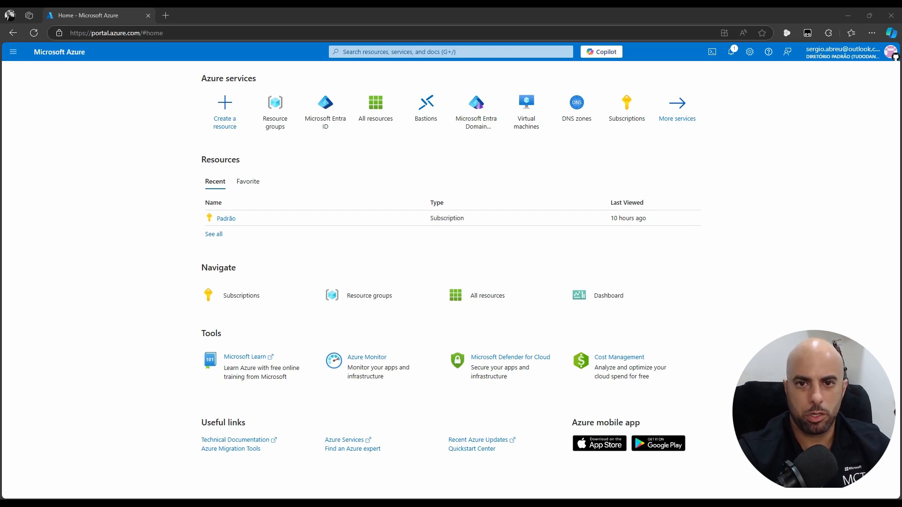
Browse All resources and the Microsoft Entra ID users list, returning to the portal home page
left_click(374, 117)
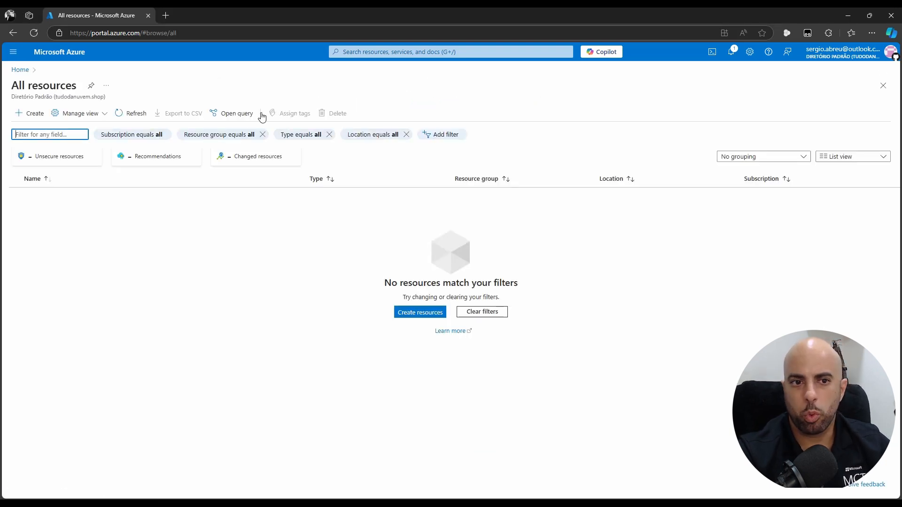
left_click(20, 70)
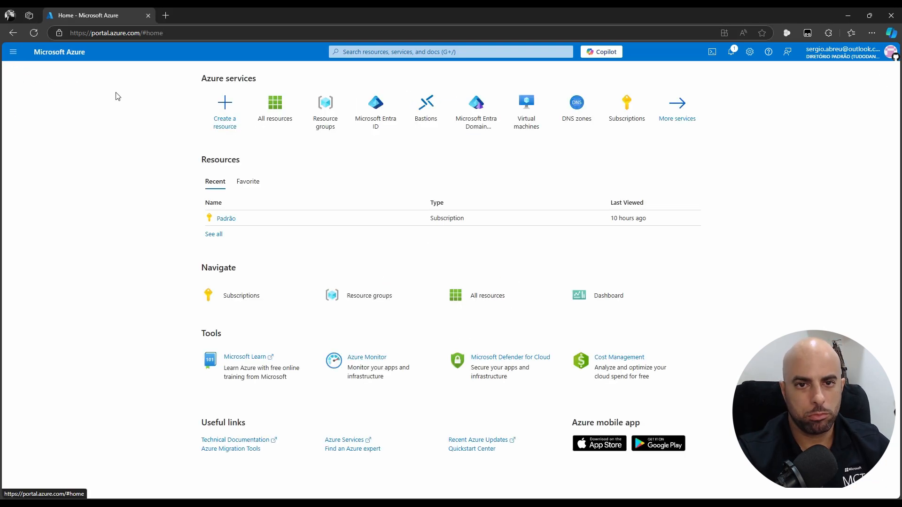
left_click(376, 105)
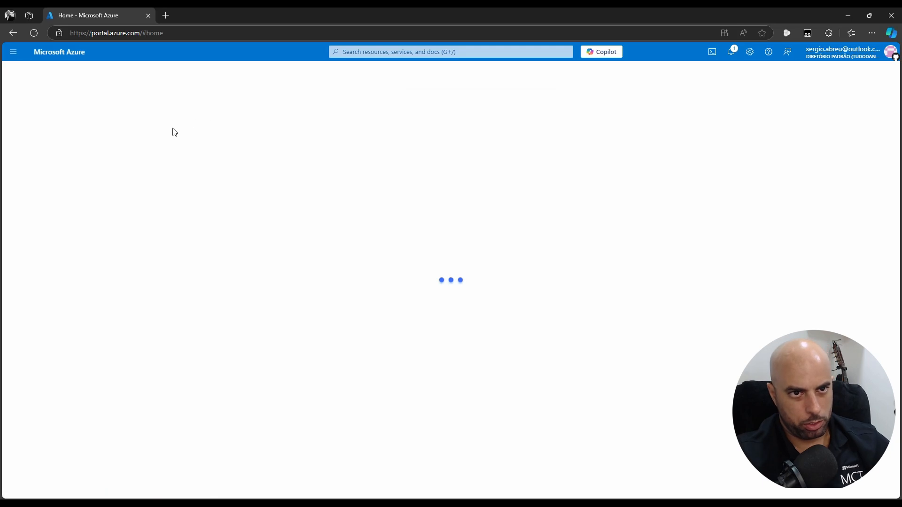
left_click(21, 192)
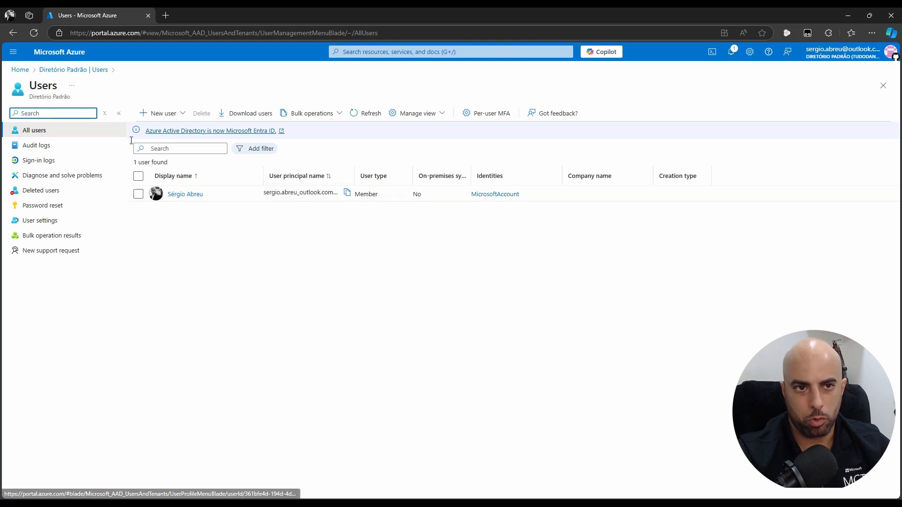
left_click(19, 70)
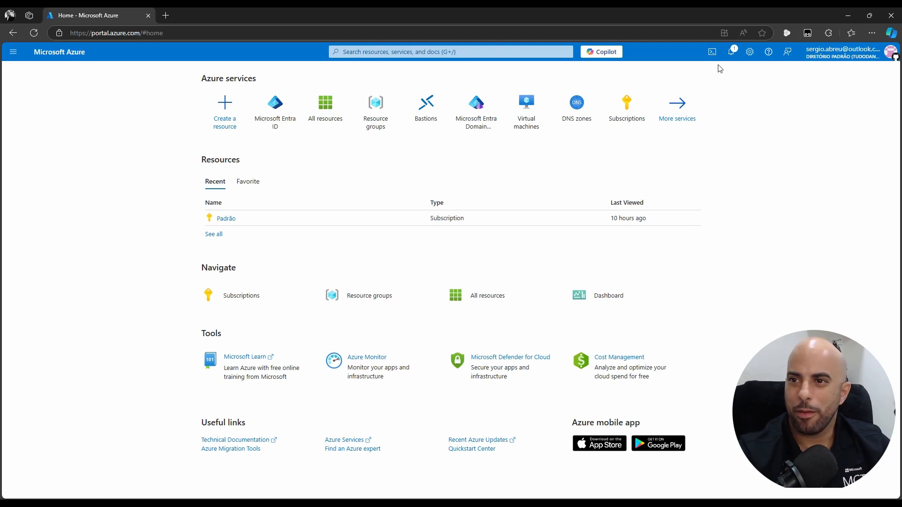
In PowerShell Cloud Shell, run Register-AzResourceProvider for 'Microsoft.Compute'
left_click(712, 52)
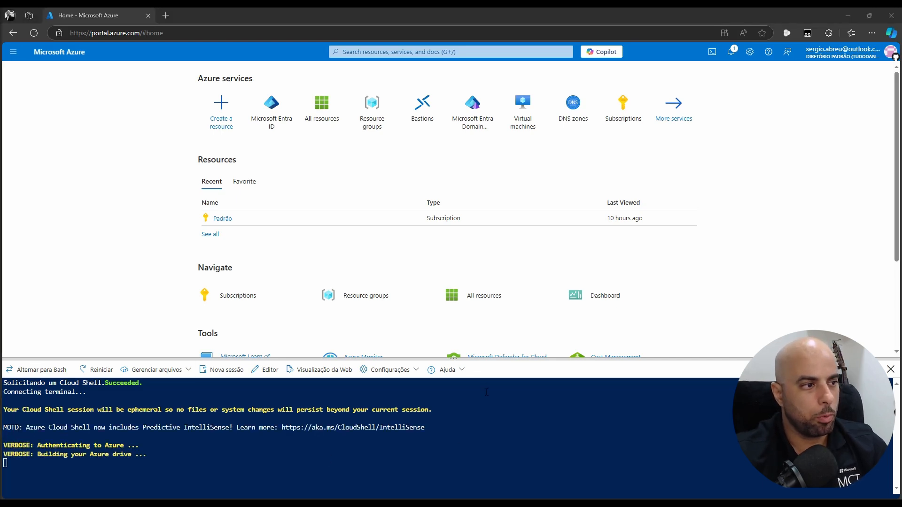
right_click(340, 479)
left_click(389, 372)
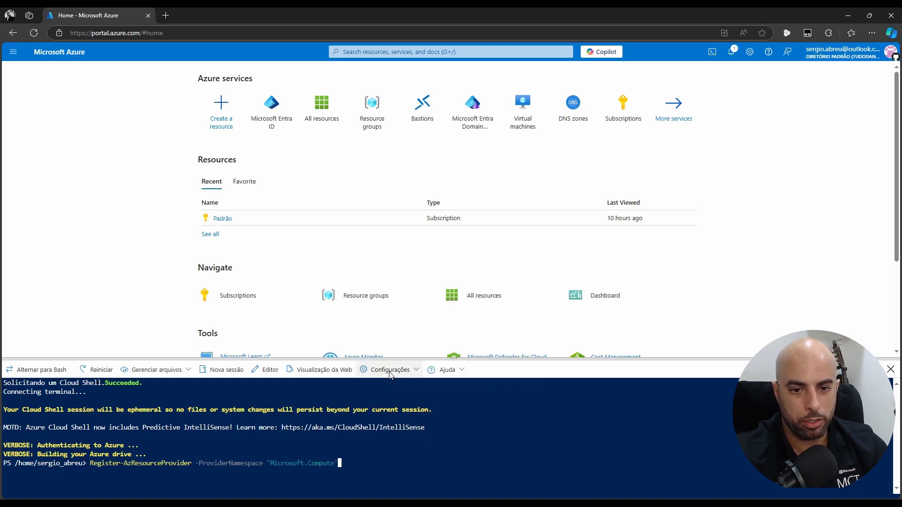
key("Return")
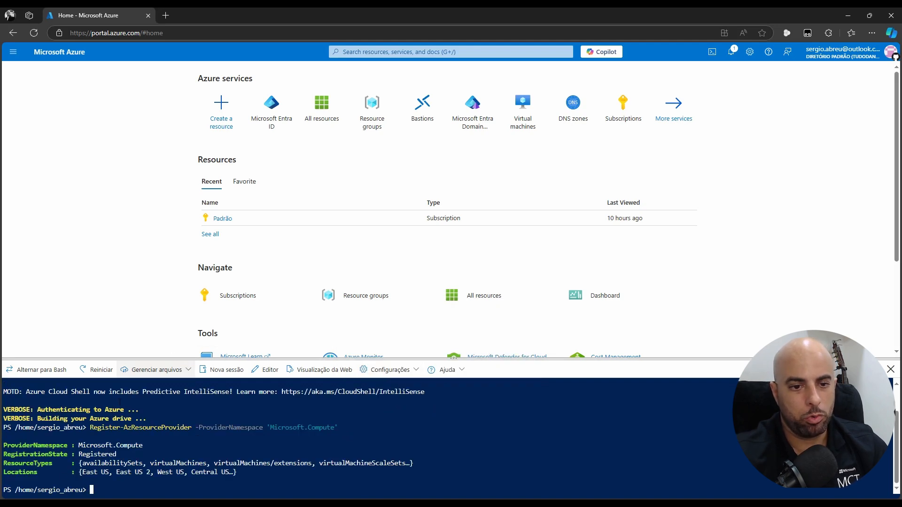
left_click_drag(128, 454, 83, 455)
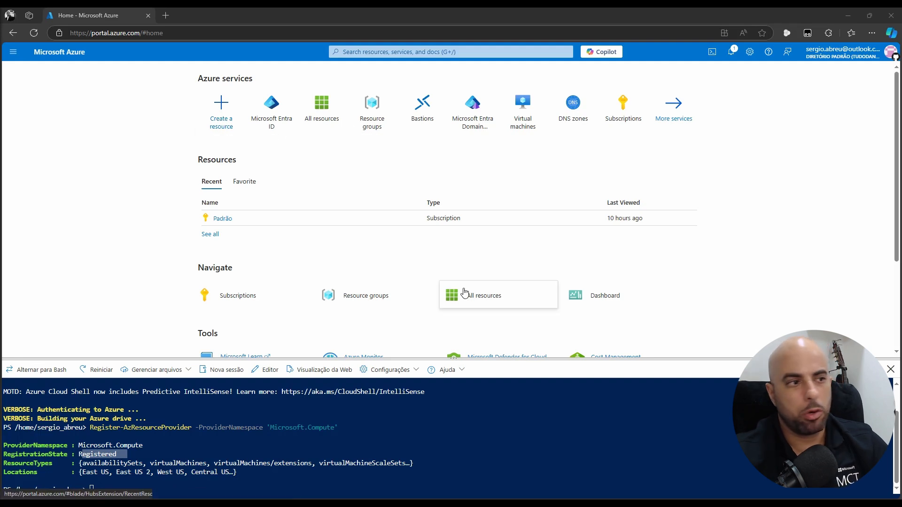
Run Get-AzResourceProvider for Microsoft.Compute and confirm its state reads Registered
right_click(467, 472)
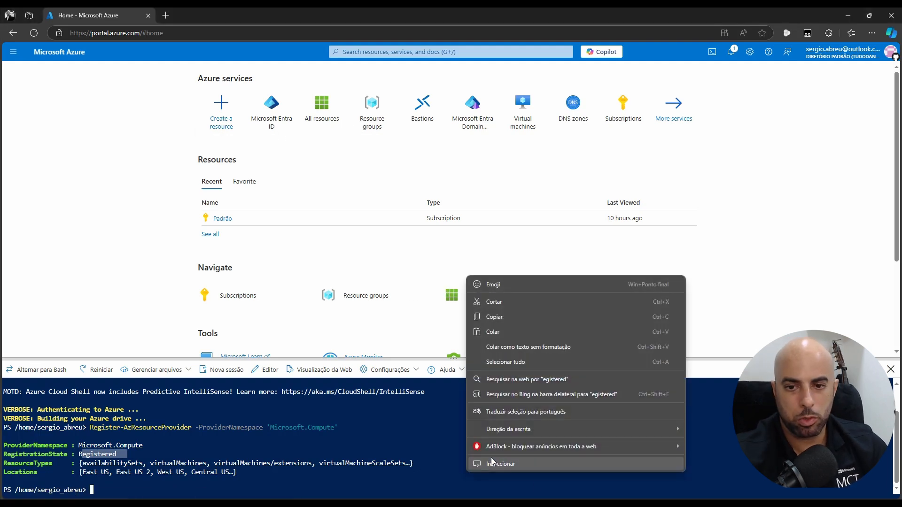
left_click(497, 333)
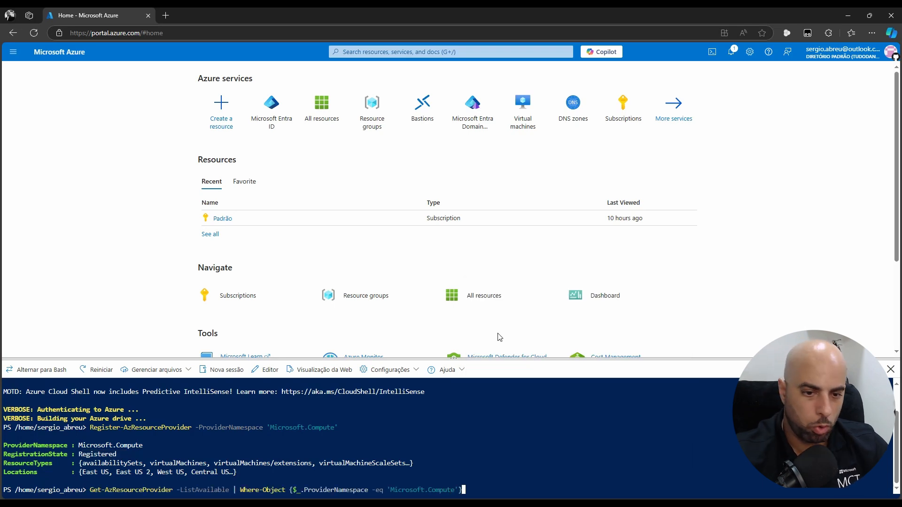
key("Return")
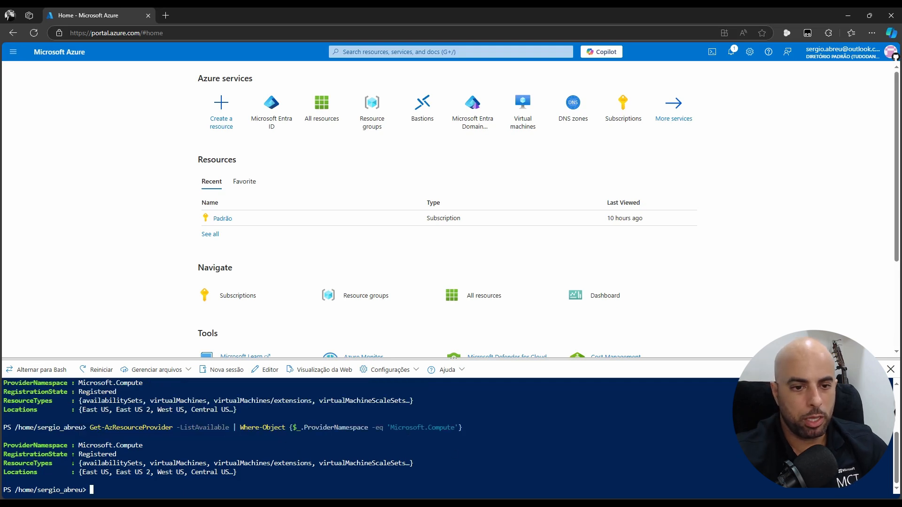
scroll(163, 411, "up", 2)
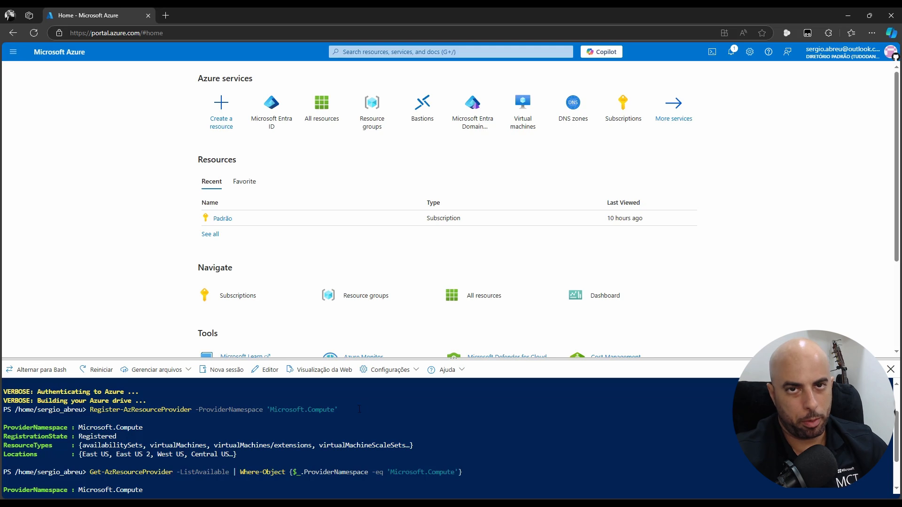
scroll(360, 410, "down", 2)
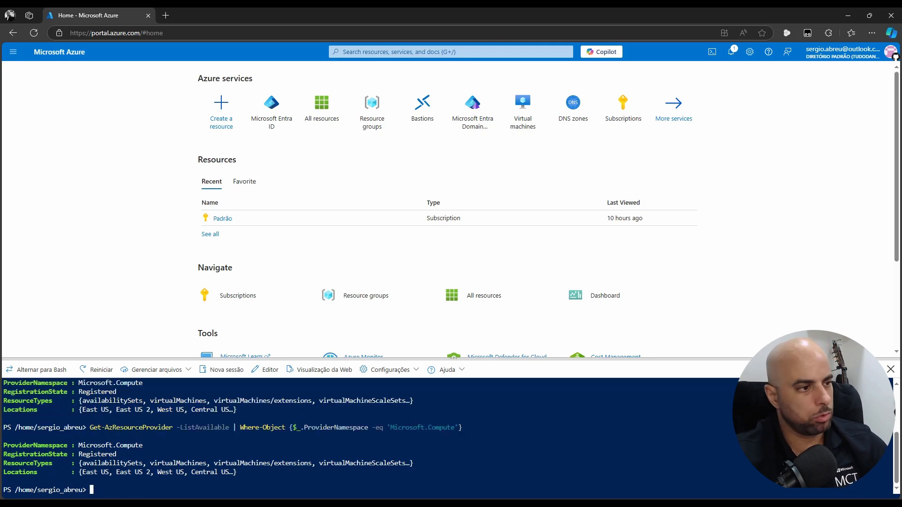
key("alt+Tab")
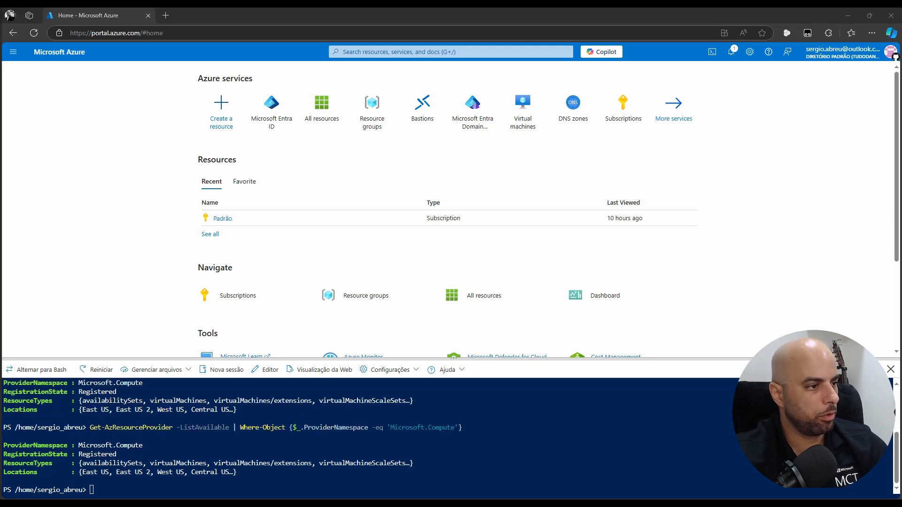
right_click(358, 438)
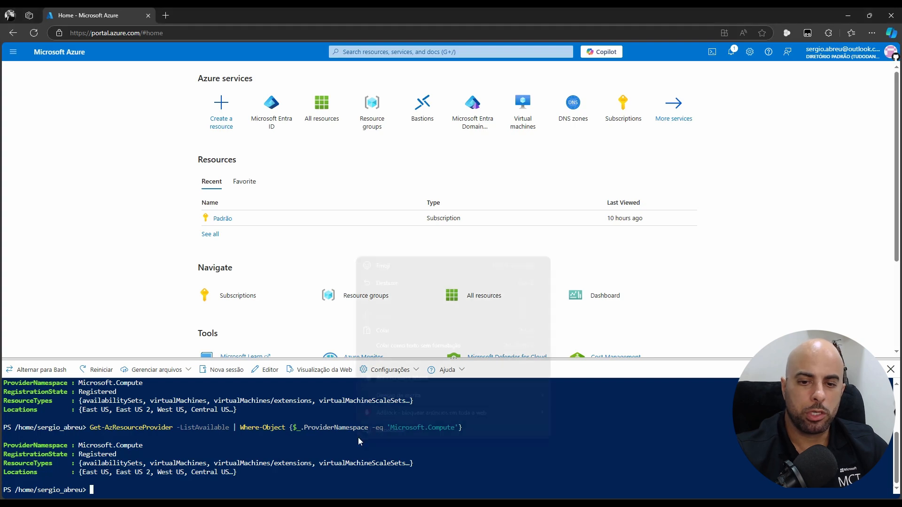
Set the location to eastus2 and run Get-AzVMUsage, showing Standard DSv3 Family vCPUs at 0 of 30
left_click(394, 336)
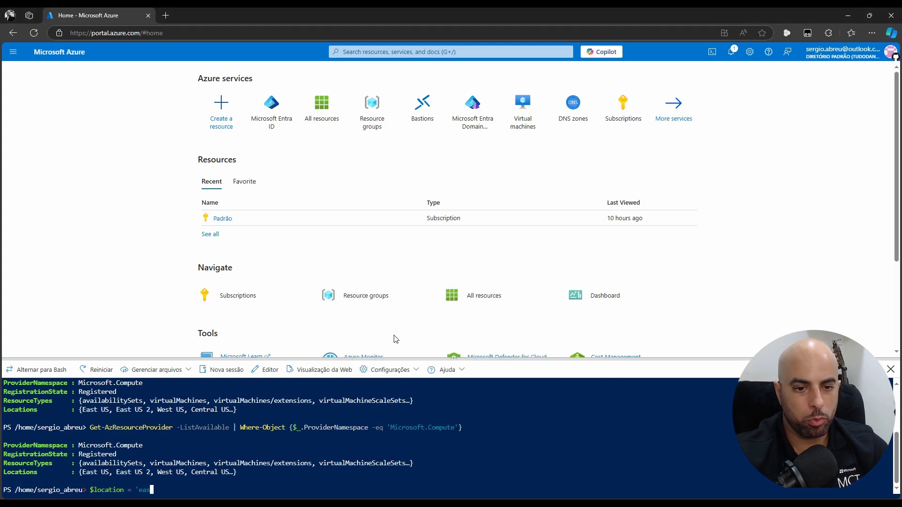
key("Return")
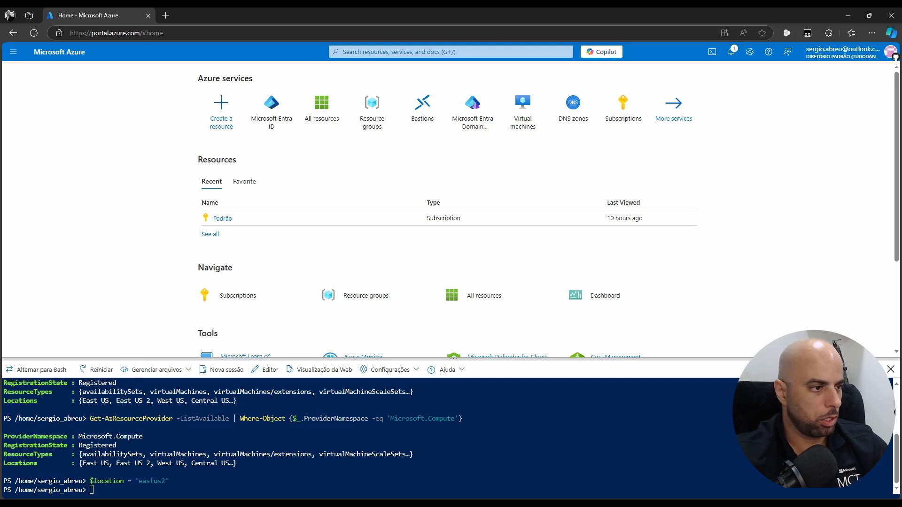
key("alt+Tab")
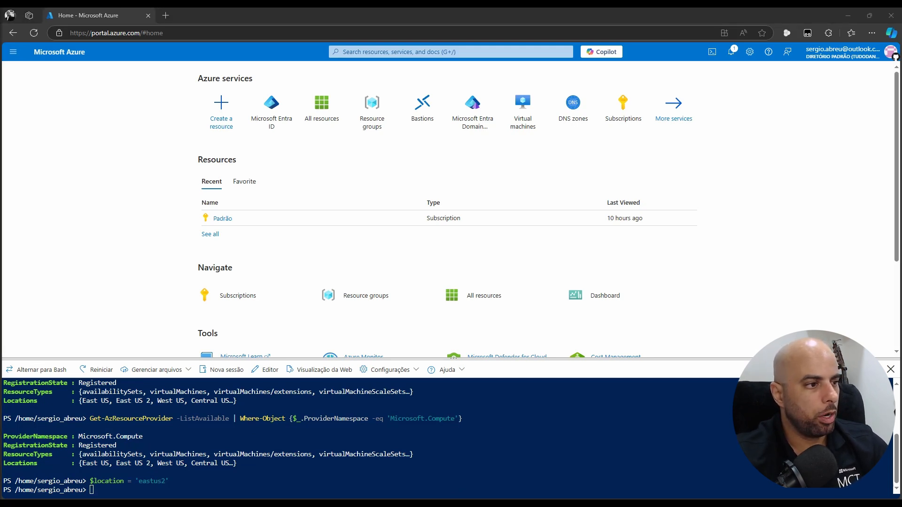
right_click(476, 471)
left_click(471, 374)
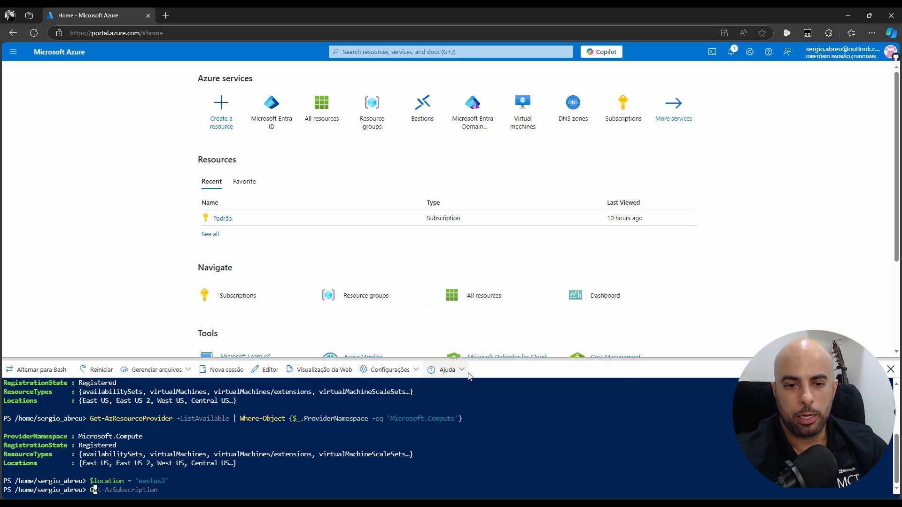
type("Family'}")
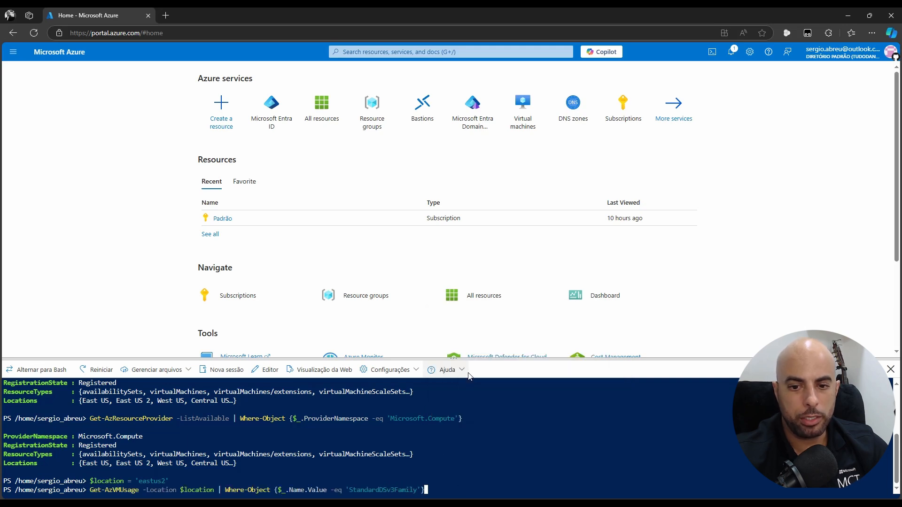
key("Return")
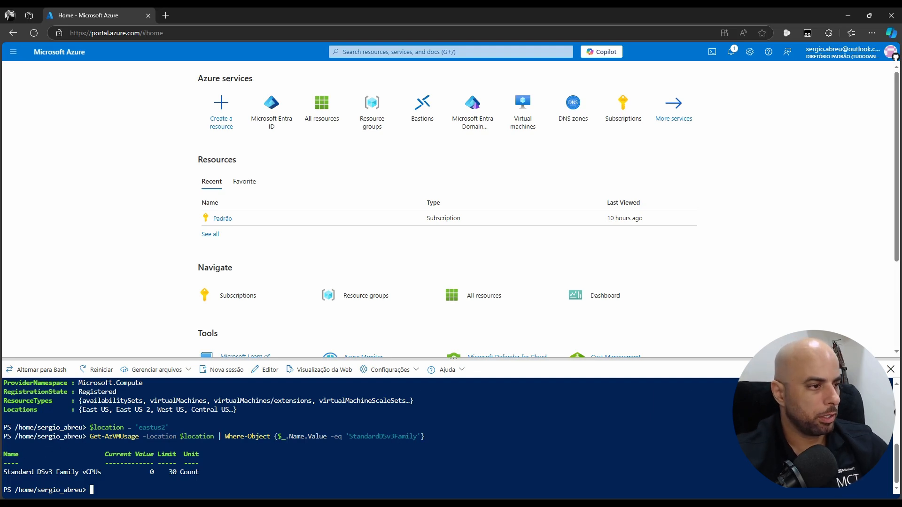
key("alt+Tab")
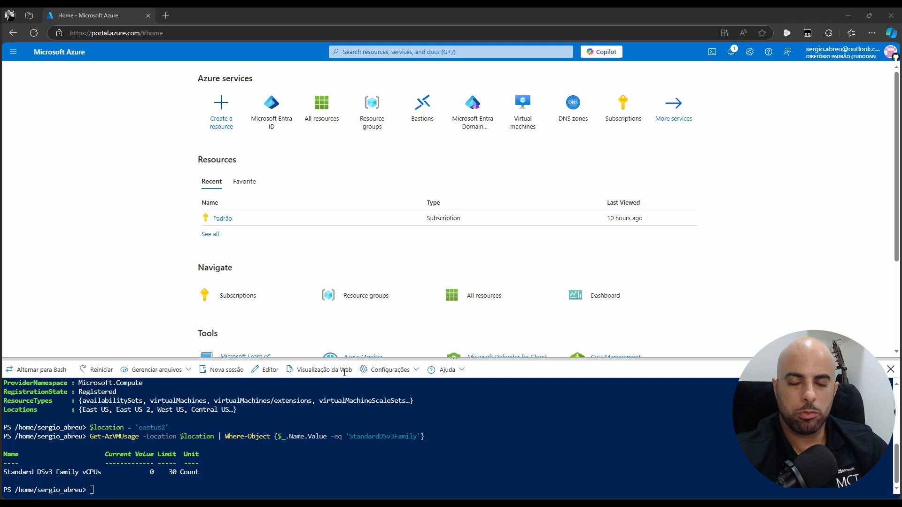
Open Usage + quotas for the Padrão subscription
left_click(625, 120)
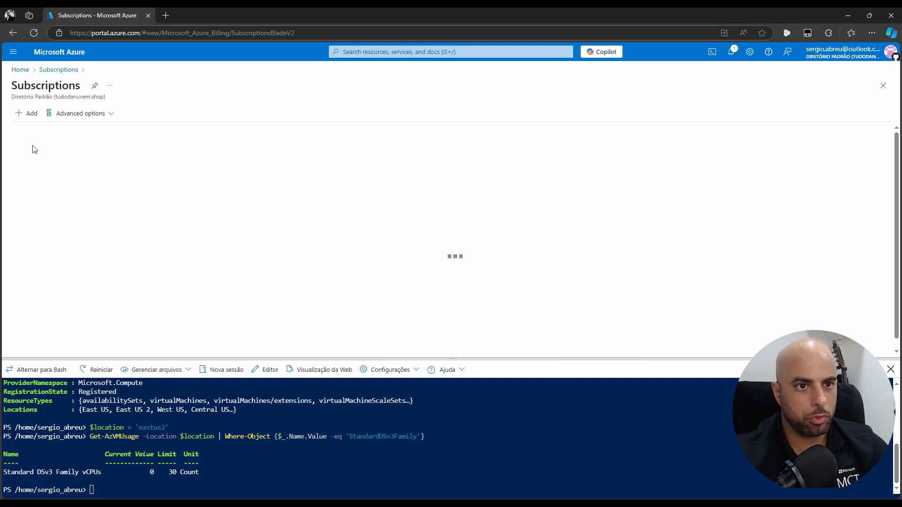
left_click(27, 195)
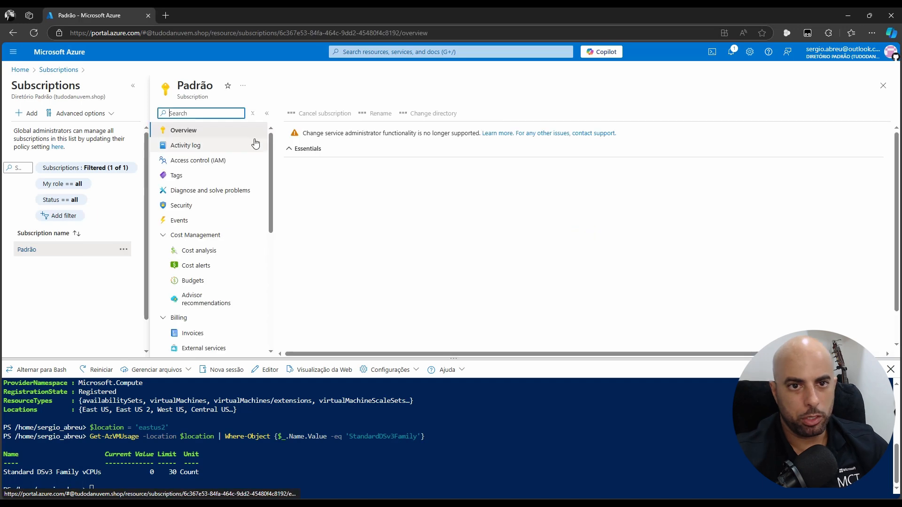
scroll(227, 268, "down", 4)
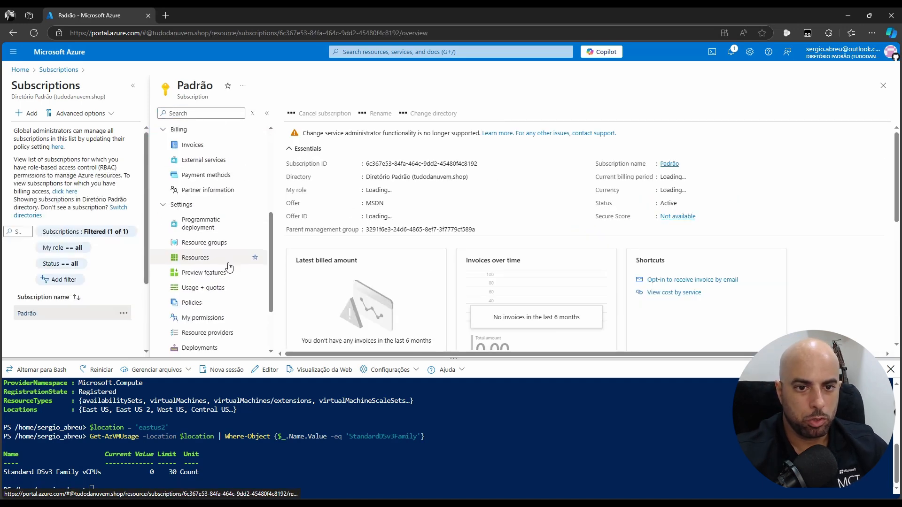
scroll(229, 267, "down", 1)
left_click(249, 241)
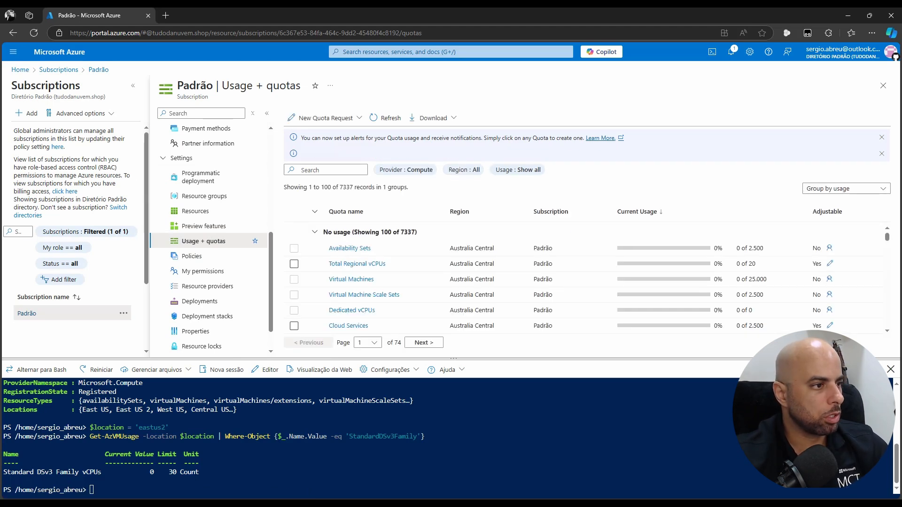
Filter quotas to standard dsv3 family and start a quota request on the Japan East row
left_click(328, 169)
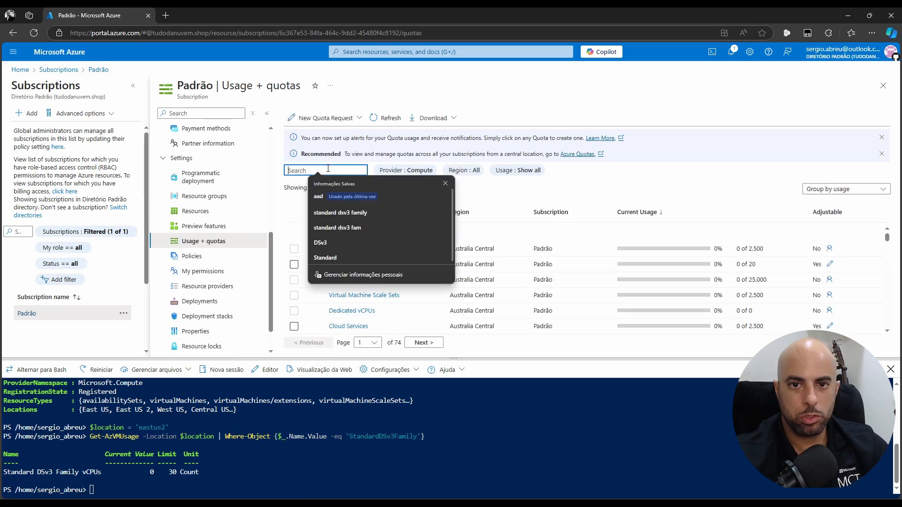
left_click(338, 213)
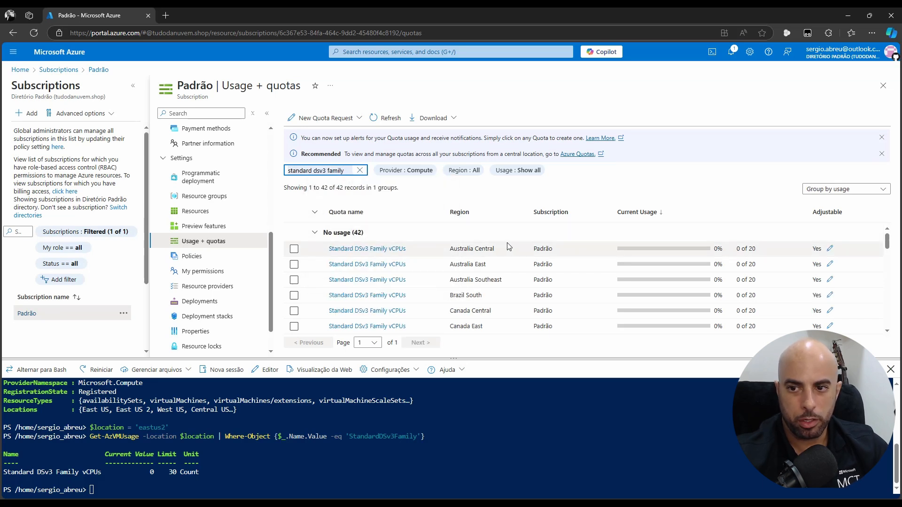
scroll(507, 247, "down", 2)
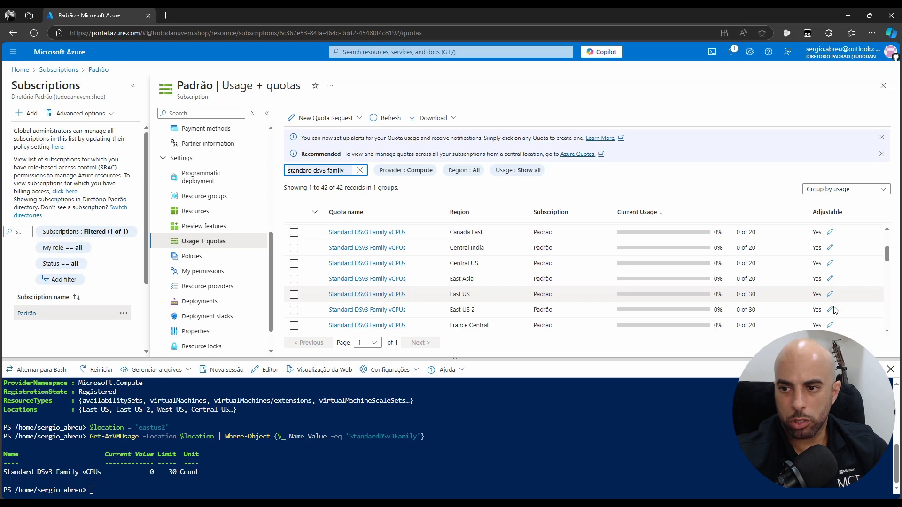
left_click(736, 315)
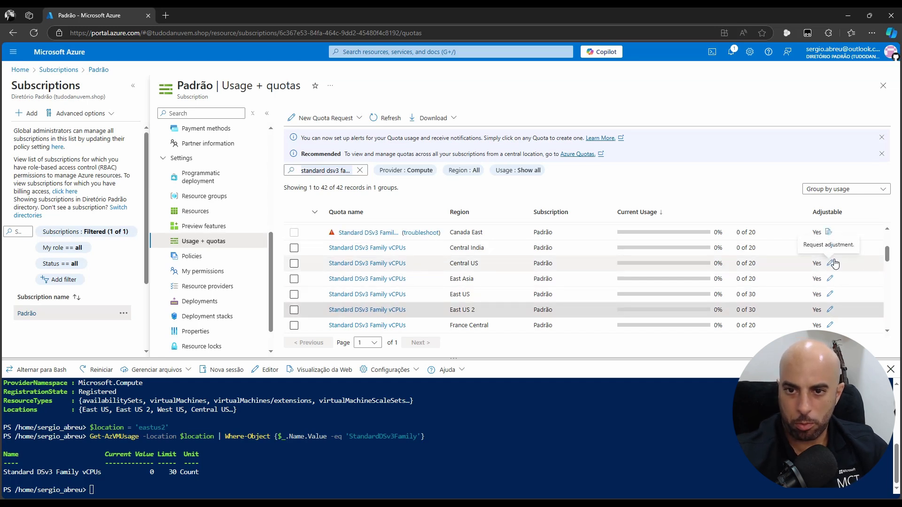
scroll(836, 291, "down", 3)
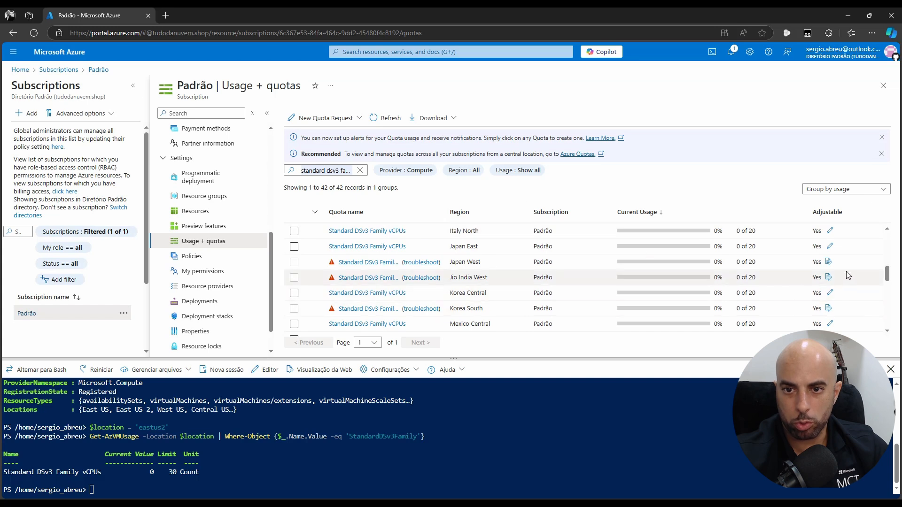
left_click(829, 248)
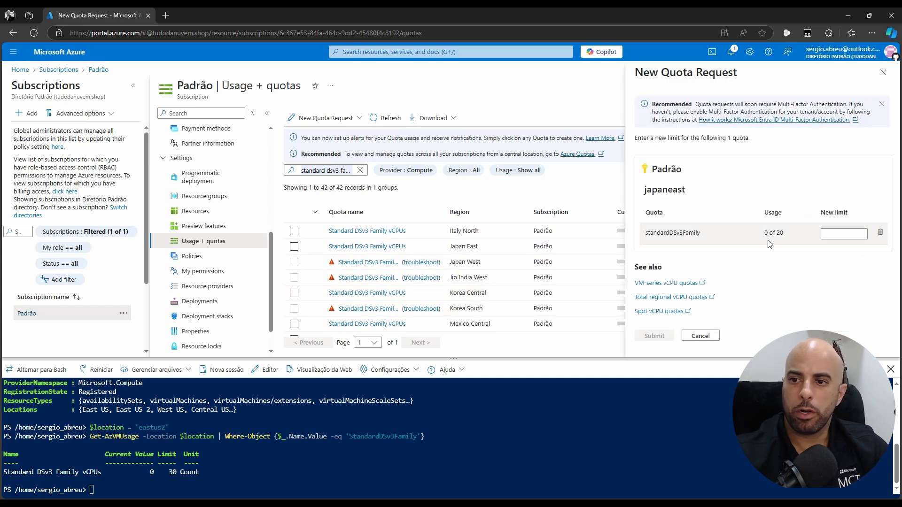
Submit a new Japan East DSv3 limit of 30, then leave the page for Multi-Factor Authentication
left_click(839, 235)
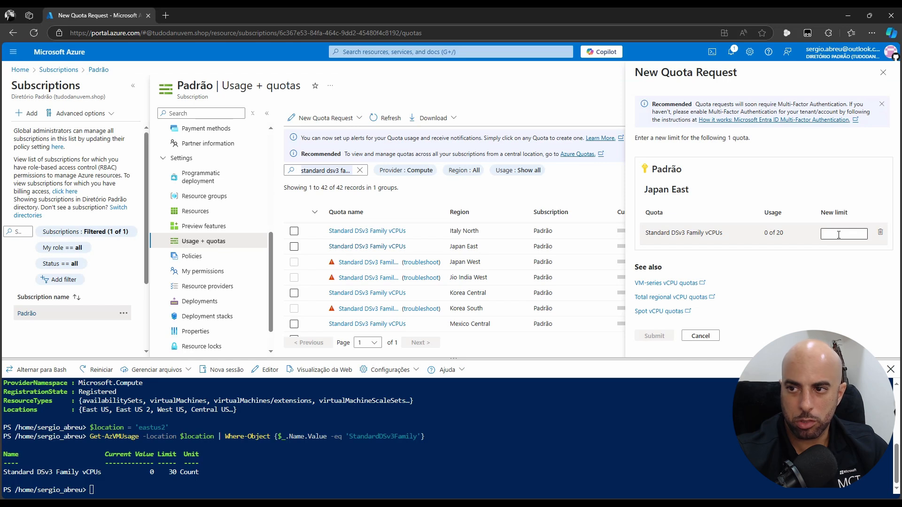
type("30")
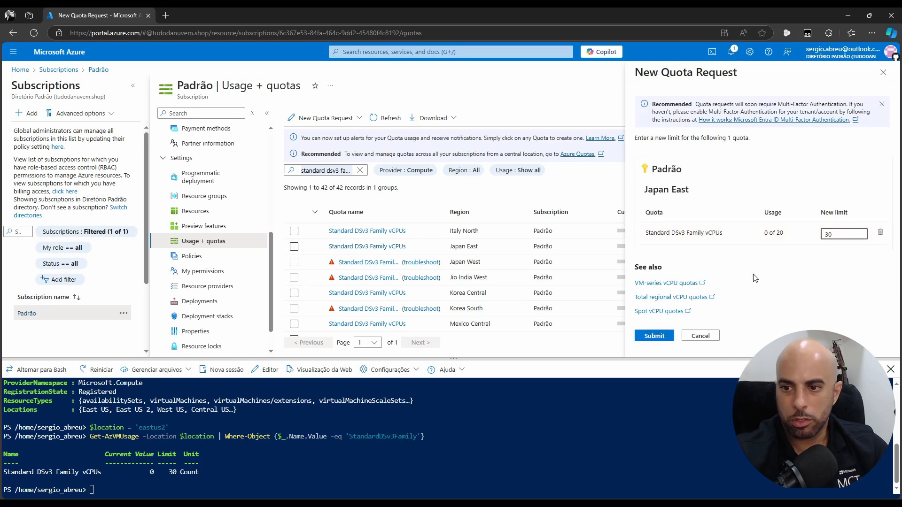
left_click(655, 336)
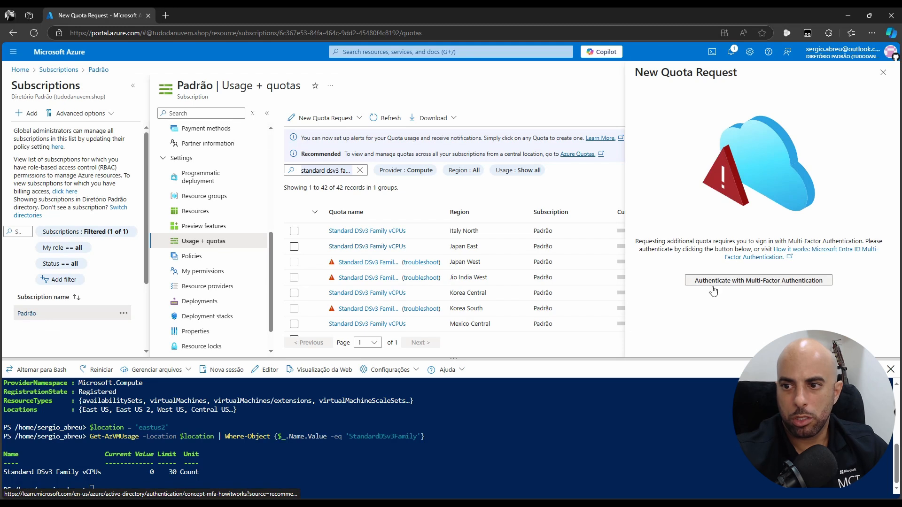
left_click(739, 281)
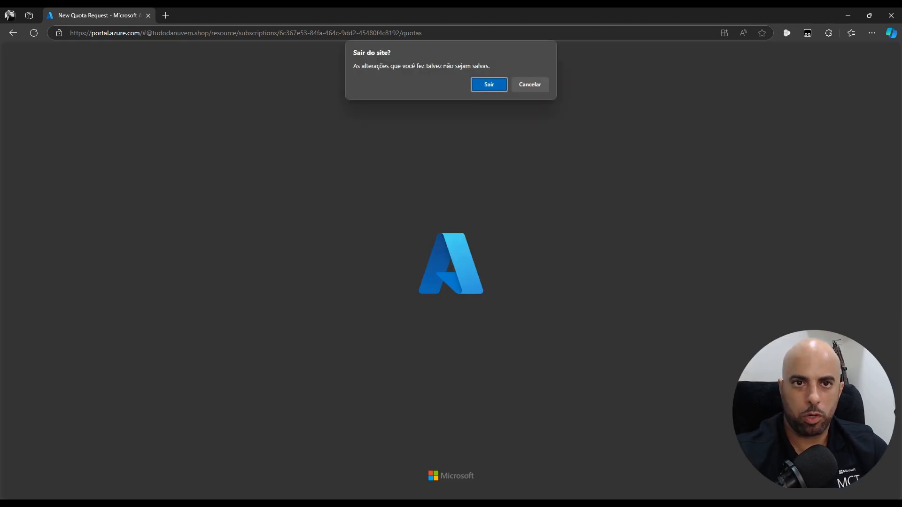
left_click(489, 85)
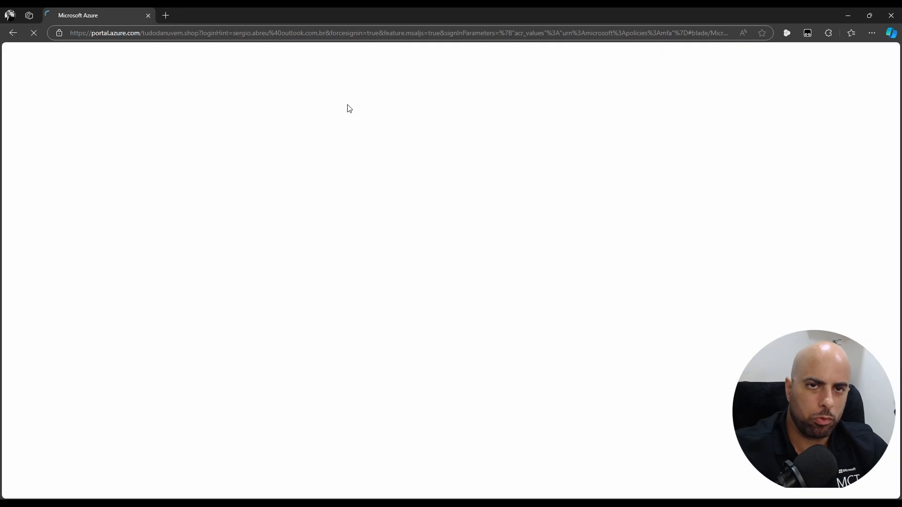
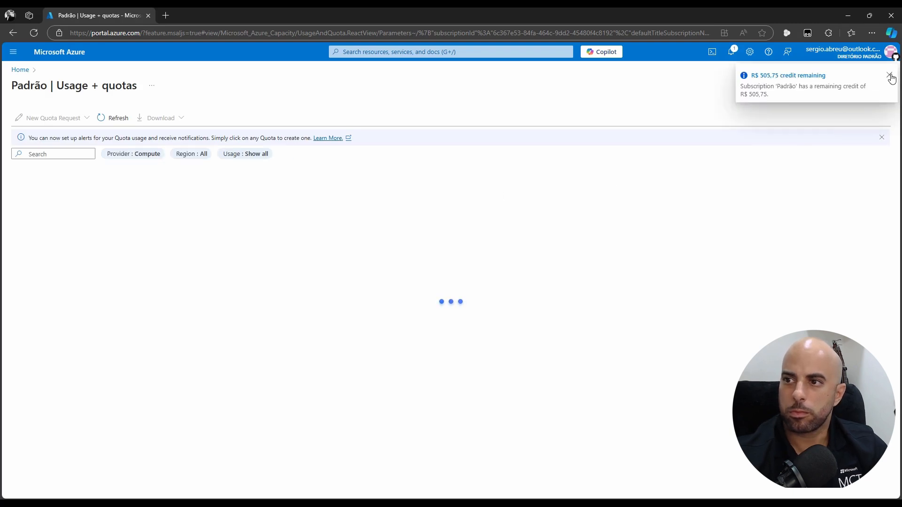
Filter the Usage + quotas list to Standard DSv3 Family vCPUs
left_click(889, 75)
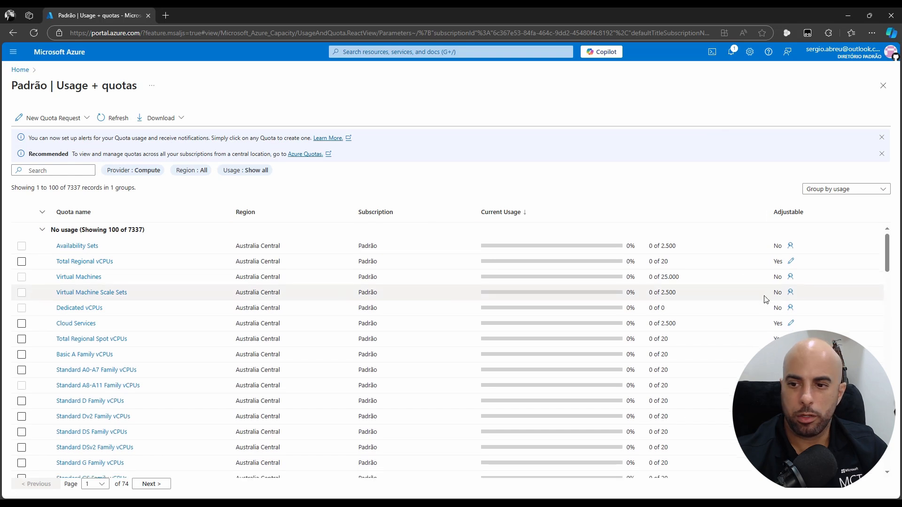
scroll(735, 282, "down", 4)
scroll(735, 282, "down", 8)
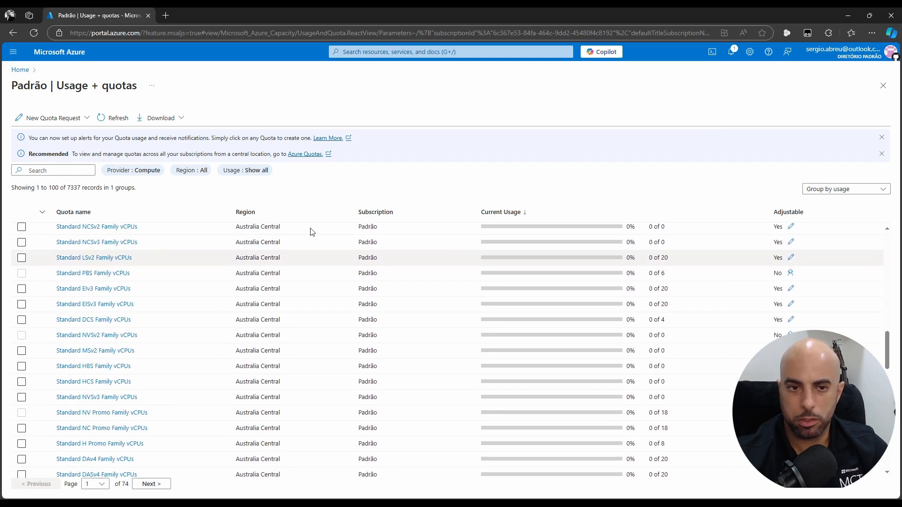
scroll(555, 284, "down", 5)
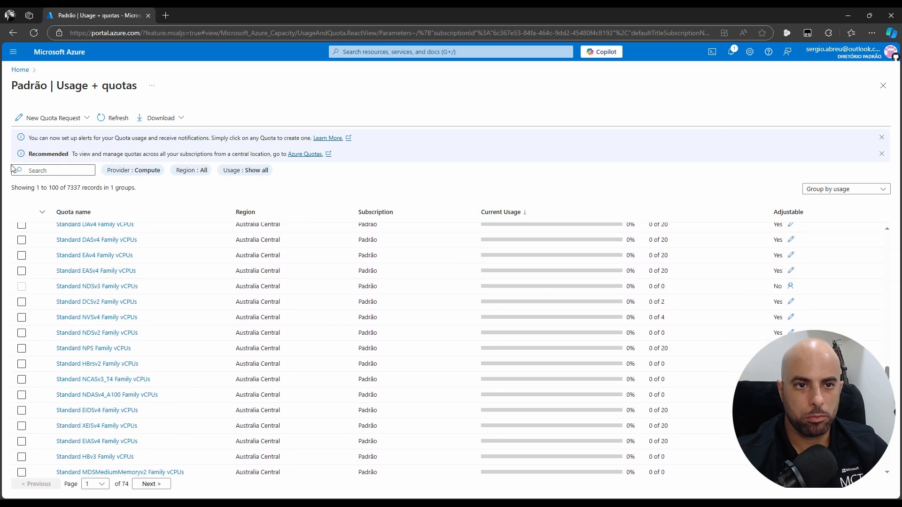
left_click(72, 170)
left_click(87, 196)
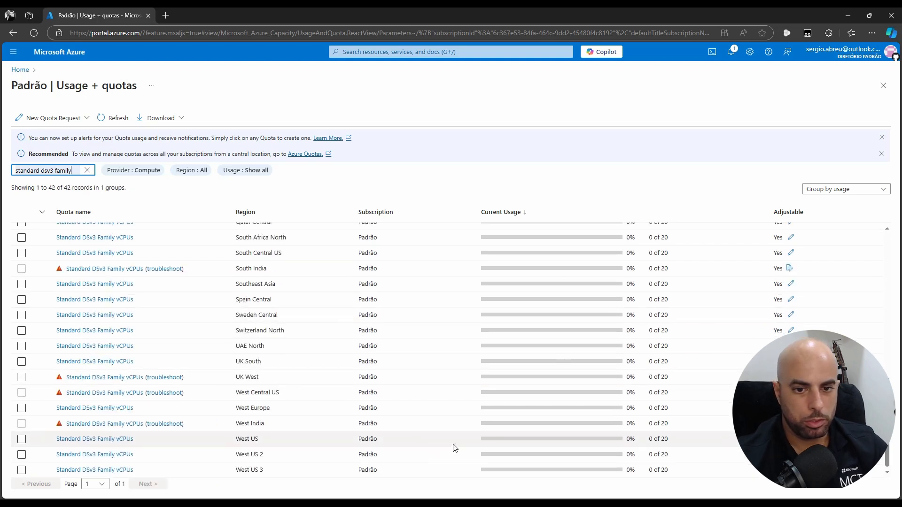
Start a quota adjustment request on the Japan East row
scroll(507, 324, "up", 2)
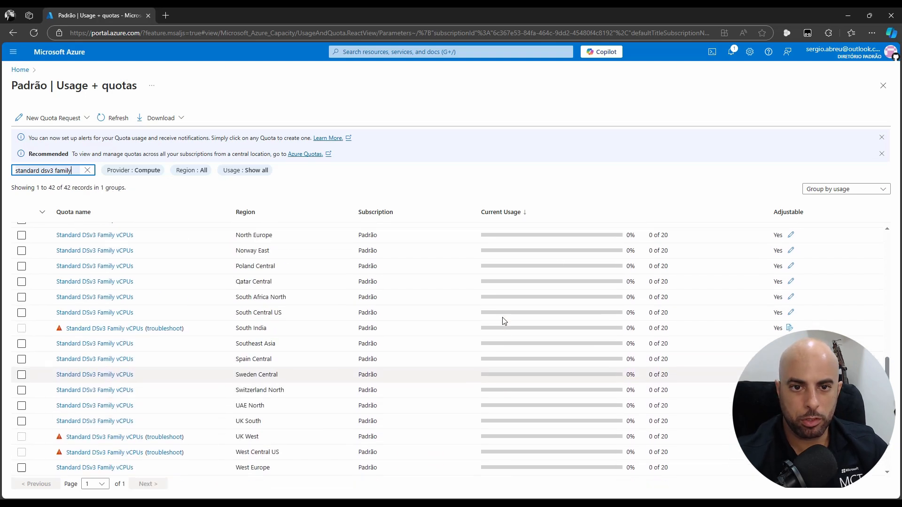
scroll(545, 331, "down", 2)
scroll(545, 331, "up", 4)
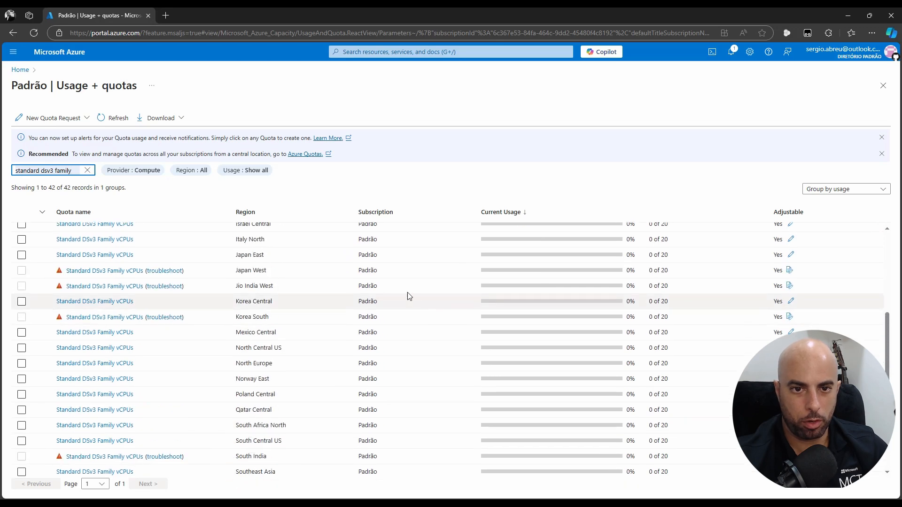
left_click(792, 256)
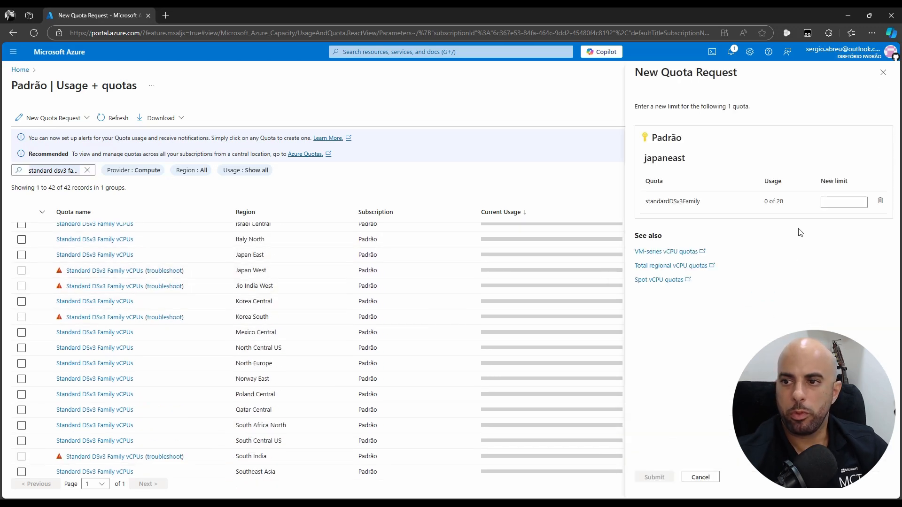
Request a new Japan East DSv3 vCPU limit of 30 and submit it
left_click(850, 201)
type("30")
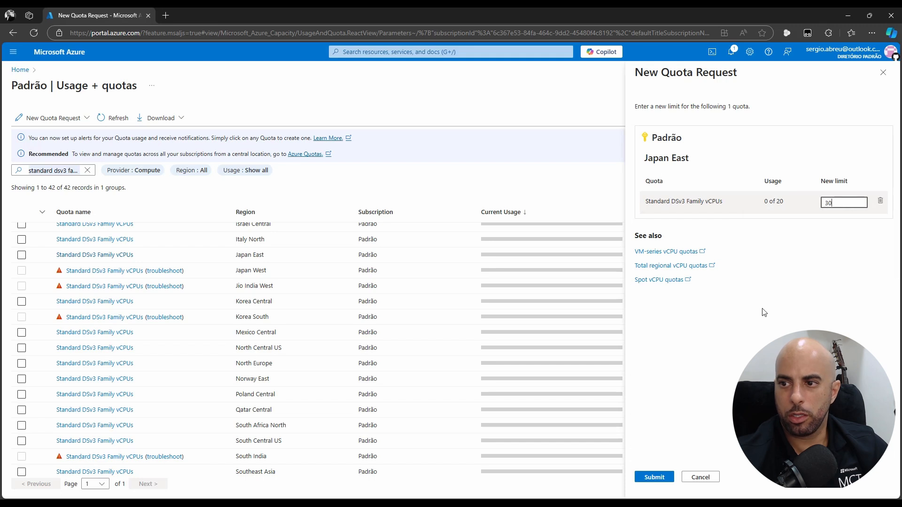
left_click(656, 477)
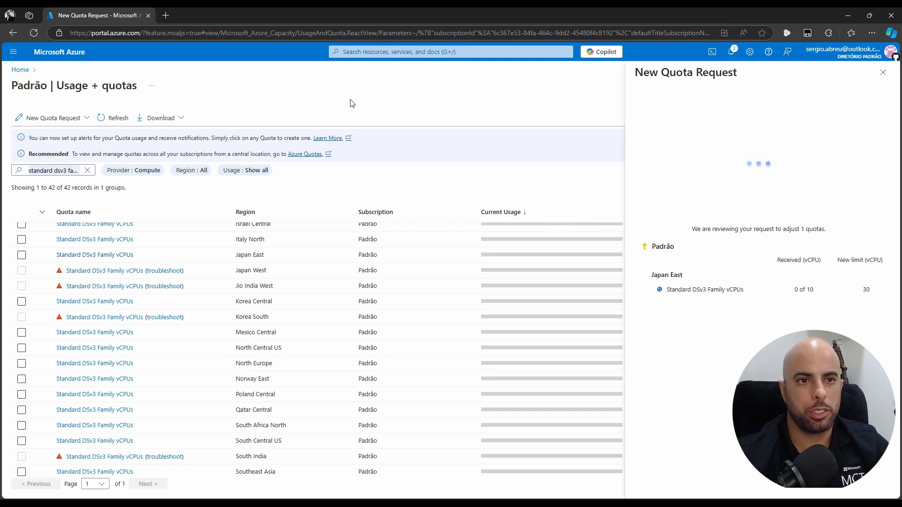
Close the New Quota Request panel, confirming the leave prompt with OK
left_click(882, 72)
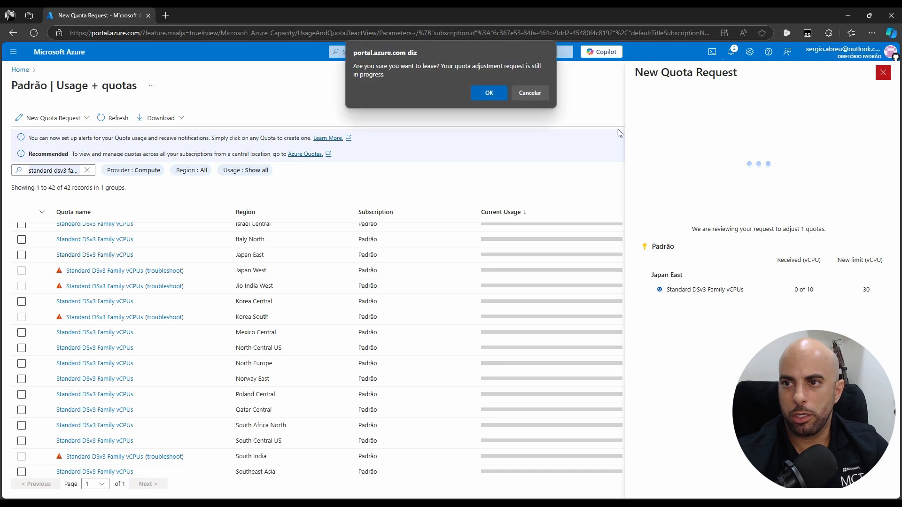
left_click(541, 92)
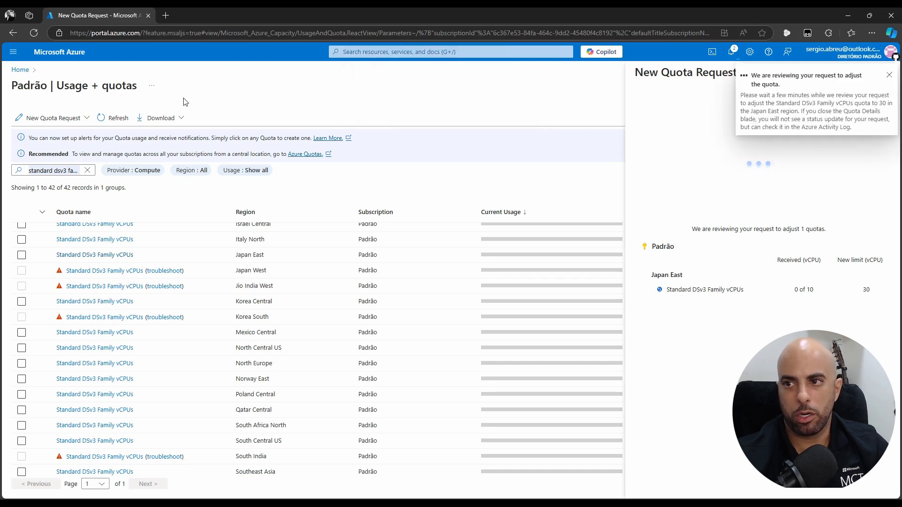
middle_click(20, 69)
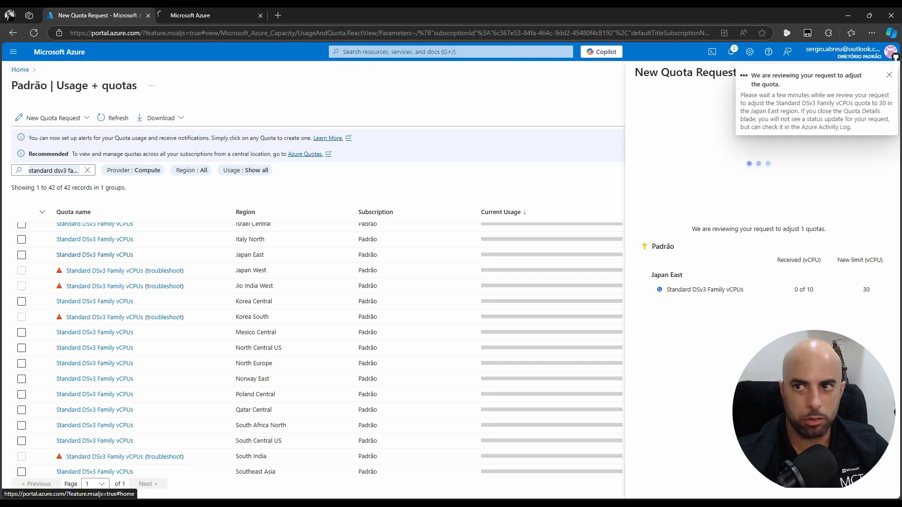
left_click(889, 75)
left_click(882, 73)
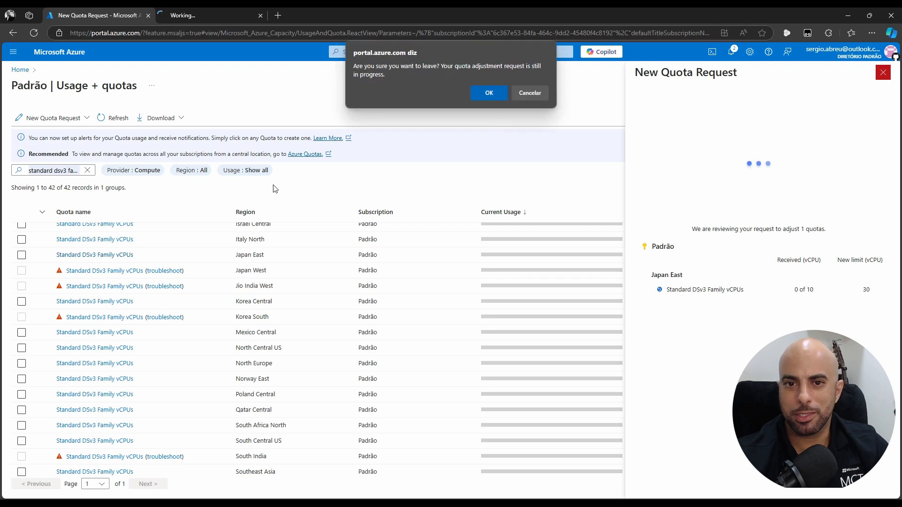
left_click(497, 93)
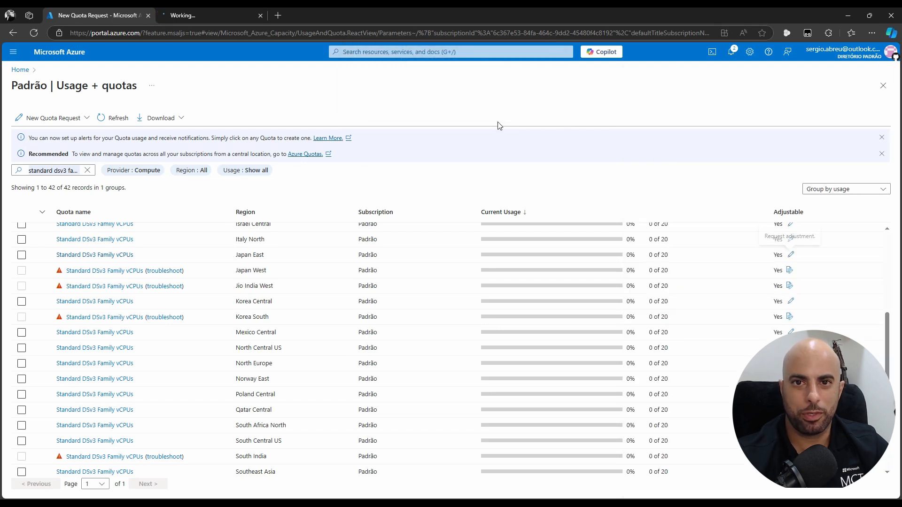
middle_click(212, 15)
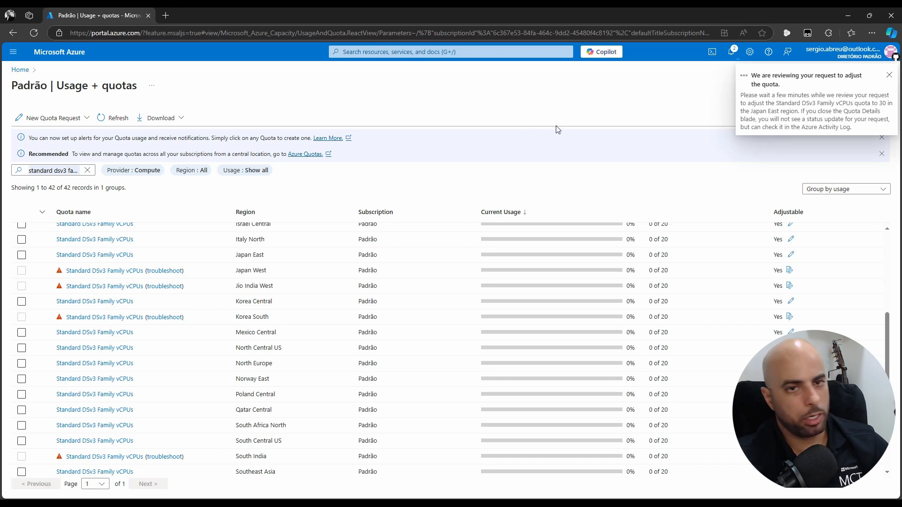
From Home, open Microsoft Entra ID and go to the Diretório Padrão Properties page
left_click(20, 70)
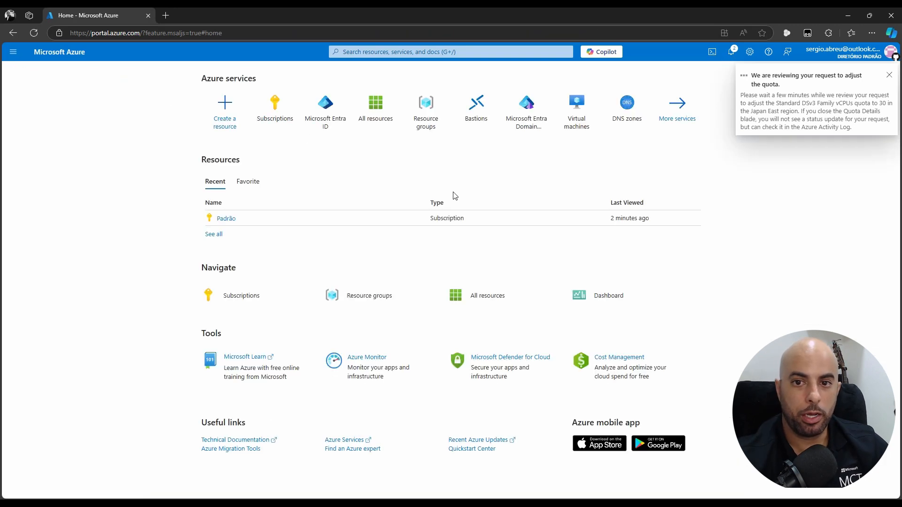
left_click(329, 111)
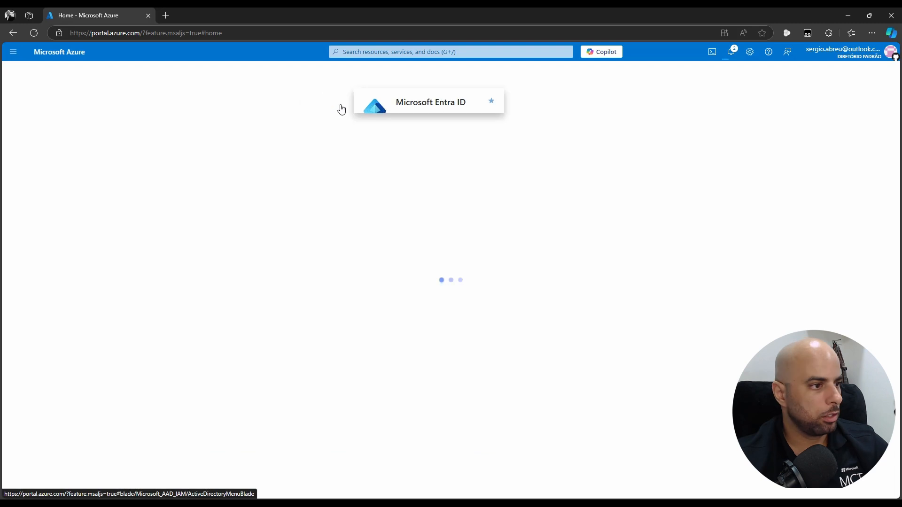
scroll(94, 324, "down", 2)
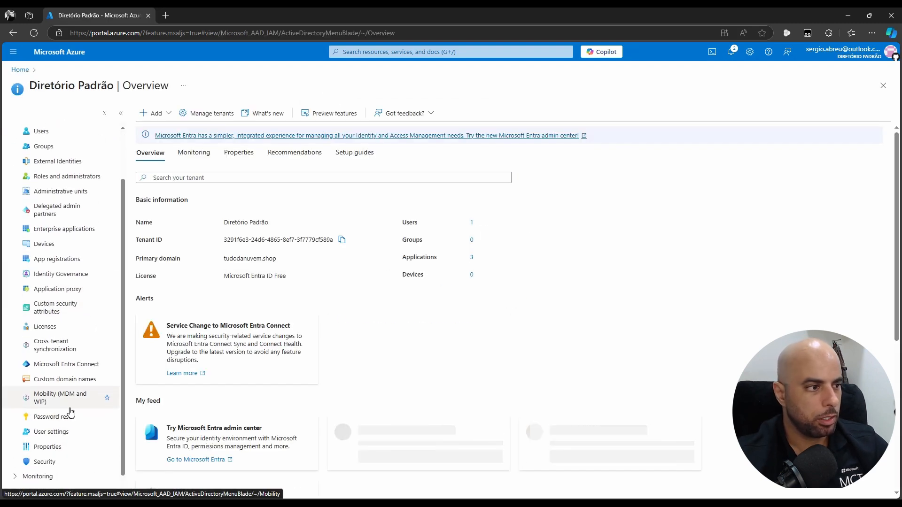
left_click(56, 447)
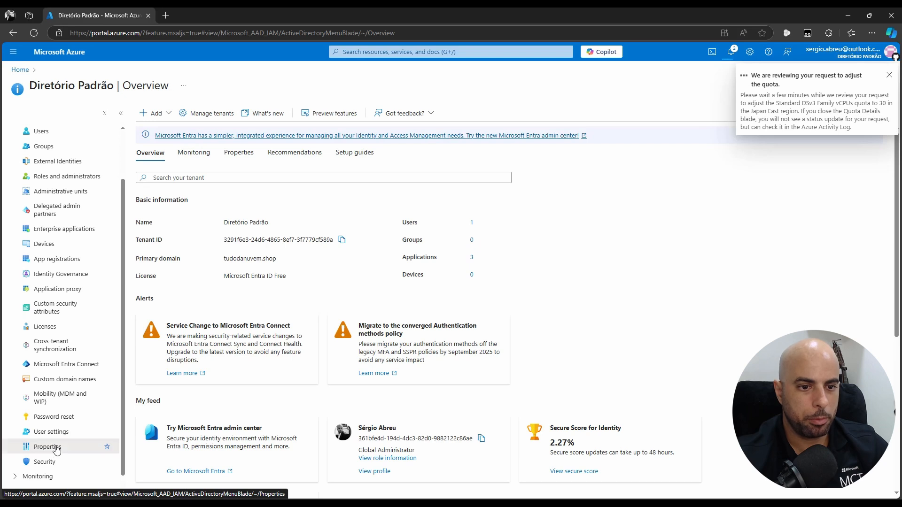
left_click(888, 79)
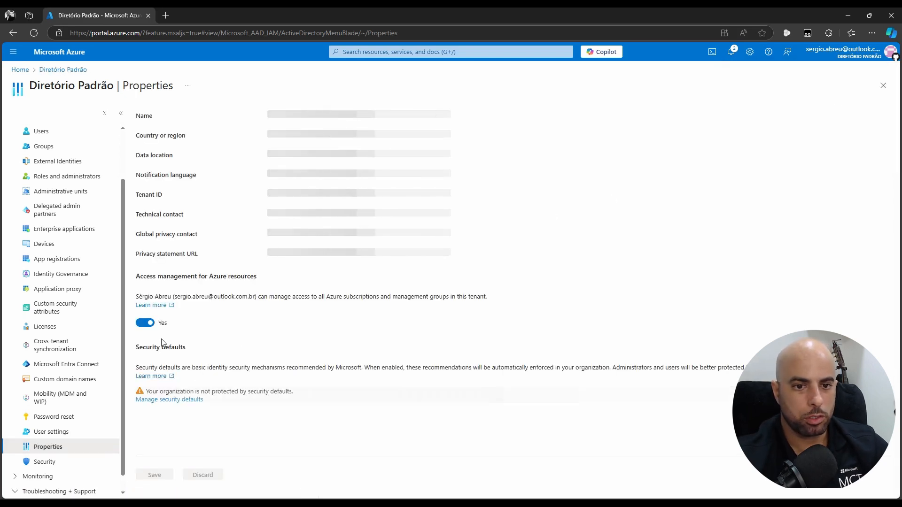
Check that security defaults remain Disabled, then launch a Cloud Shell session
left_click(151, 400)
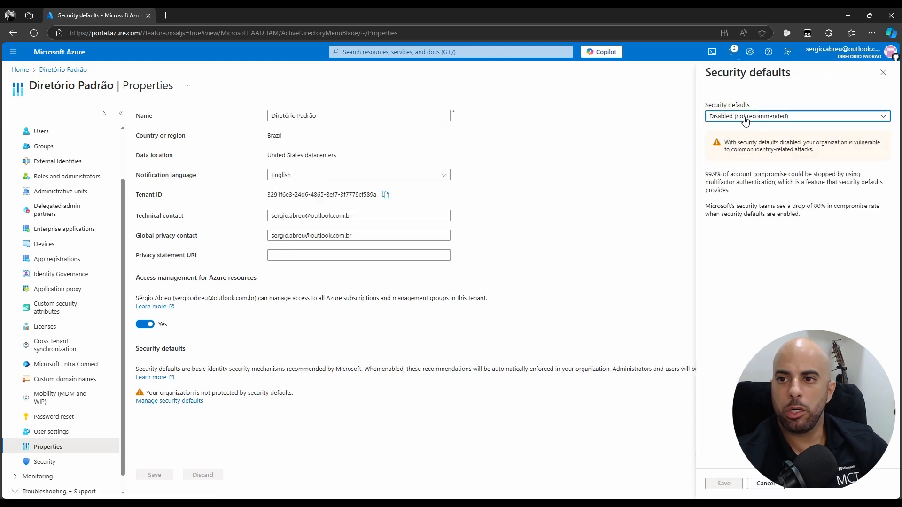
left_click(760, 118)
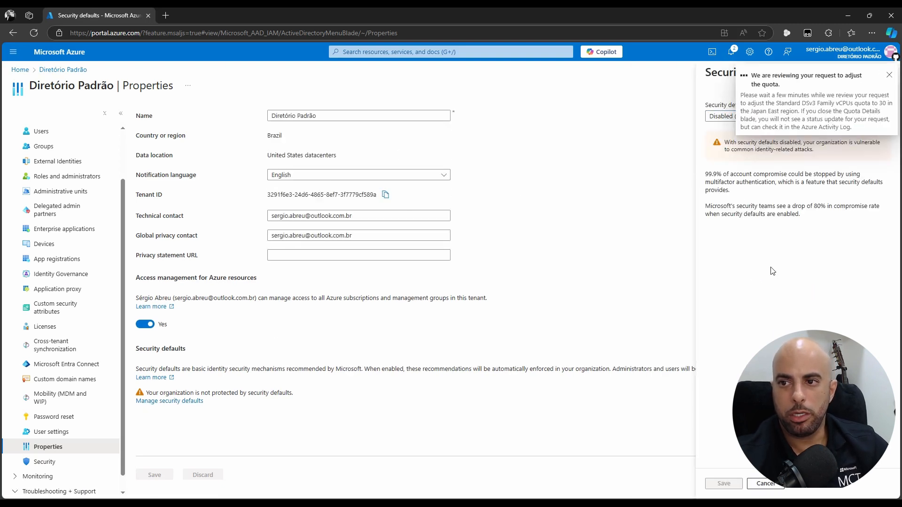
left_click(891, 76)
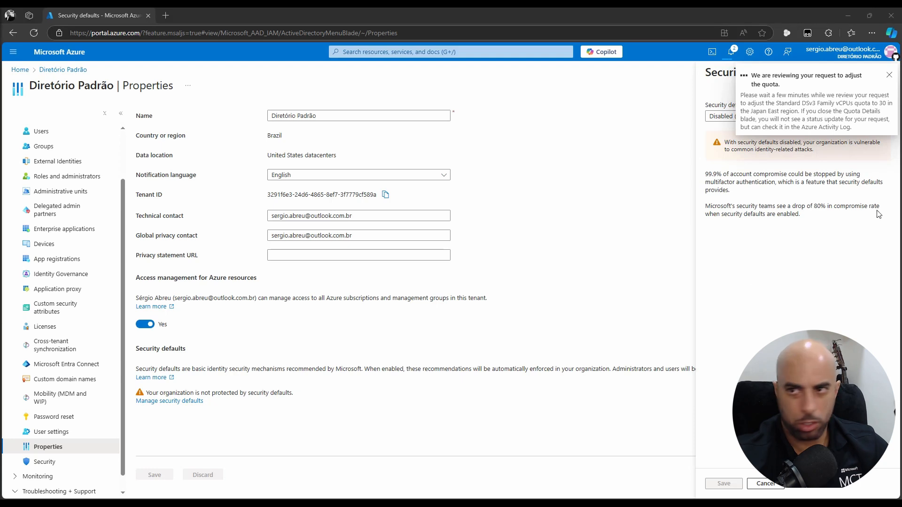
left_click(712, 52)
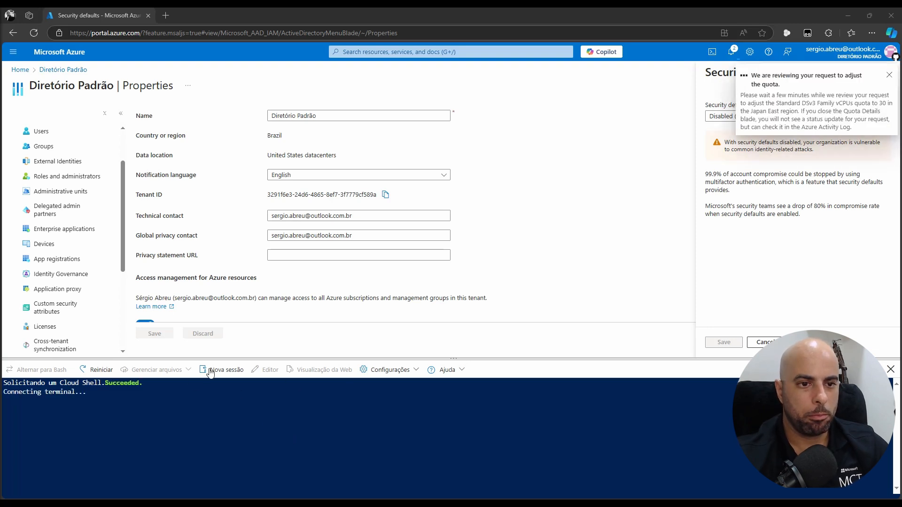
Close the Security defaults and Properties blades and open Entra ID's Custom domain names list
scroll(76, 230, "up", 3)
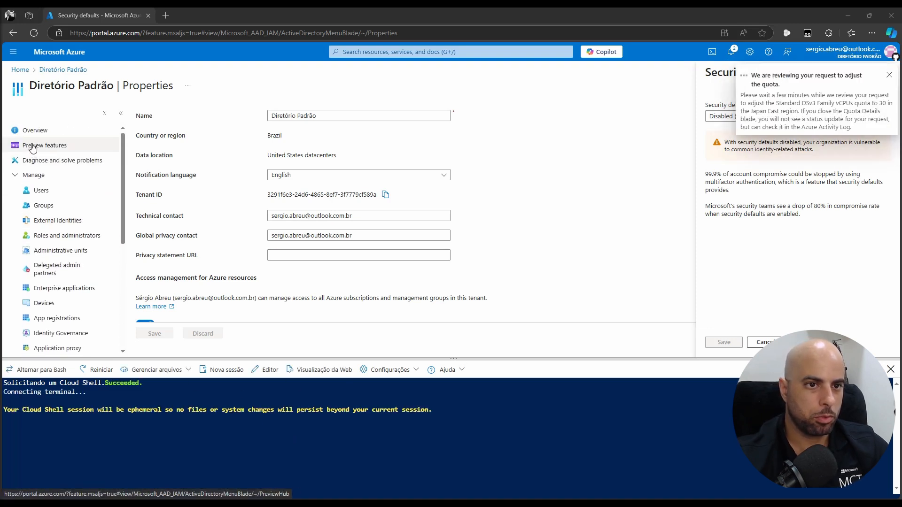
left_click(888, 75)
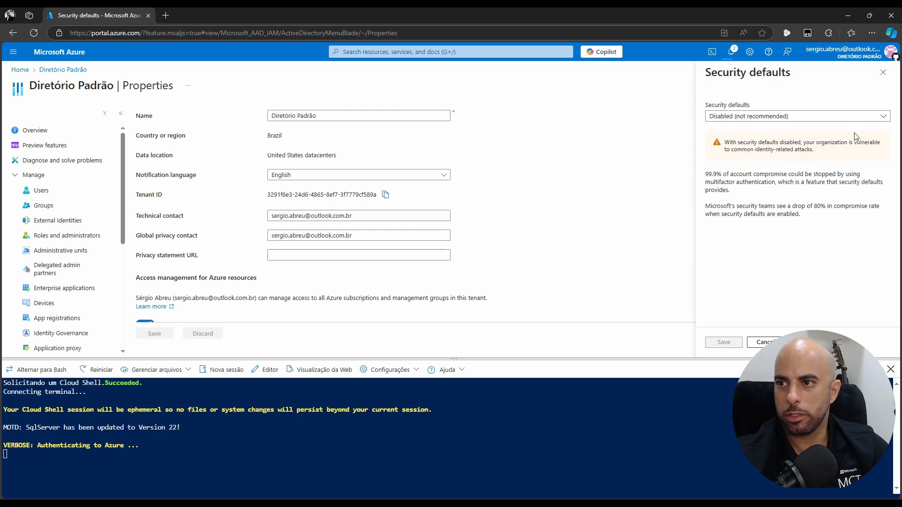
left_click(778, 343)
left_click(885, 88)
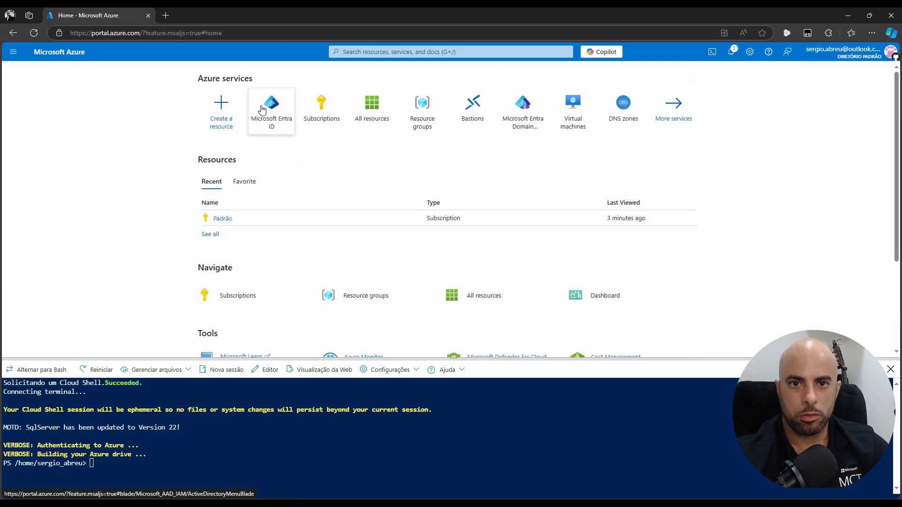
left_click(291, 114)
scroll(75, 246, "down", 5)
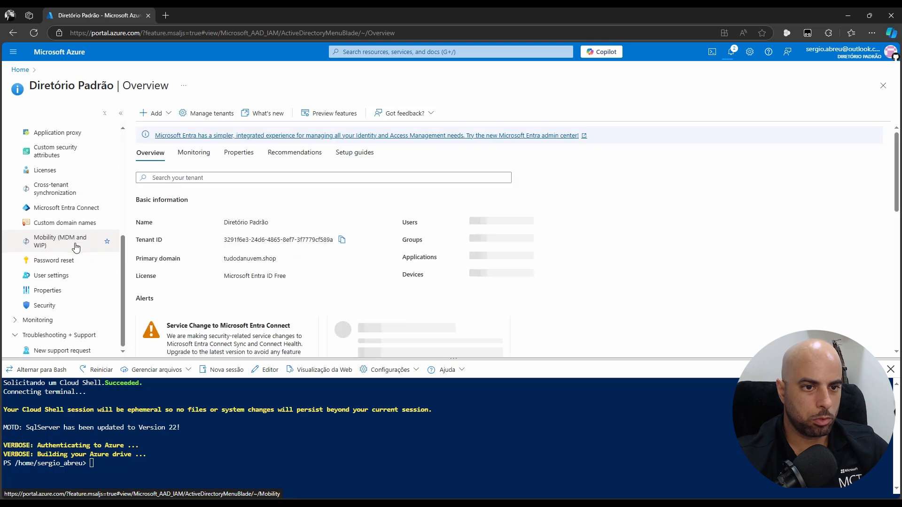
left_click(78, 223)
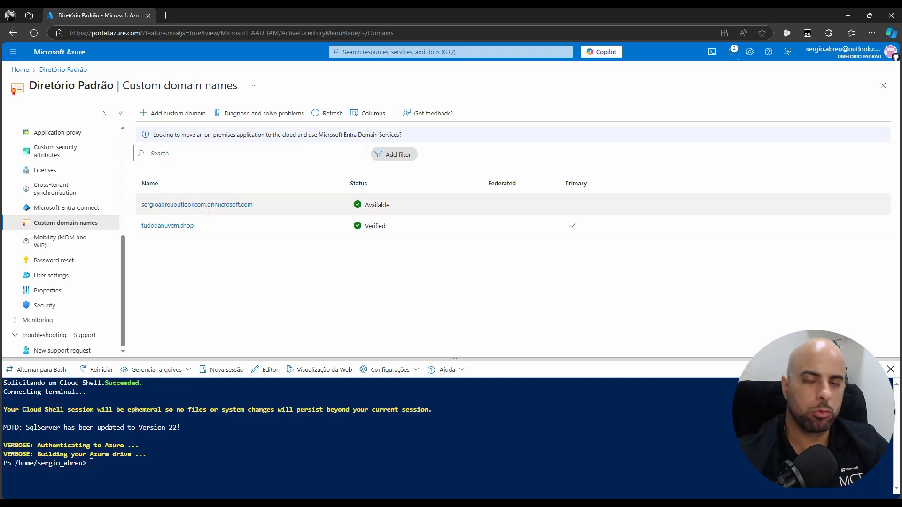
Paste and run the Connect-AzureAD sign-in command in Cloud Shell
right_click(251, 468)
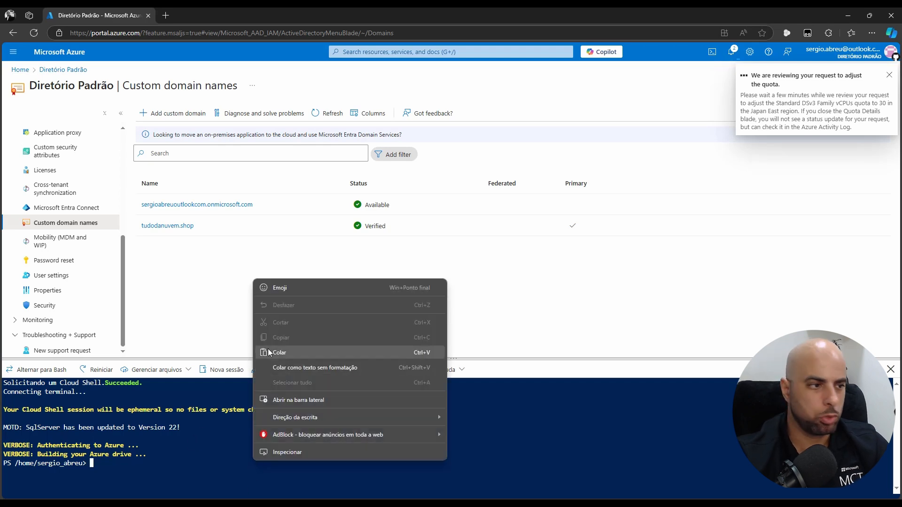
left_click(316, 352)
key("Return")
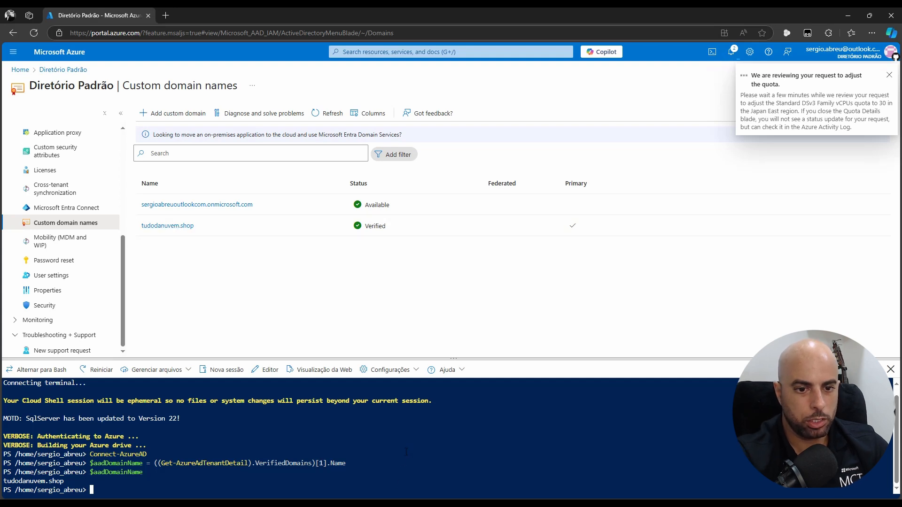
Set $aadDomainName from VerifiedDomains index [0] and print its value
key("Up")
key("Up")
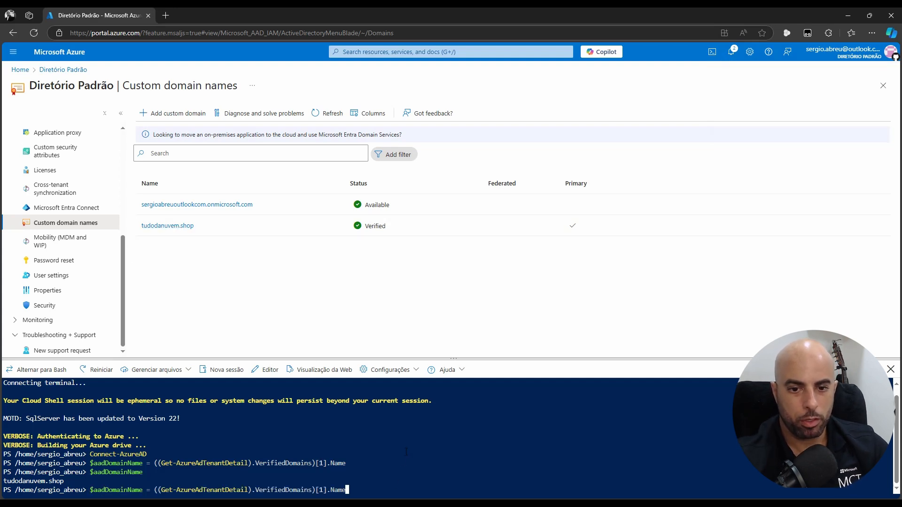
key("Delete")
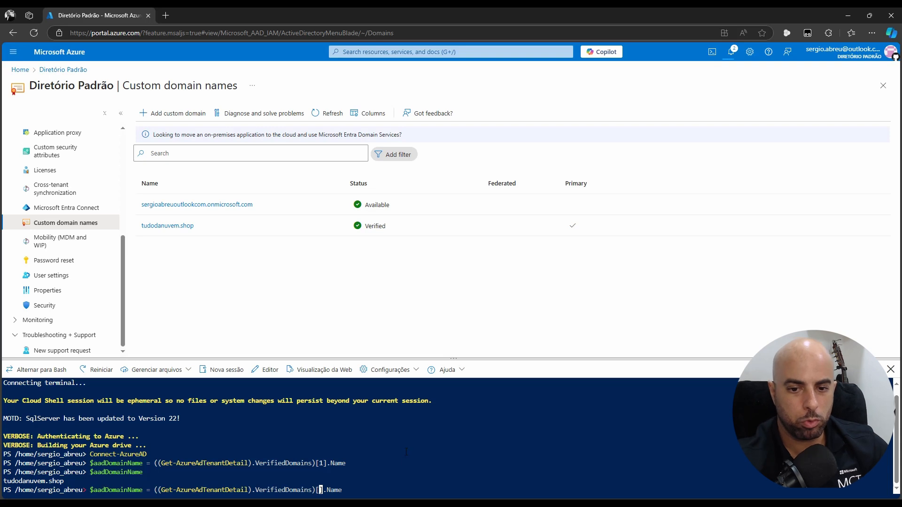
type("0")
key("Return")
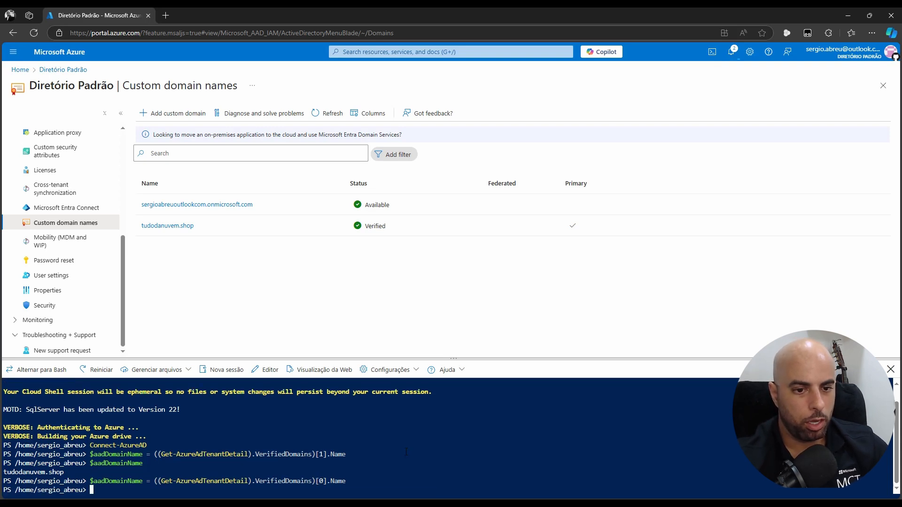
key("Up")
key("Up")
key("Up")
key("Return")
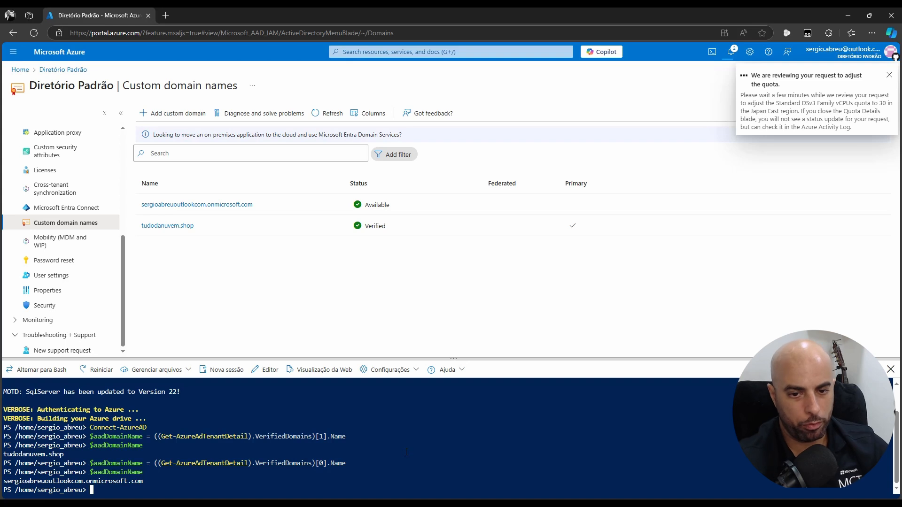
Reassign $aadDomainName with index [1] and confirm it holds tudodanuvem.shop
key("Up")
key("Up")
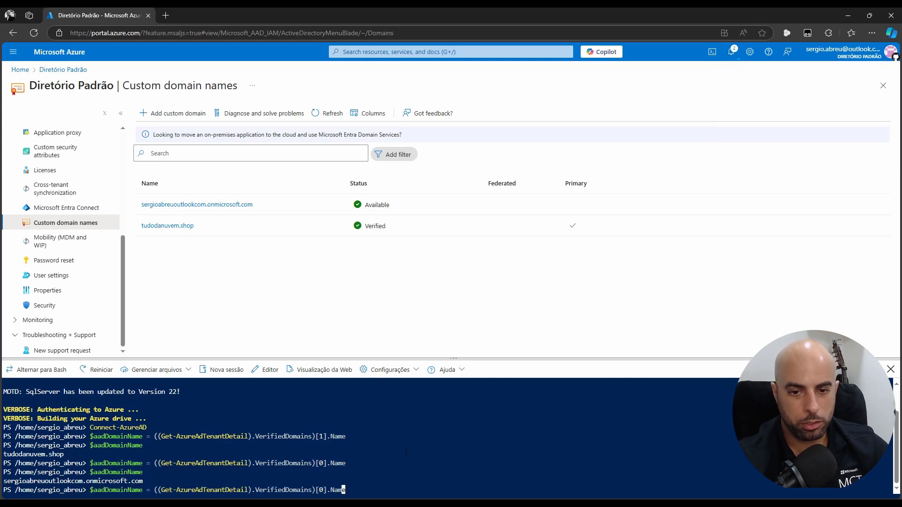
key("Delete")
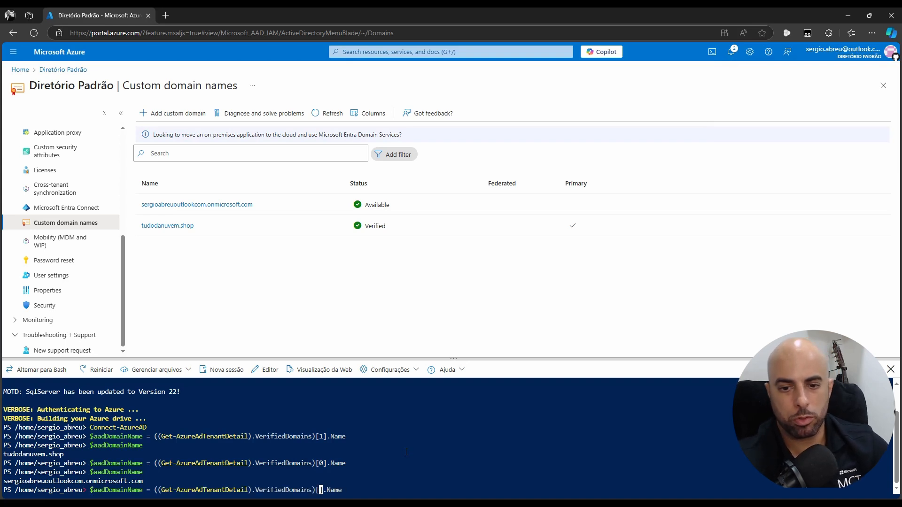
type("1")
key("Return")
key("Up")
key("Up")
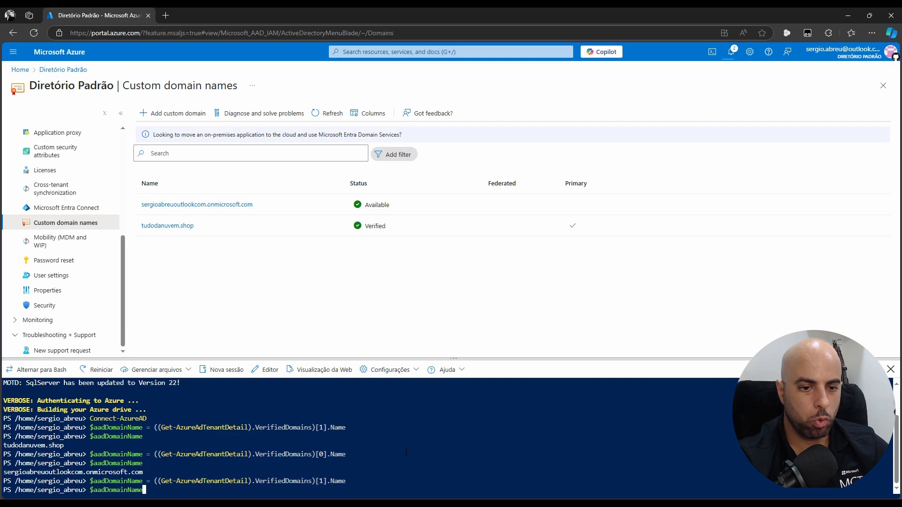
key("Return")
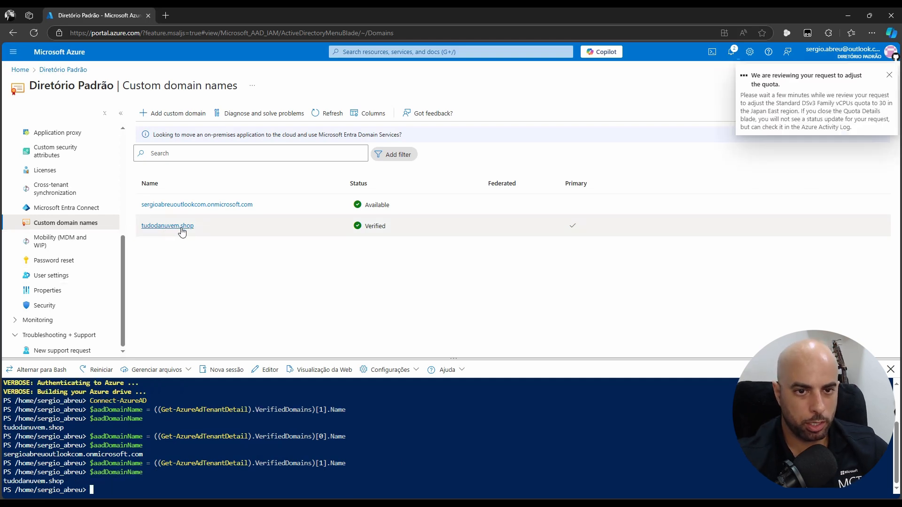
Paste and run the $passwordProfile commands, highlighting ForceChangePasswordNextLogin = $false
right_click(476, 489)
left_click(512, 379)
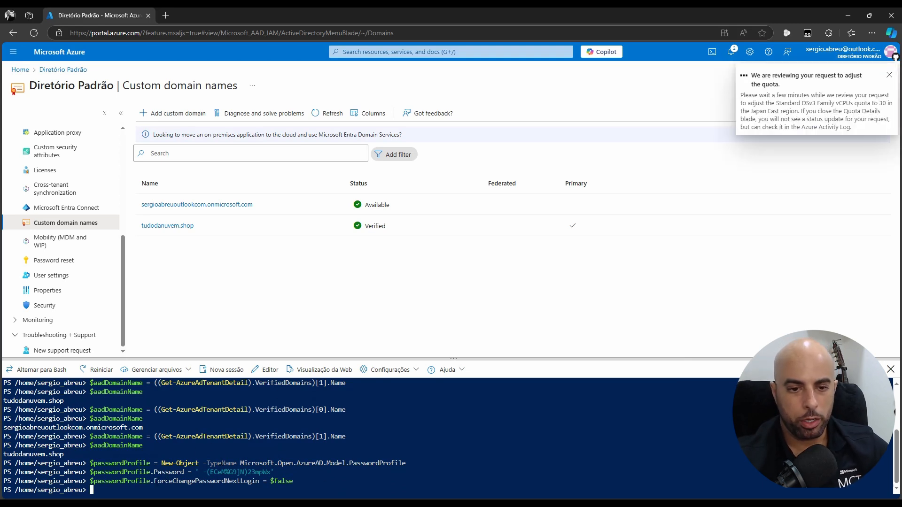
left_click_drag(153, 481, 253, 482)
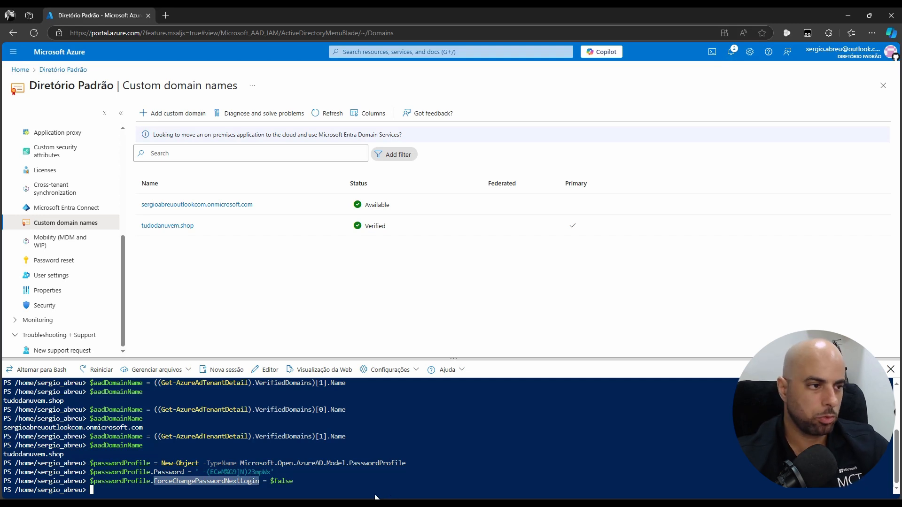
left_click_drag(297, 481, 276, 483)
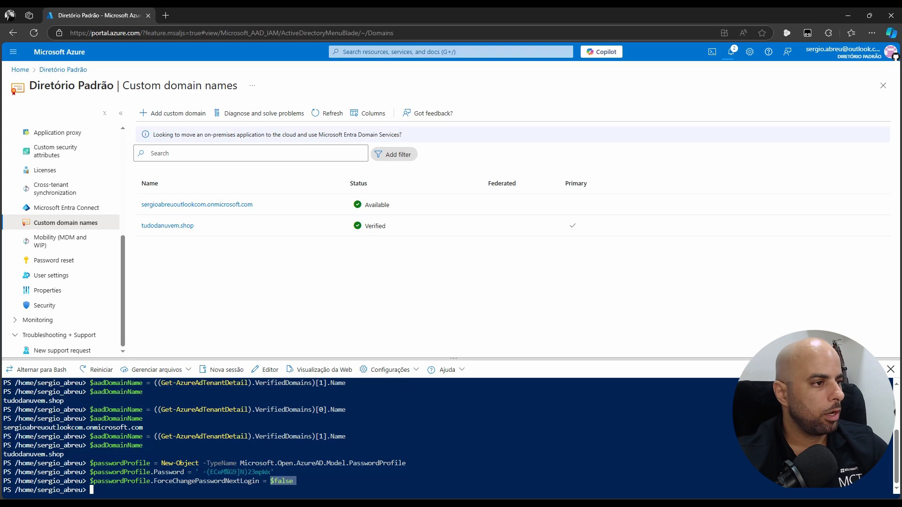
key("alt+Tab")
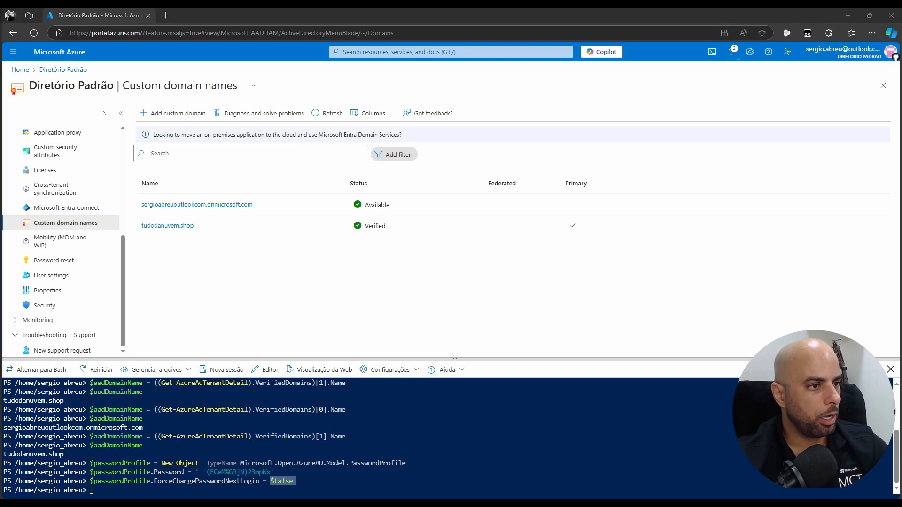
Run the New-AzureADUser commands creating aadadmin1 and wvdaadmin1 on tudodanuvem.shop
right_click(391, 441)
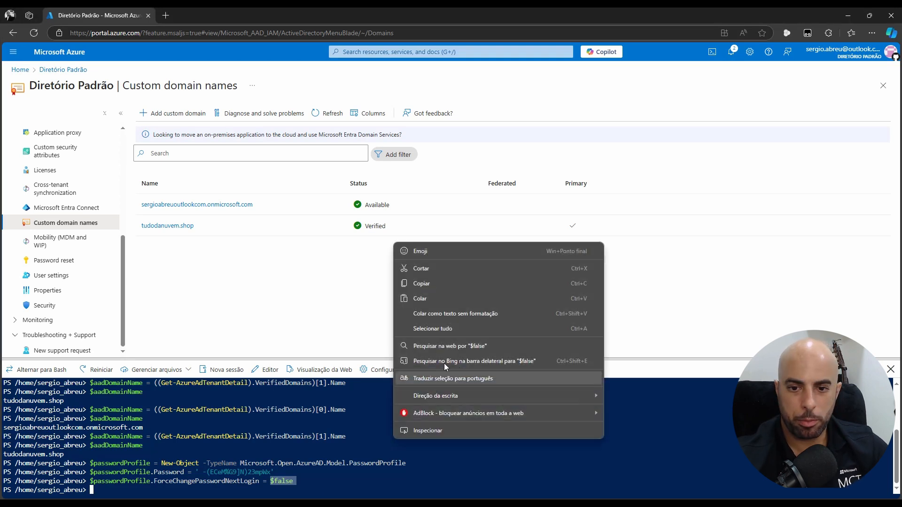
left_click(431, 295)
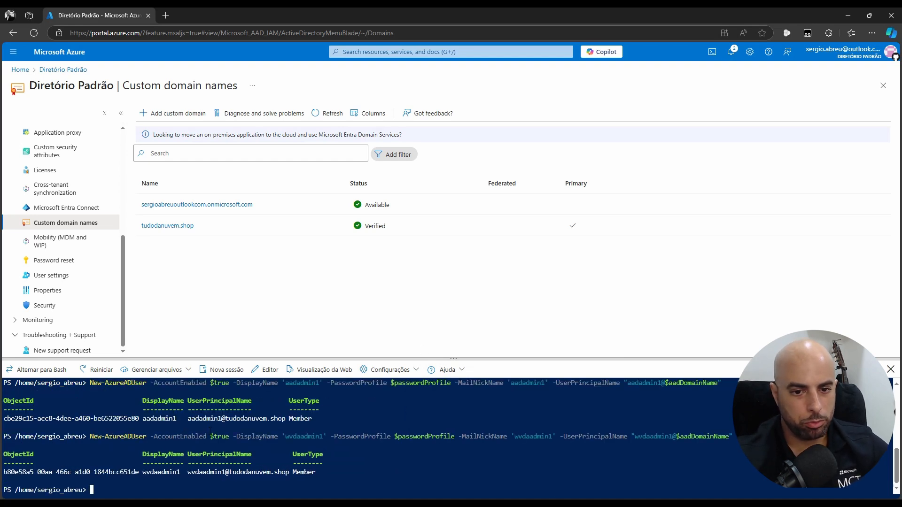
left_click_drag(225, 418, 289, 418)
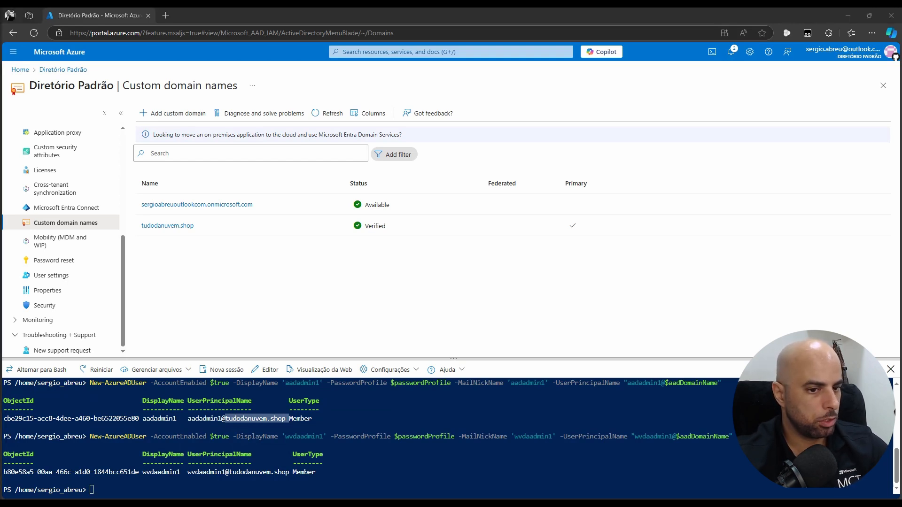
Look up aadadmin1's UserPrincipalName with Get-AzureADUser, then show the directory's Users list
right_click(482, 486)
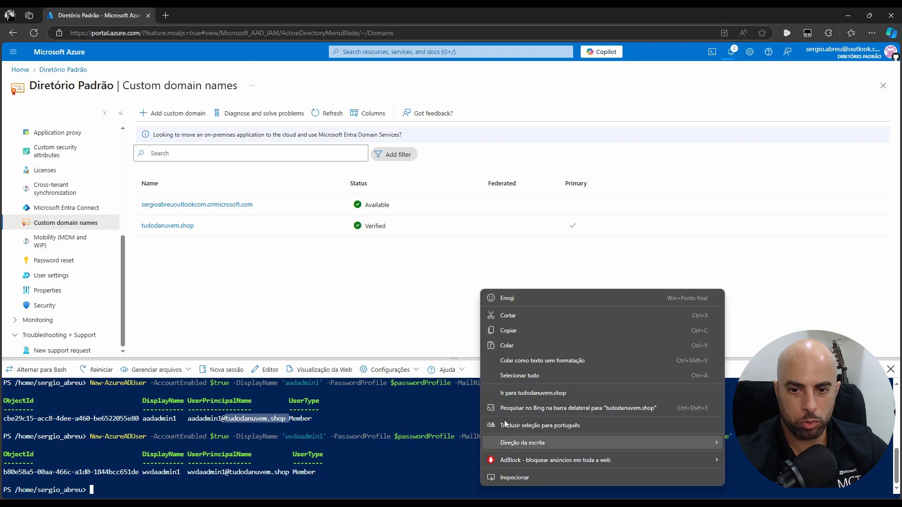
left_click(532, 344)
type("palName")
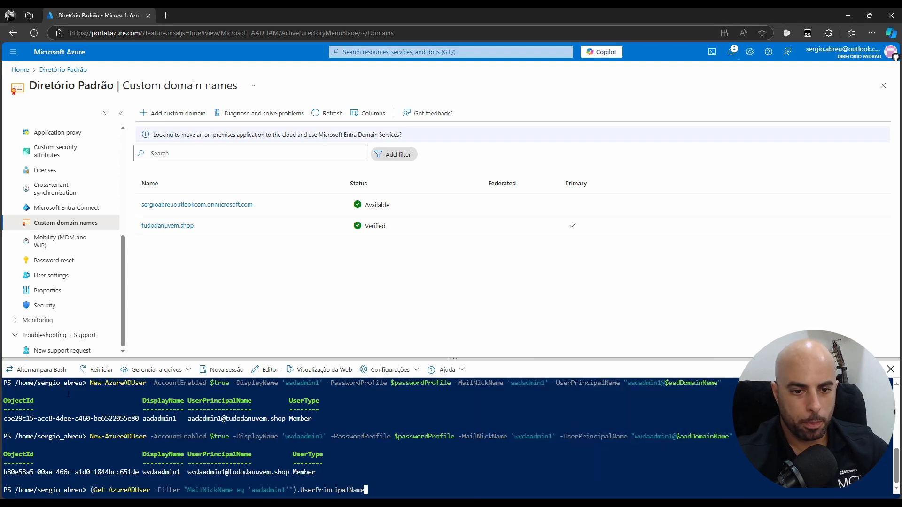
key("Return")
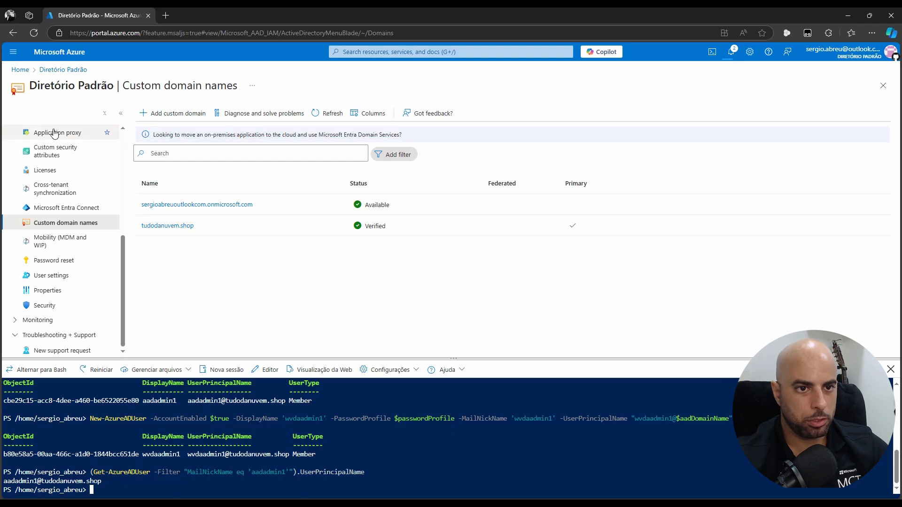
scroll(68, 202, "up", 5)
left_click(38, 193)
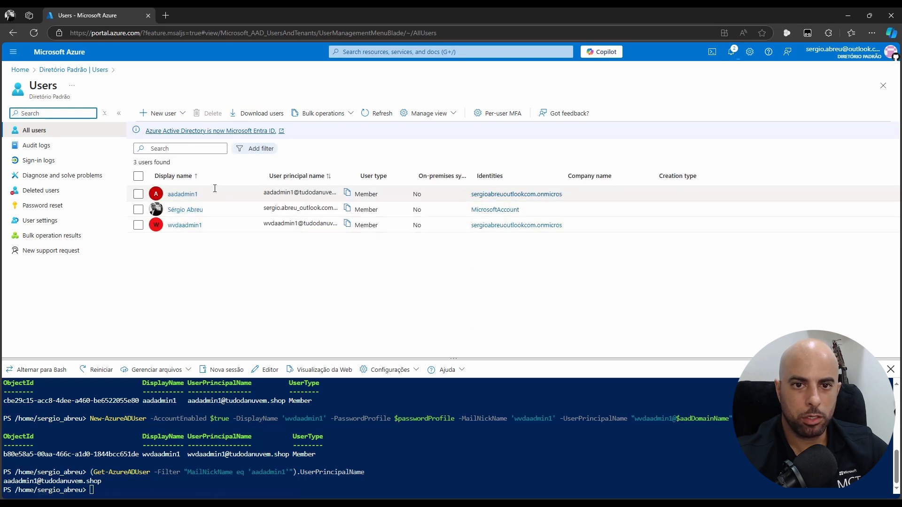
Check aadadmin1's sign-in domain, then go to the Padrão subscription's Access control (IAM)
left_click(187, 195)
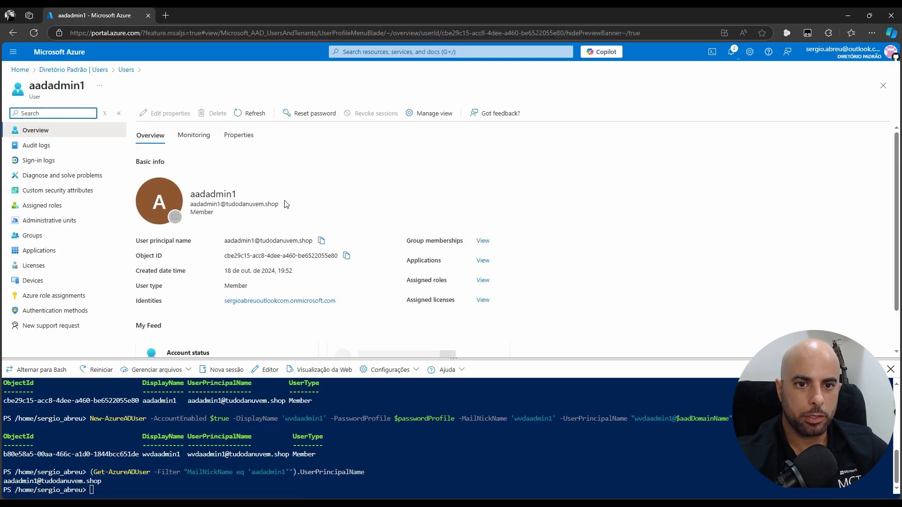
left_click_drag(285, 204, 226, 203)
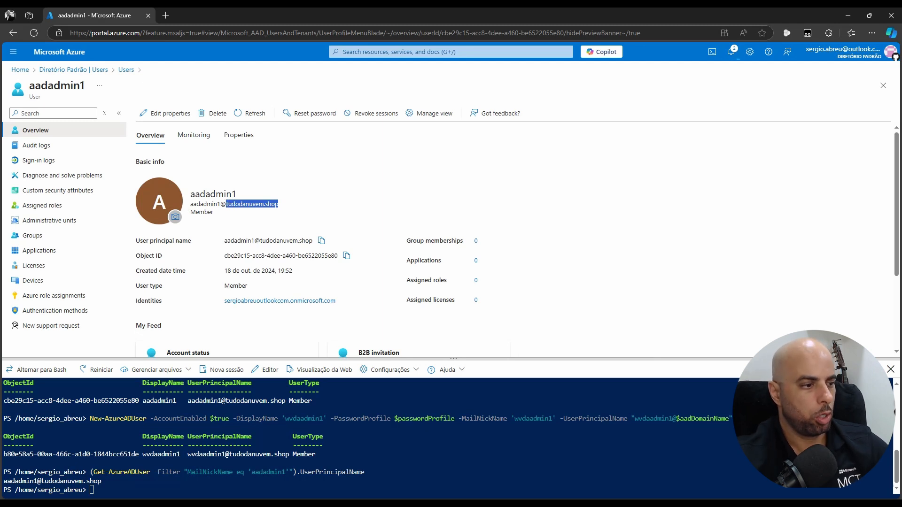
left_click(20, 69)
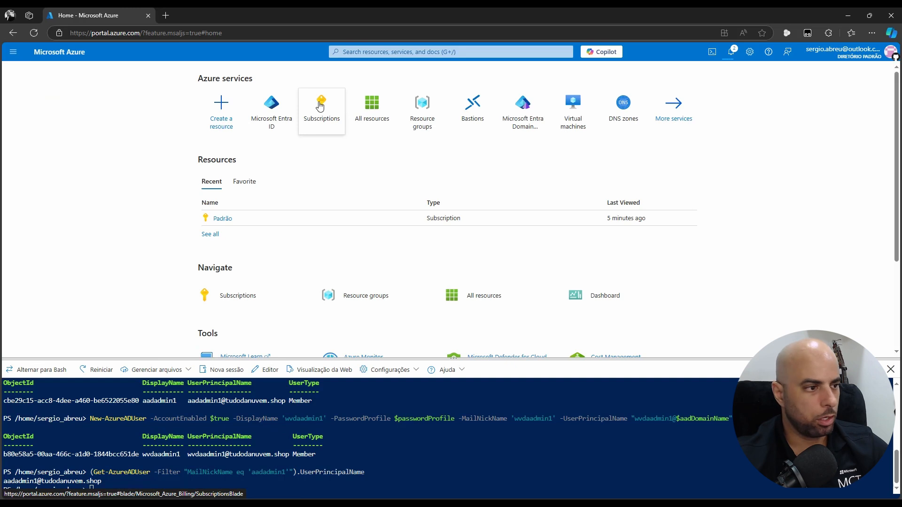
left_click(321, 110)
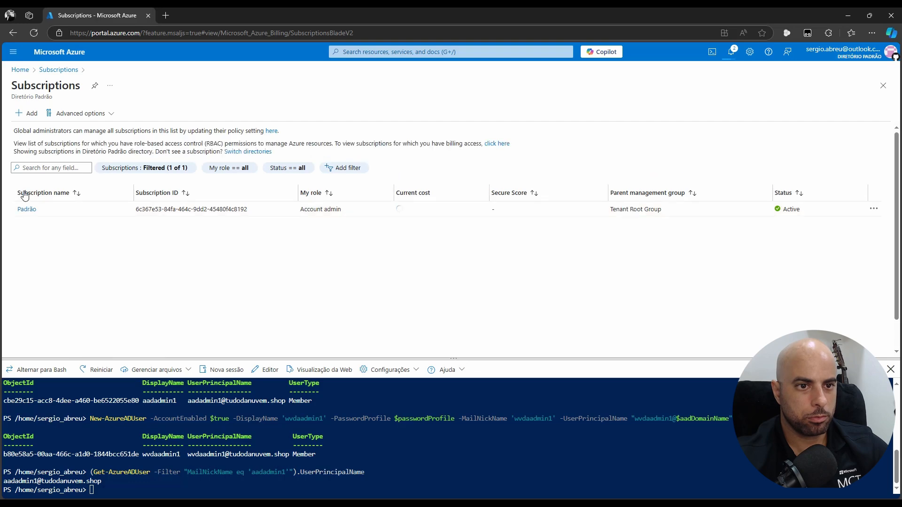
left_click(26, 210)
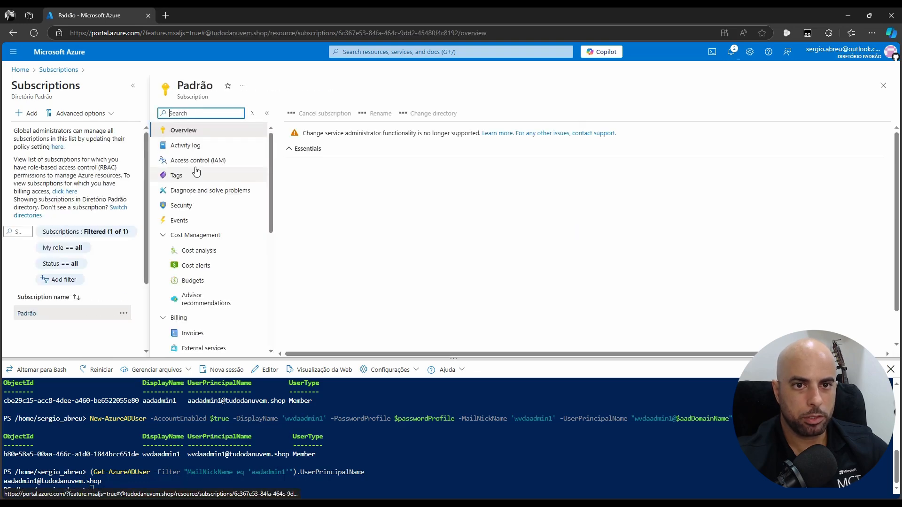
left_click(202, 162)
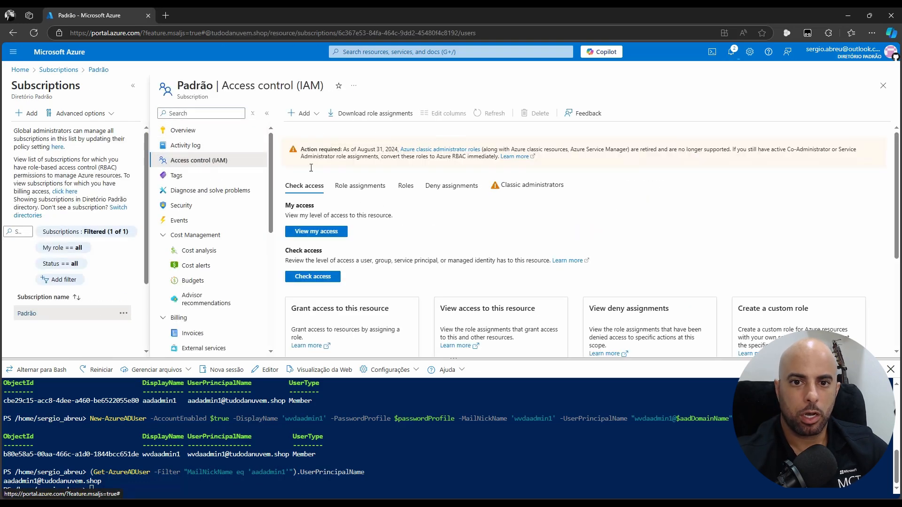
Start a new role assignment and choose the privileged Owner role
left_click(302, 113)
left_click(315, 131)
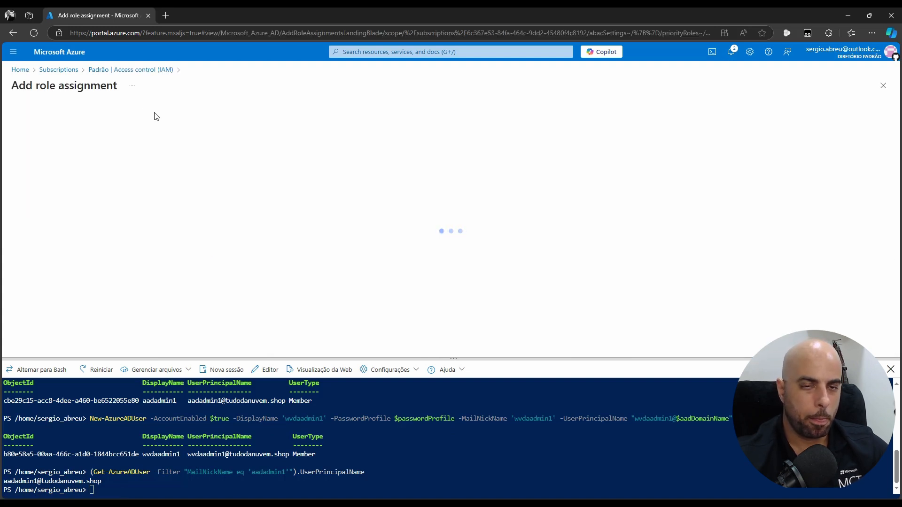
left_click(61, 123)
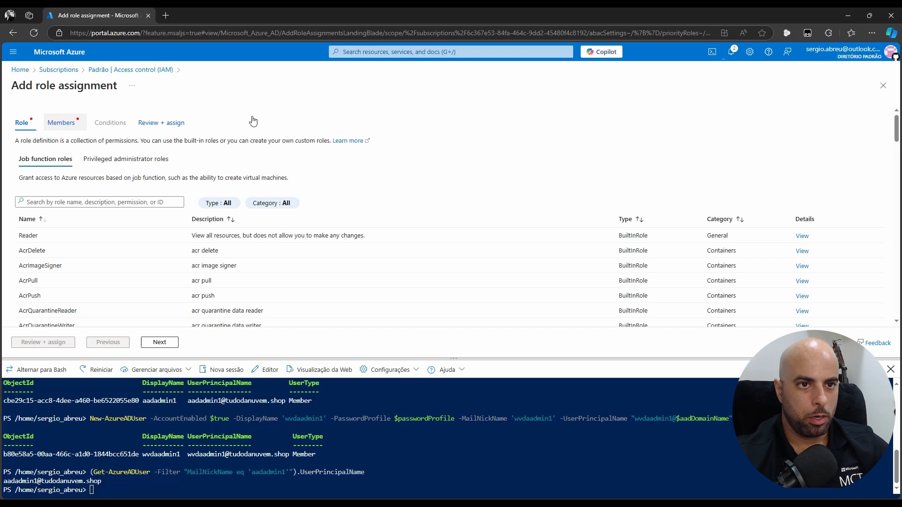
left_click(22, 123)
left_click(121, 159)
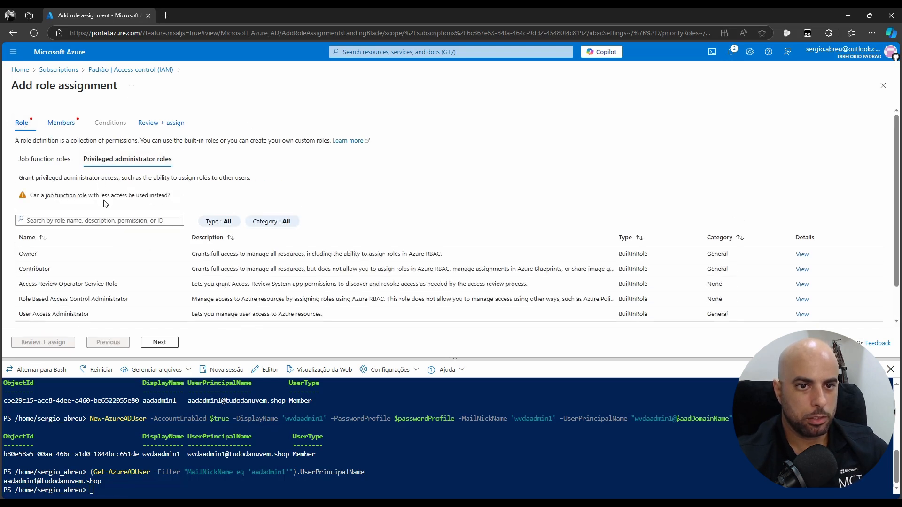
left_click(61, 257)
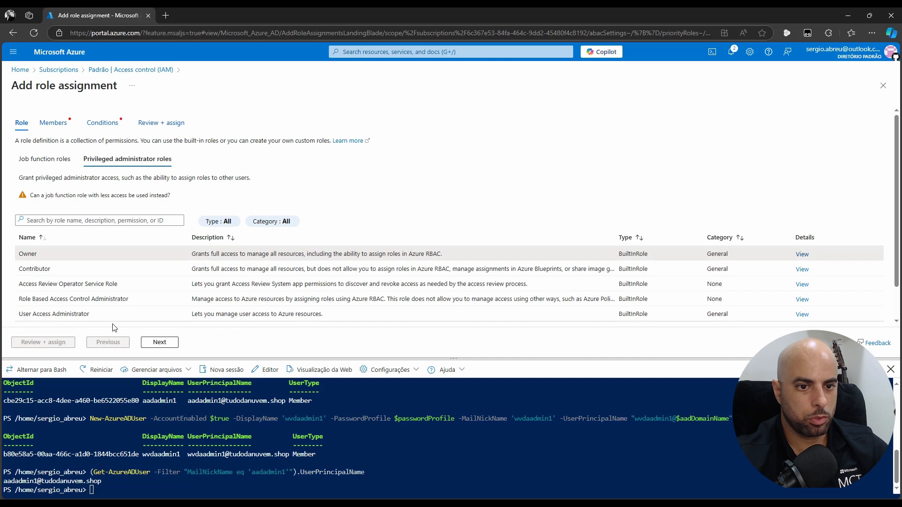
left_click(159, 342)
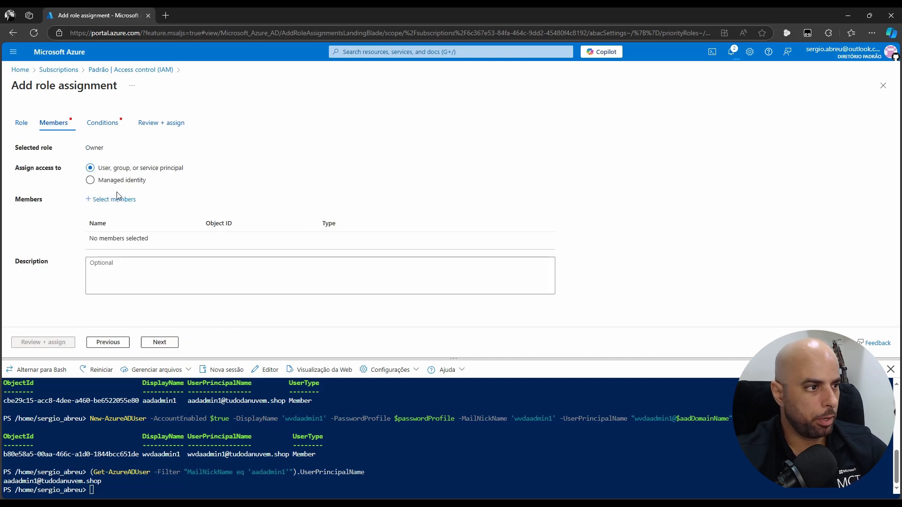
Select aadadmin1 as the member and finish the Owner assignment with Review + assign
left_click(100, 199)
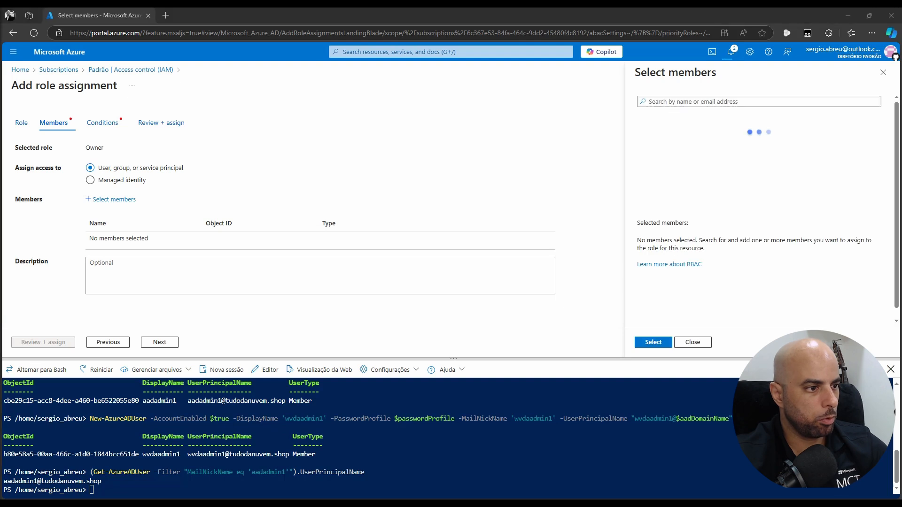
type("adadmin1")
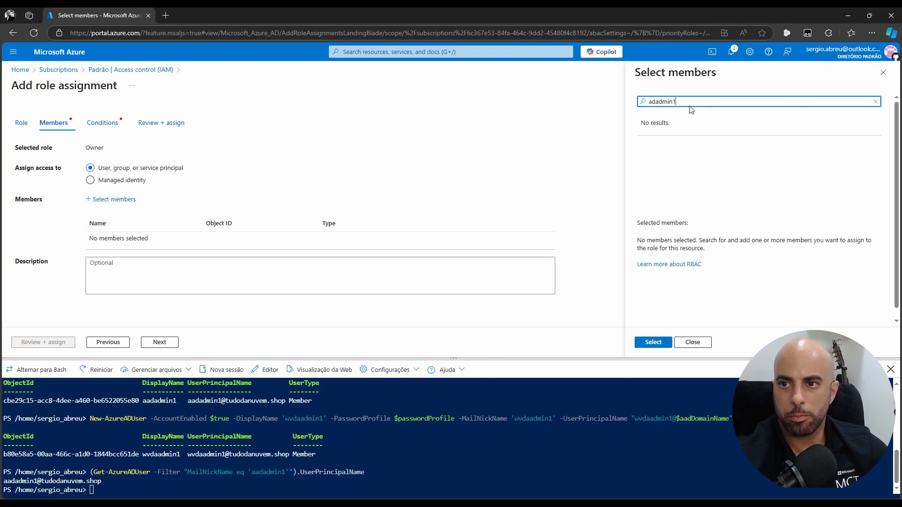
left_click(652, 101)
type("a")
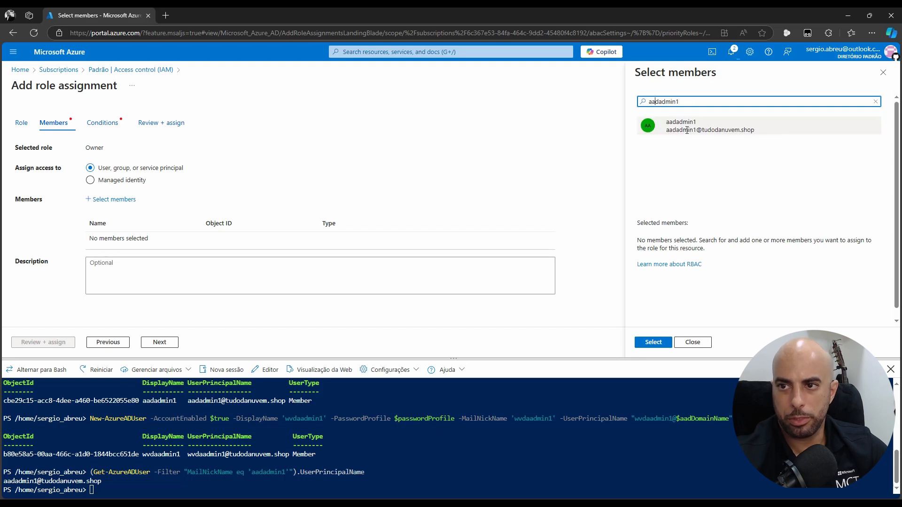
left_click(679, 131)
left_click(653, 342)
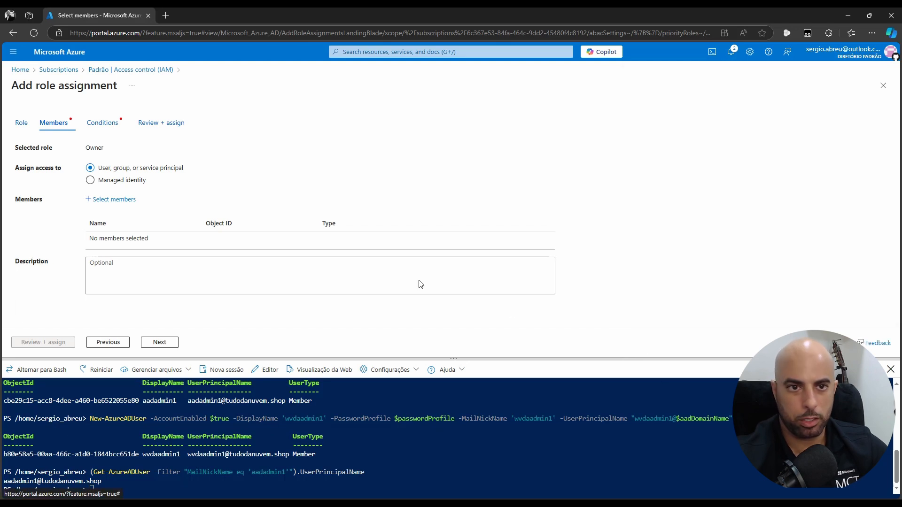
left_click(95, 123)
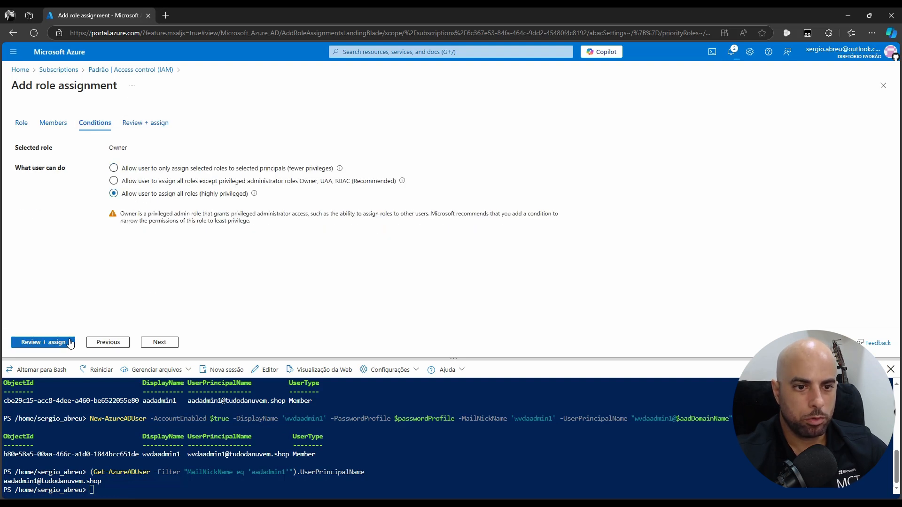
left_click(69, 343)
left_click(57, 343)
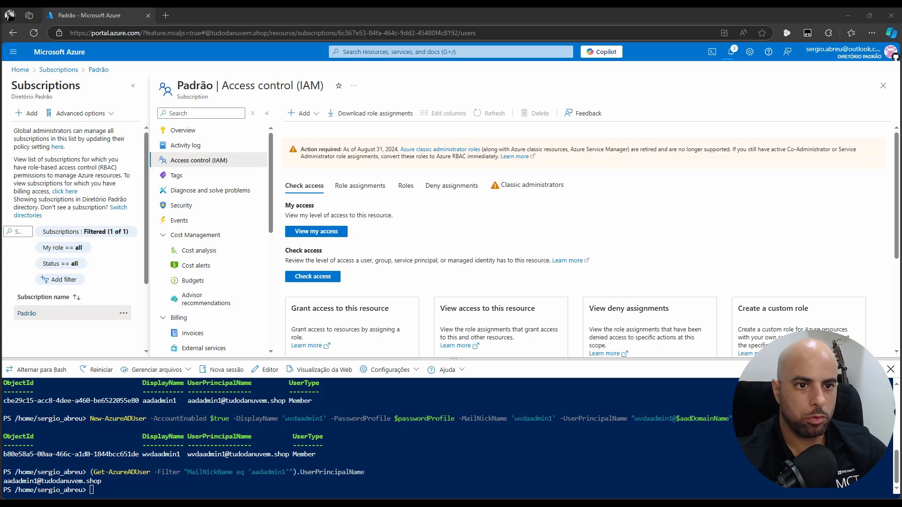
Open aadadmin1's Assigned roles page (no roles yet) and paste the aadadmin1 command into Cloud Shell
left_click(19, 70)
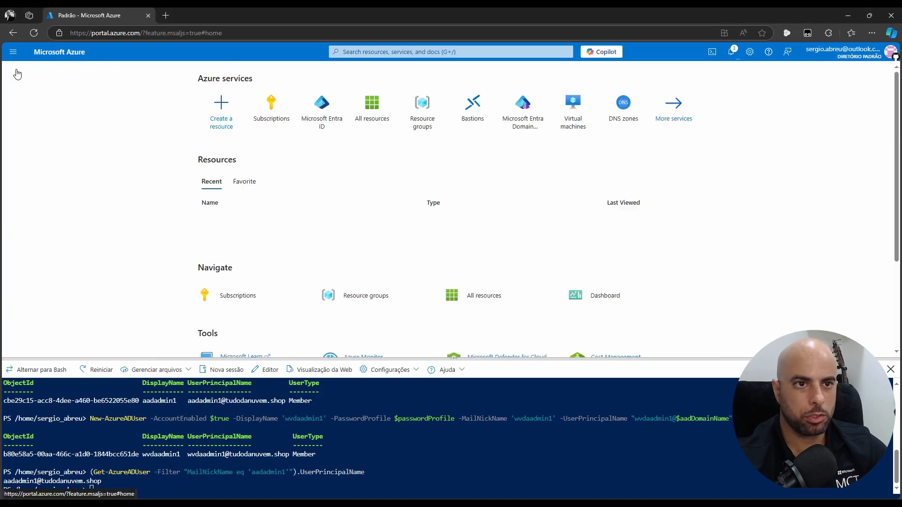
left_click(322, 105)
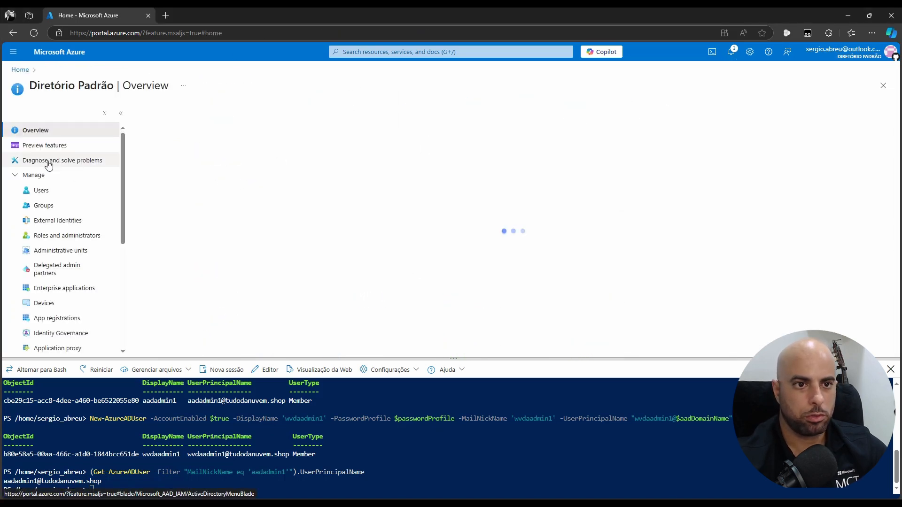
left_click(41, 191)
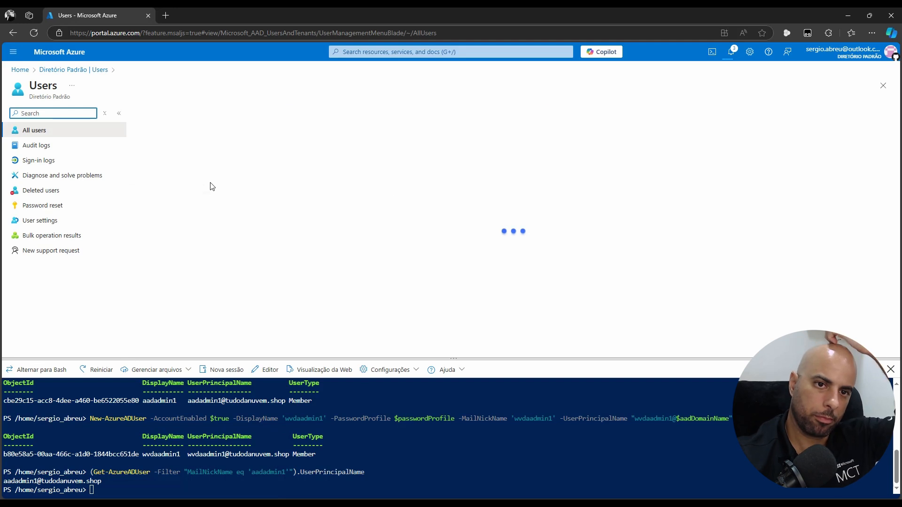
left_click(182, 195)
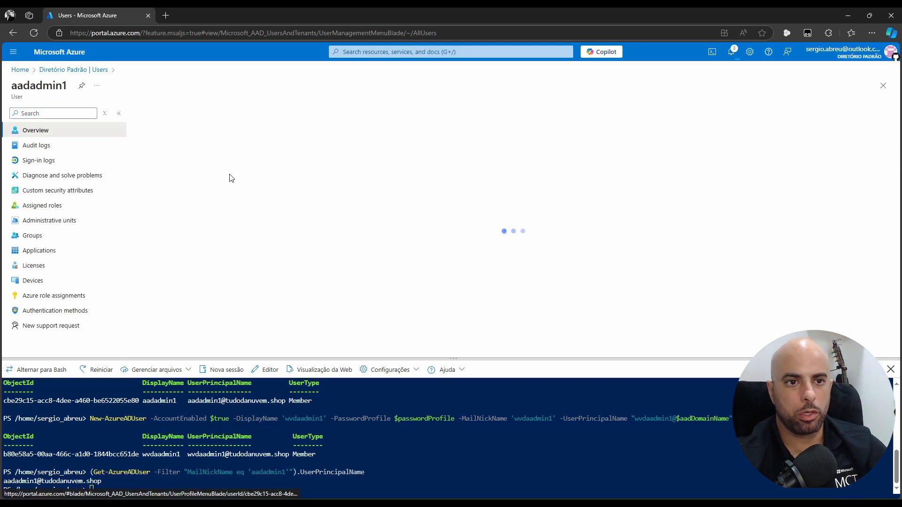
left_click(42, 205)
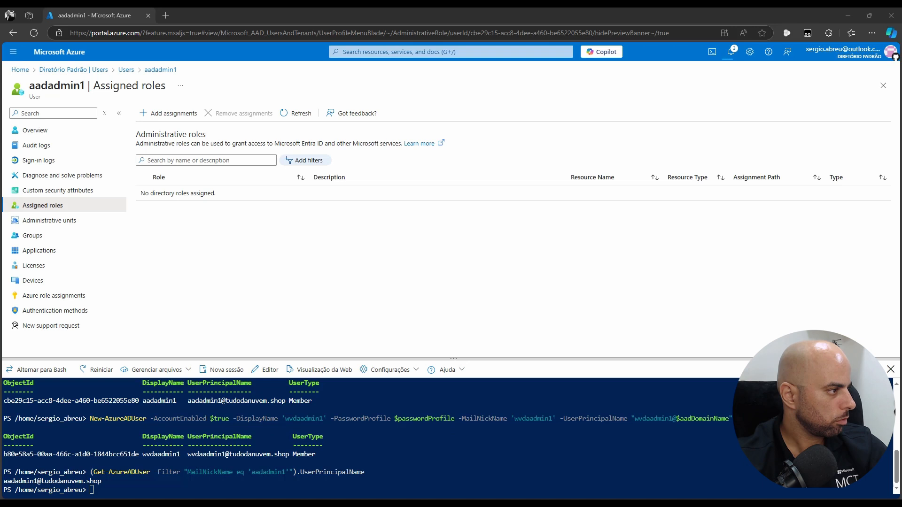
right_click(645, 473)
left_click(723, 366)
Run the Add-AzureADDirectoryRoleMember command, refresh to confirm Global Administrator, and return Home
key("Return")
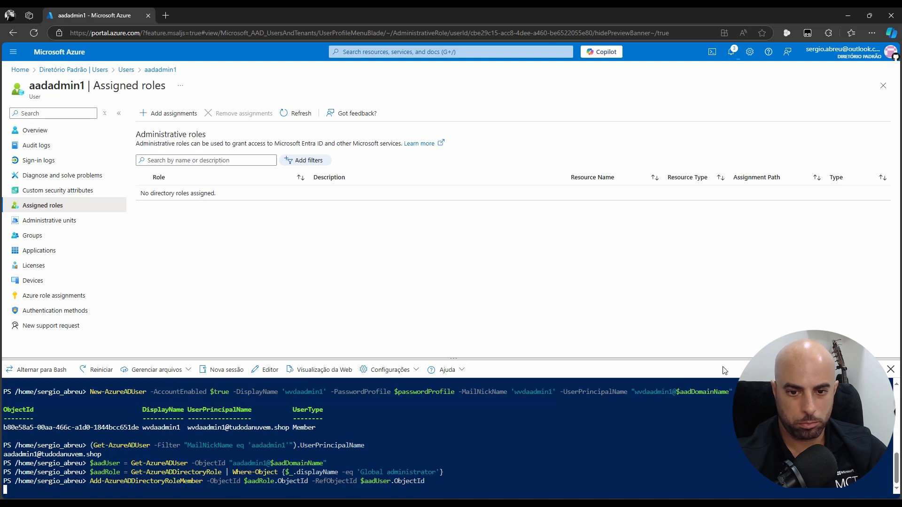
left_click(301, 114)
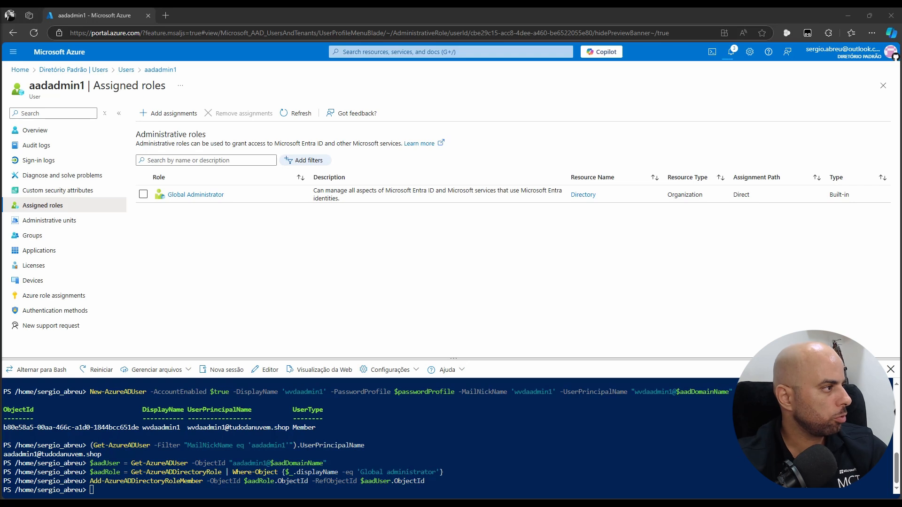
left_click(20, 70)
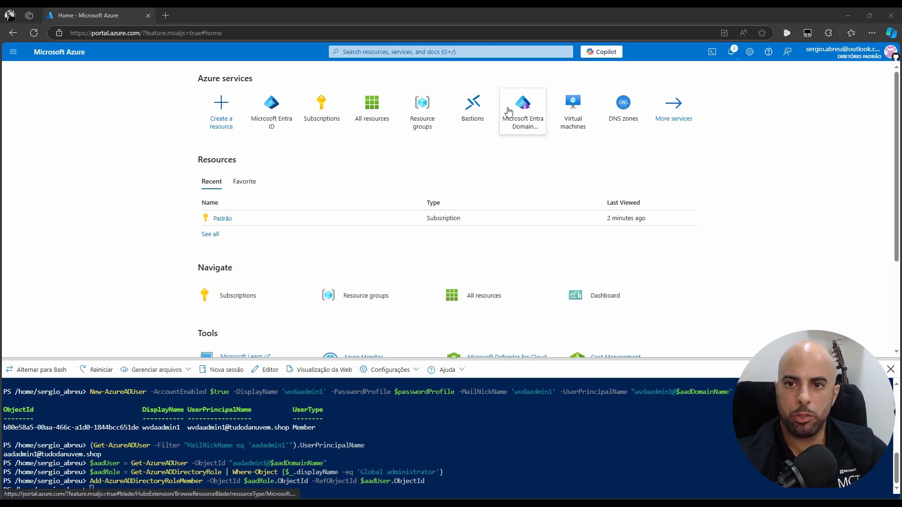
From the Microsoft Entra Domain Services list, close Cloud Shell and start a new managed domain
left_click(521, 110)
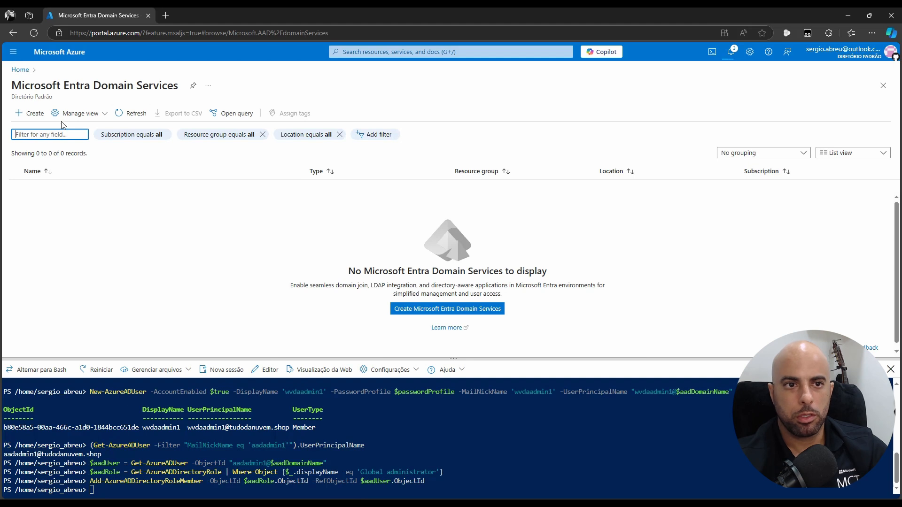
left_click(890, 370)
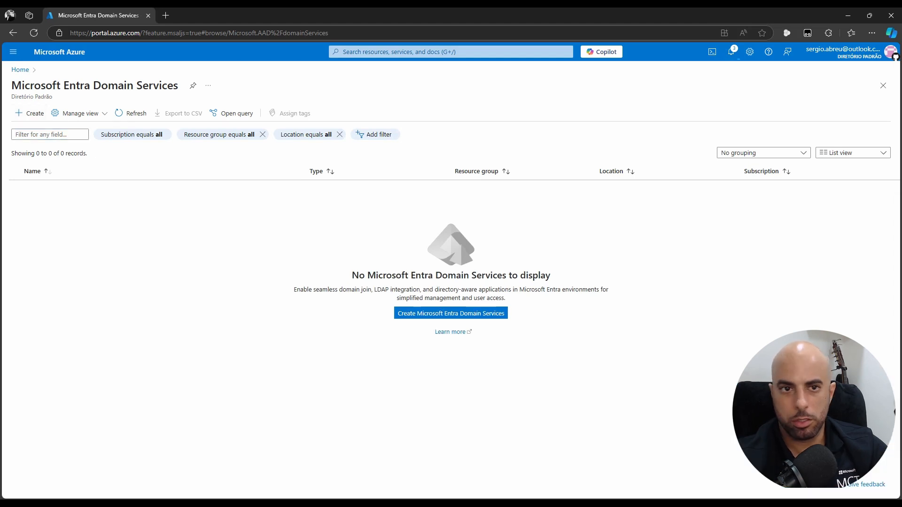
left_click(28, 115)
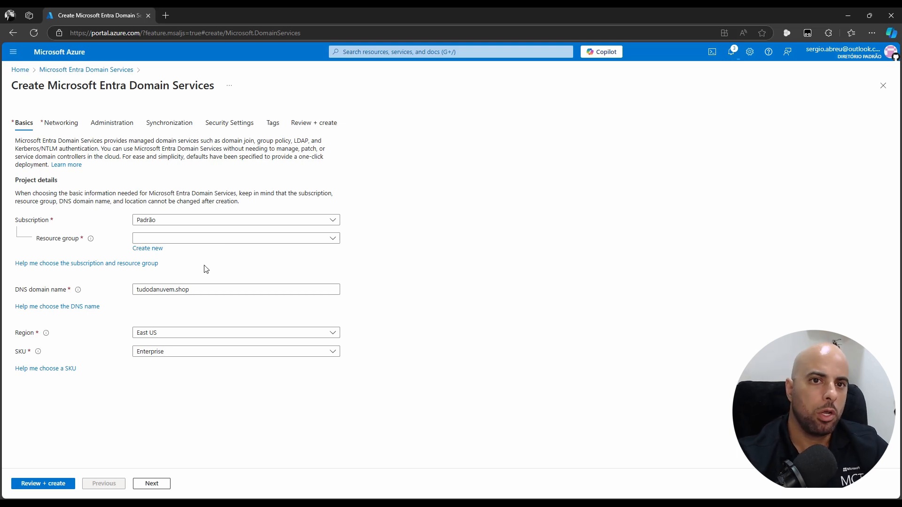
Create a new resource group named az140-11a-RG for the managed domain
left_click_drag(13, 90, 254, 94)
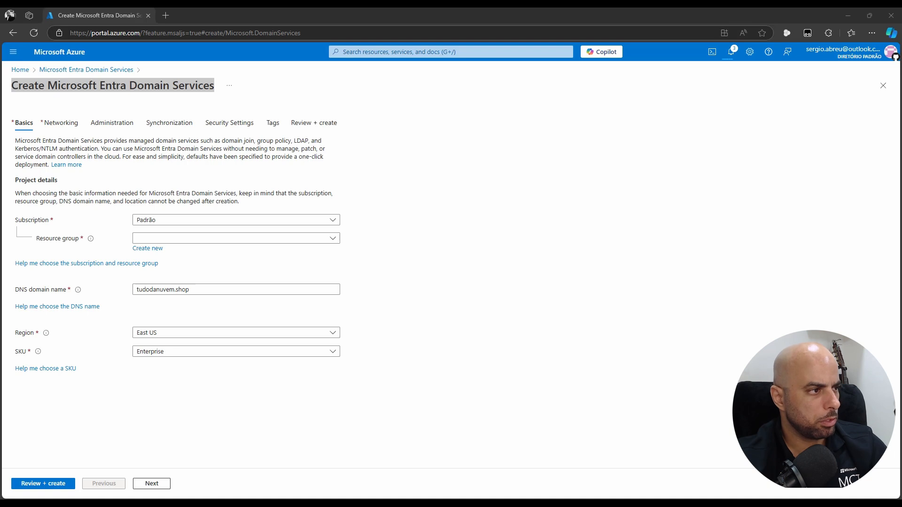
left_click(170, 239)
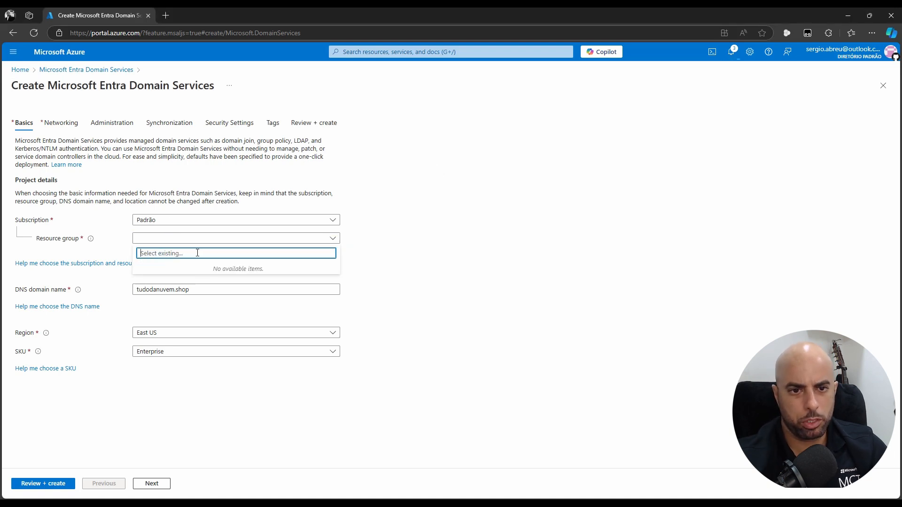
left_click(638, 203)
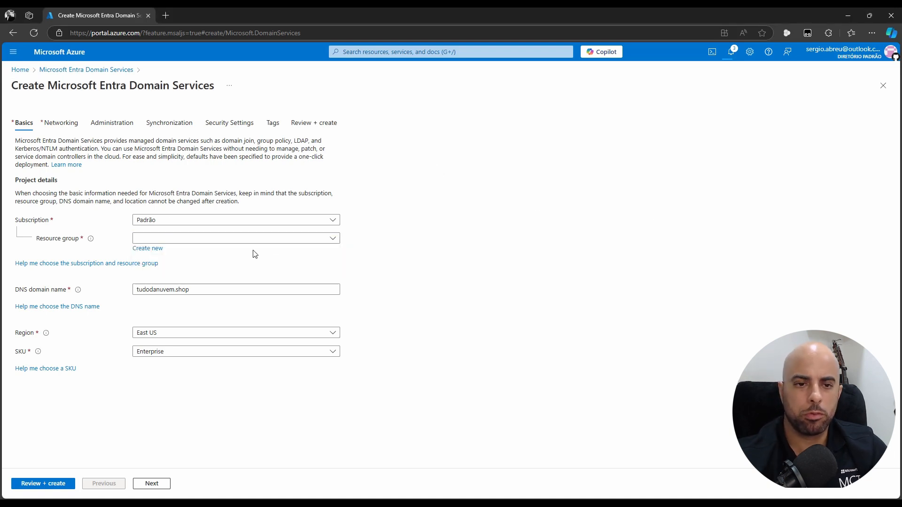
left_click(152, 249)
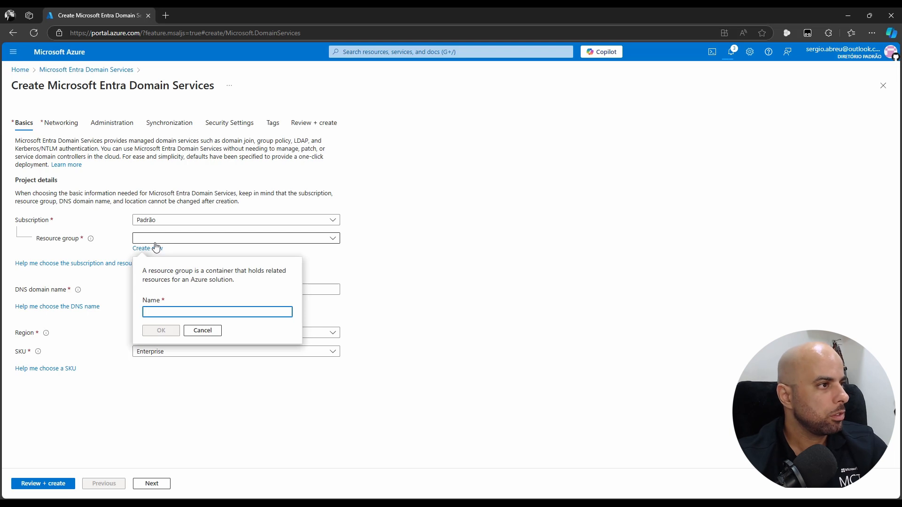
type("az140-11a-RG")
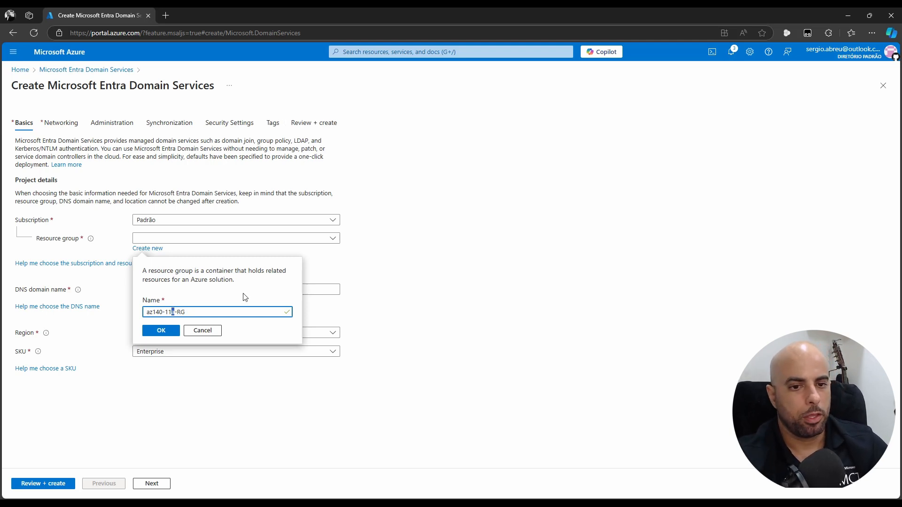
left_click(155, 333)
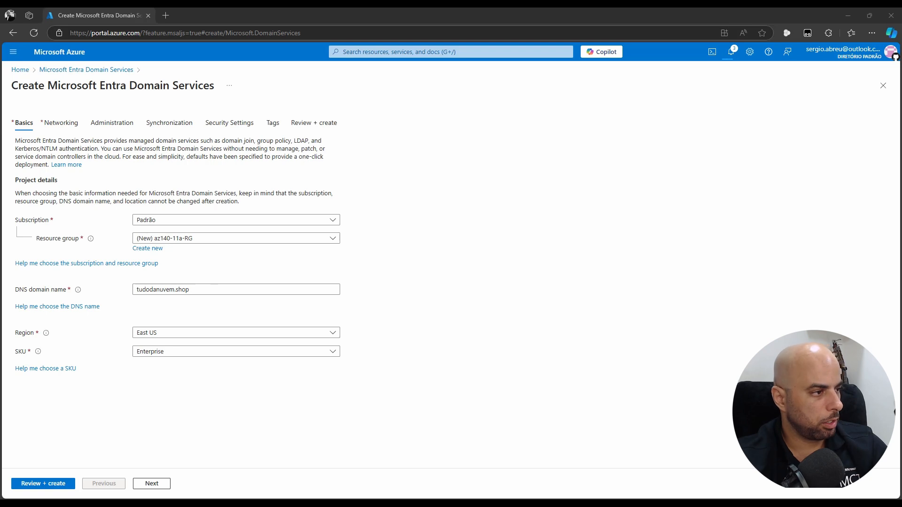
Clear the adatum.com DNS domain name and begin typing tudodanuvem.shop instead
left_click(173, 290)
key("ctrl+a")
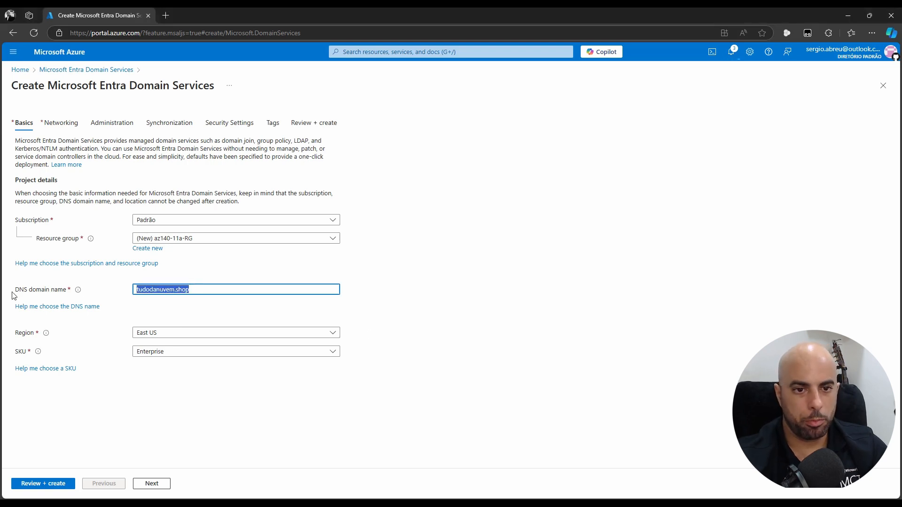
type("adatum.com")
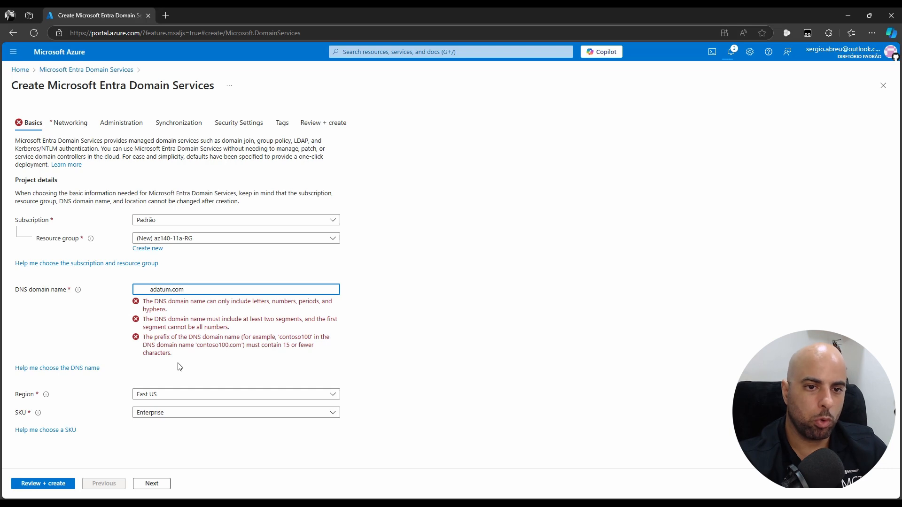
key("Delete")
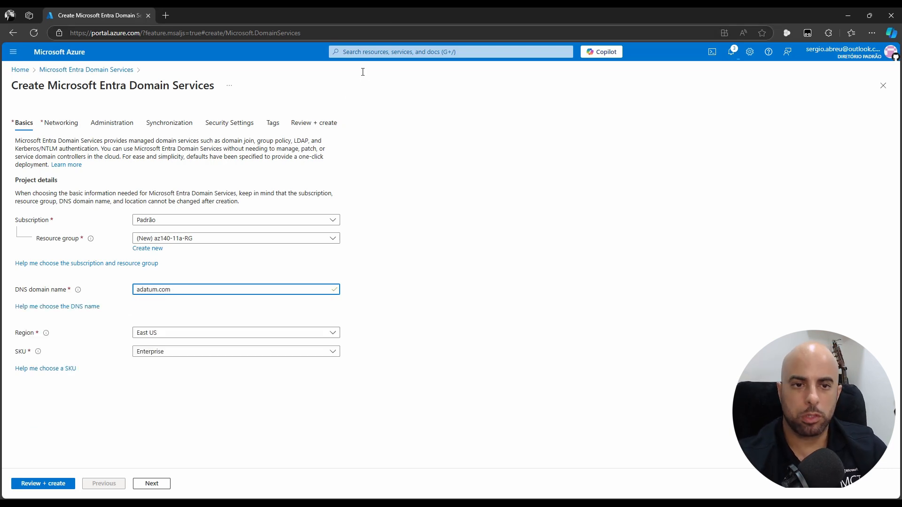
key("ctrl+a")
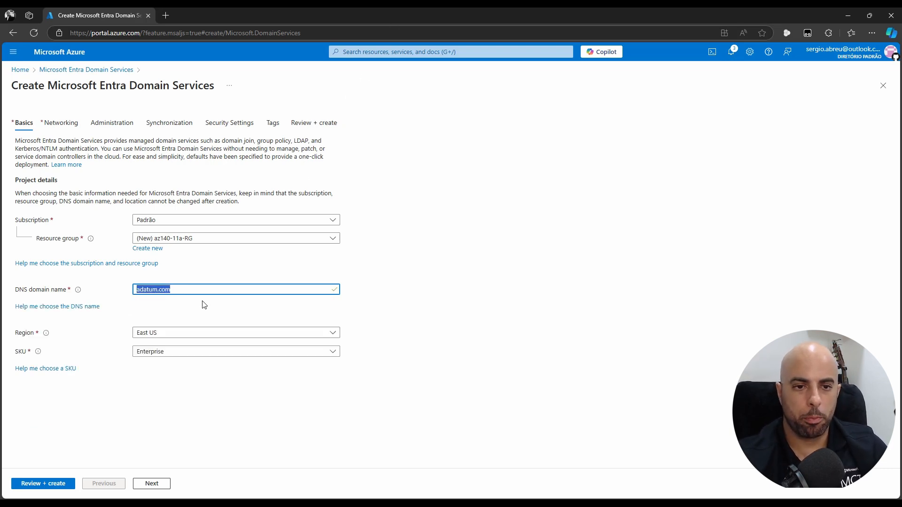
key("Delete")
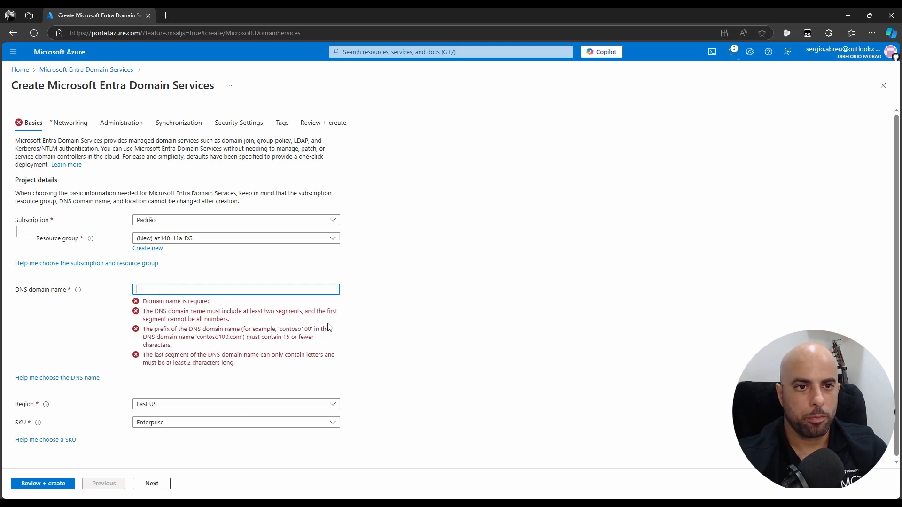
left_click(181, 292)
type("tudodanuvem")
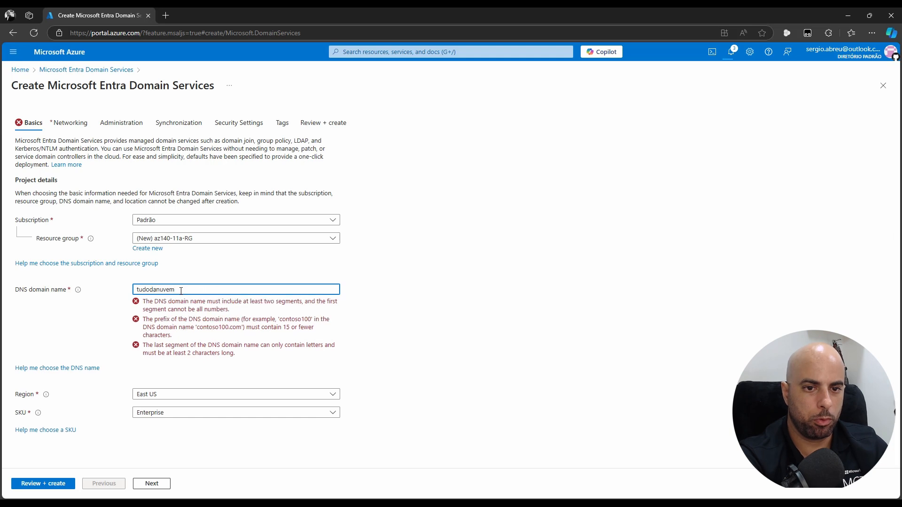
type(".shop")
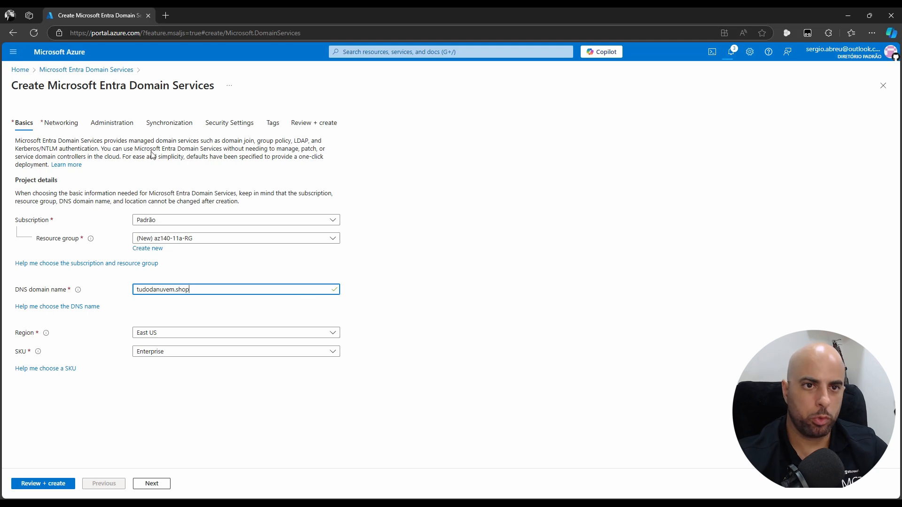
In a new tab, verify aadadmin1's sign-in domain is tudodanuvem.shop, then recheck the DNS name field
middle_click(26, 70)
left_click(200, 17)
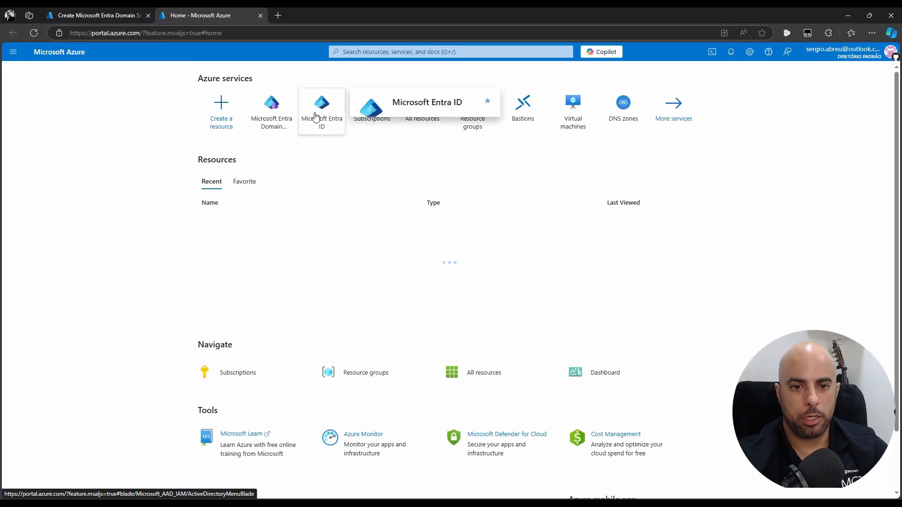
left_click(319, 121)
left_click(33, 193)
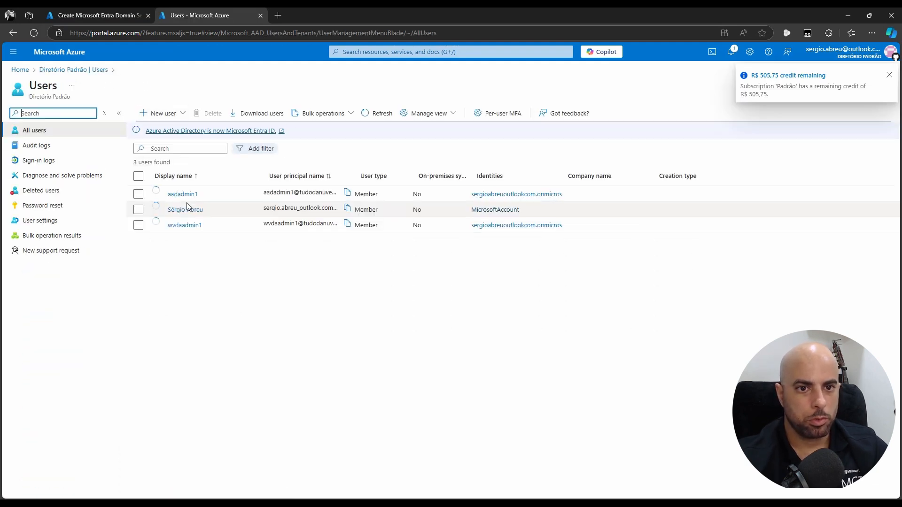
left_click(183, 194)
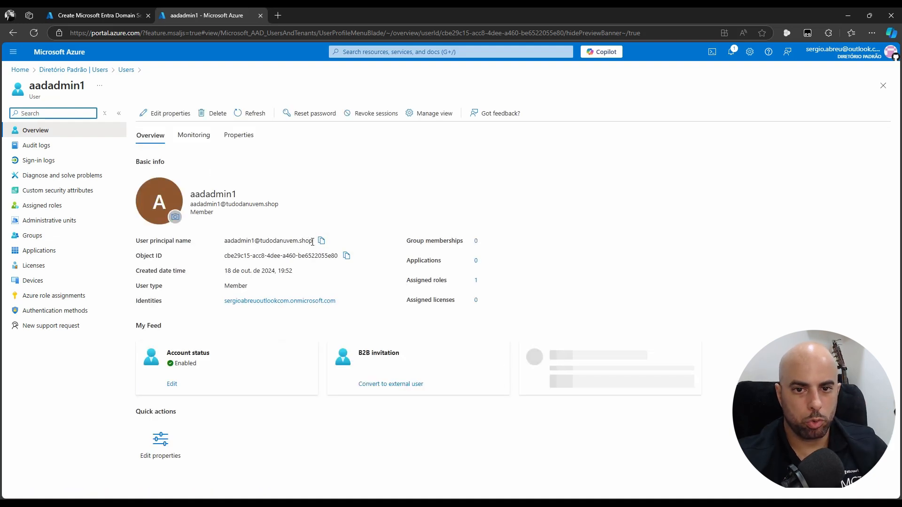
left_click_drag(312, 240, 260, 241)
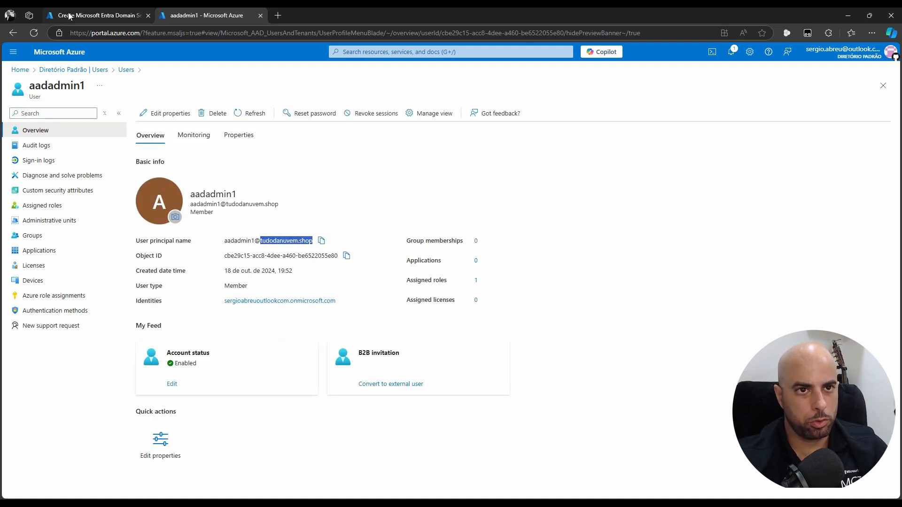
left_click(94, 15)
left_click(239, 289)
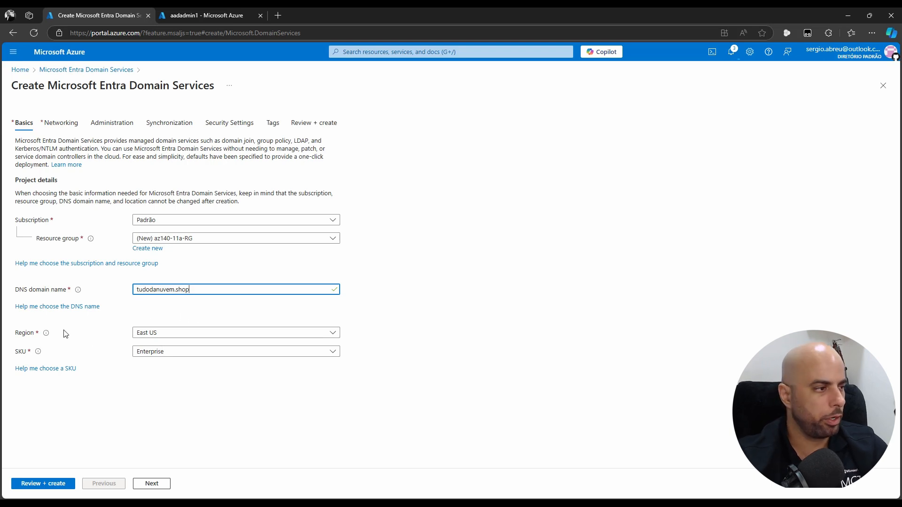
Set the managed domain's region to East US 2 and its SKU to Standard
left_click(170, 337)
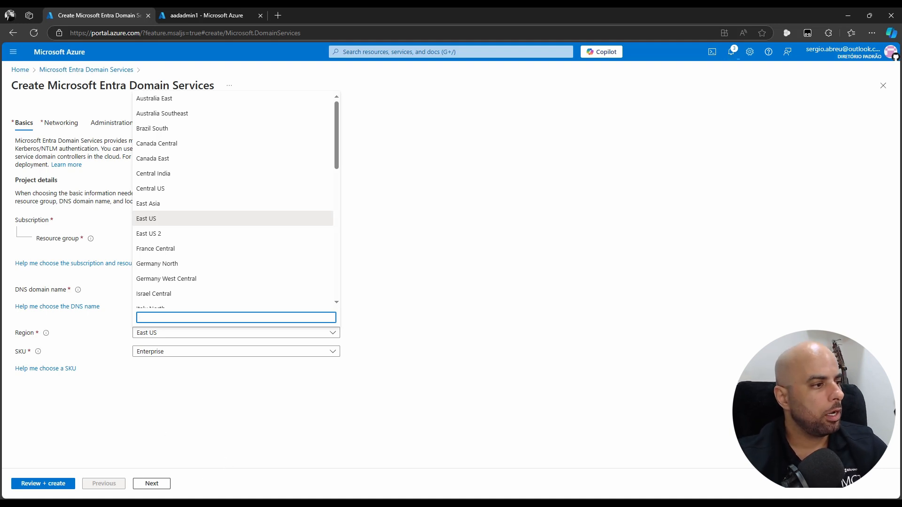
left_click(162, 235)
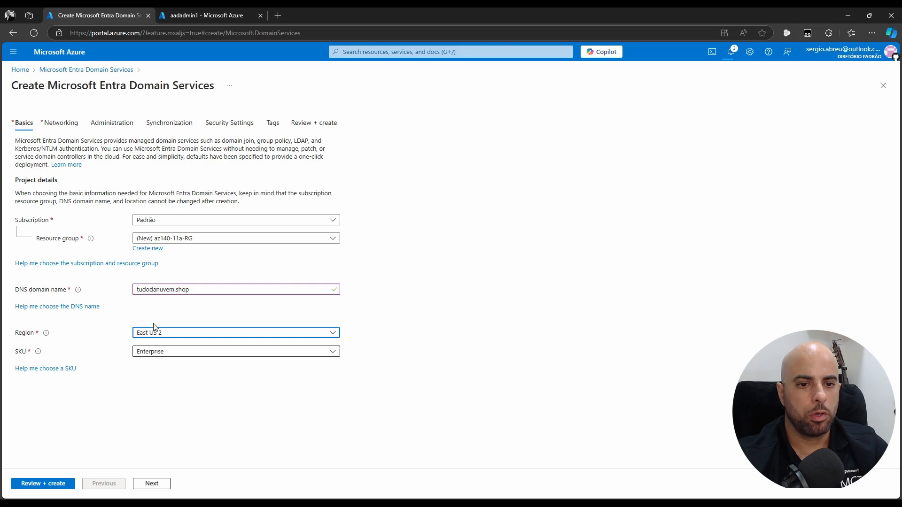
left_click(169, 357)
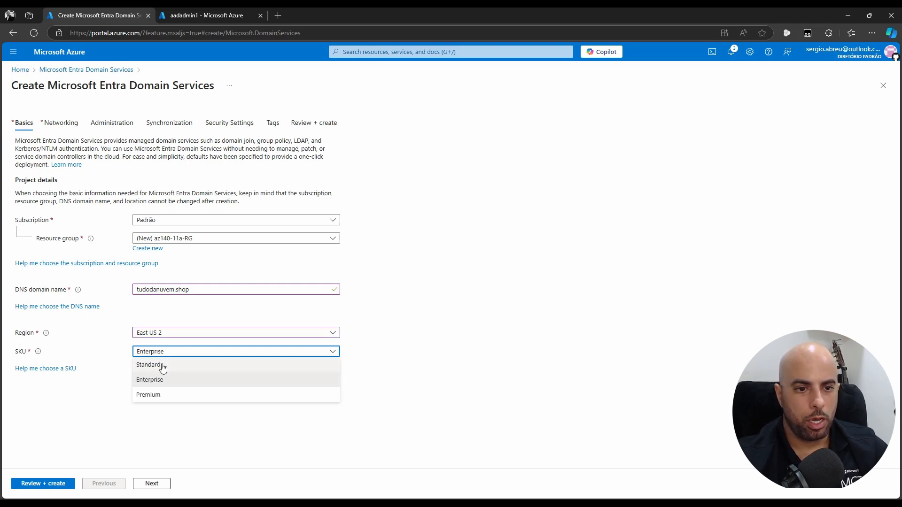
left_click(196, 365)
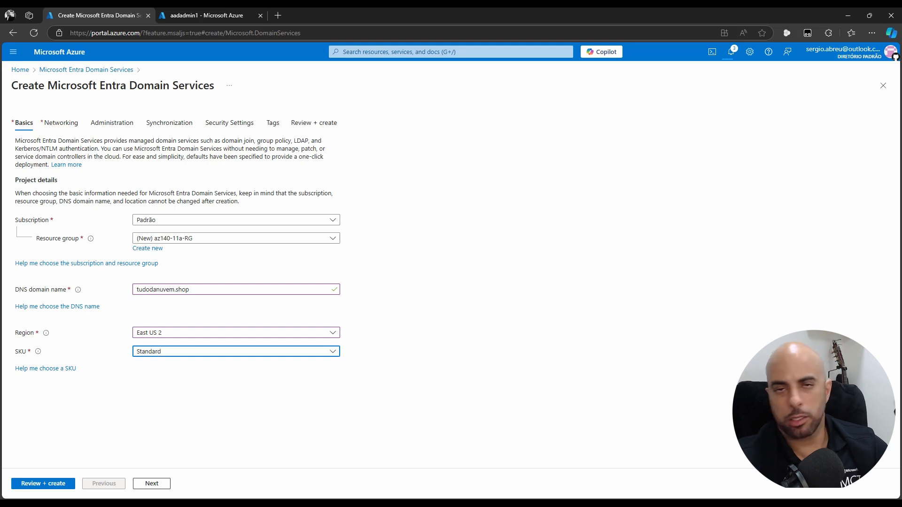
left_click(53, 125)
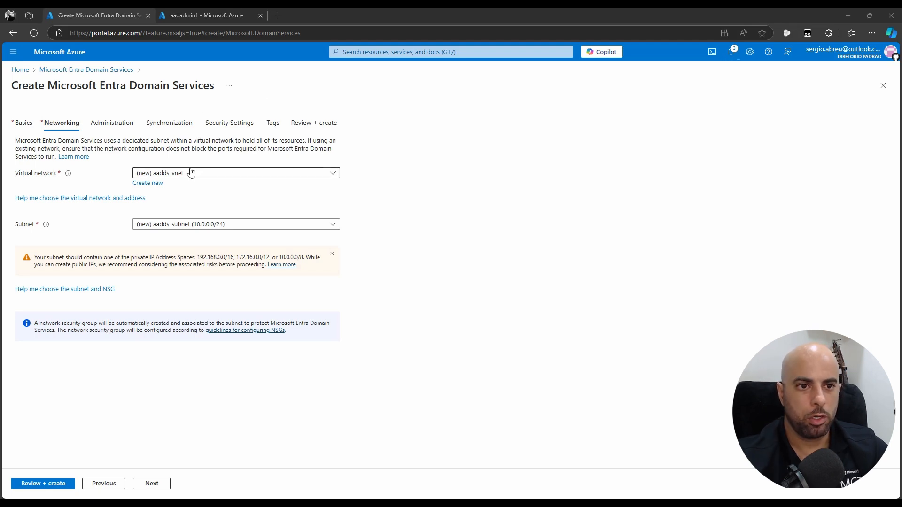
Name the new virtual network az140-aadds-vnet11a with address space 10.10.0.0/16
left_click(157, 183)
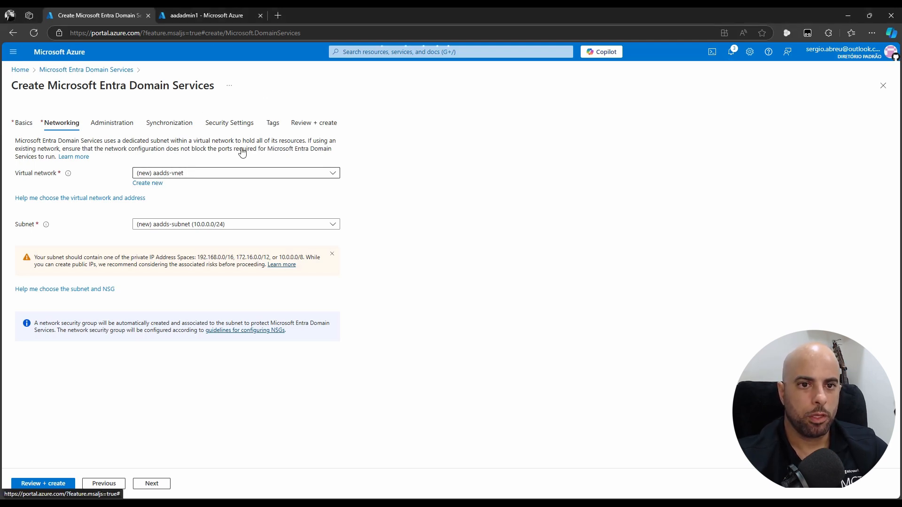
left_click_drag(570, 140, 509, 142)
type("az140-aadds-vnet11a")
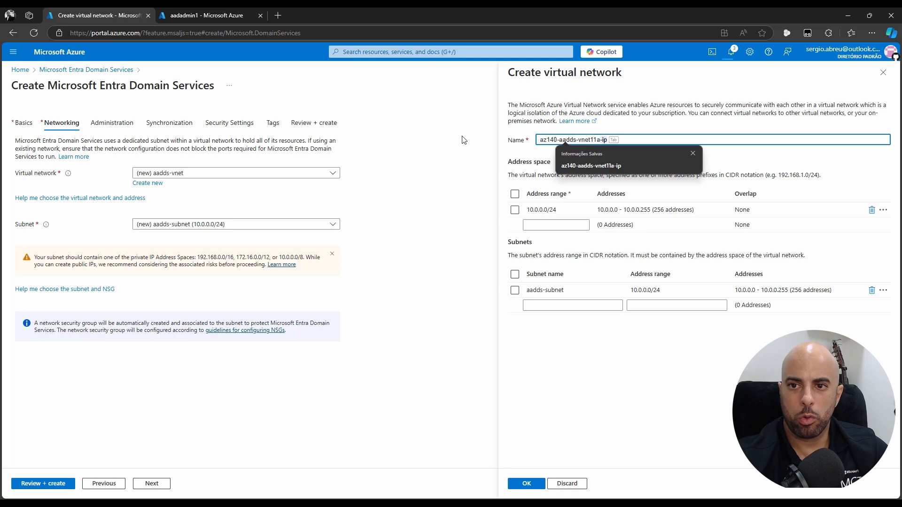
left_click(745, 122)
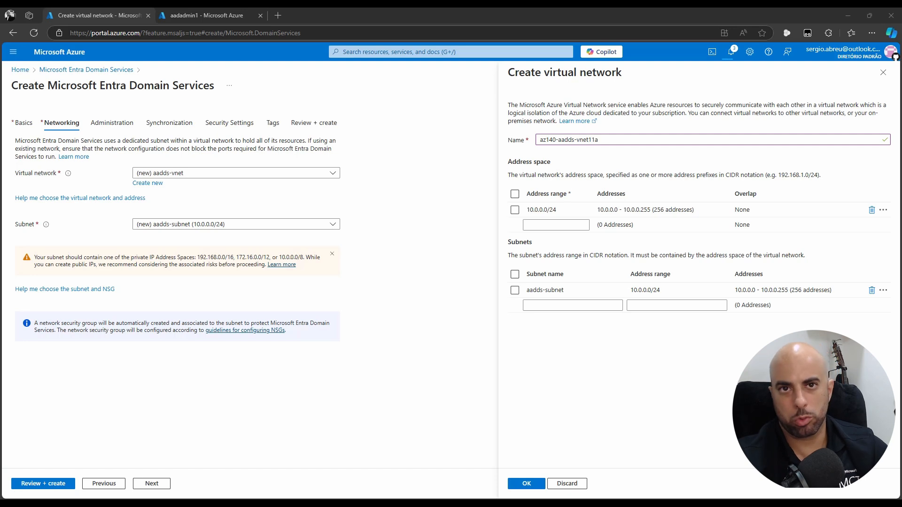
left_click(561, 210)
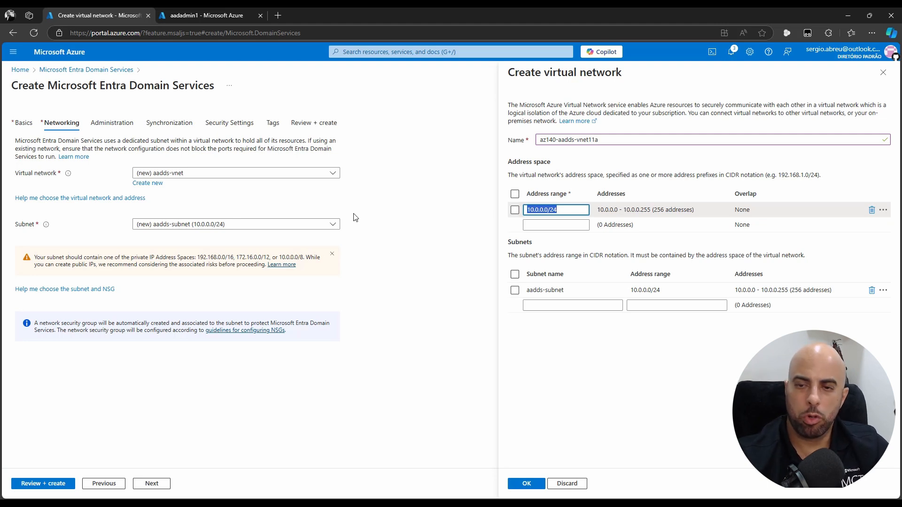
type("10.10.0.0/16")
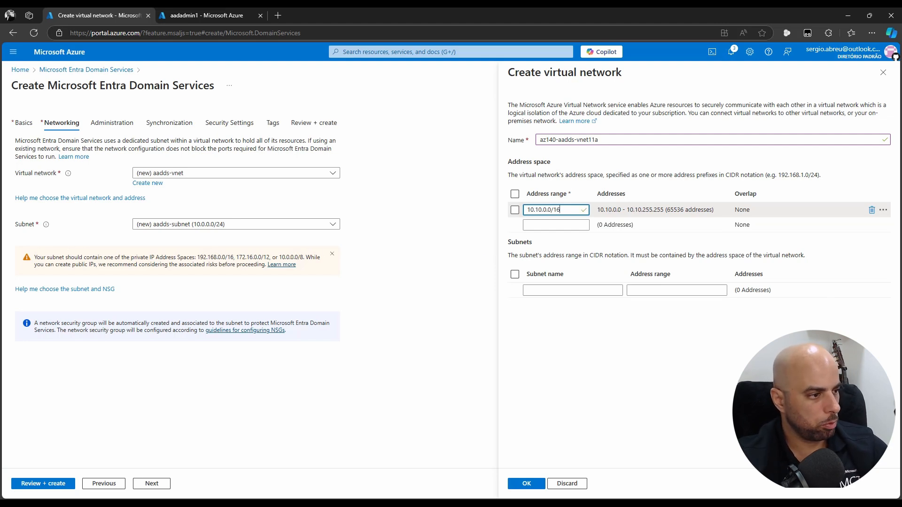
key("alt+Tab")
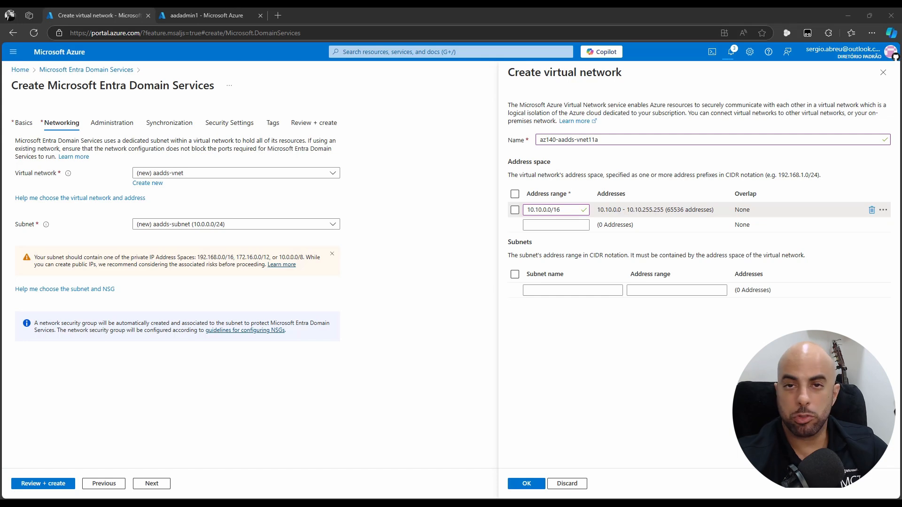
Add subnet aadds-Subnet with range 10.10.0.0/24 and save the virtual network
left_click(580, 289)
type("aadds-Subnet")
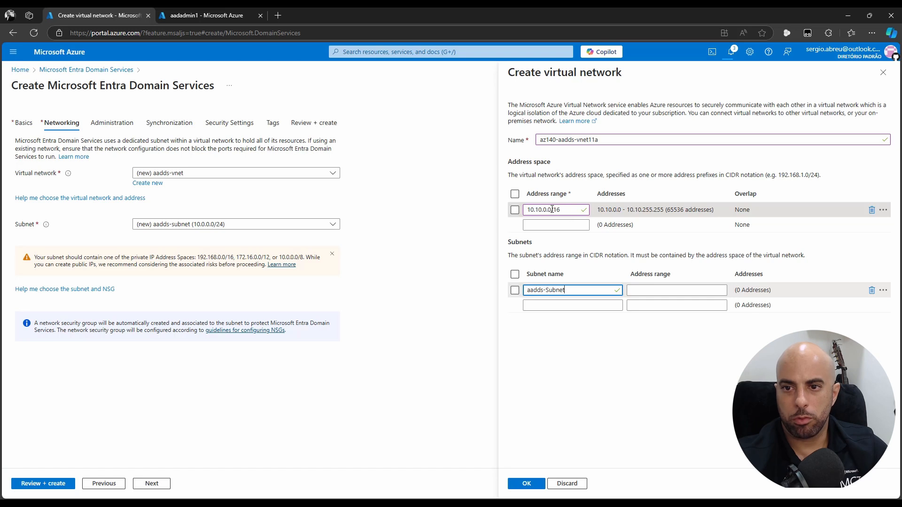
left_click_drag(552, 210, 481, 215)
left_click(699, 290)
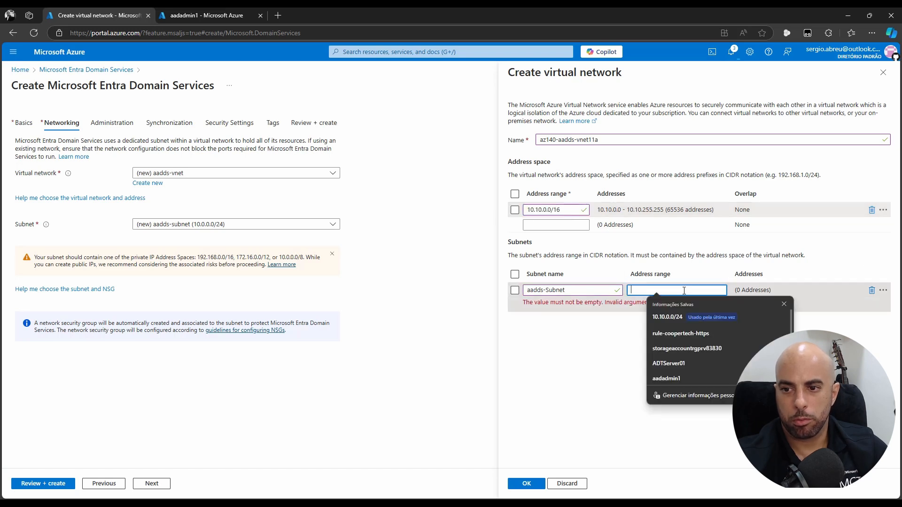
type("10.10.0.0/24")
left_click(666, 351)
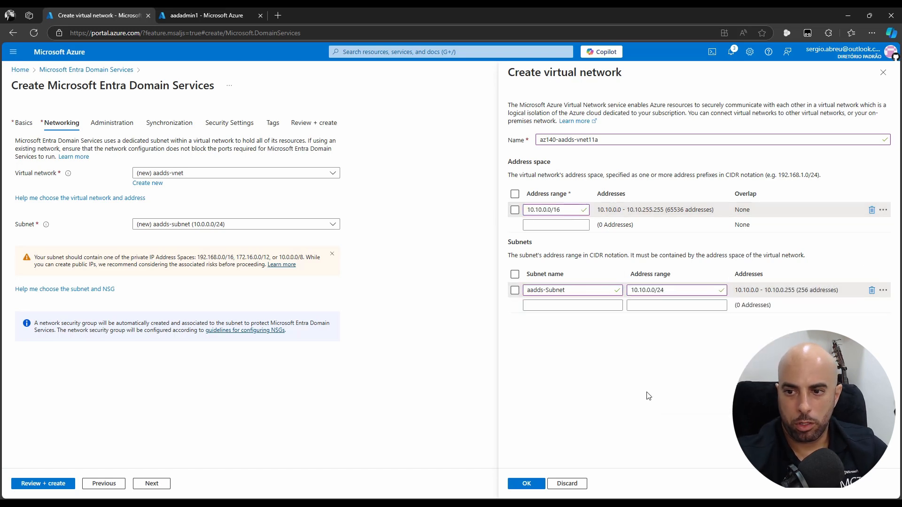
left_click(526, 484)
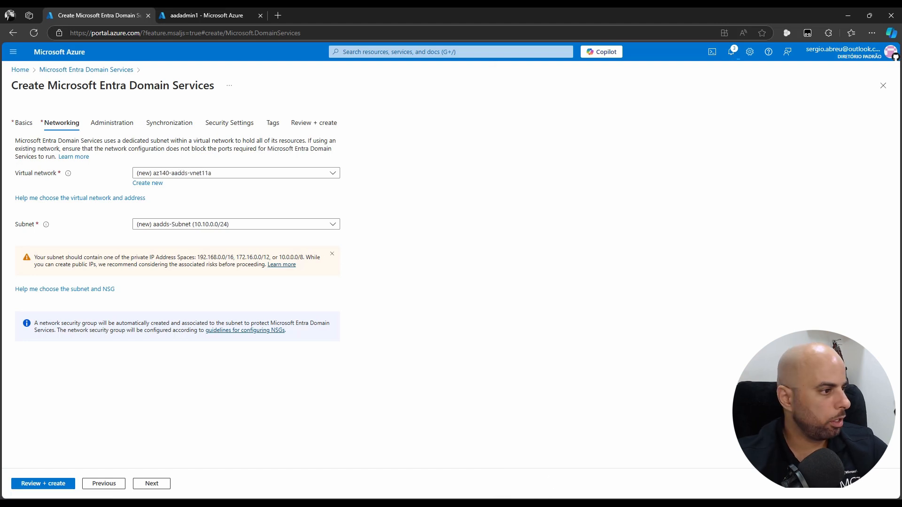
Step through the Administration, Synchronization and Security Settings tabs unchanged, reaching Tags
left_click(143, 123)
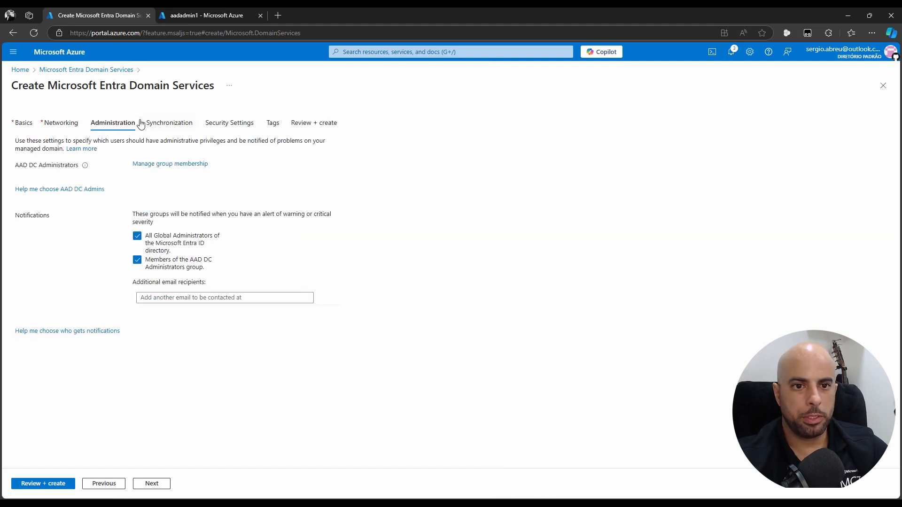
left_click(171, 123)
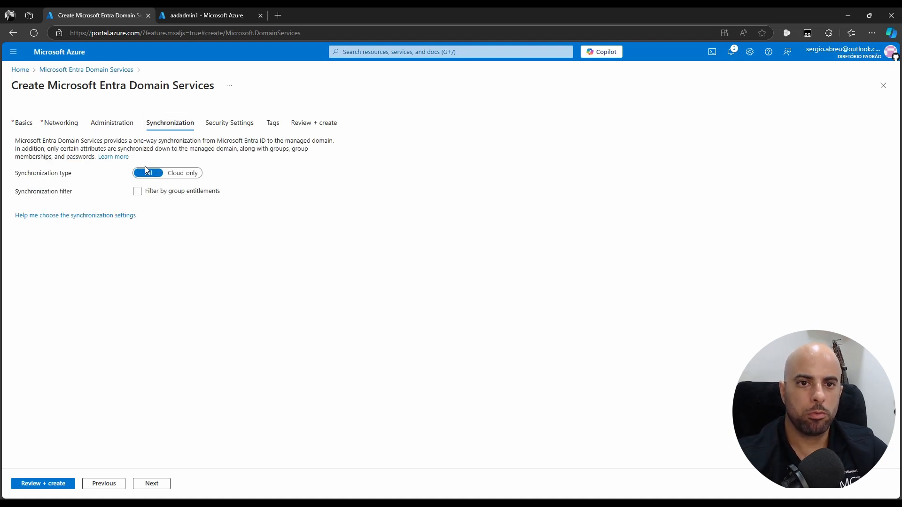
left_click(244, 126)
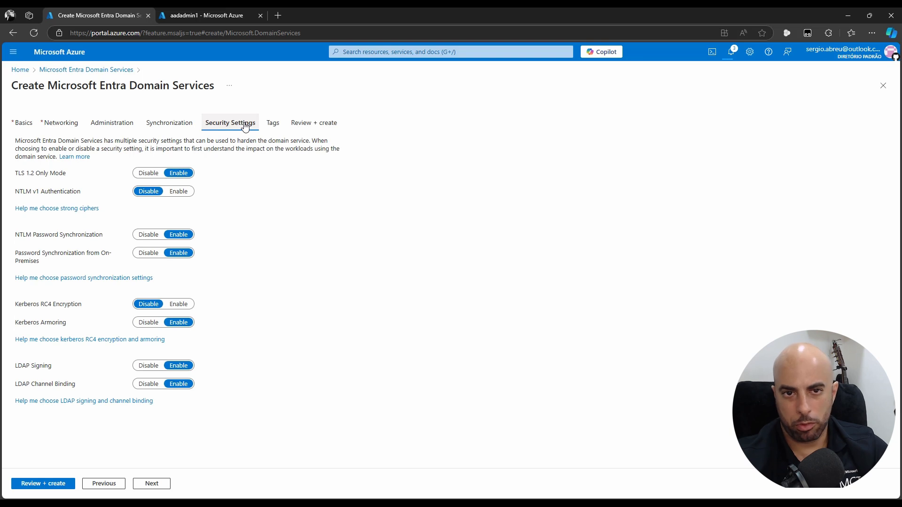
left_click(273, 124)
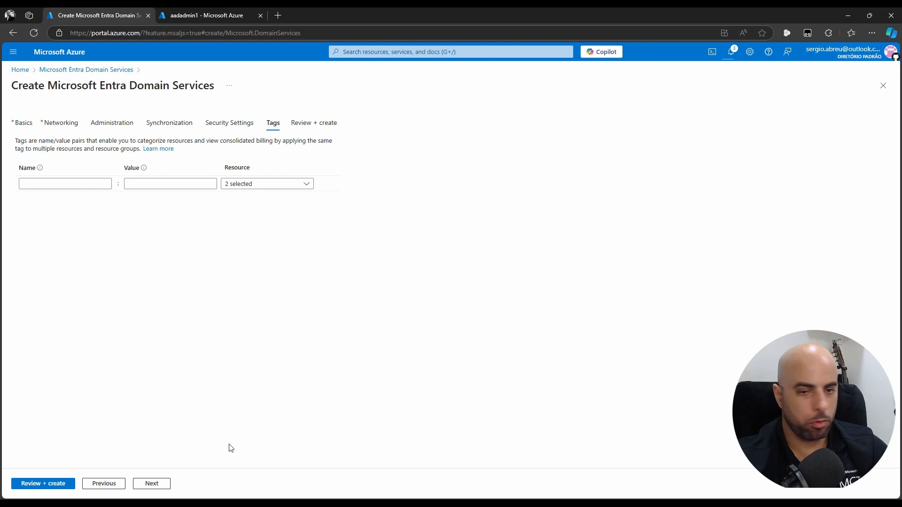
Validate the configuration with Review + create, scan the summary, and submit Create
left_click(41, 487)
scroll(302, 322, "down", 5)
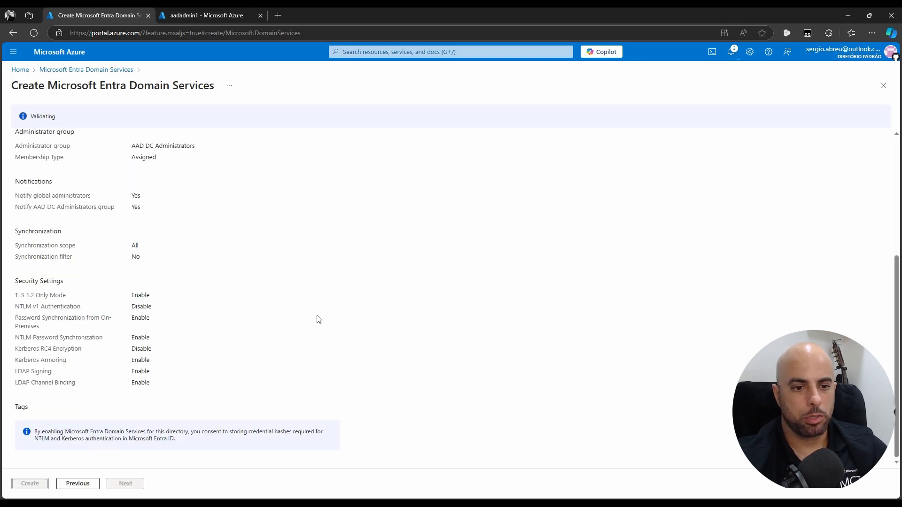
scroll(154, 390, "up", 5)
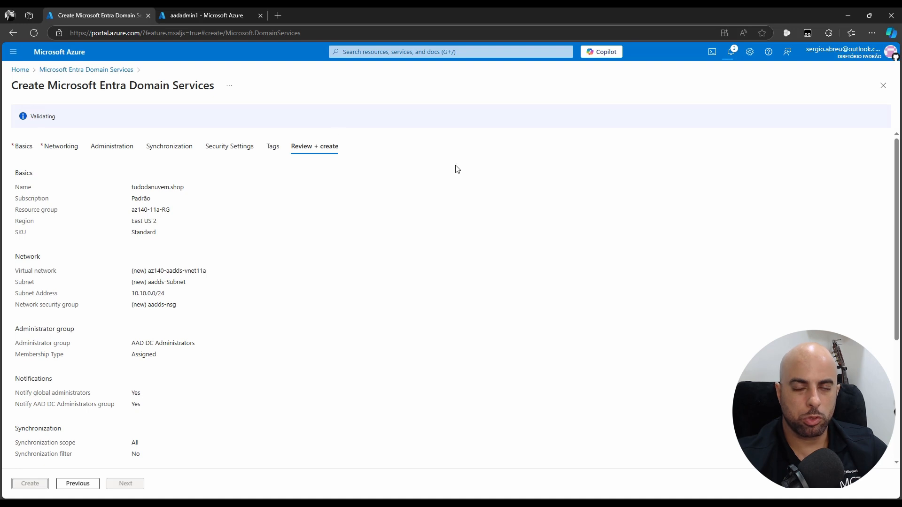
left_click(31, 484)
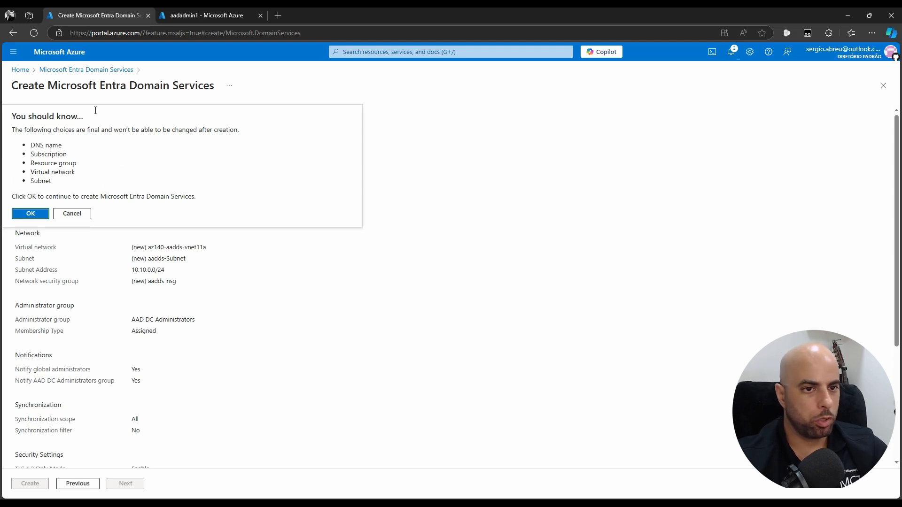
Accept the final-choices warning and wait for the tudodanuvem.shop deployment to complete
left_click(31, 214)
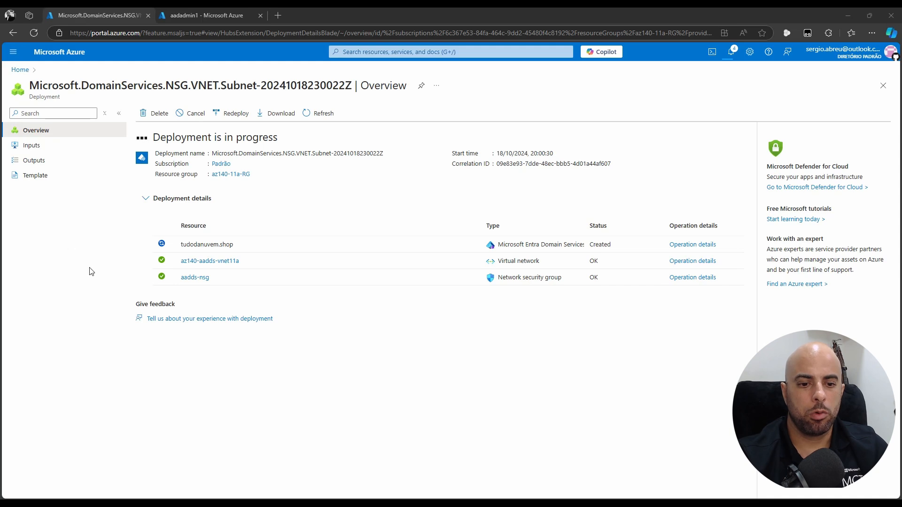
mouse_move(130, 504)
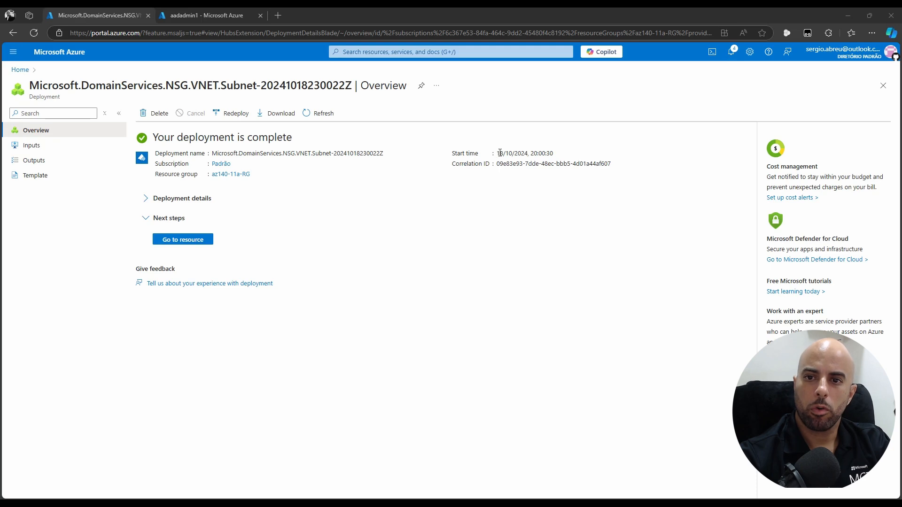
Review the deployment's start time, deployed resources and tudodanuvem.shop operation details with completion time
left_click_drag(500, 153, 564, 157)
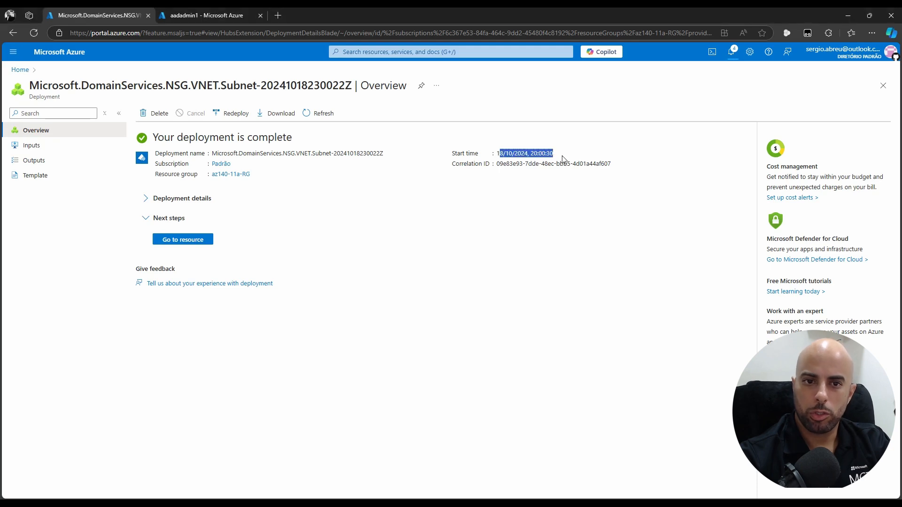
left_click(148, 199)
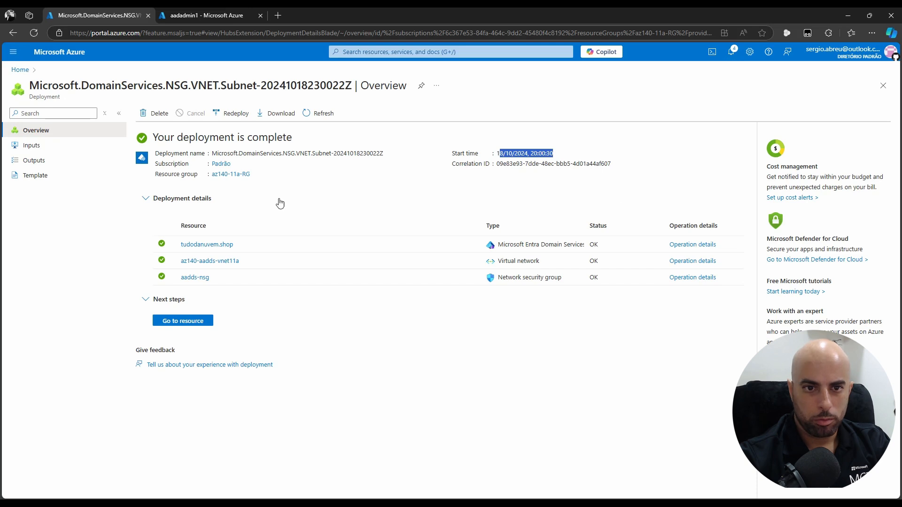
left_click(694, 244)
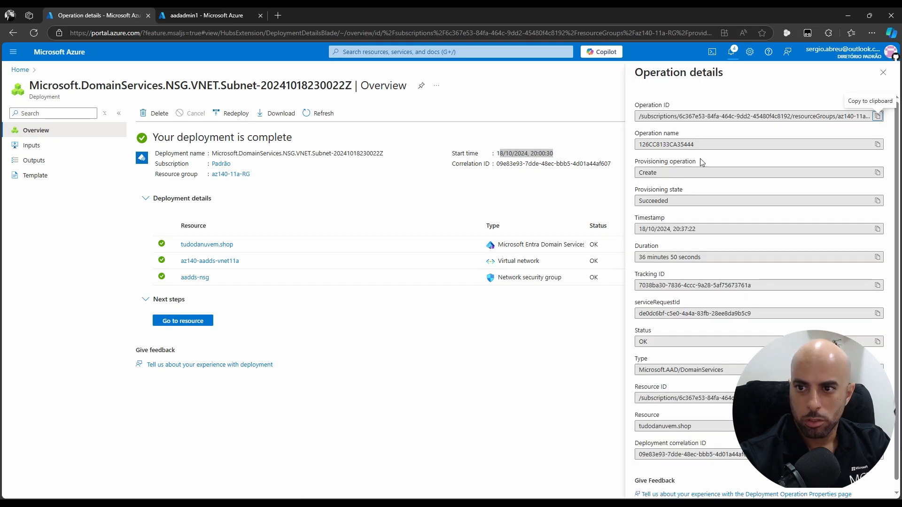
left_click_drag(697, 230, 670, 230)
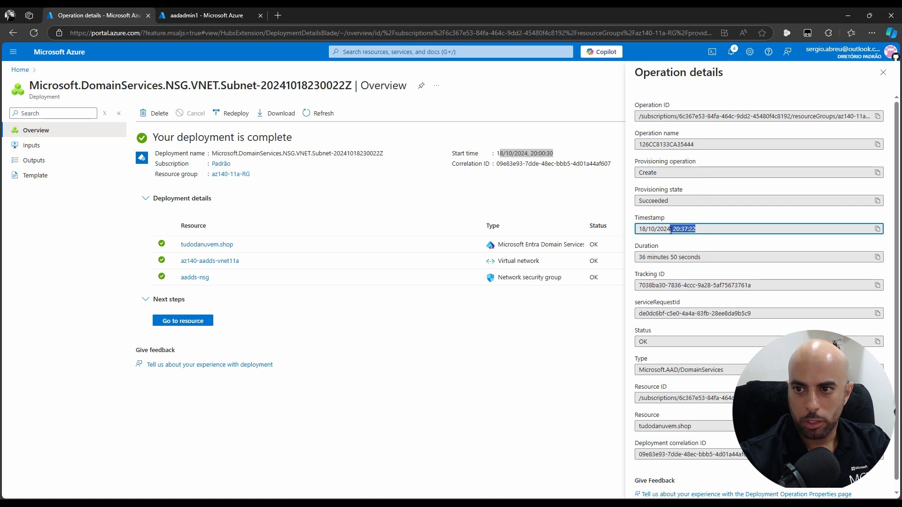
scroll(787, 236, "down", 1)
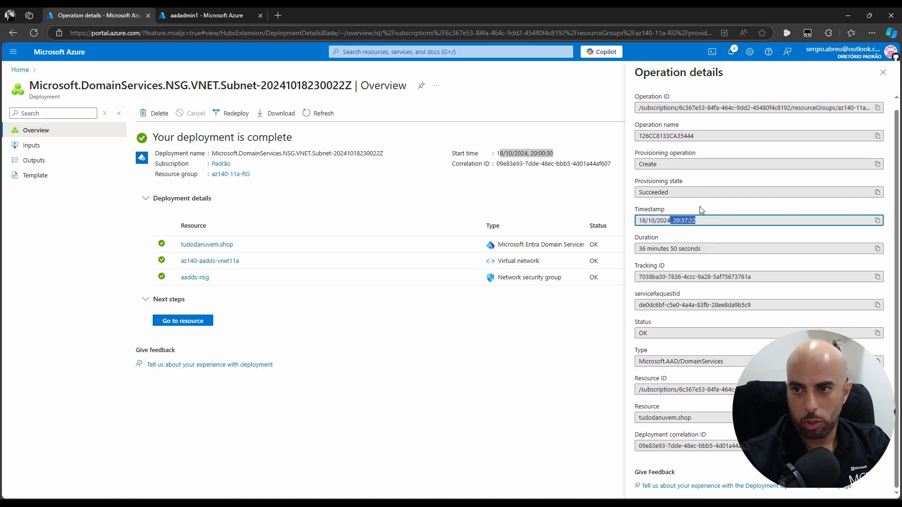
Close the operation details, check recent notifications, and open the az140-11a-RG resource group
left_click(884, 73)
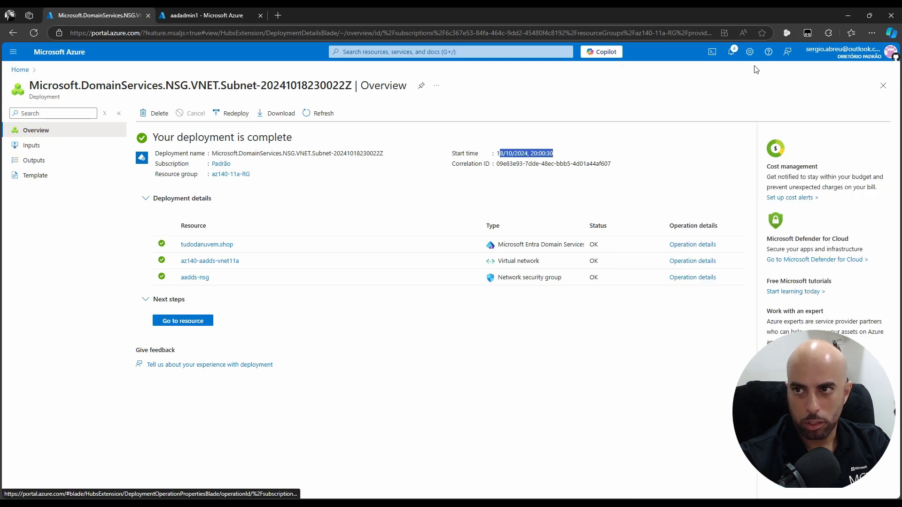
left_click(731, 56)
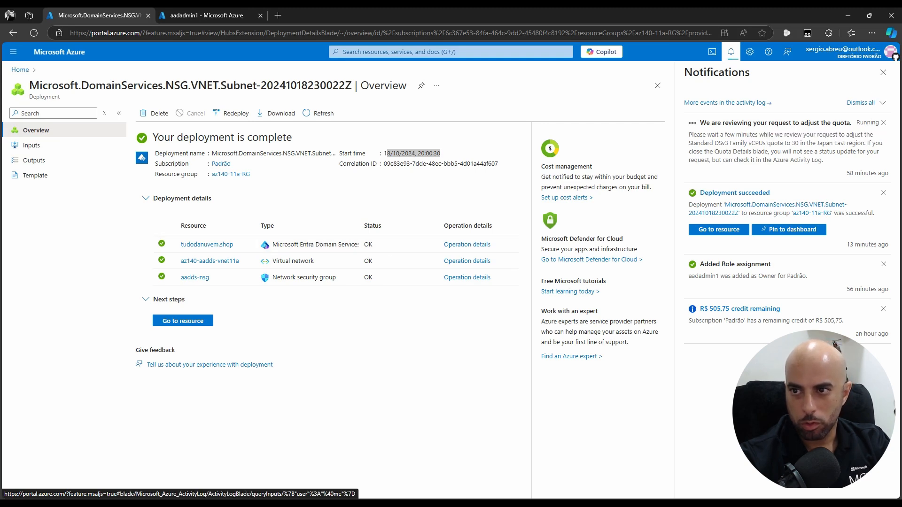
left_click(883, 73)
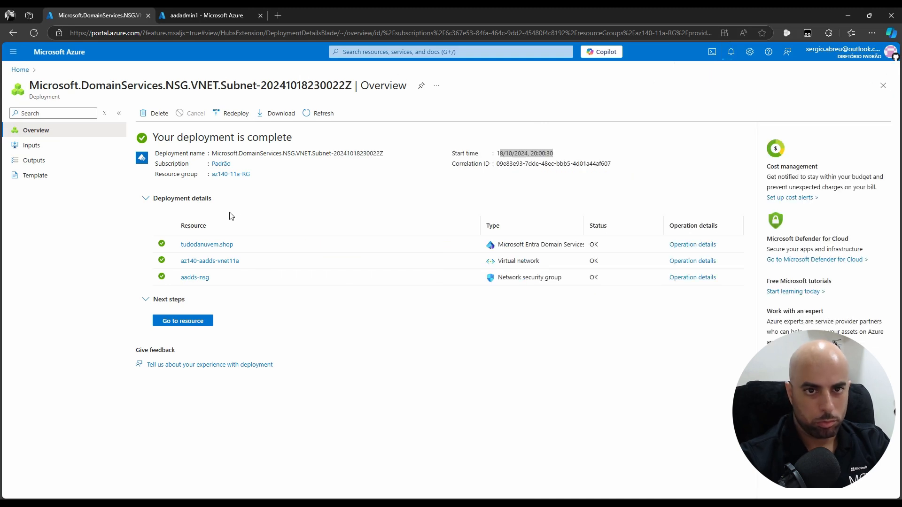
left_click(243, 175)
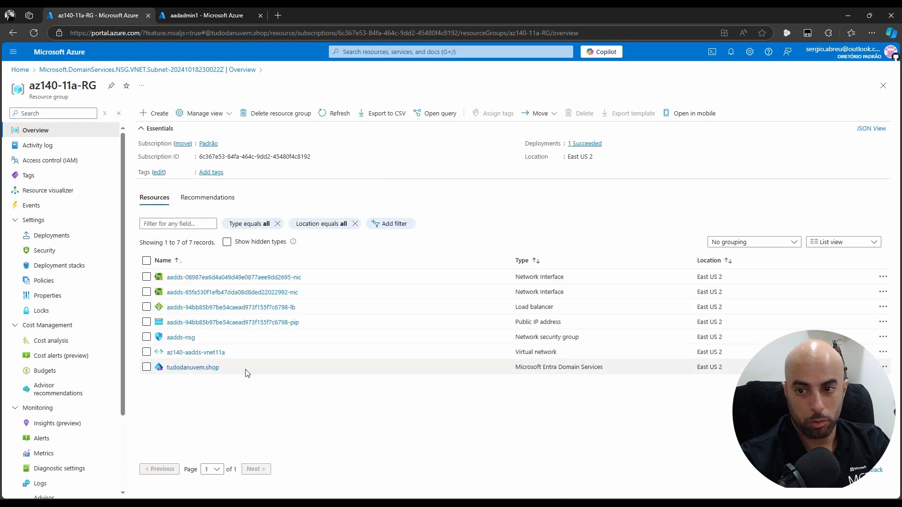
Open tudodanuvem.shop and watch its Deploying status and provisioning warning until it shows Running
left_click(192, 368)
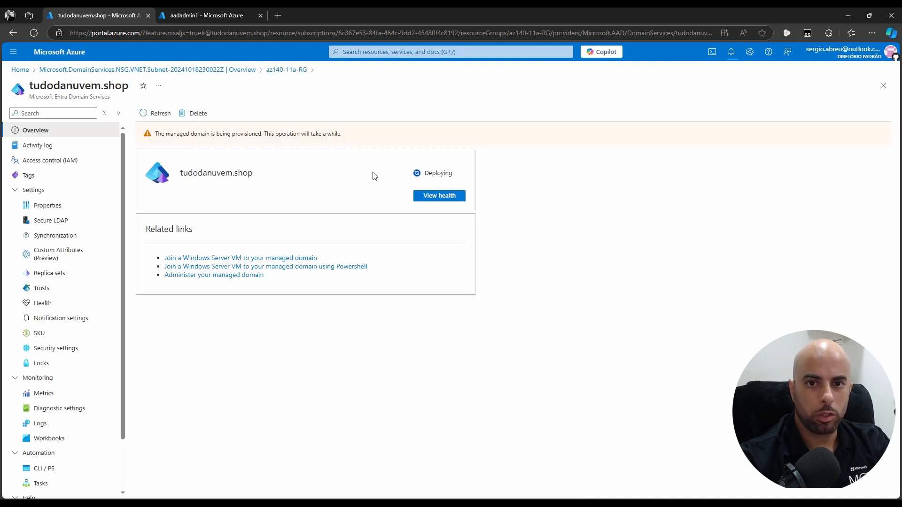
double_click(453, 175)
left_click(540, 188)
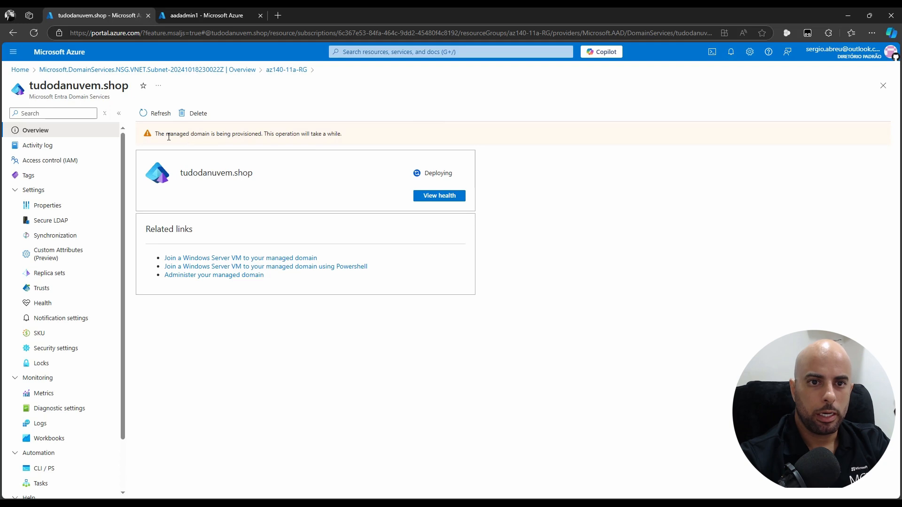
left_click_drag(161, 136, 373, 146)
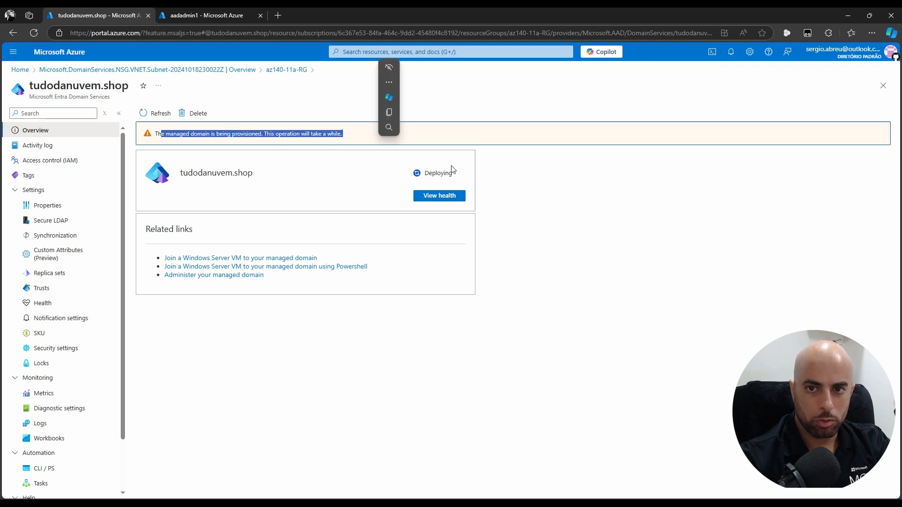
left_click_drag(456, 175, 418, 170)
left_click(402, 182)
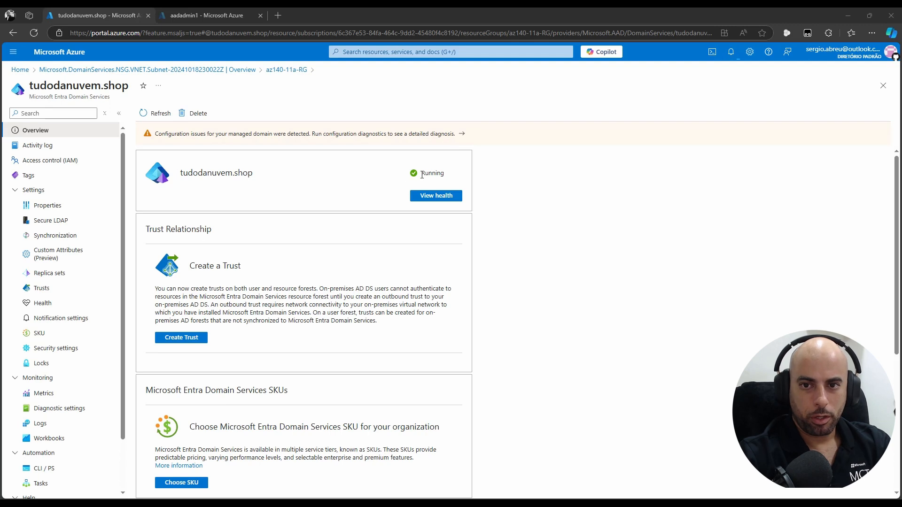
left_click_drag(422, 172, 438, 172)
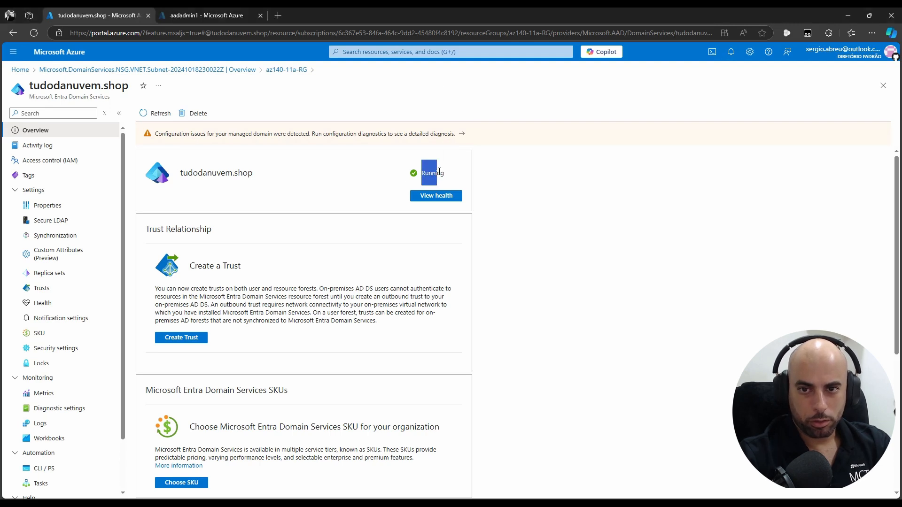
left_click(595, 176)
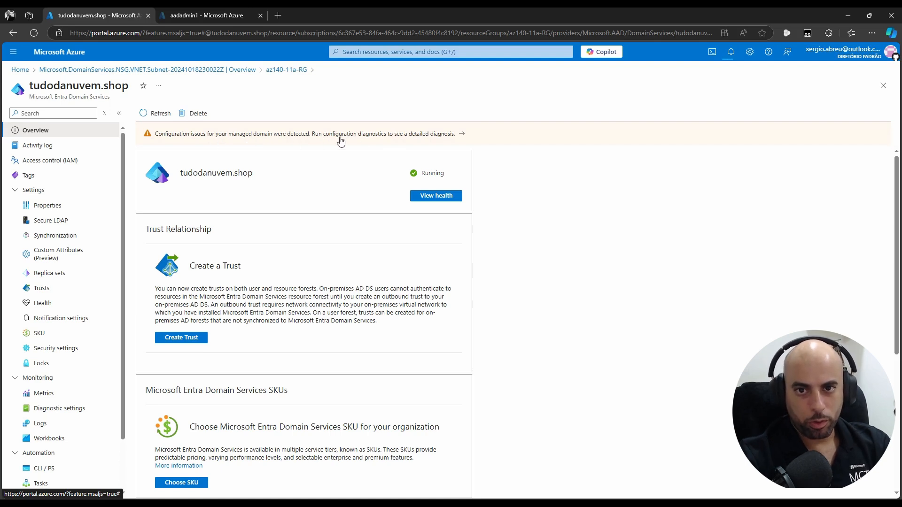
Run tudodanuvem.shop configuration diagnostics and expand the DNS records warning for 10.10.0.4 and 10.10.0.5
left_click(434, 136)
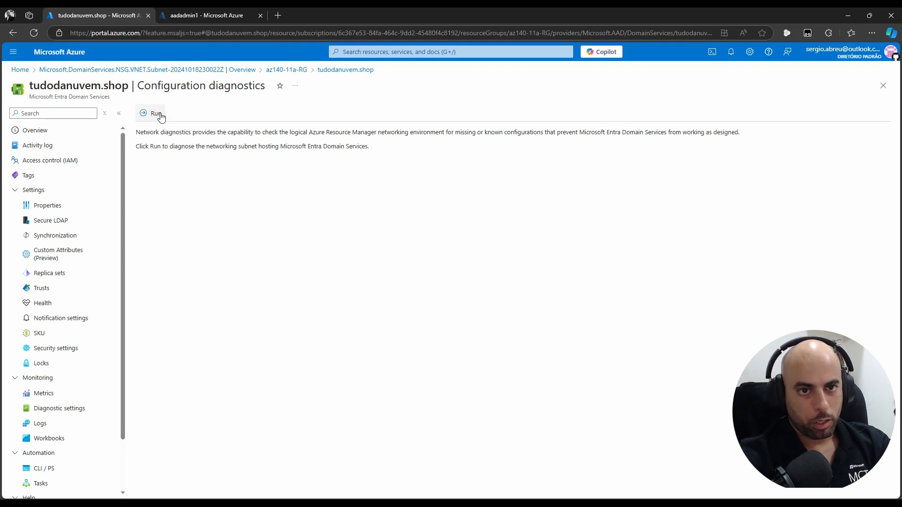
left_click(145, 117)
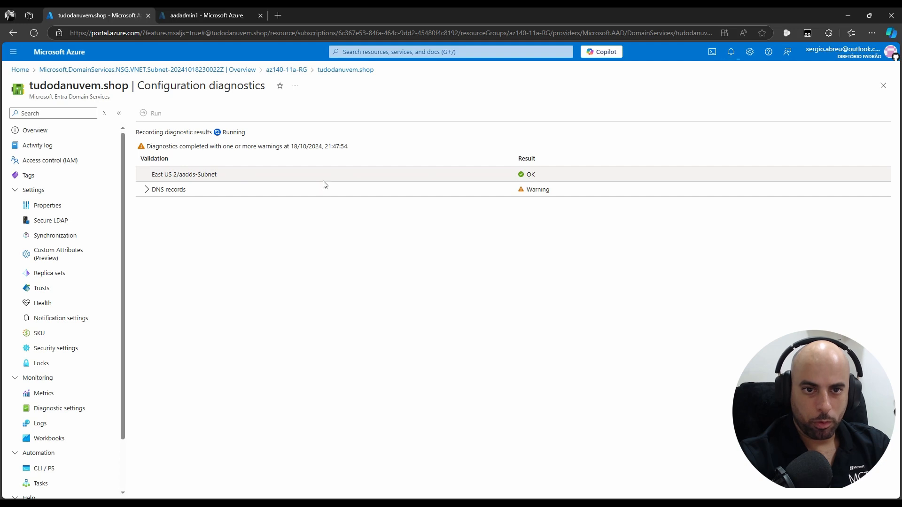
left_click(147, 192)
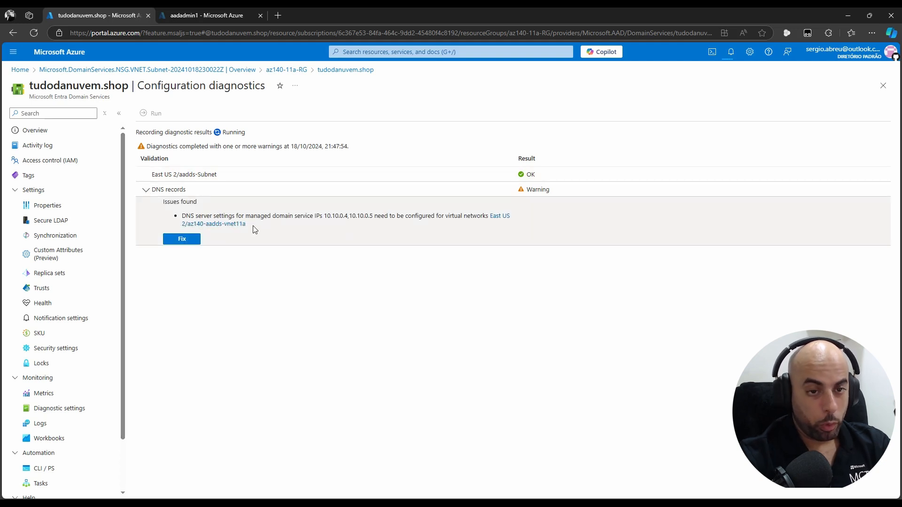
Go from the portal Home page through Resource groups to az140-11a-RG
left_click(207, 16)
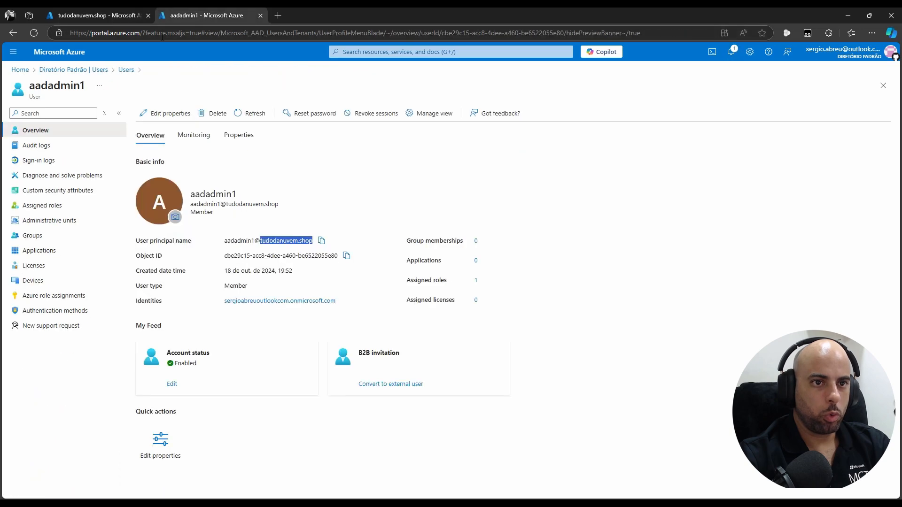
left_click(22, 72)
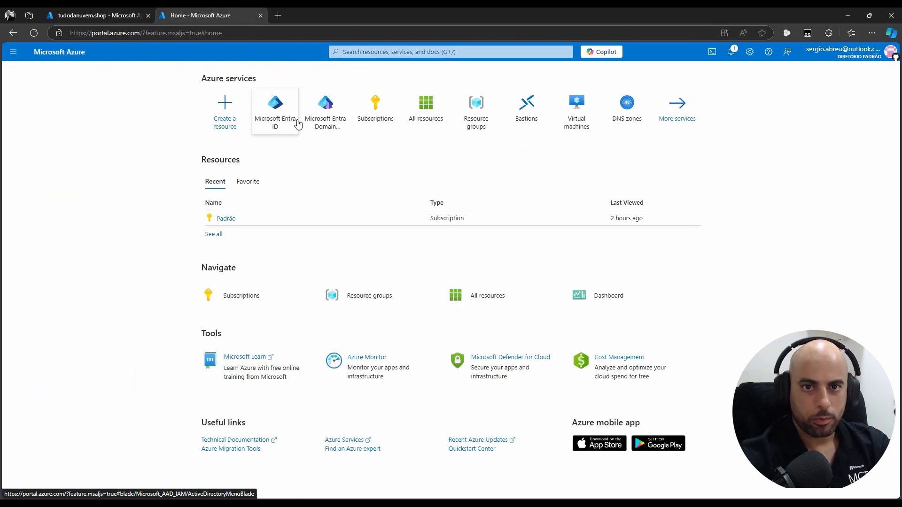
left_click(109, 17)
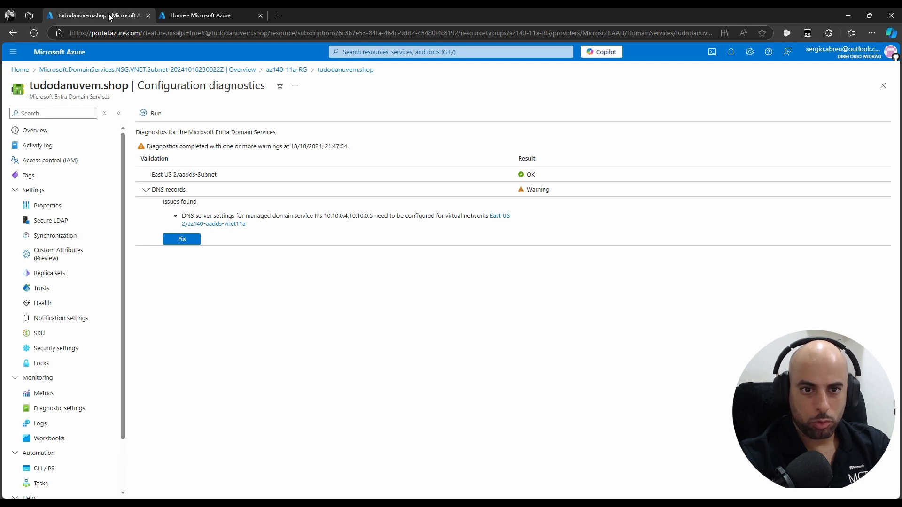
left_click(200, 15)
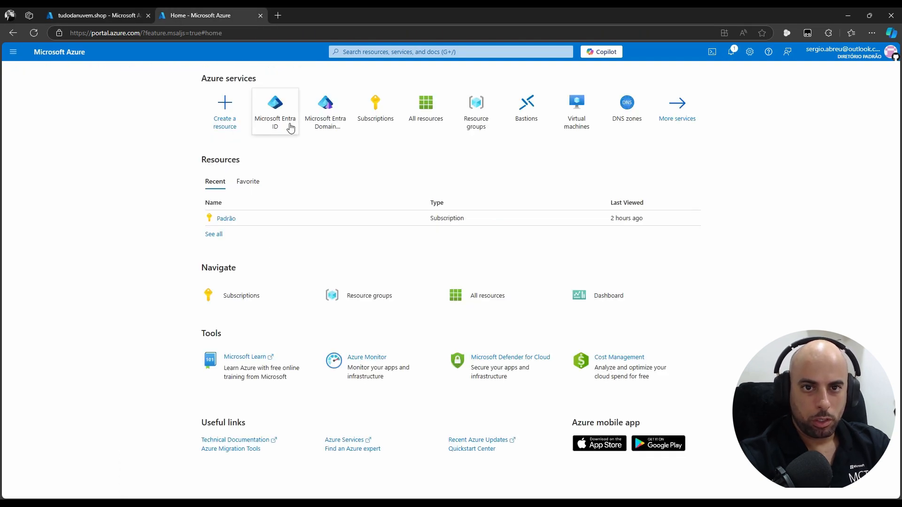
left_click(469, 123)
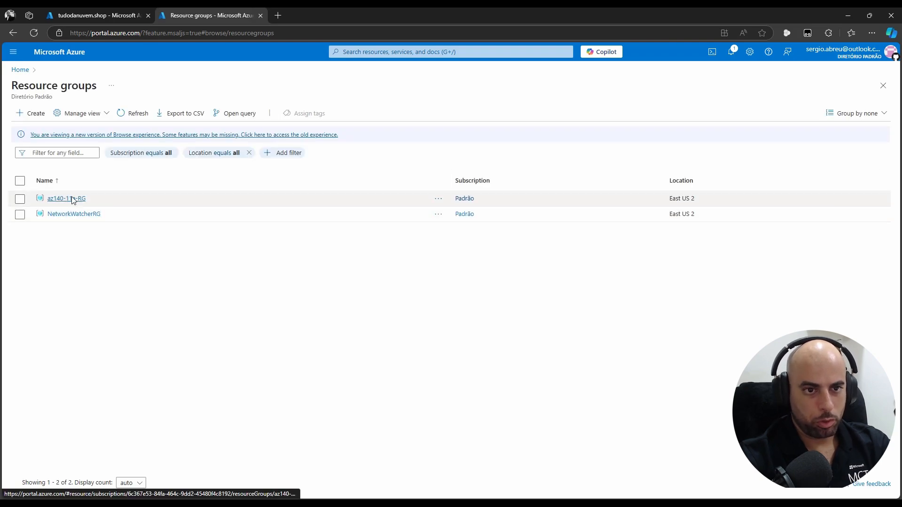
left_click(72, 198)
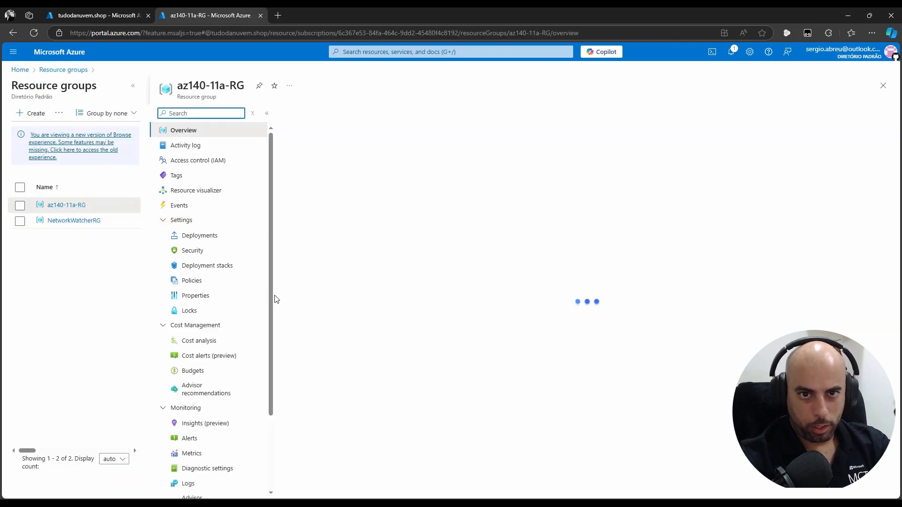
Compare az140-aadds-vnet11a's Azure-provided DNS servers with the diagnostics IPs, then return to az140-11a-RG
left_click(133, 86)
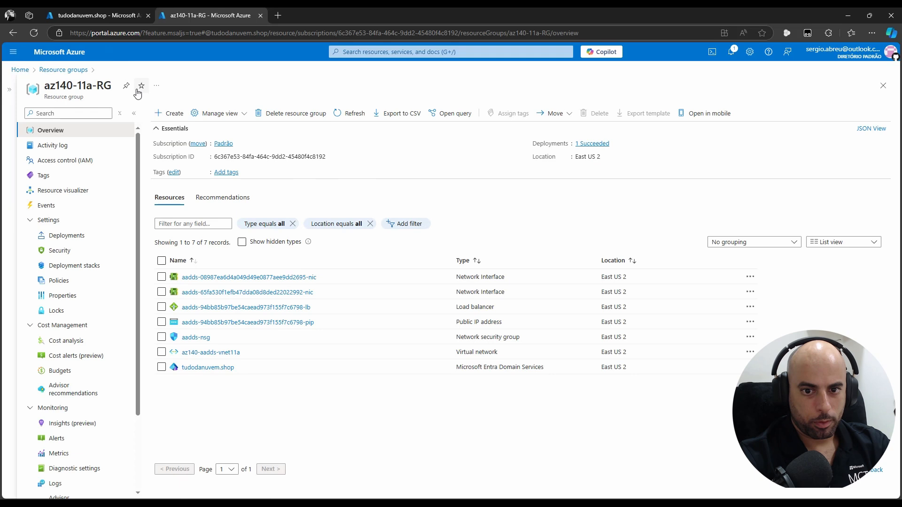
left_click(240, 355)
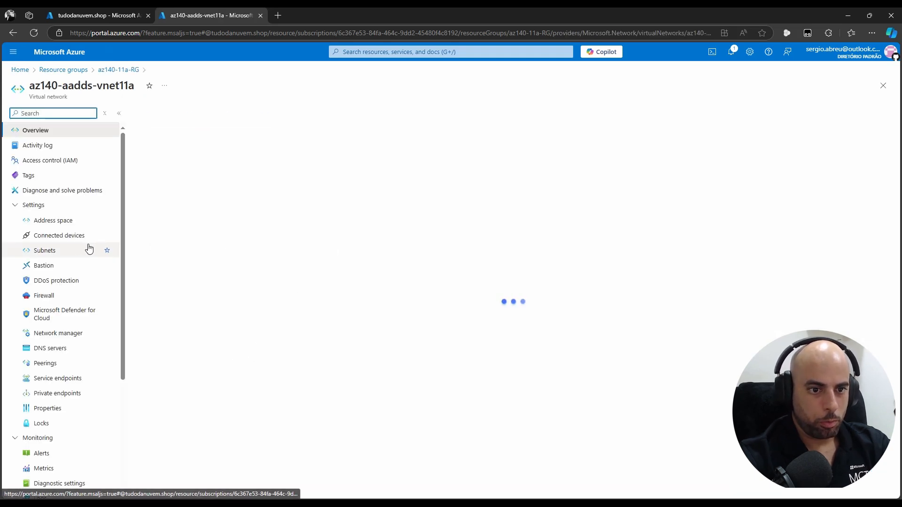
left_click(49, 349)
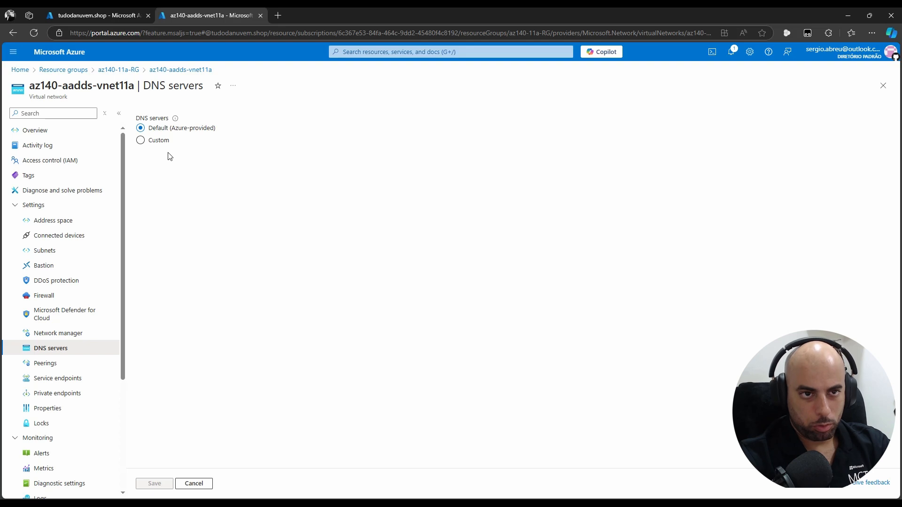
left_click(101, 18)
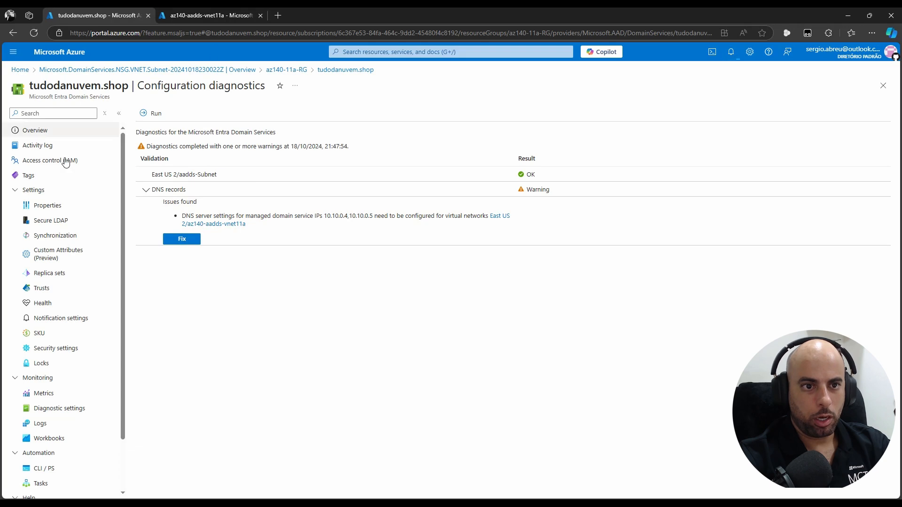
left_click(206, 15)
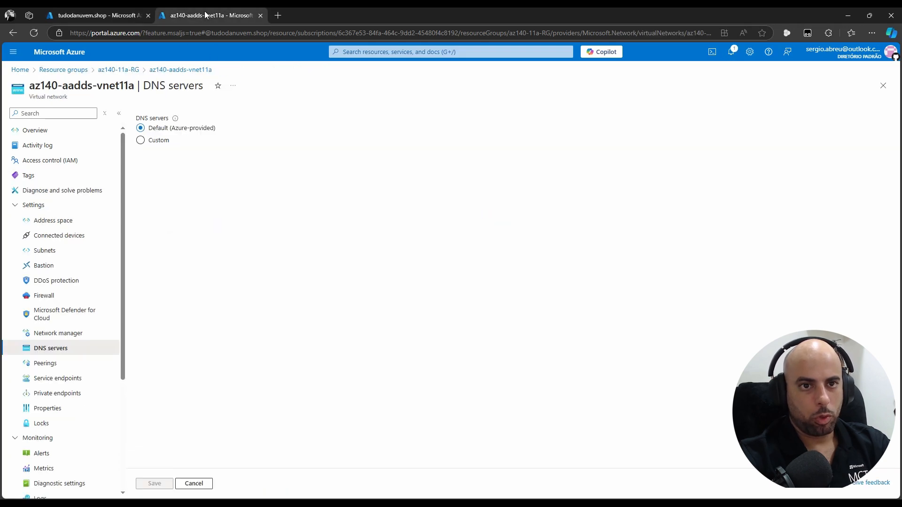
left_click(125, 16)
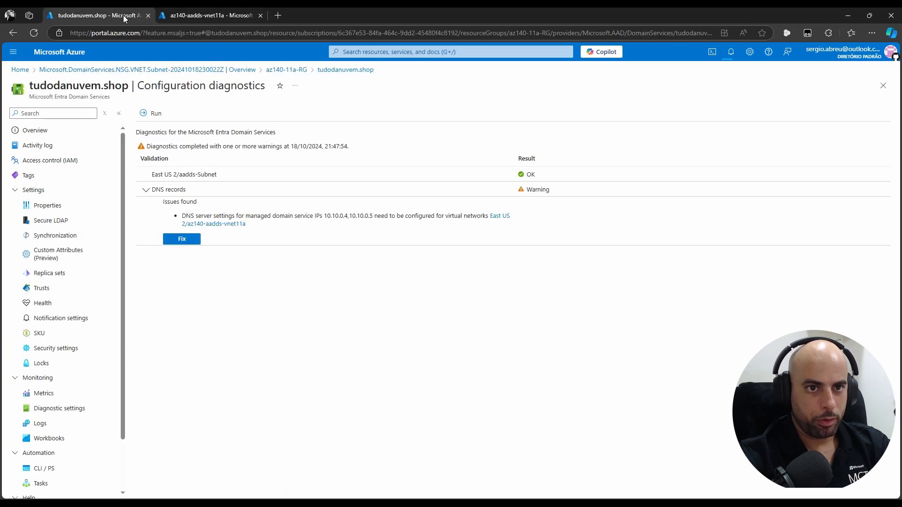
left_click(202, 11)
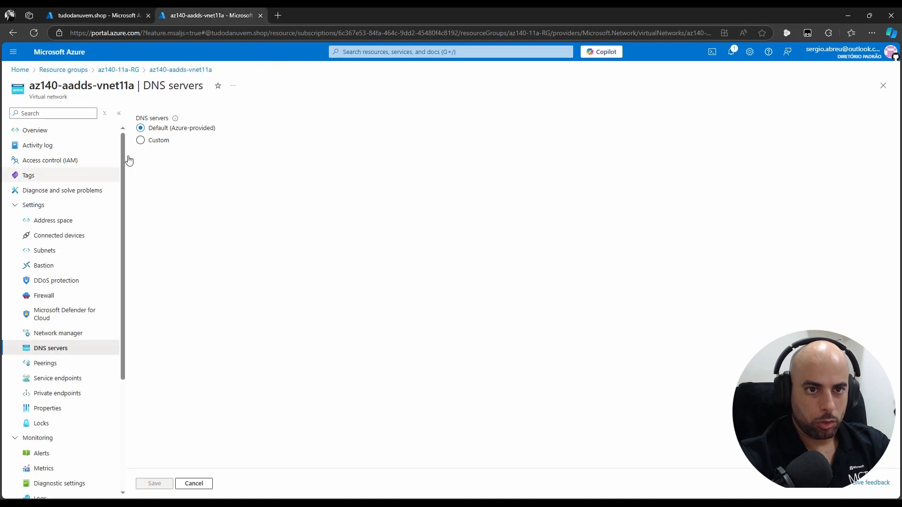
left_click(117, 71)
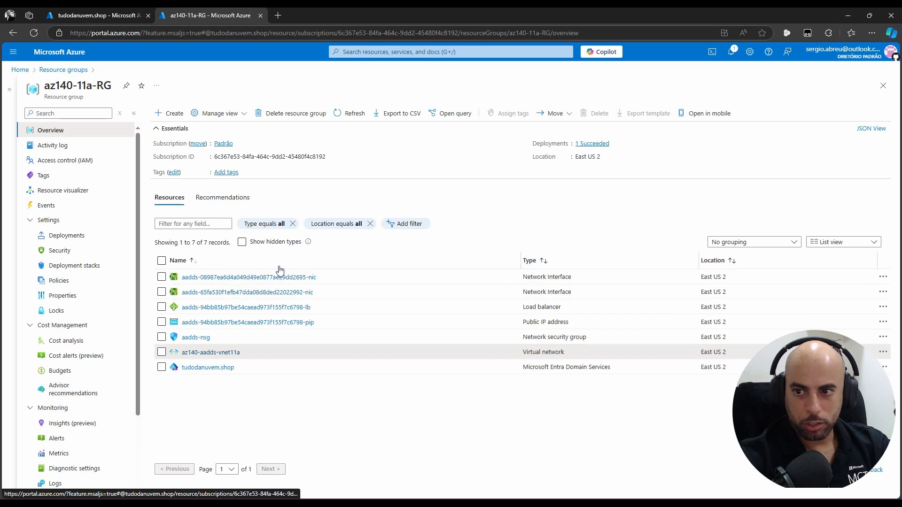
Inspect the two domain network interfaces and note their private IP addresses
left_click(266, 276)
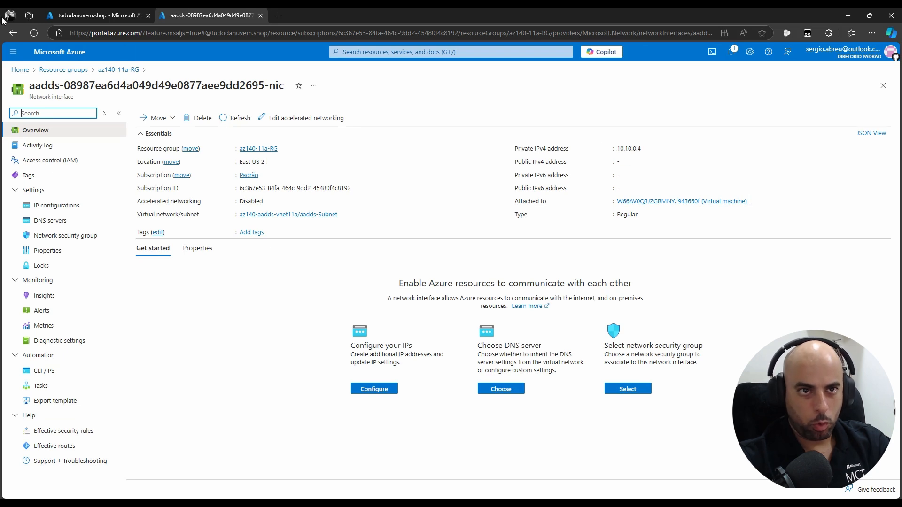
left_click(105, 70)
left_click(220, 293)
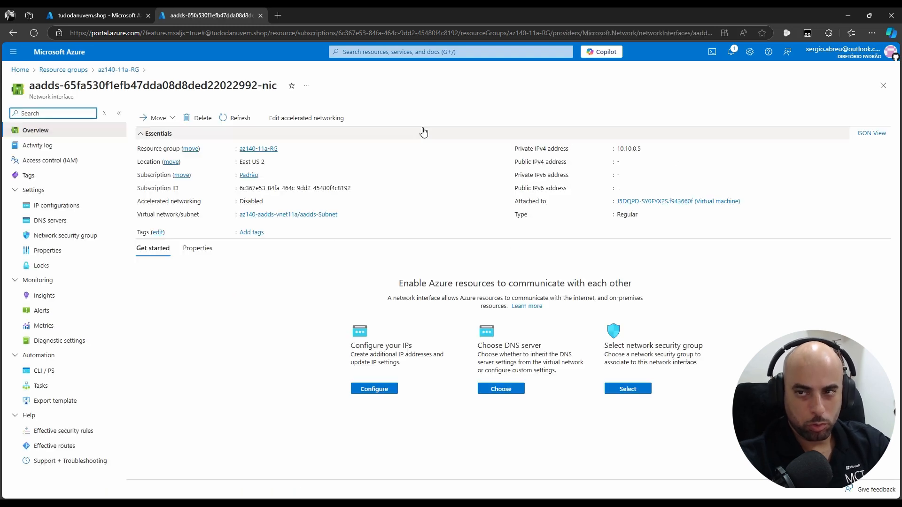
left_click_drag(617, 150, 631, 150)
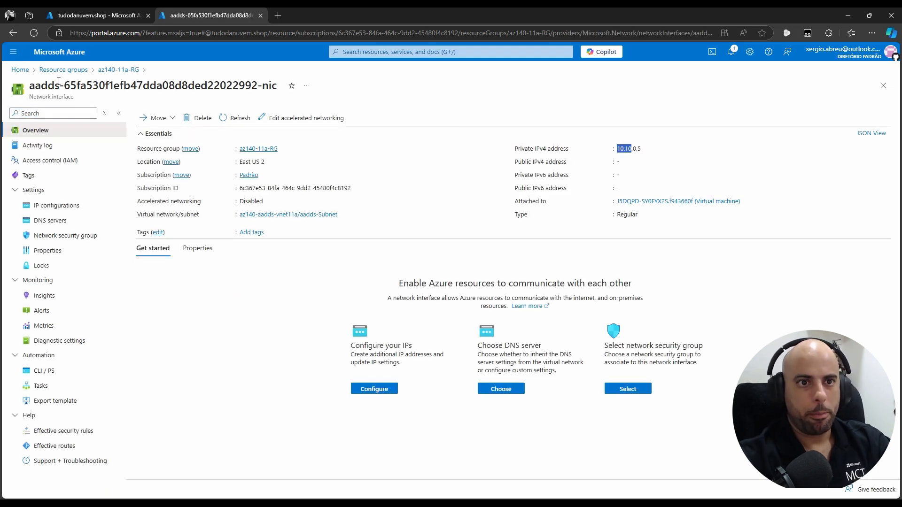
Reopen az140-aadds-vnet11a's DNS servers, then return to the managed domain's configuration diagnostics
left_click(99, 71)
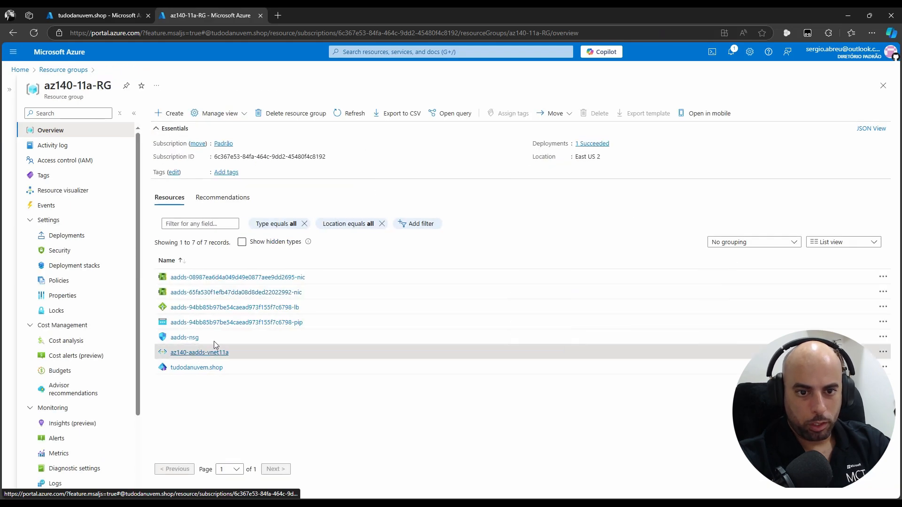
left_click(214, 352)
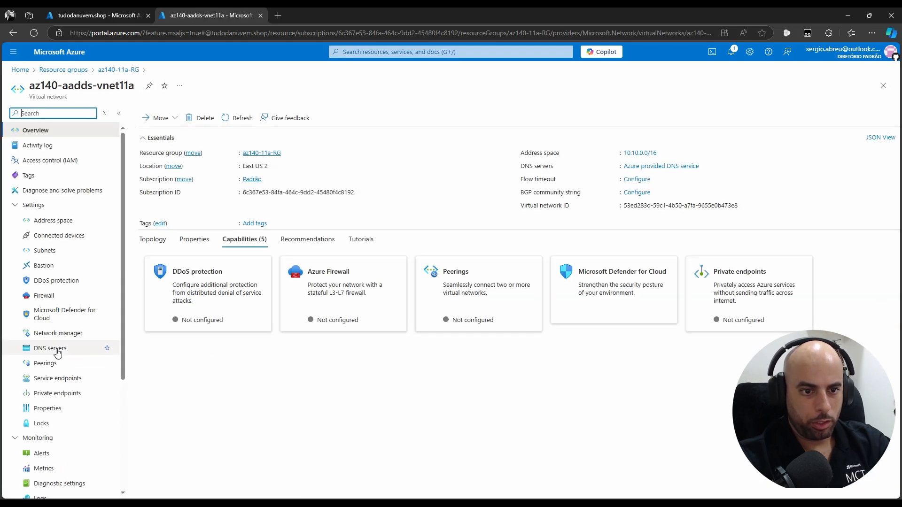
left_click(54, 348)
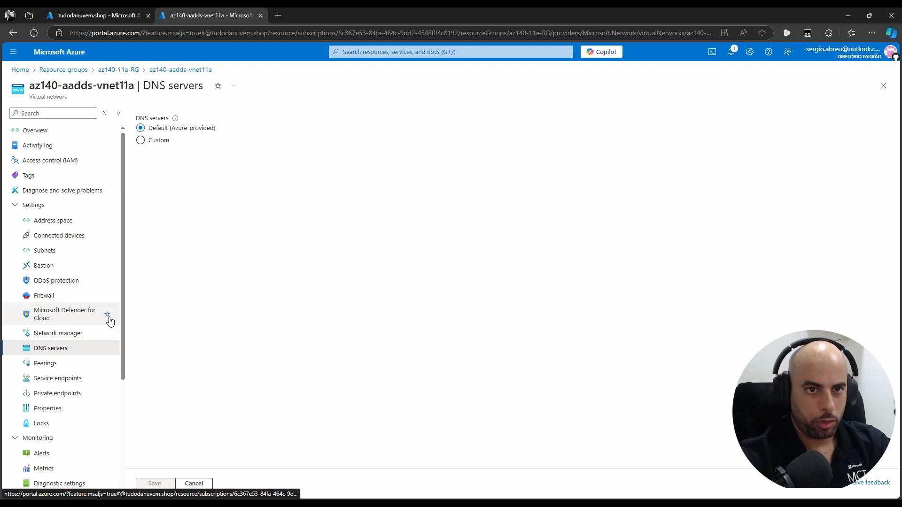
left_click(98, 15)
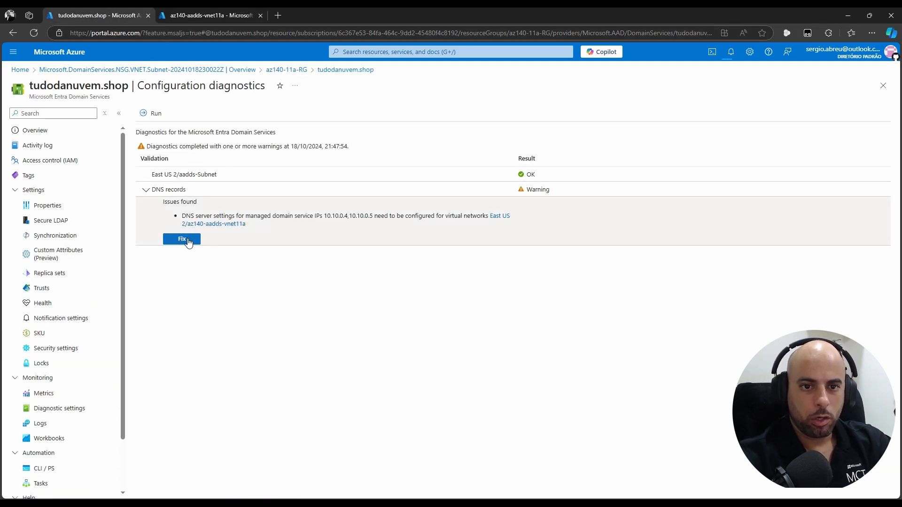
Apply the DNS records fix so az140-aadds-vnet11a uses 10.10.0.4 and 10.10.0.5
left_click(175, 240)
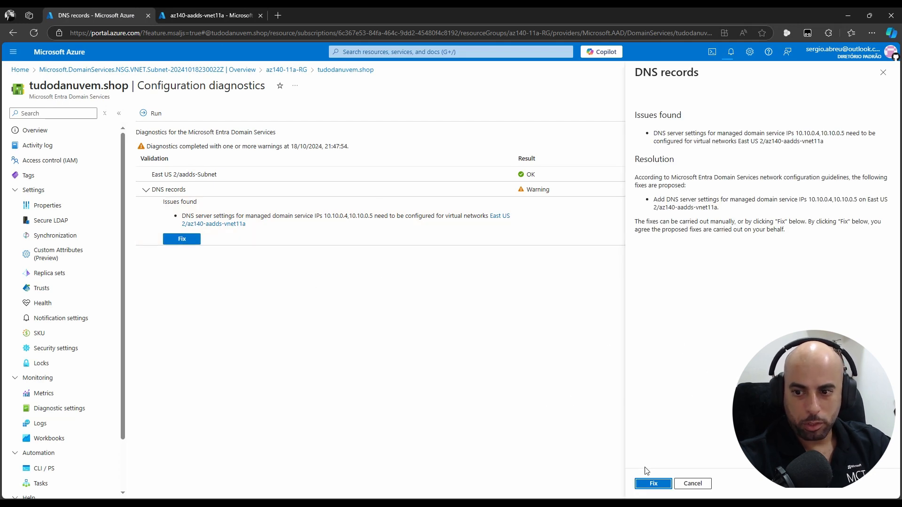
left_click(647, 486)
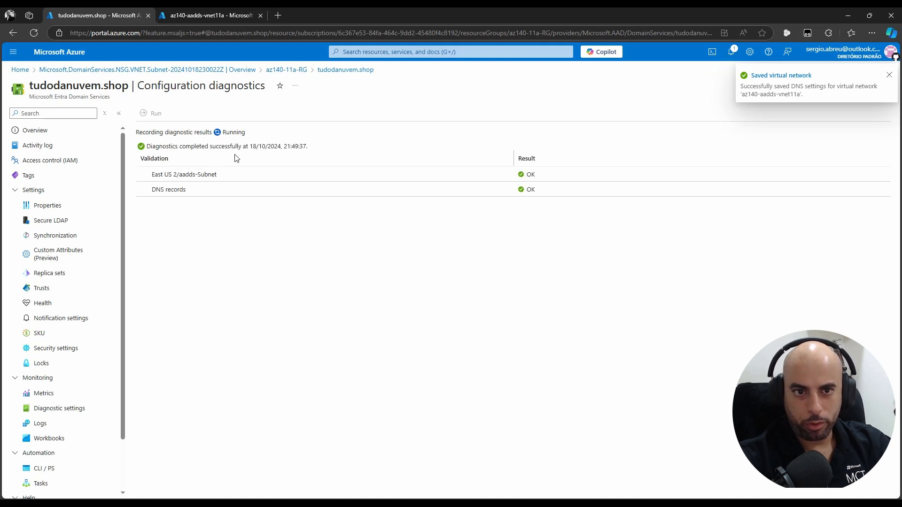
Refresh az140-aadds-vnet11a's DNS servers to confirm custom 10.10.0.4 and 10.10.0.5, then close it
left_click(190, 14)
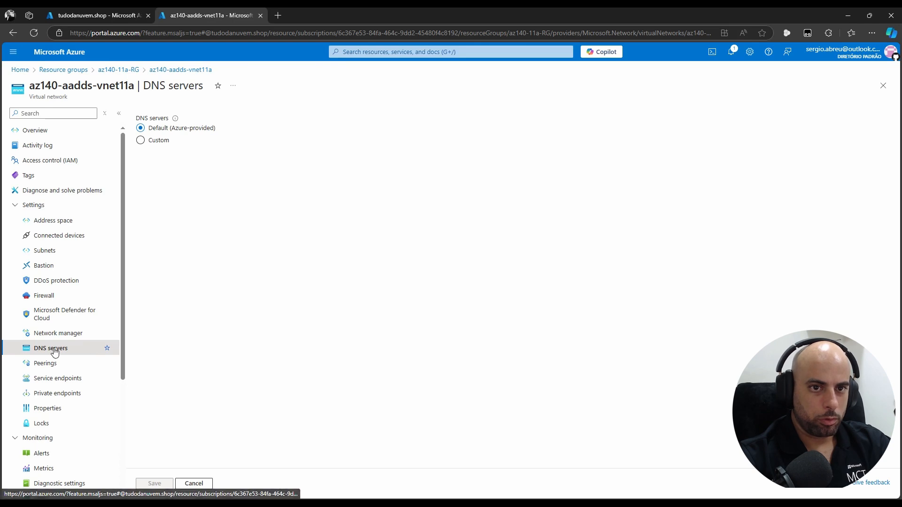
left_click(31, 35)
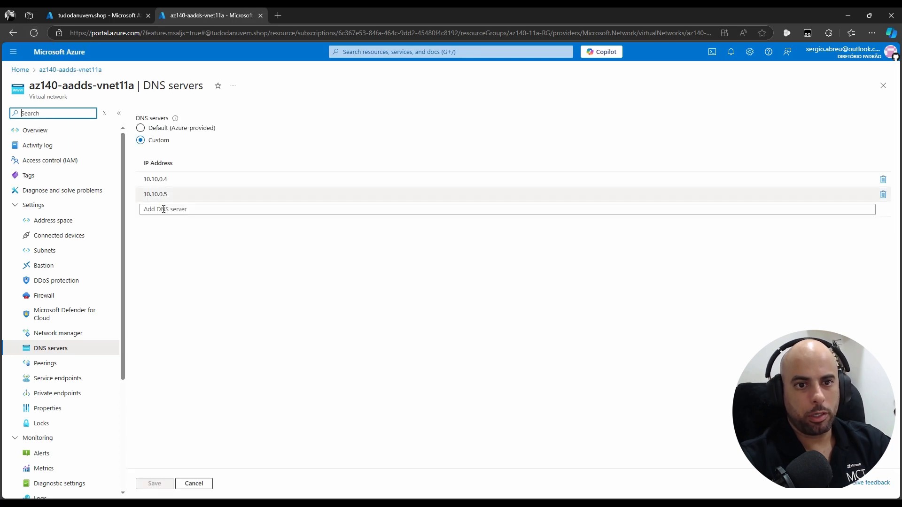
left_click(163, 179)
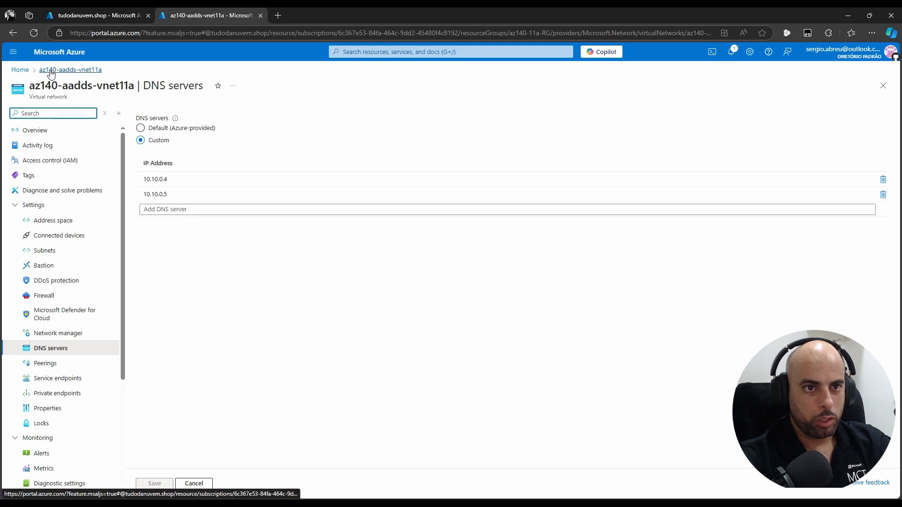
left_click(883, 86)
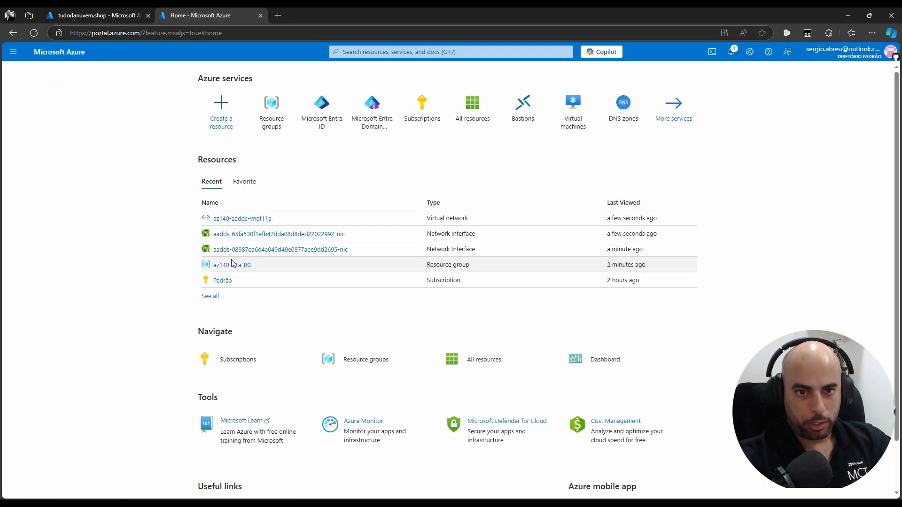
In az140-11a-RG, inspect the first domain NIC and its missing VM, then open tudodanuvem.shop
left_click(229, 265)
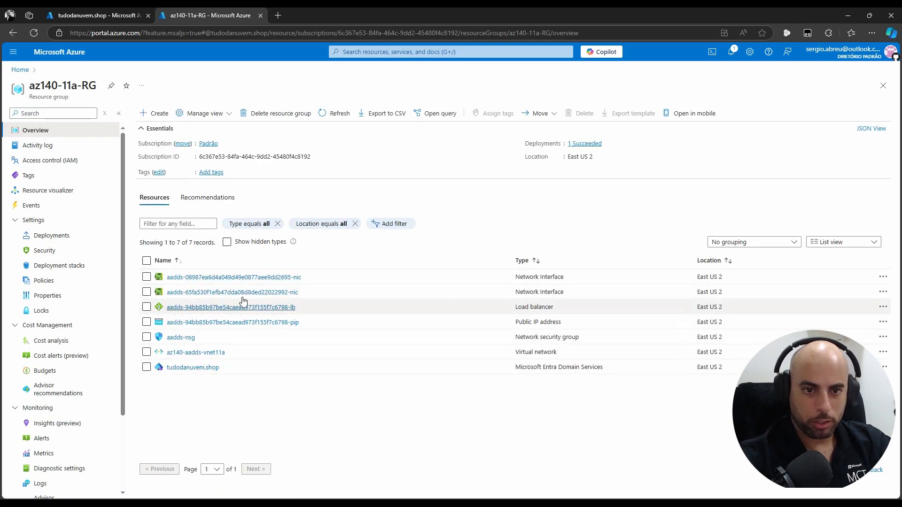
left_click(237, 277)
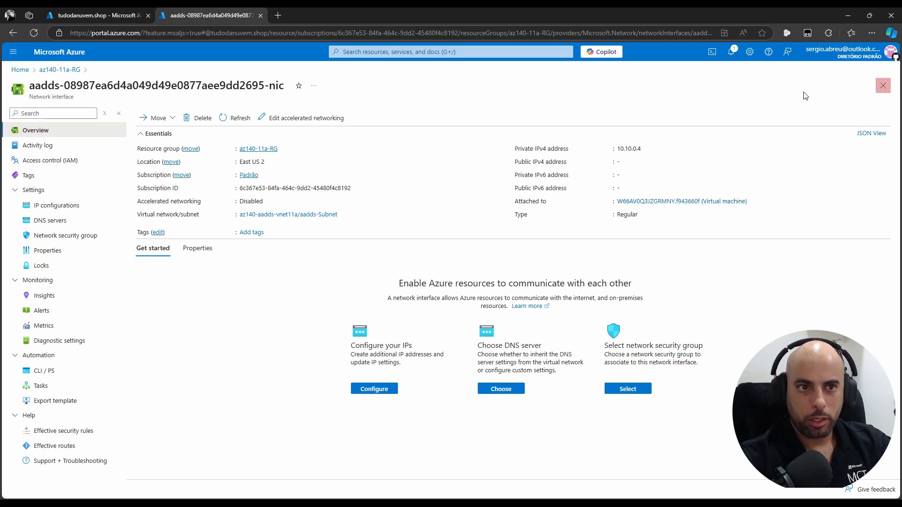
left_click(682, 201)
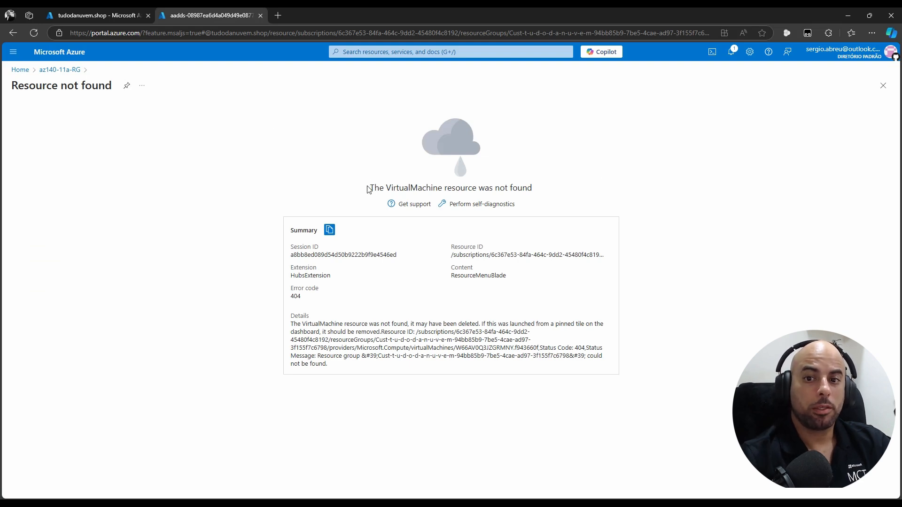
left_click_drag(368, 189, 553, 190)
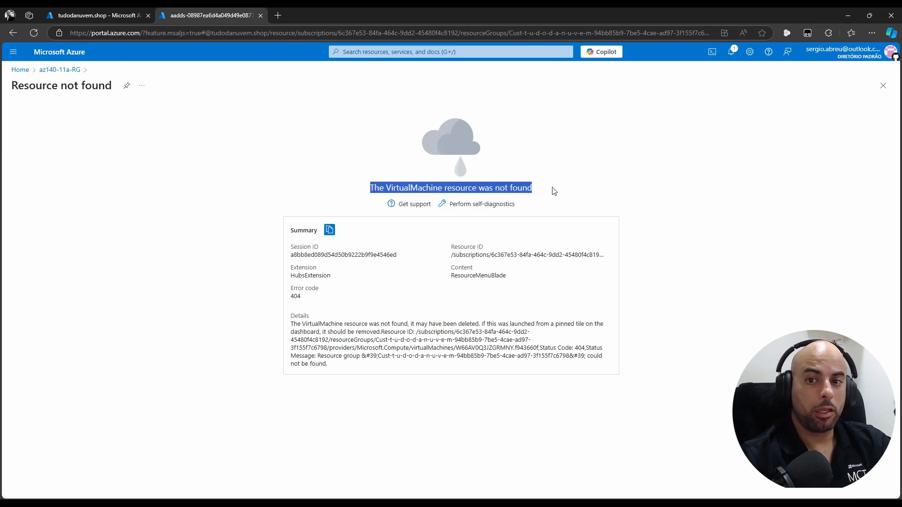
left_click(883, 86)
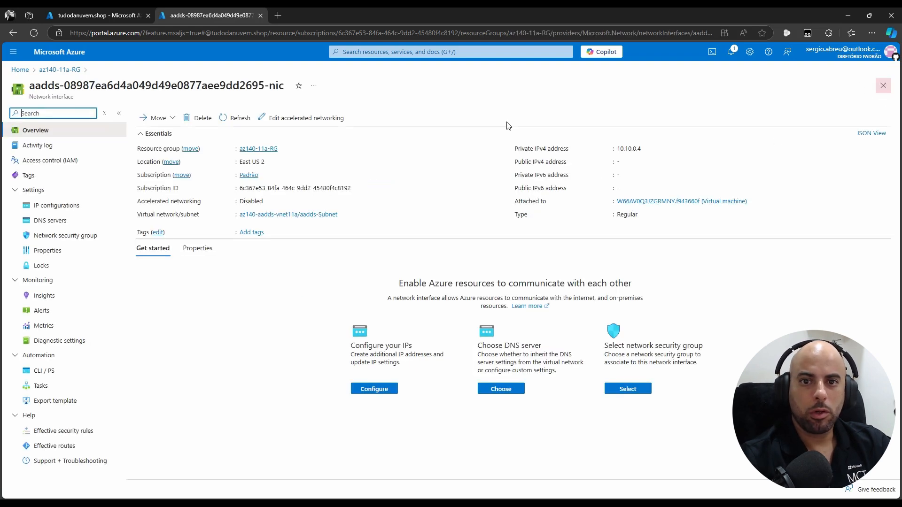
left_click(883, 86)
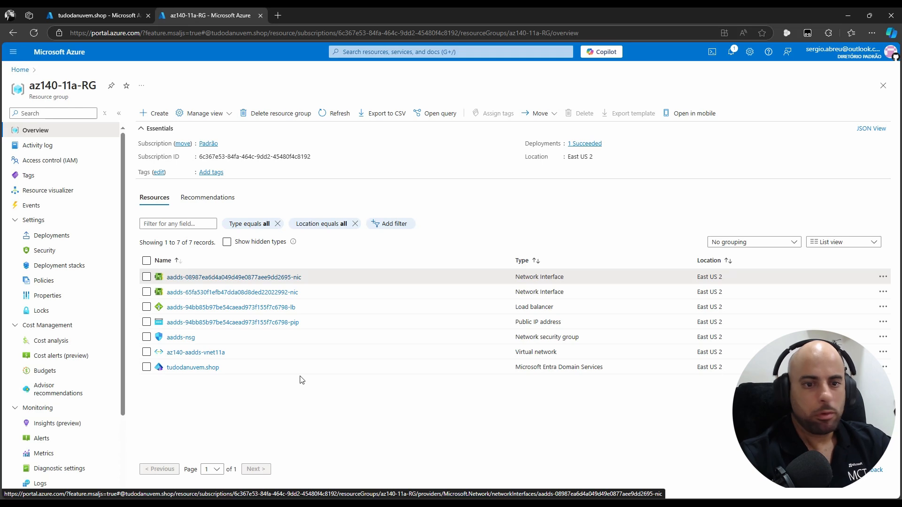
left_click(192, 370)
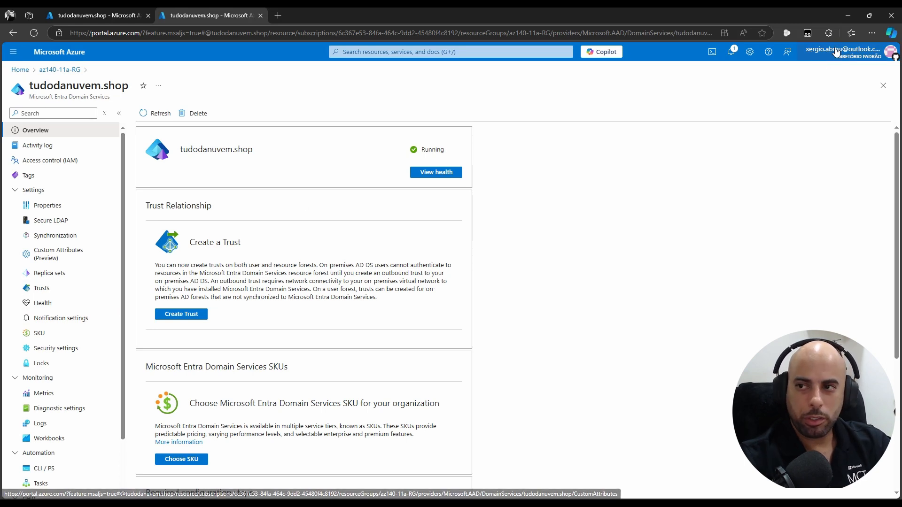
Close the tudodanuvem.shop overview after confirming its Running status
left_click(883, 88)
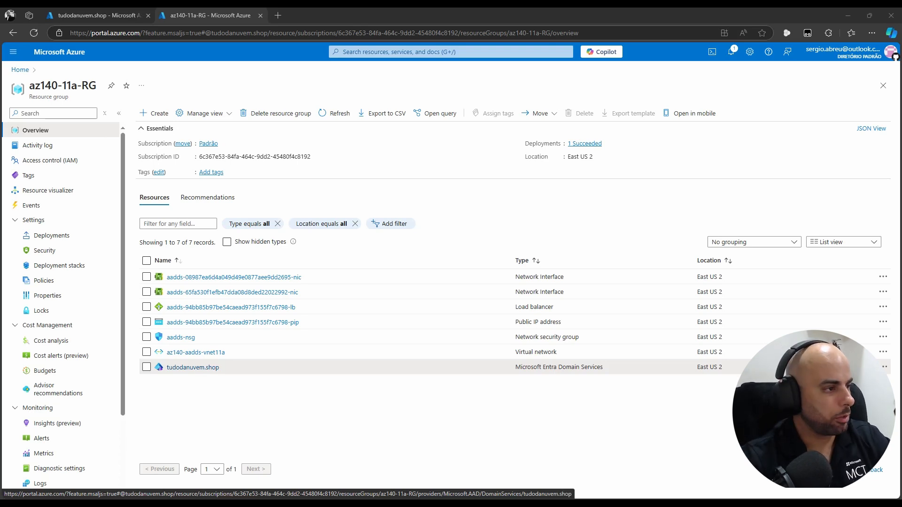
Launch Cloud Shell from the top bar and let the PowerShell session start
left_click(712, 52)
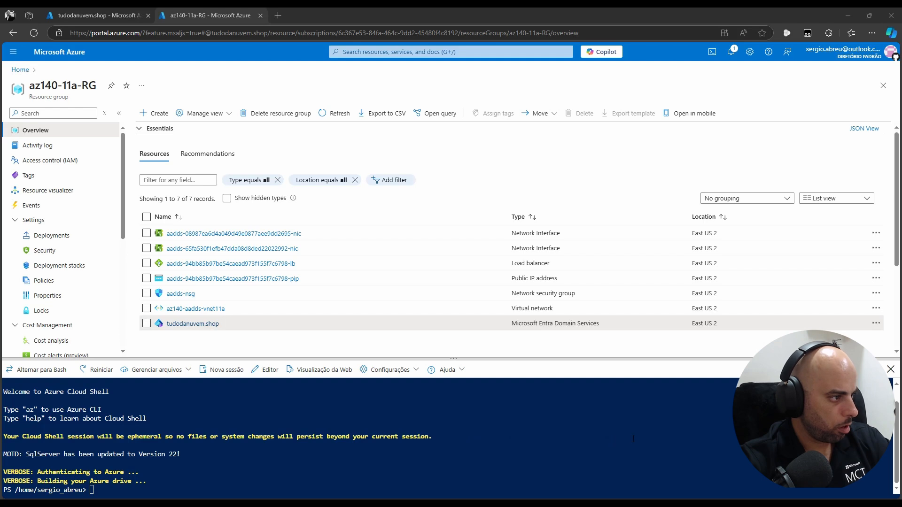
Run Connect-AzureAD in Cloud Shell, enter the aadadmin1 ObjectId lookup, and view the first domain NIC (10.10.0.4)
right_click(524, 441)
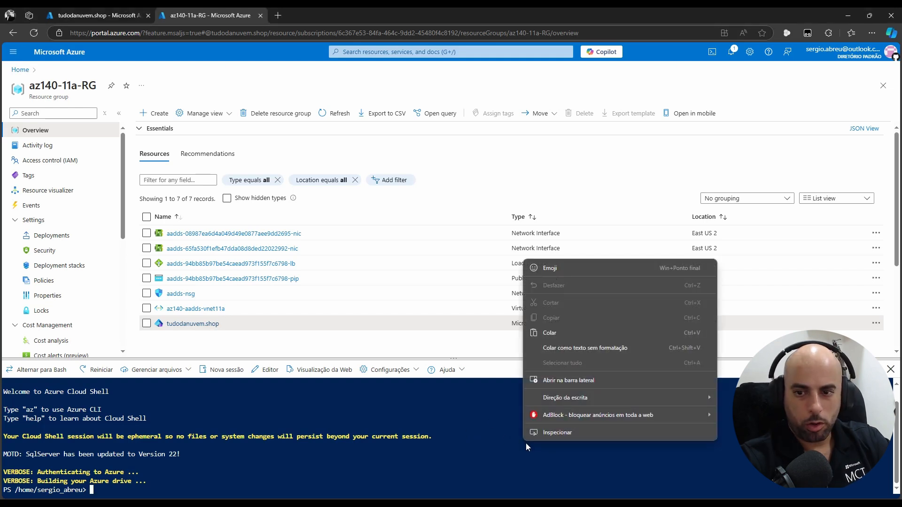
left_click(585, 336)
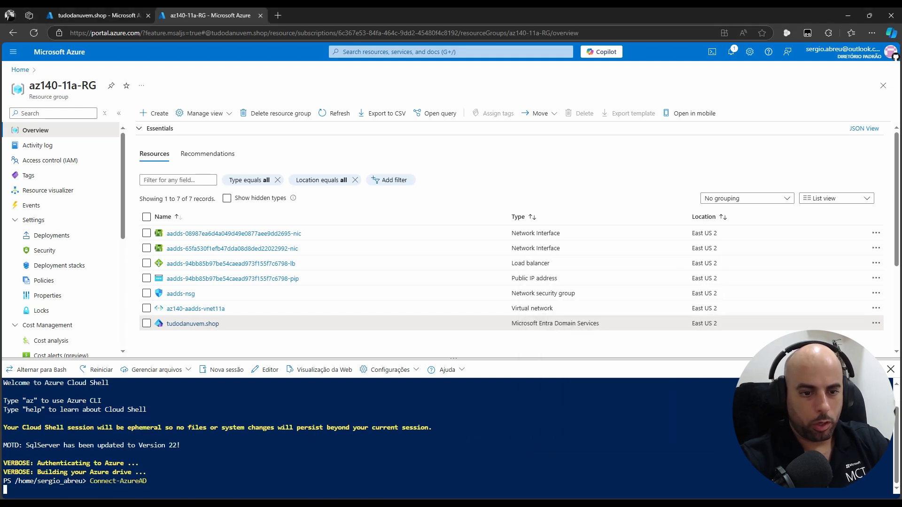
type("ctI")
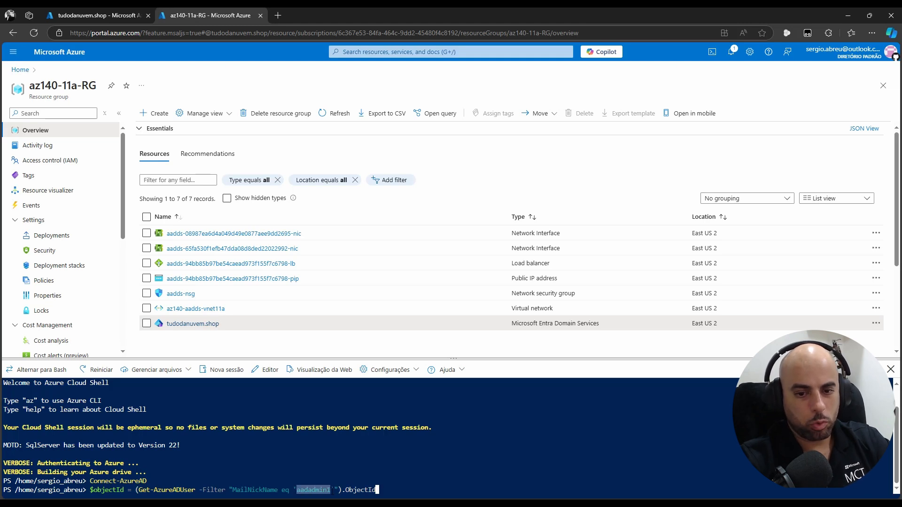
left_click_drag(369, 490, 374, 489)
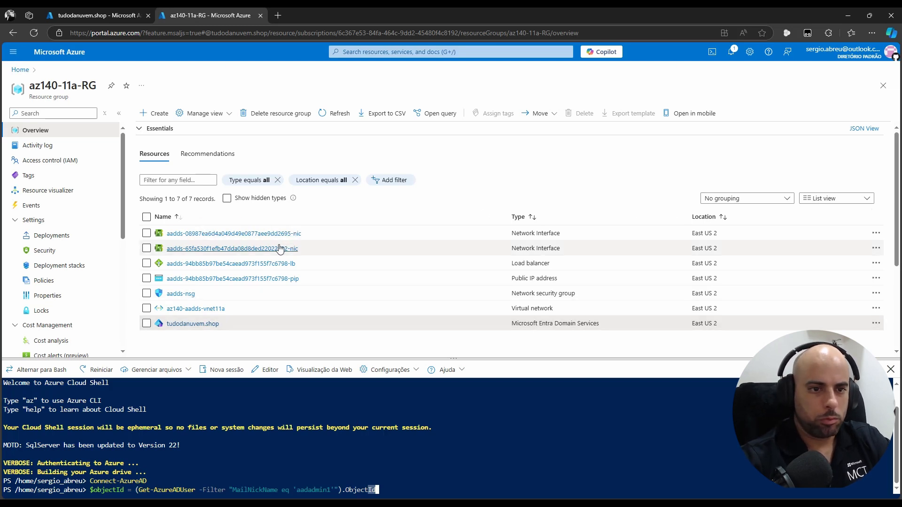
left_click(261, 233)
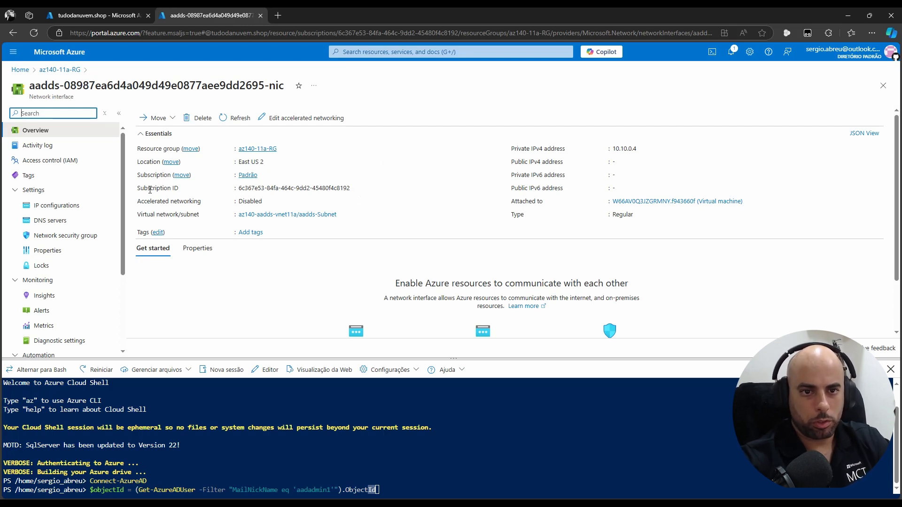
Select the Subscription ID on the NIC page and open the az140-aadds-vnet11a virtual network
left_click_drag(150, 188, 174, 190)
left_click_drag(239, 189, 352, 188)
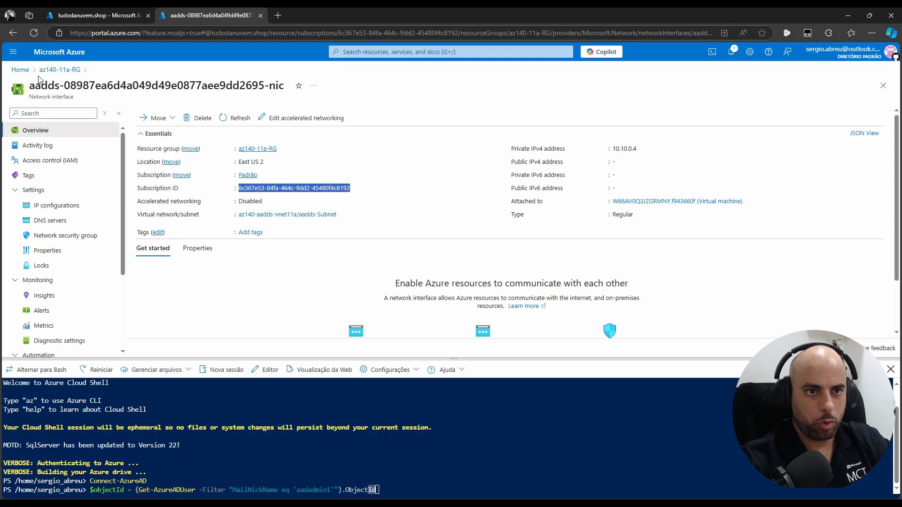
left_click(19, 70)
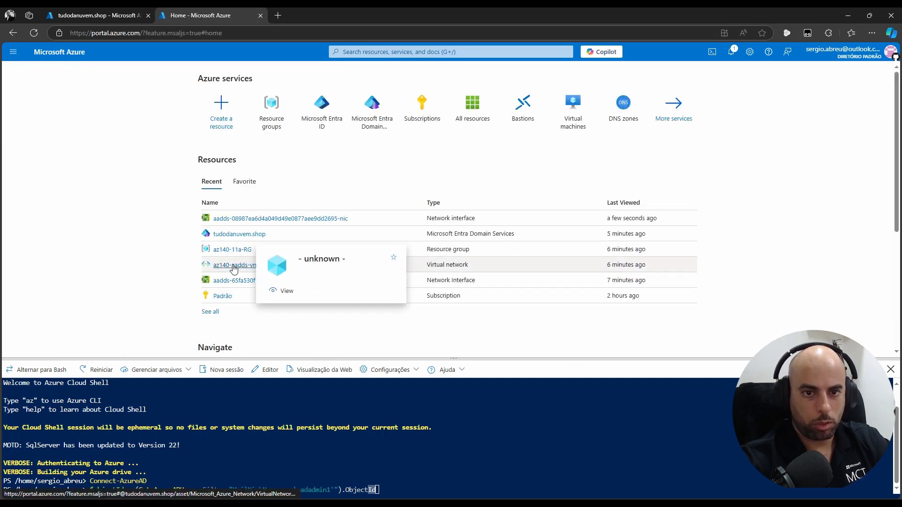
left_click(235, 265)
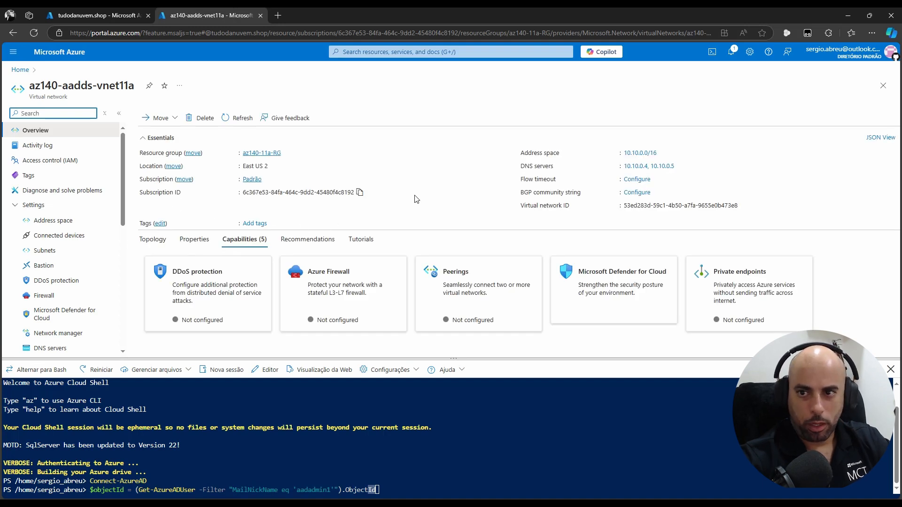
Review the virtual network ID on the az140-aadds-vnet11a overview, then return to the Cloud Shell terminal
left_click_drag(521, 206, 561, 206)
left_click(546, 215)
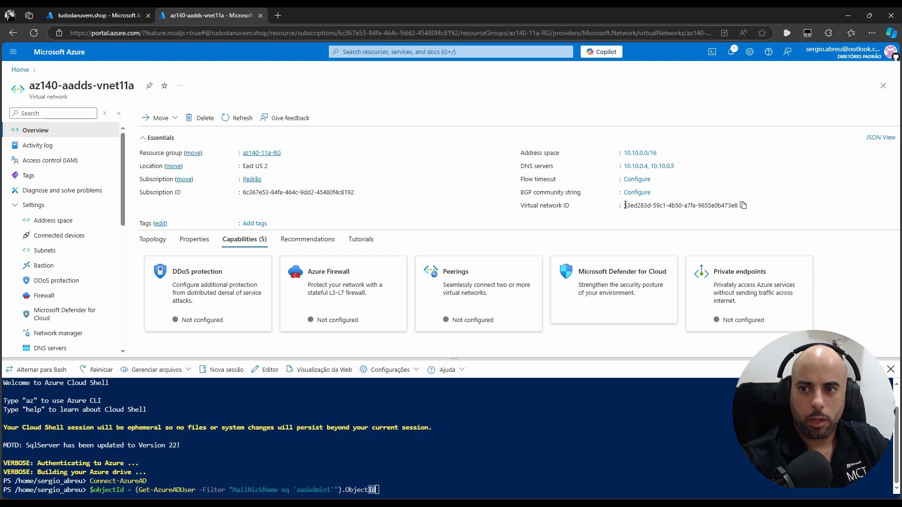
left_click_drag(623, 206, 648, 205)
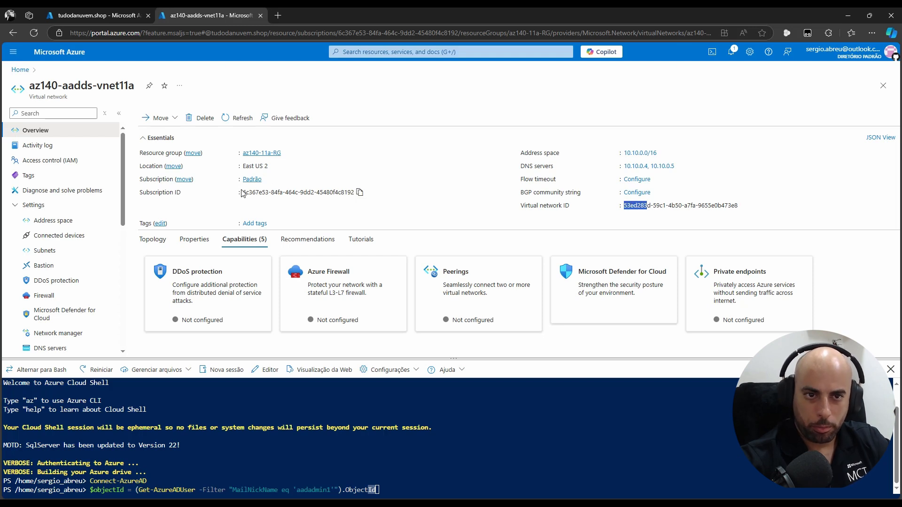
left_click_drag(243, 192, 269, 188)
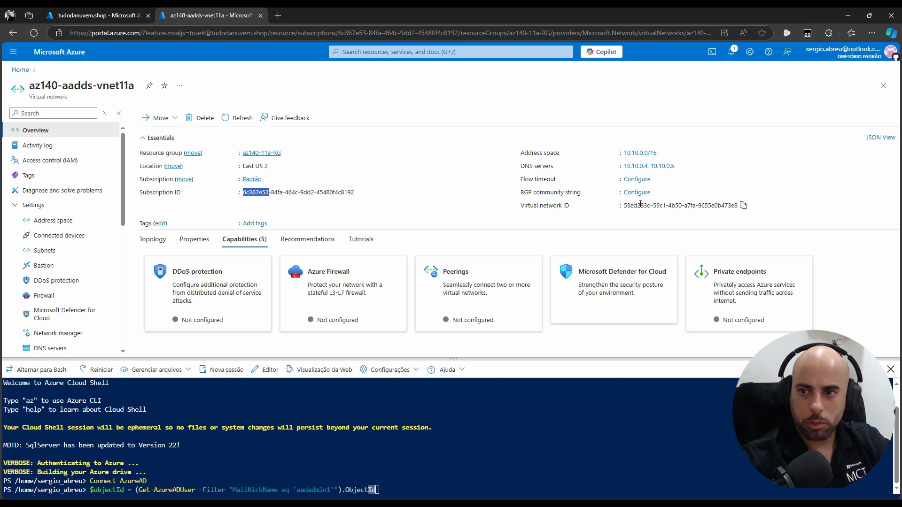
left_click_drag(653, 205, 739, 206)
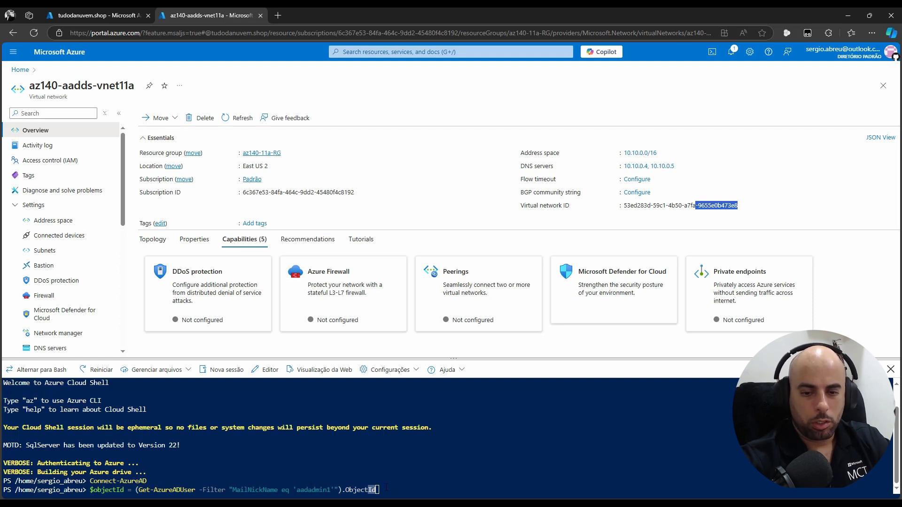
left_click(475, 487)
Store aadadmin1's object ID in $objectId, print it, and paste the password-reset script into Notepad
key("Return")
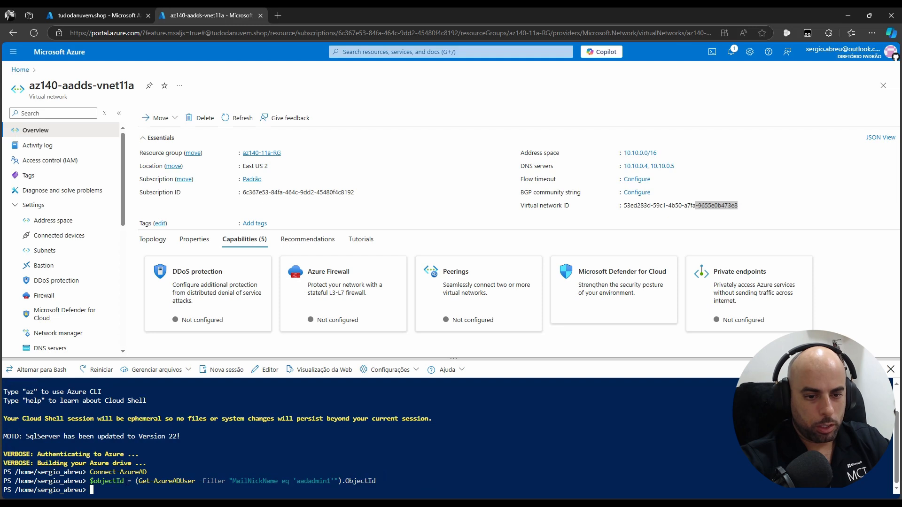
left_click_drag(123, 481, 91, 482)
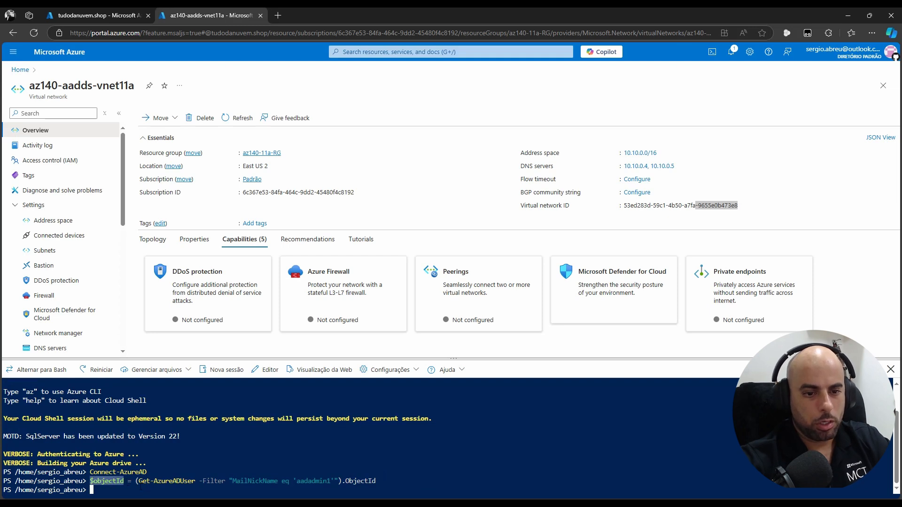
right_click(121, 488)
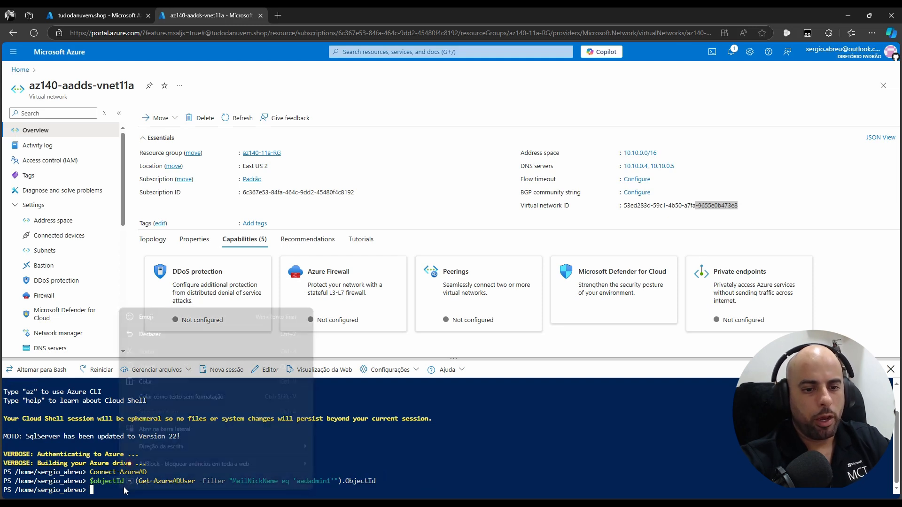
left_click(149, 384)
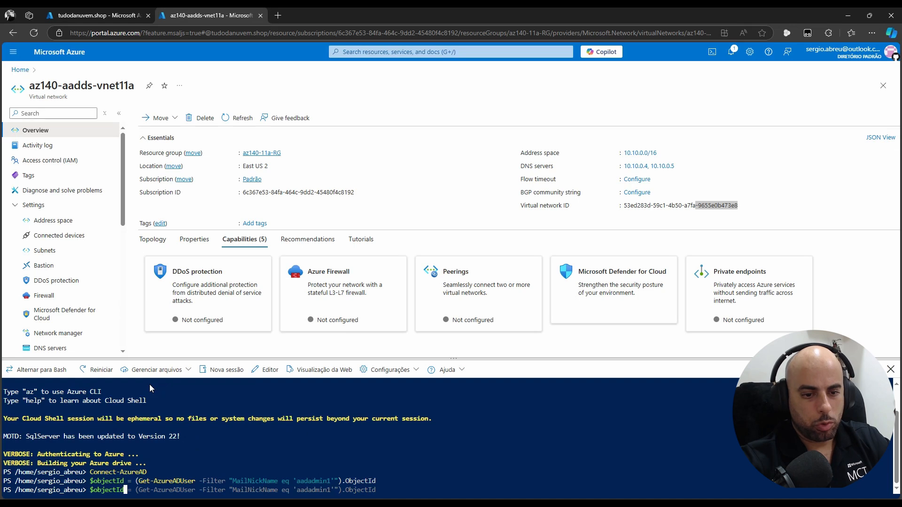
key("Return")
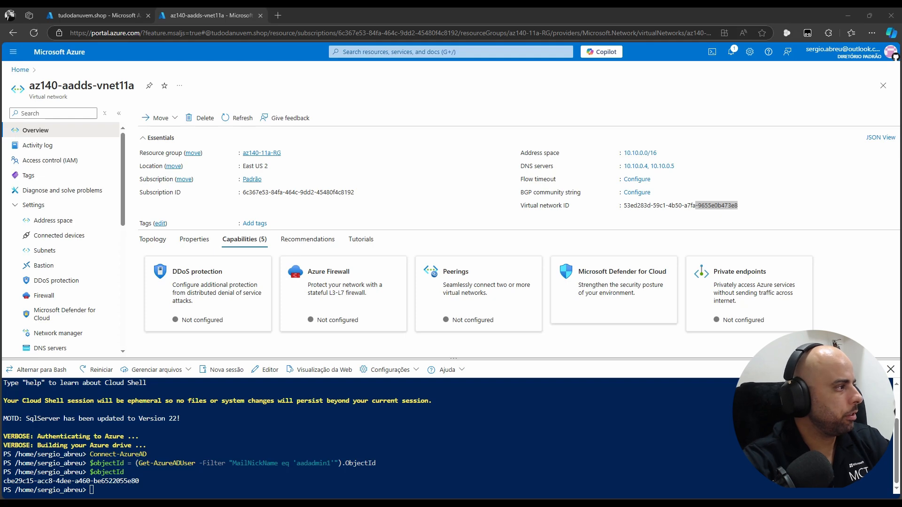
left_click_drag(0, 182, 413, 83)
key("ctrl+v")
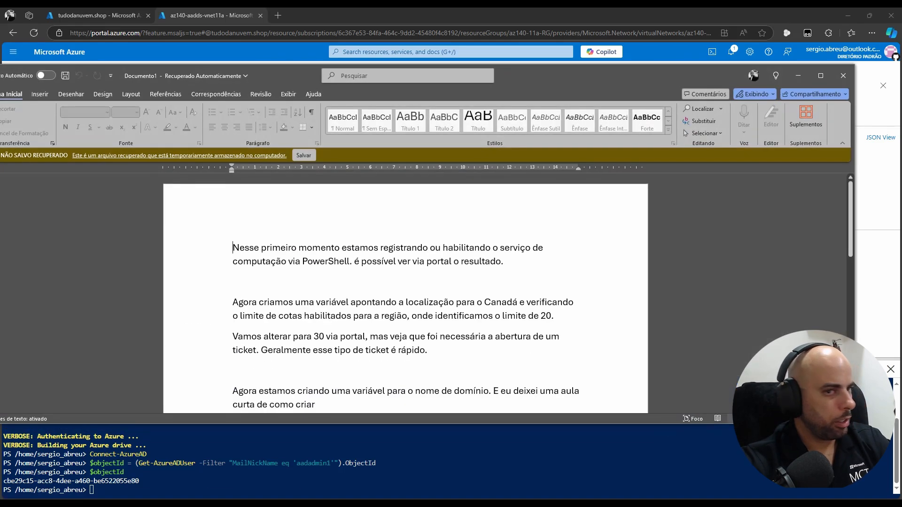
Move the Word document aside and bring the Notepad password-reset script to the front
left_click_drag(546, 78, 0, 77)
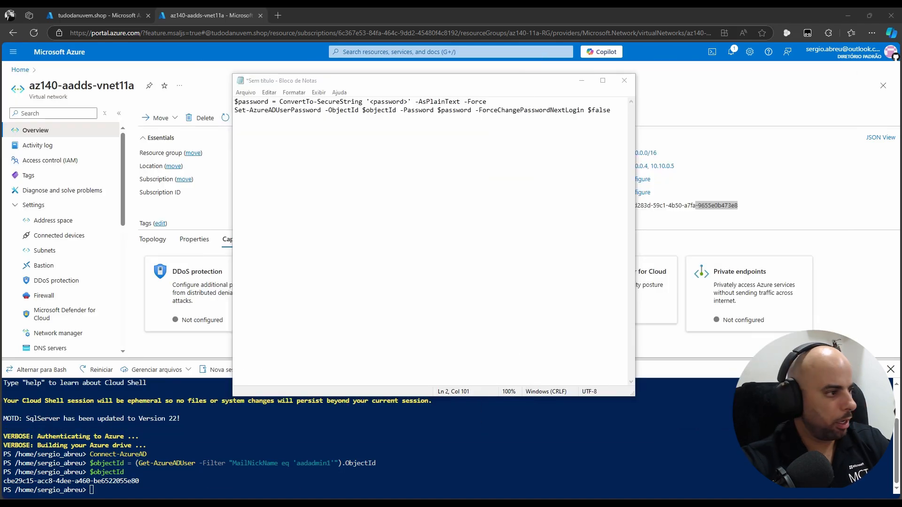
key("alt+Tab")
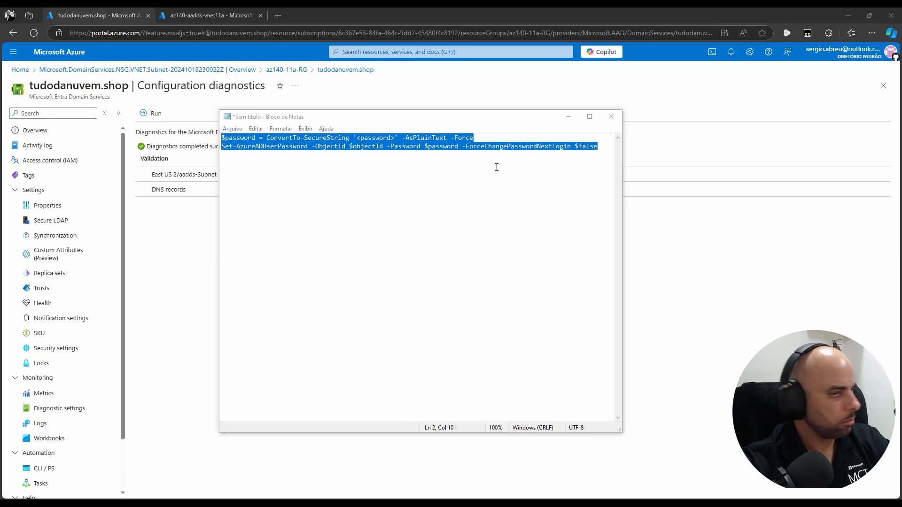
Replace the <password> placeholder on line 1 with the new password
left_click(568, 117)
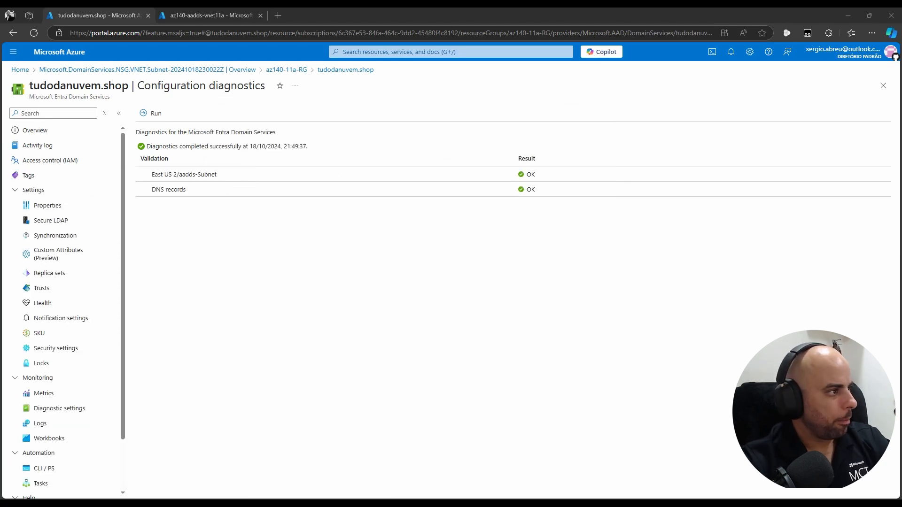
left_click_drag(0, 212, 517, 102)
left_click(484, 245)
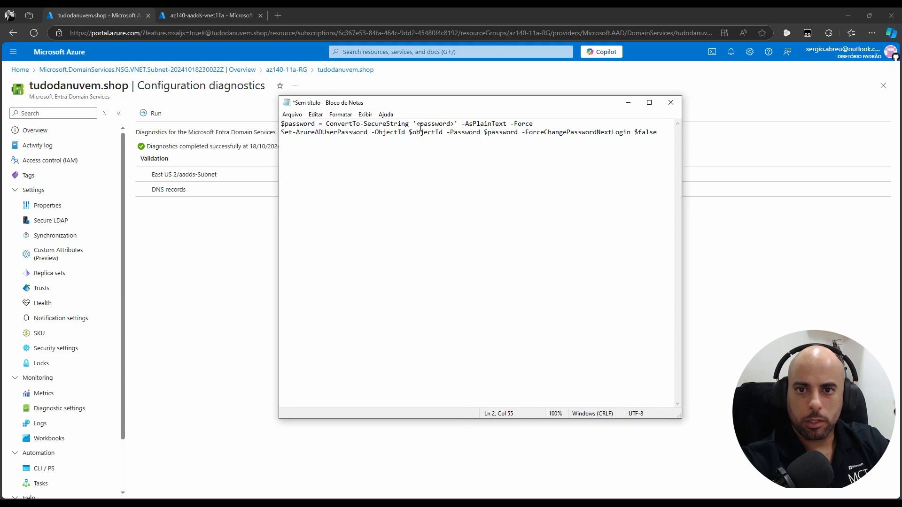
left_click_drag(417, 125, 454, 126)
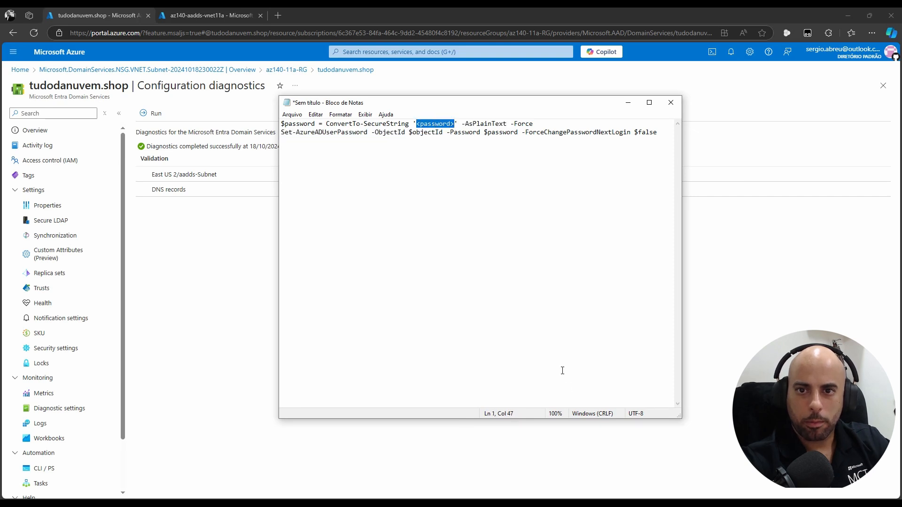
key("ctrl+v")
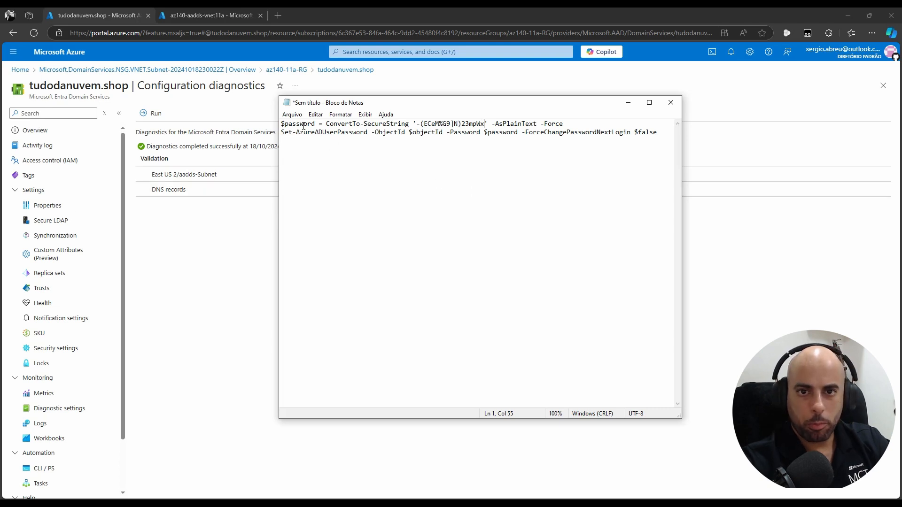
Check the $password, ConvertTo-SecureString and Set-AzureADUserPassword lines, then select the whole script
left_click_drag(281, 124, 313, 123)
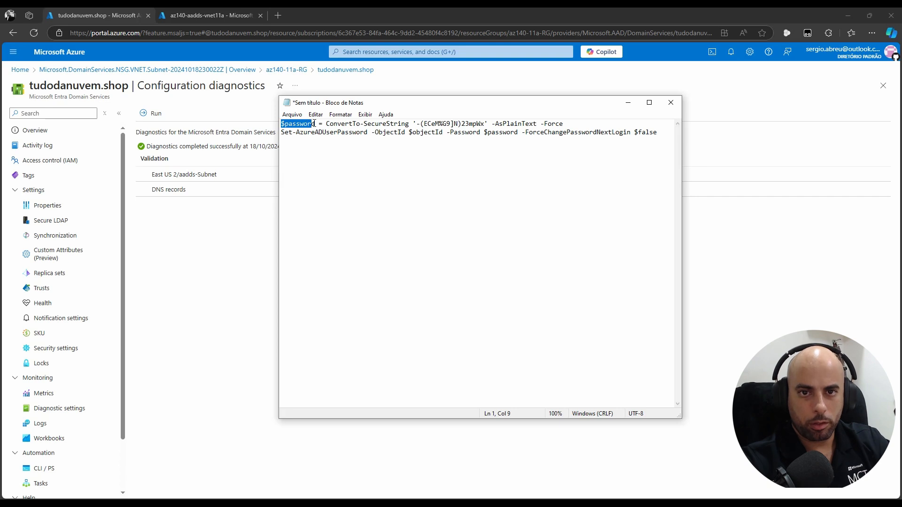
left_click(315, 123)
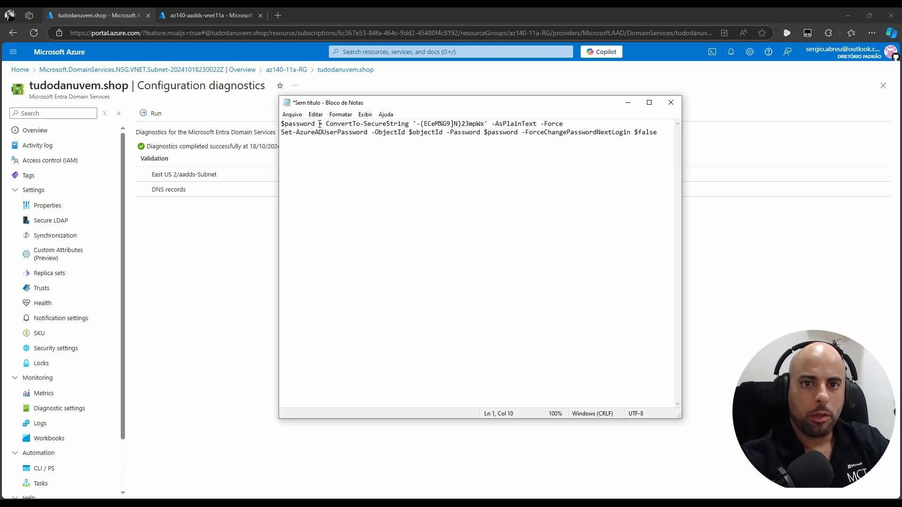
left_click_drag(318, 124, 284, 122)
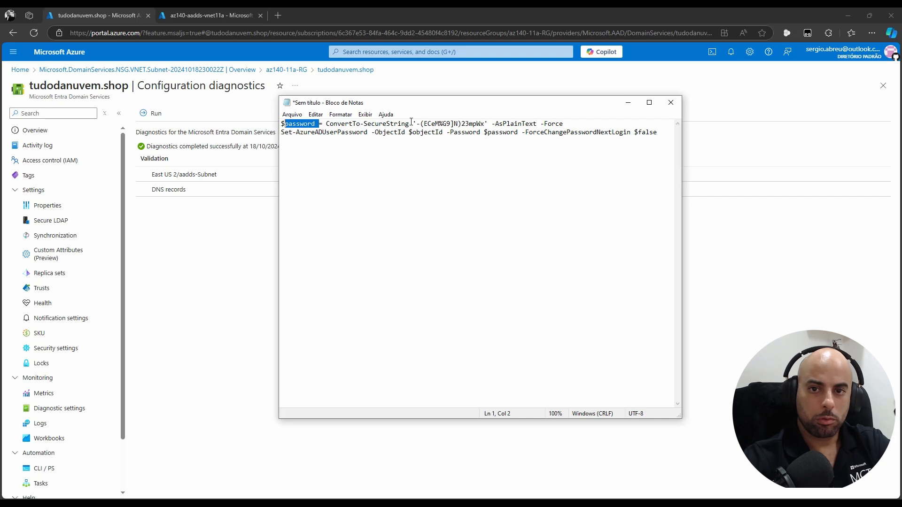
left_click_drag(411, 122, 485, 118)
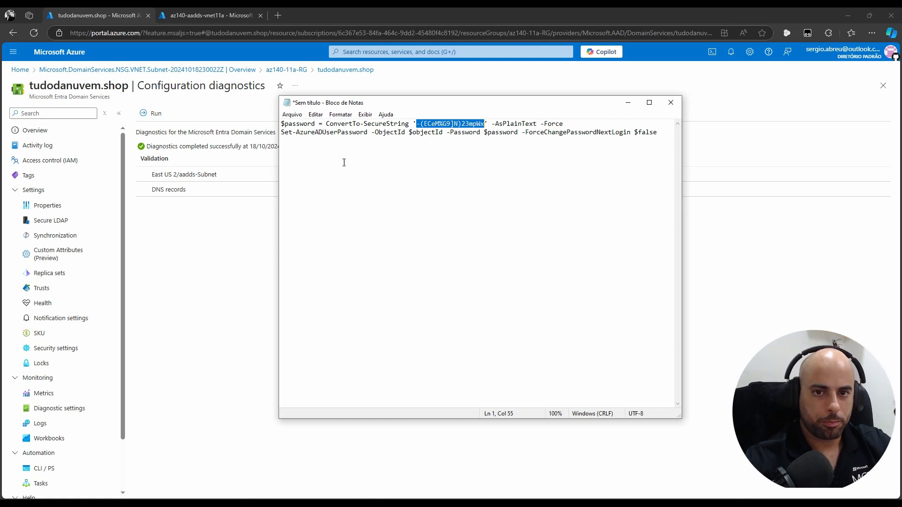
left_click_drag(282, 133, 369, 133)
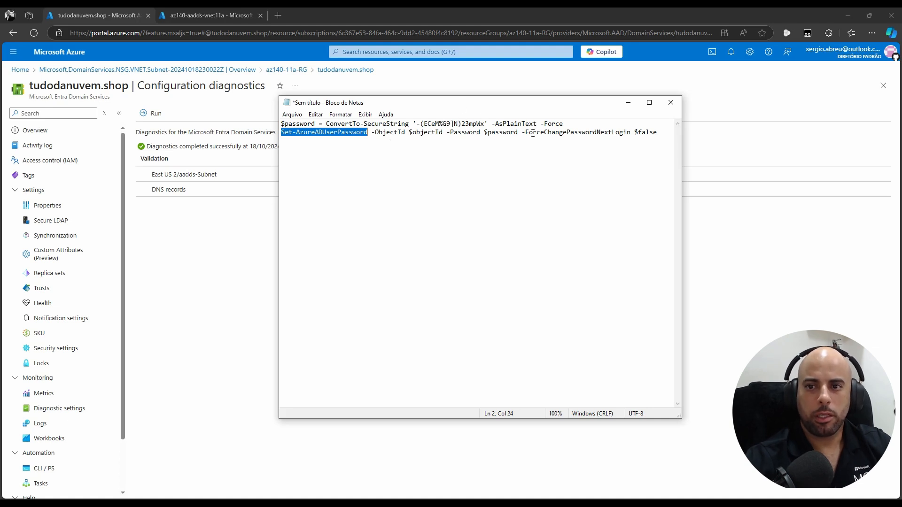
left_click_drag(532, 133, 638, 136)
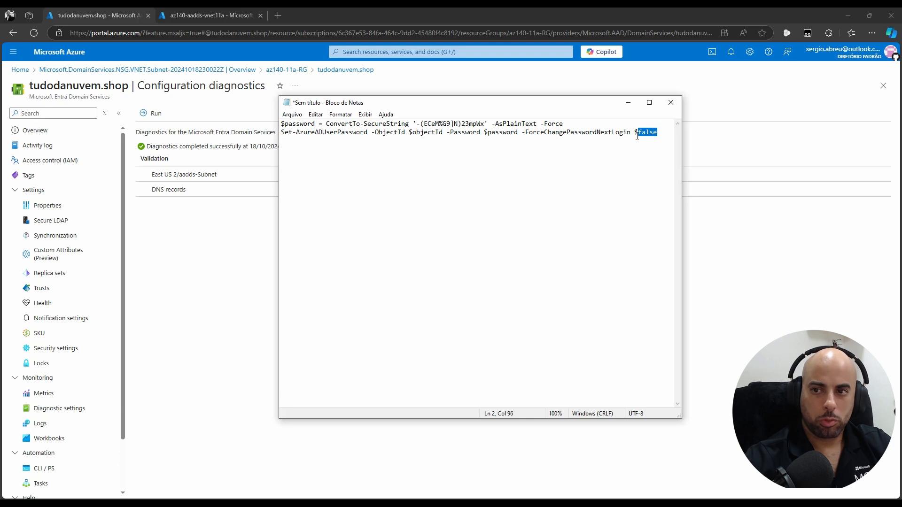
left_click(650, 133)
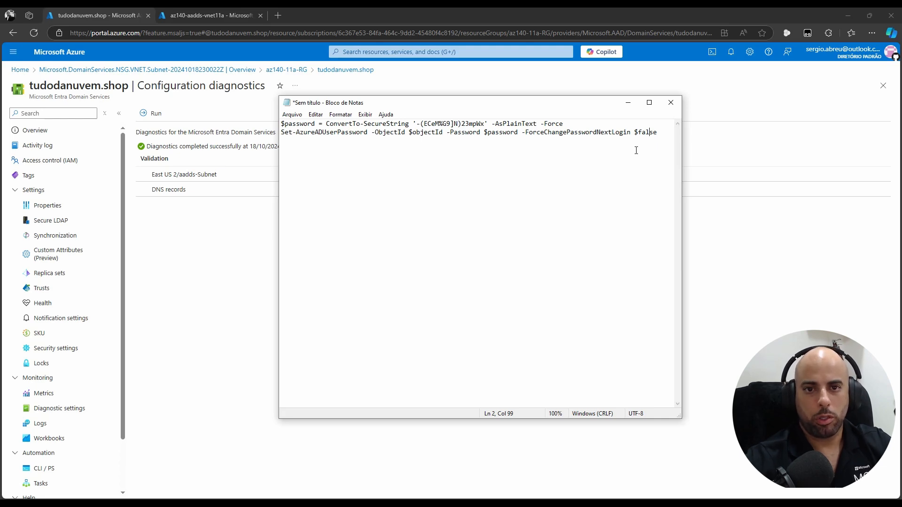
key("ctrl+a")
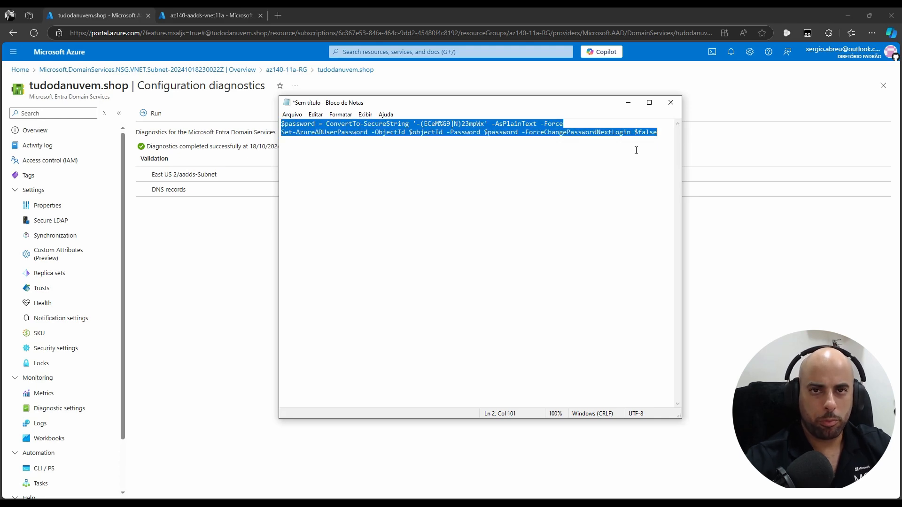
Paste the $password line and the Set-AzureADUserPassword command into Cloud Shell and run them
left_click(712, 54)
left_click(228, 16)
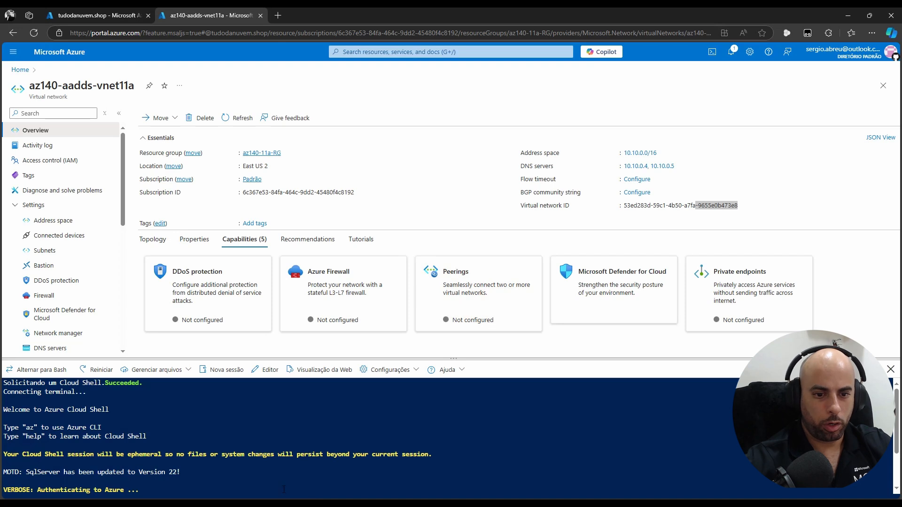
scroll(345, 442, "down", 2)
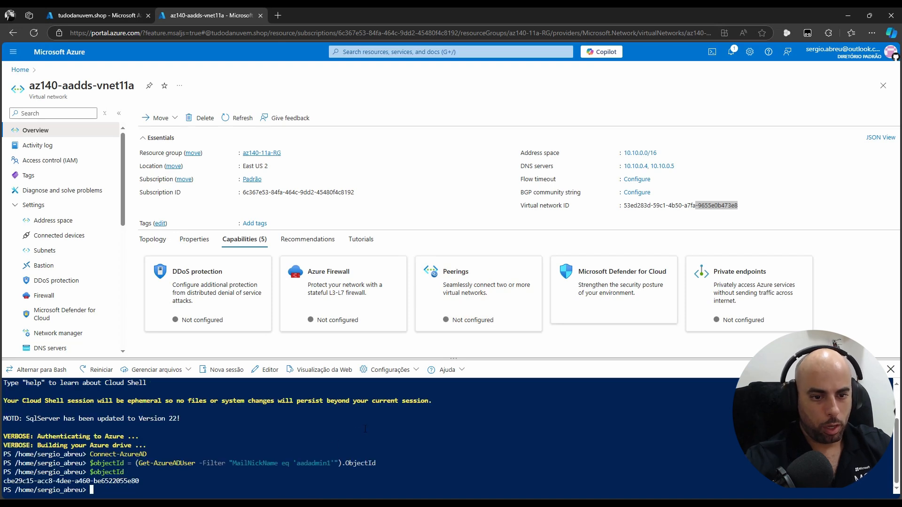
right_click(385, 418)
left_click(452, 312)
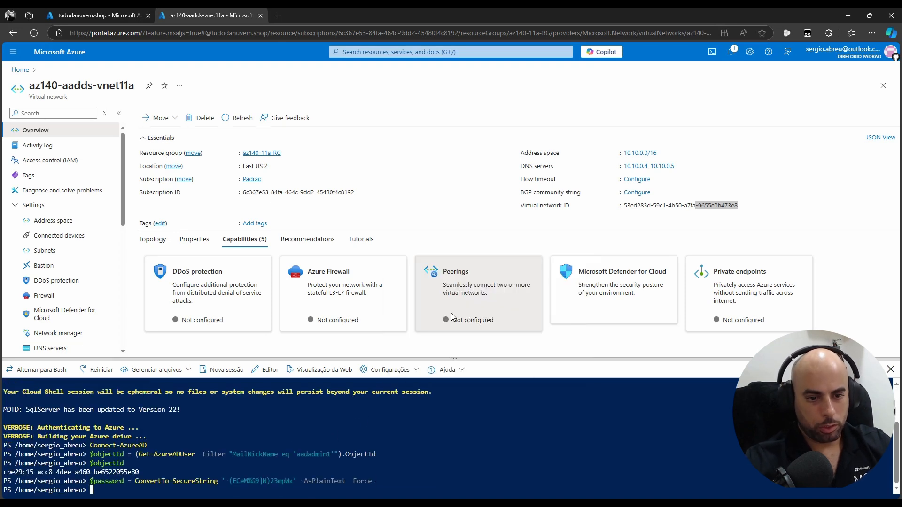
key("ctrl+v")
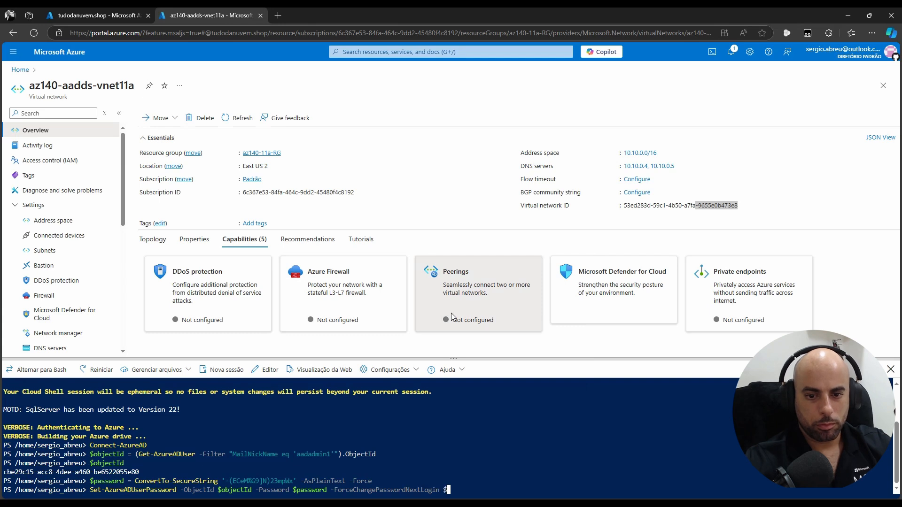
key("Return")
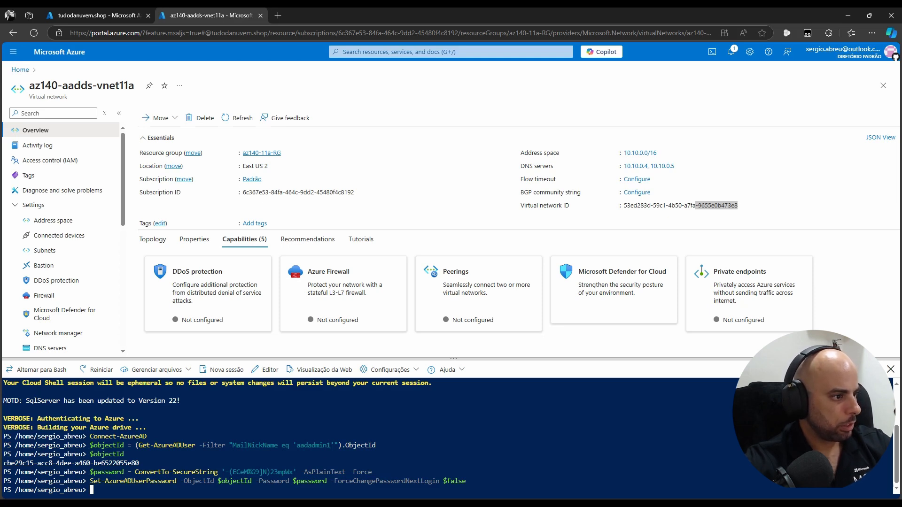
Cycle between the tudodanuvem.shop and virtual network tabs, then switch away from the browser
key("ctrl+Tab")
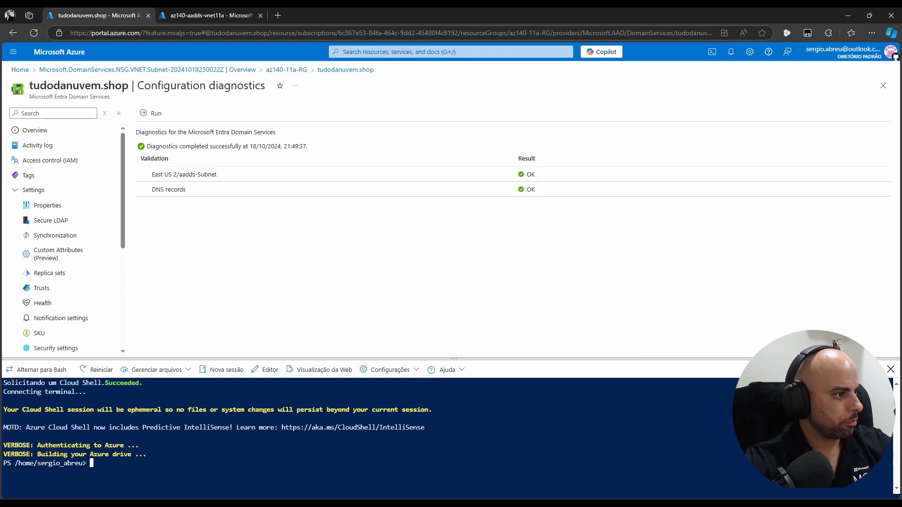
key("ctrl+Tab")
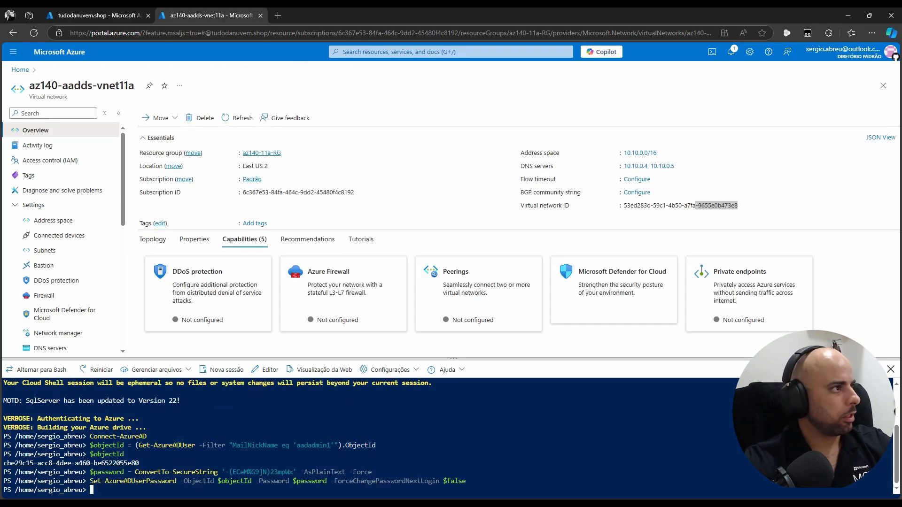
key("alt+Tab")
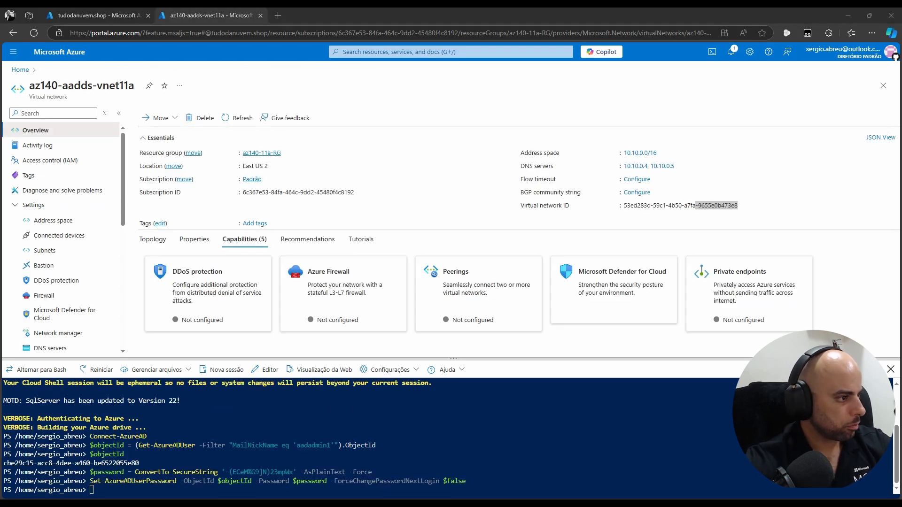
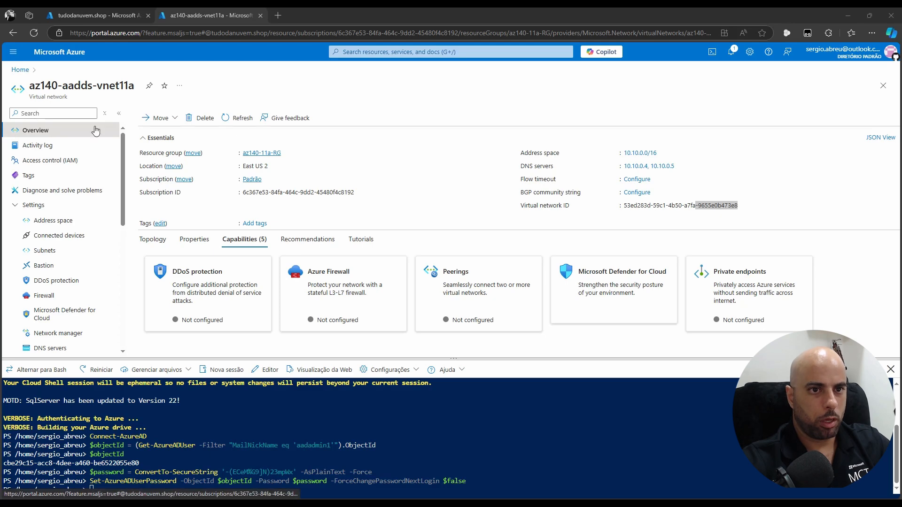
Open the az140-11a-RG resource group and set $resourceGroupName = 'az140-11a-RG' in Cloud Shell
left_click(272, 153)
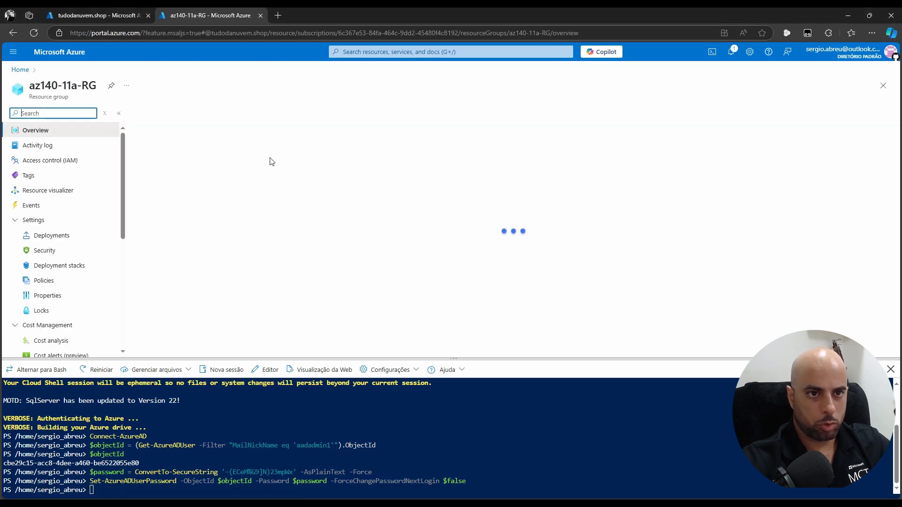
right_click(506, 463)
left_click(288, 425)
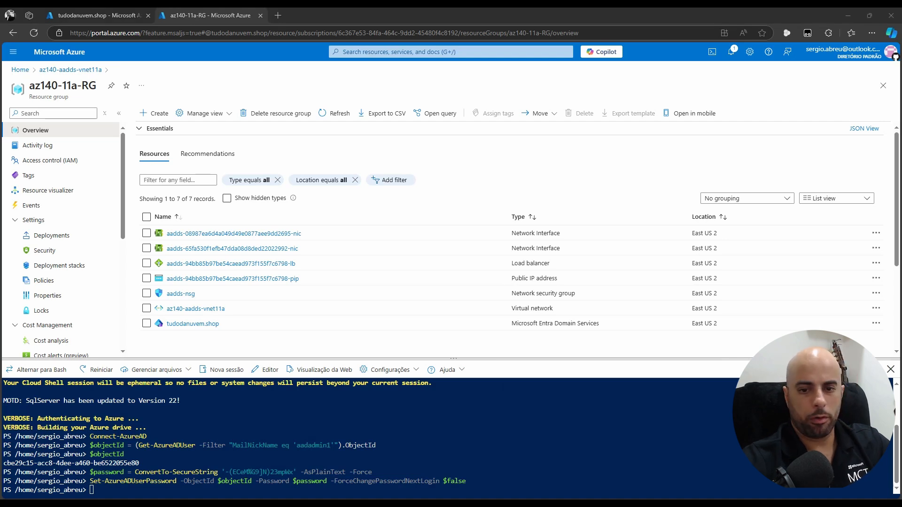
right_click(634, 474)
left_click(663, 368)
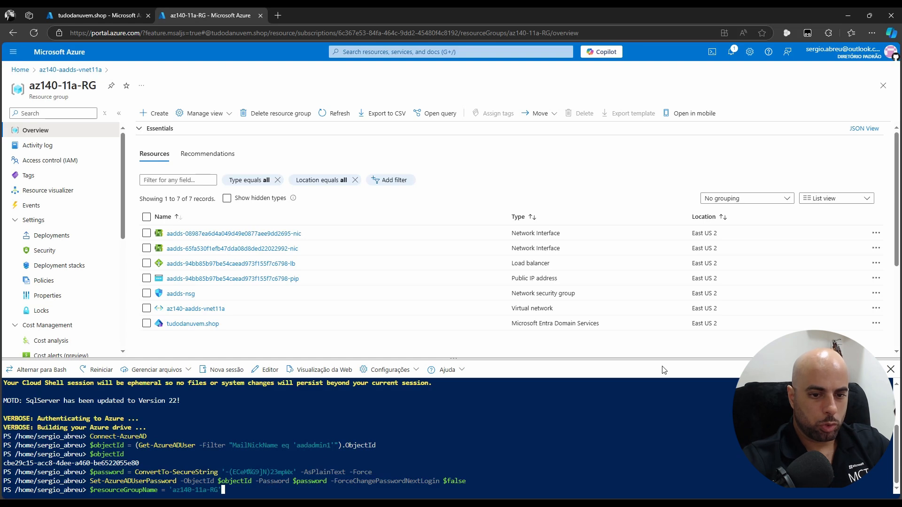
key("Return")
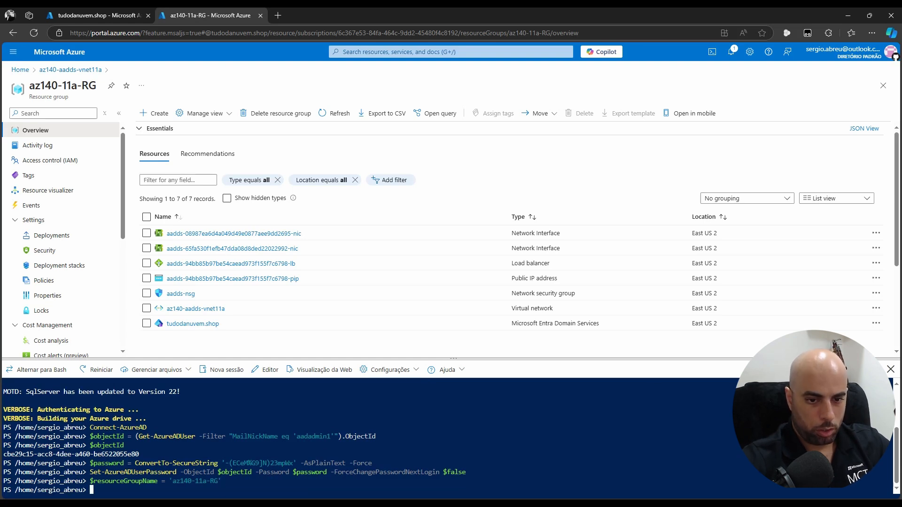
Echo $resourceGroupName to confirm it prints az140-11a-RG
mouse_move(90, 481)
left_mouse_down()
mouse_move(157, 481)
mouse_move(90, 481)
left_mouse_up()
left_click(126, 491)
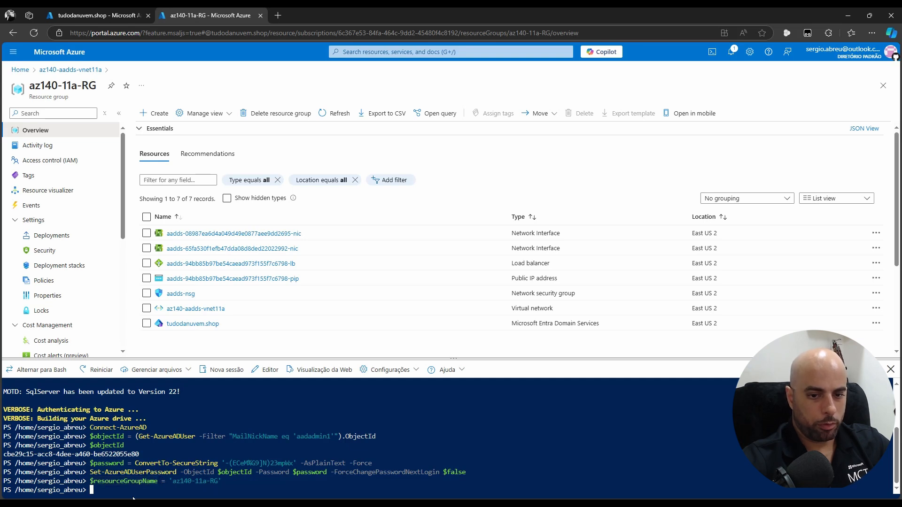
left_click_drag(172, 482, 219, 482)
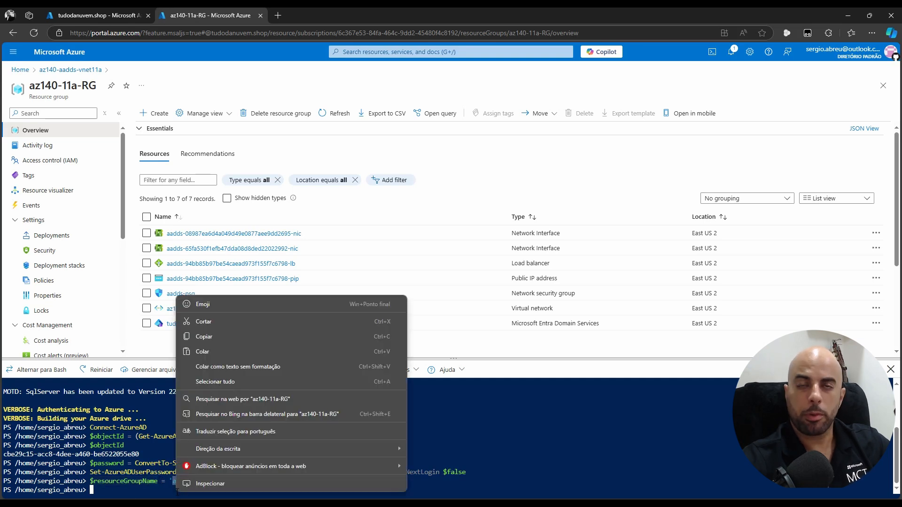
right_click(176, 481)
left_click(215, 352)
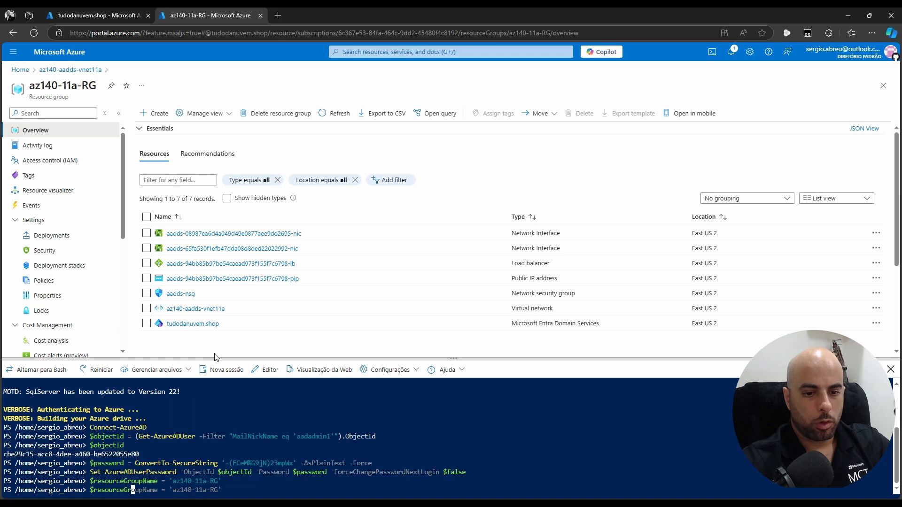
key("Return")
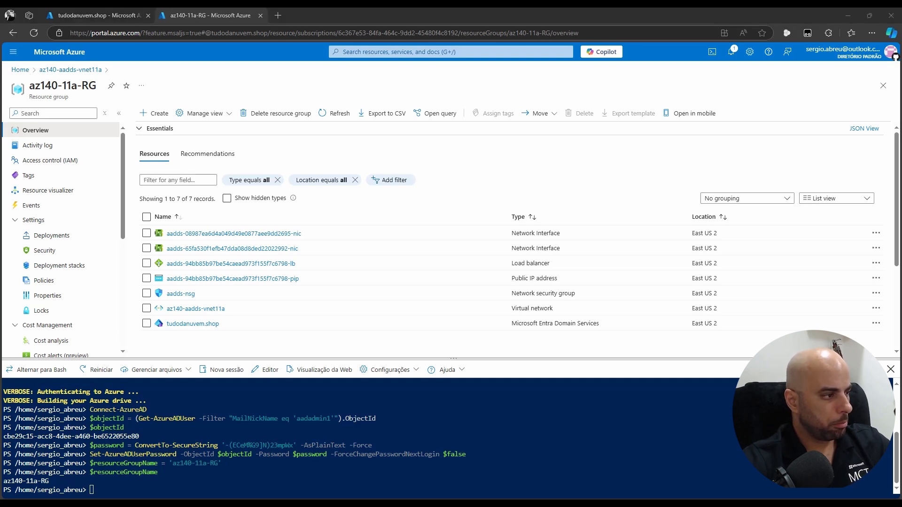
Load the az140-aadds-vnet11a virtual network into $vnet with Get-AzVirtualNetwork
right_click(214, 497)
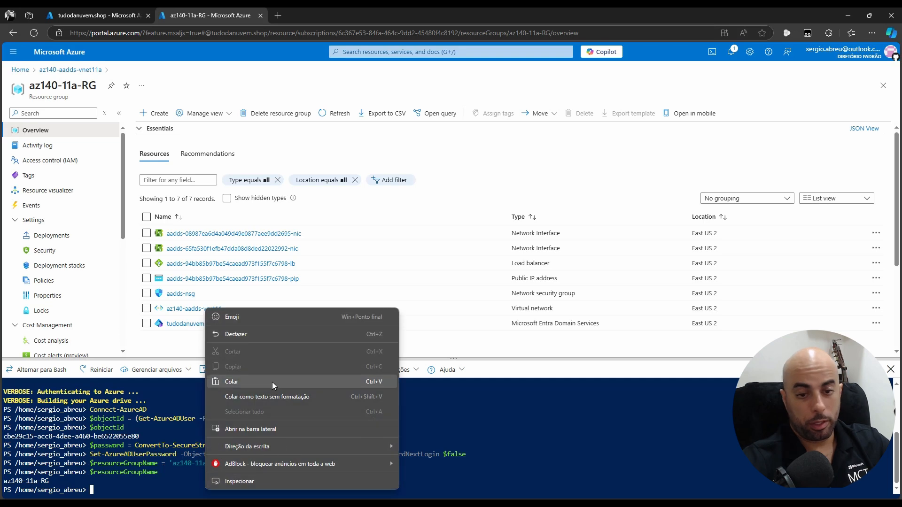
left_click(271, 382)
type("s-vnet11a'")
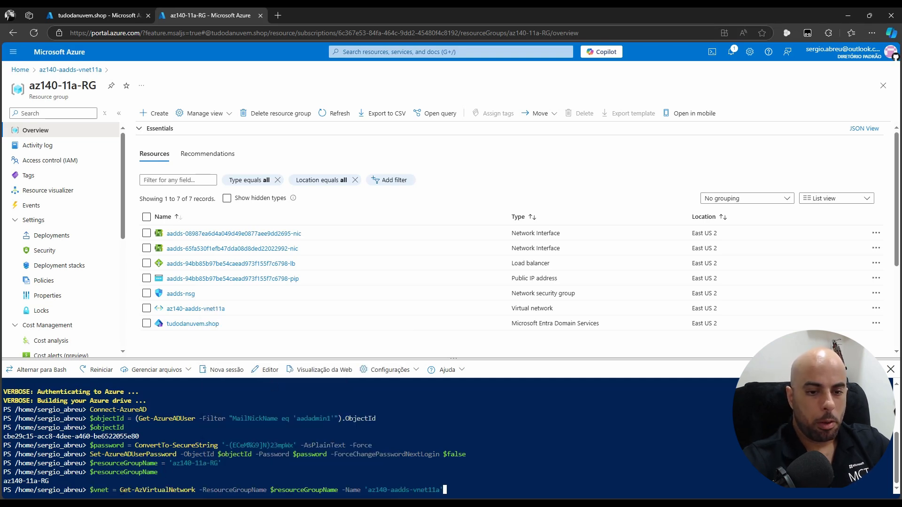
left_click_drag(120, 490, 195, 490)
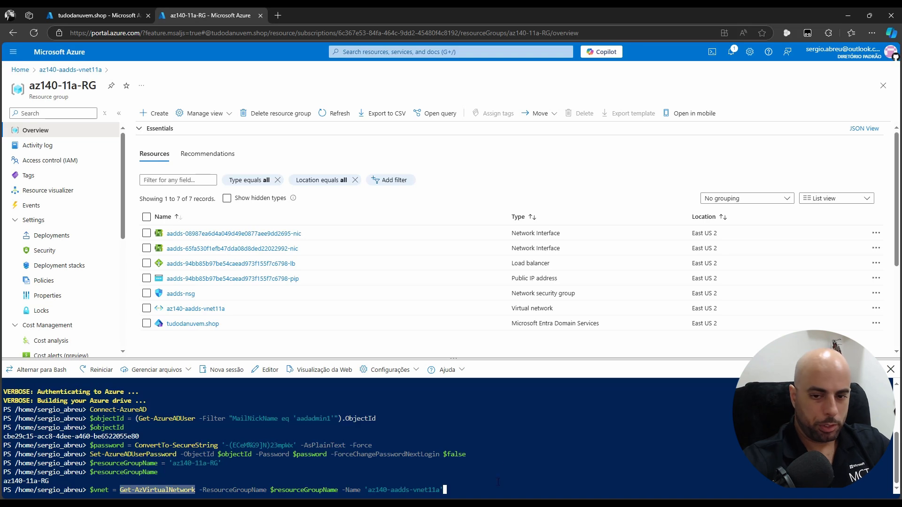
left_click(469, 472)
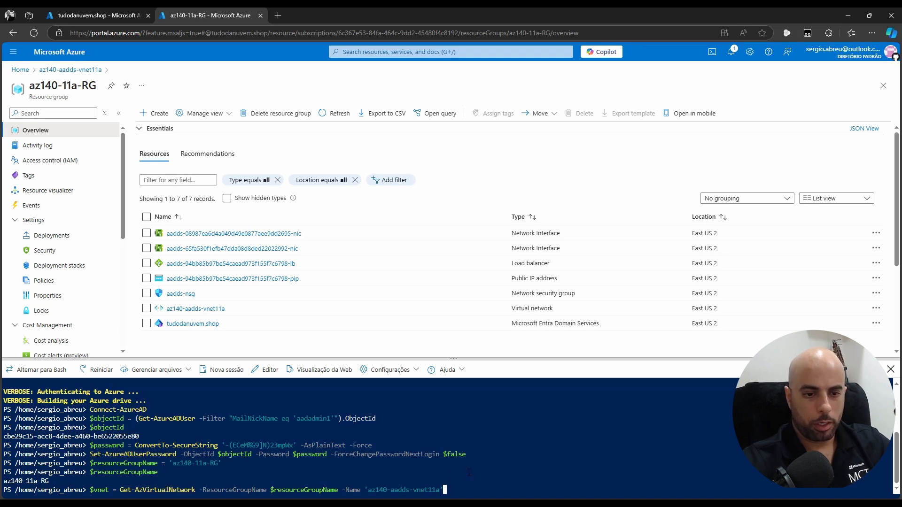
key("Return")
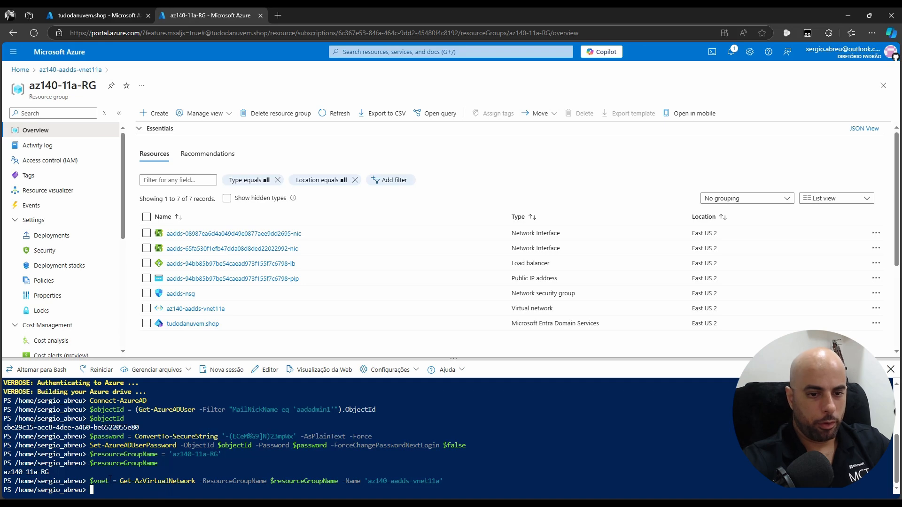
Run $vnet to show the network in eastus2 with provisioning state Succeeded
left_click_drag(109, 480, 89, 481)
key("ctrl+c")
right_click(138, 494)
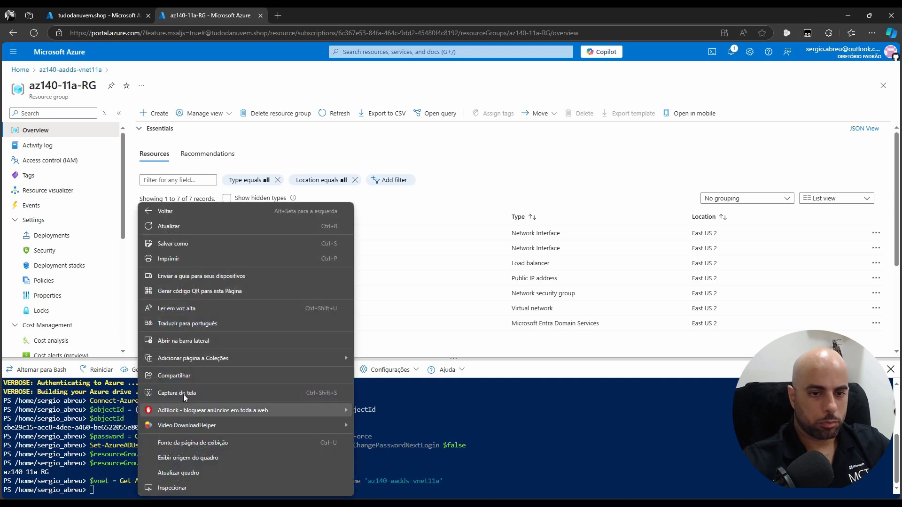
left_click(614, 466)
right_click(488, 472)
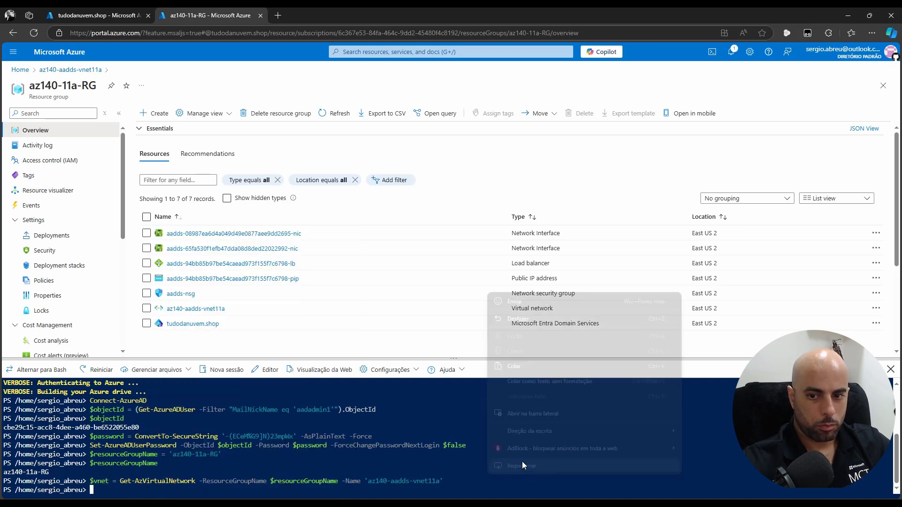
left_click(516, 369)
type("t")
key("Return")
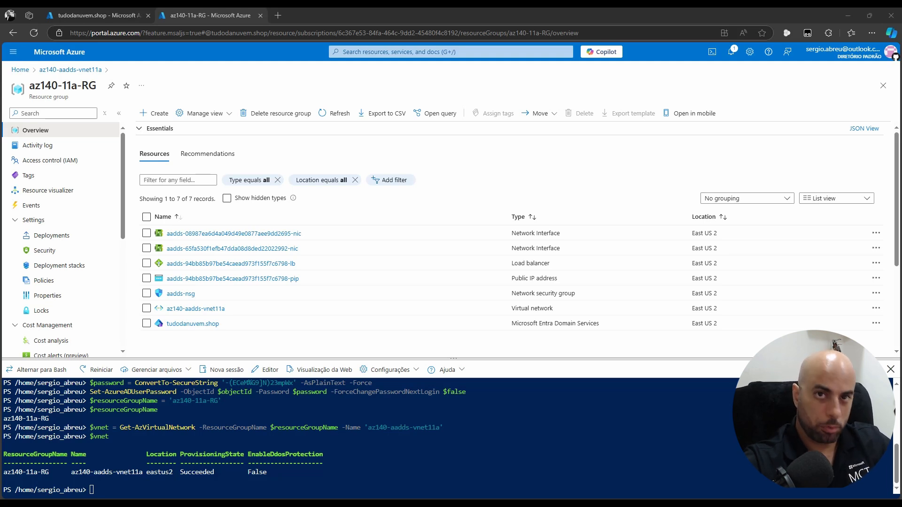
Run Add-AzVirtualNetworkSubnetConfig for AzureBastionSubnet 10.10.254.0/24, then save with $vnet | Set-AzVirtualNetwork
right_click(425, 444)
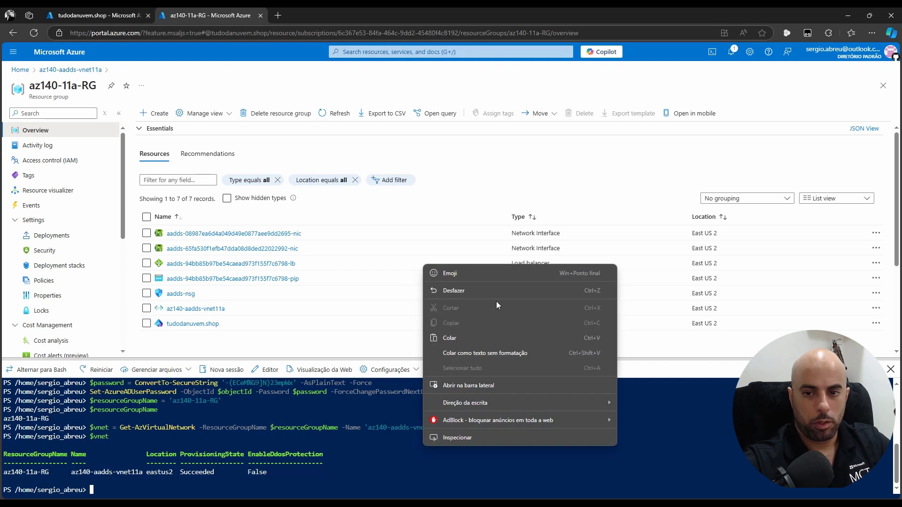
left_click(460, 336)
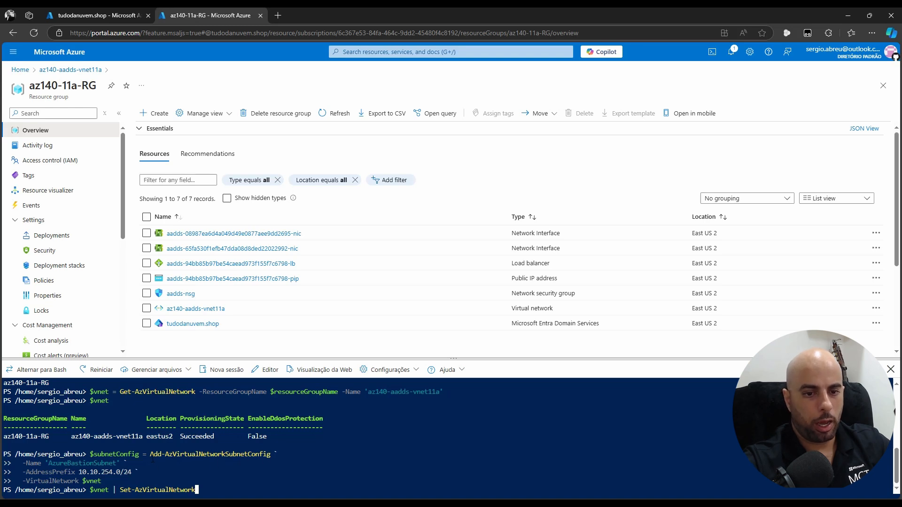
left_click_drag(151, 454, 162, 454)
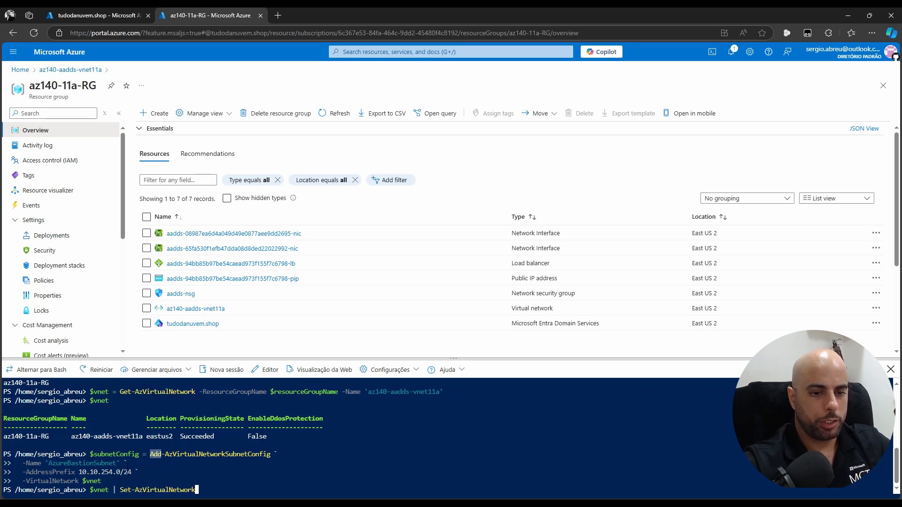
left_click_drag(26, 481, 109, 481)
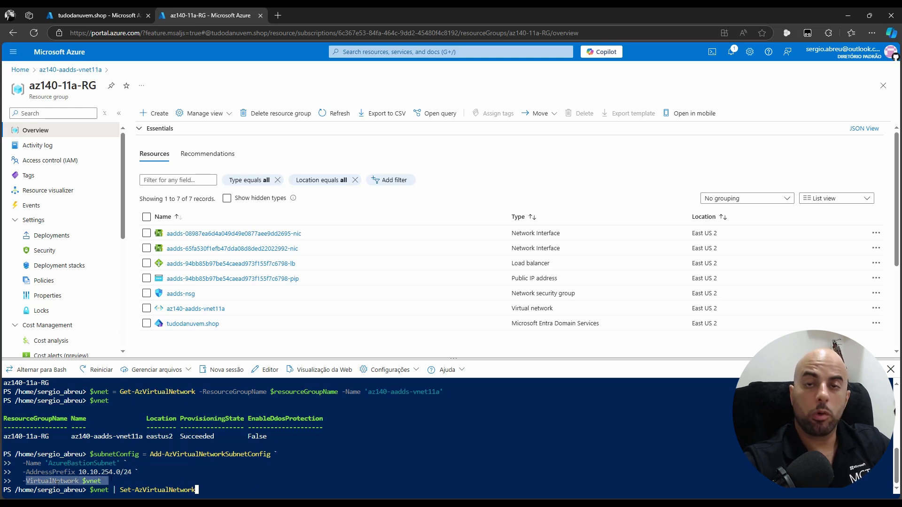
left_click(112, 482)
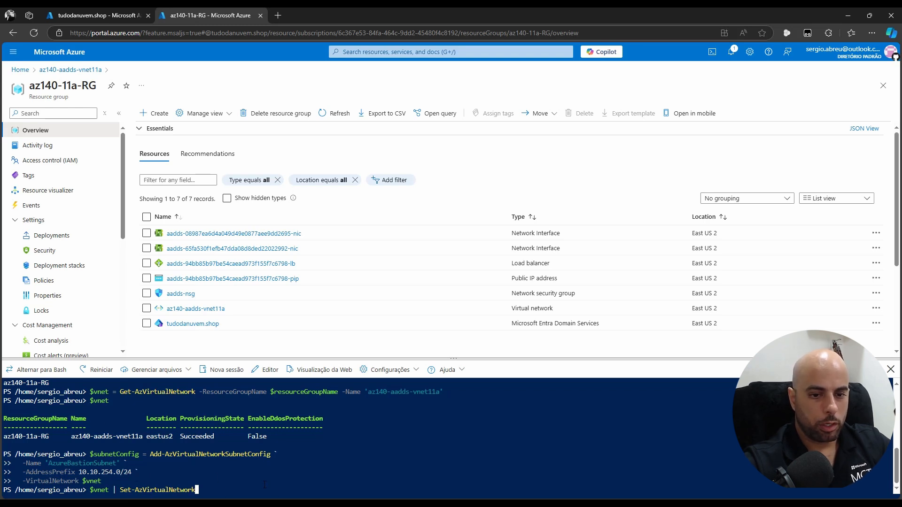
key("Return")
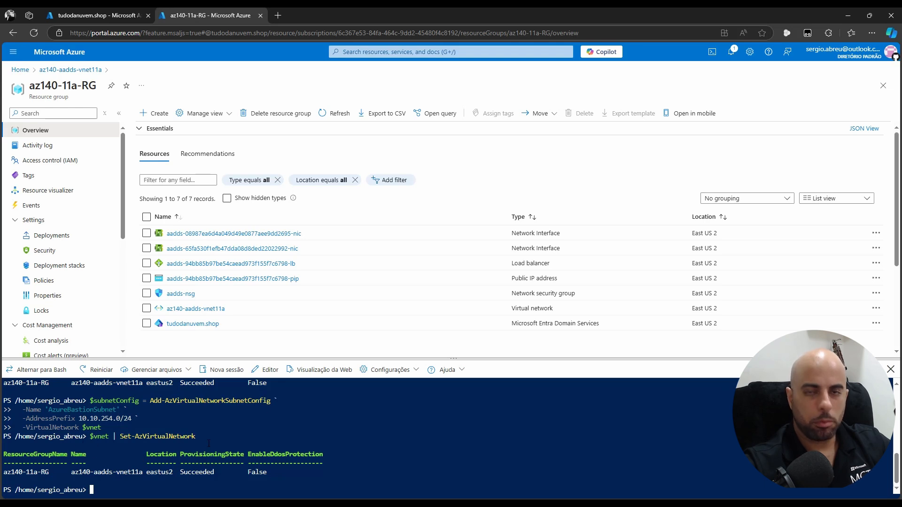
Confirm az140-aadds-vnet11a lists AzureBastionSubnet 10.10.254.0/24 with 251 available IPs, then go Home
left_click(183, 309)
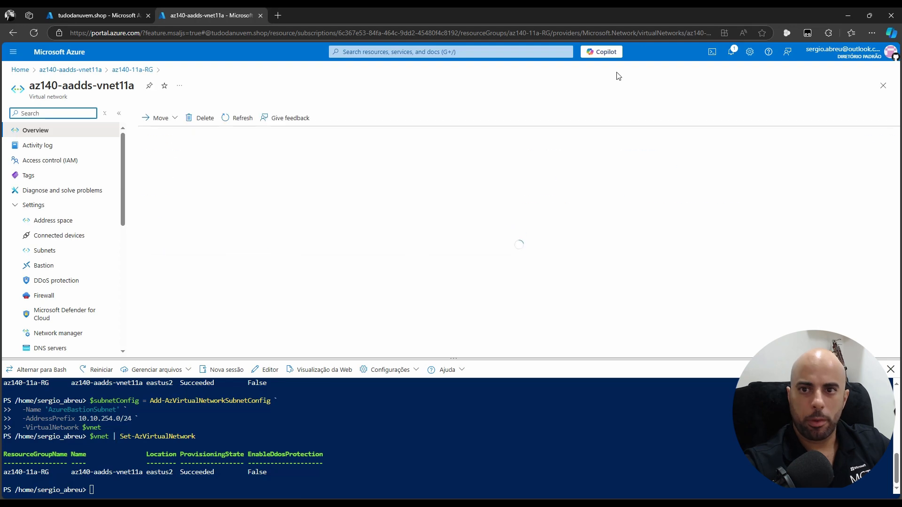
left_click(44, 251)
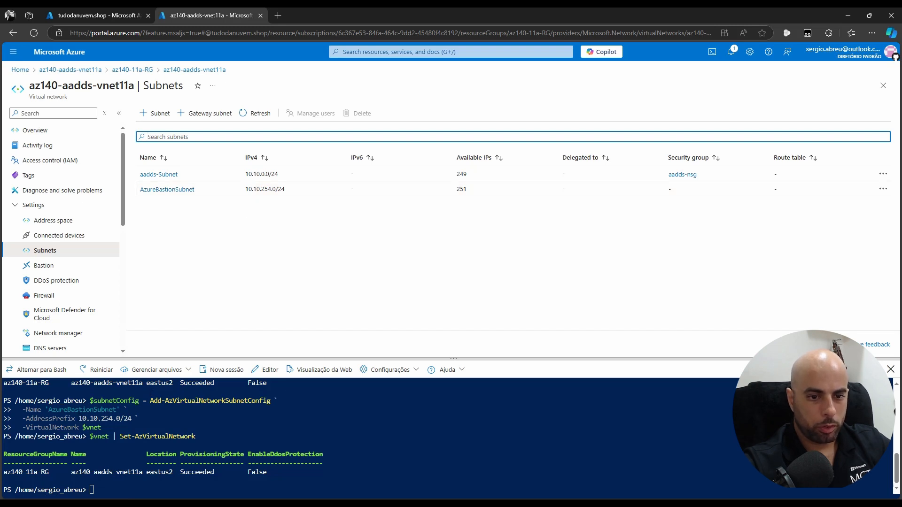
left_click_drag(79, 418, 146, 418)
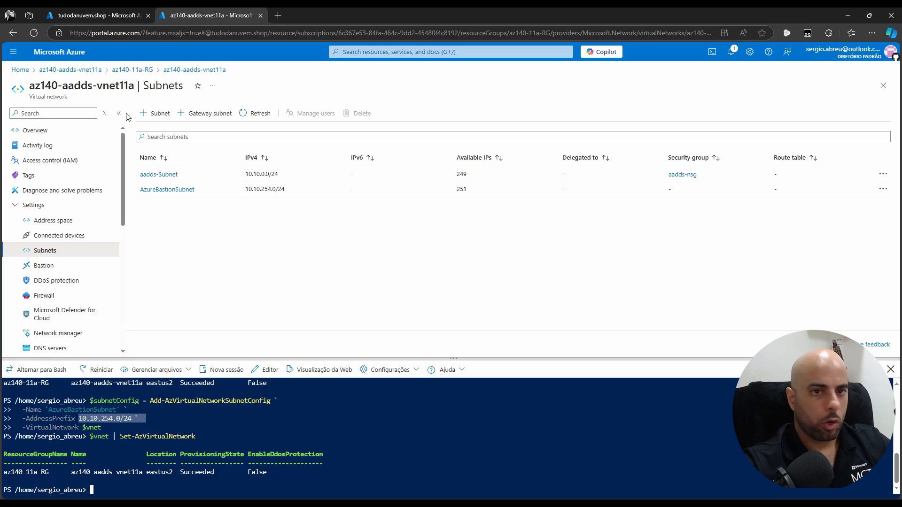
left_click(20, 70)
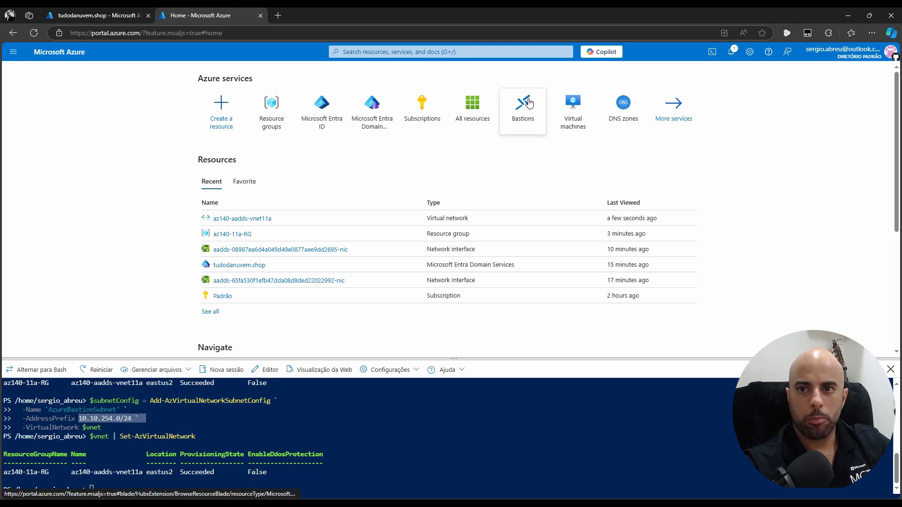
Search the portal for 'bast' to reach the Bastions service
left_click(526, 109)
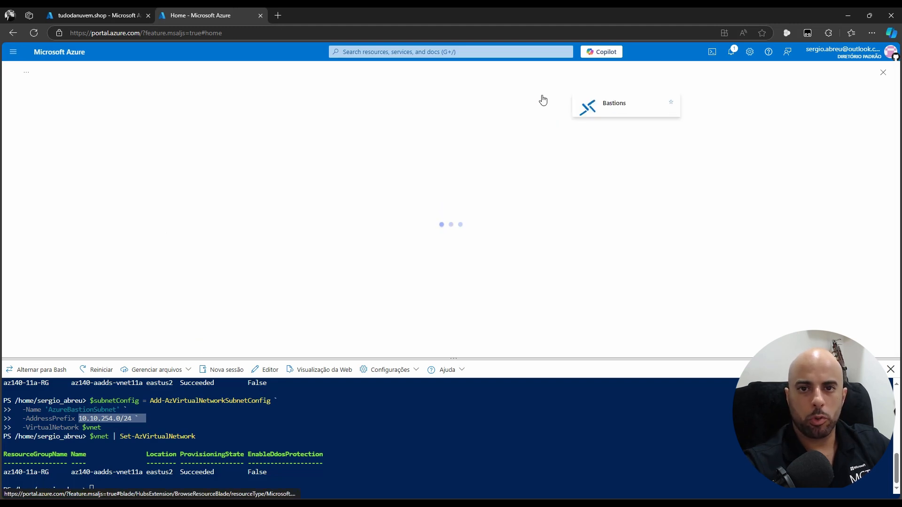
left_click(425, 51)
type("bast")
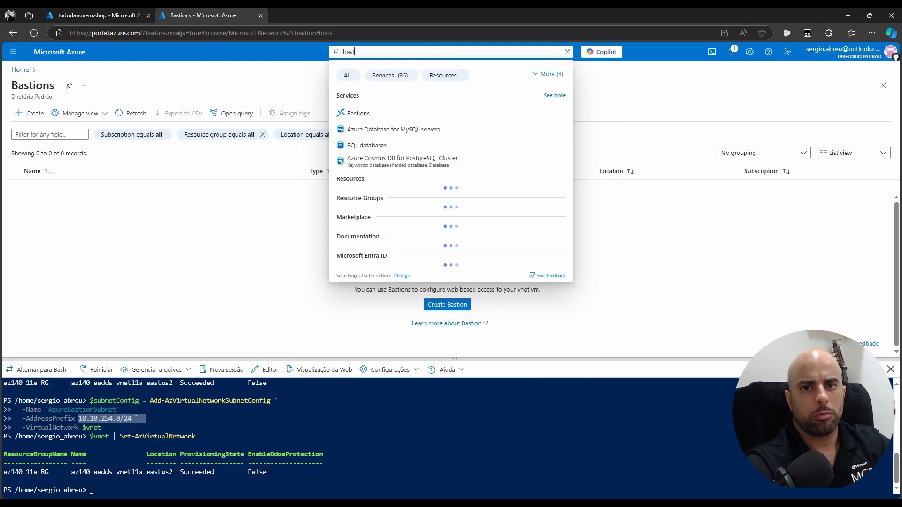
left_click(155, 227)
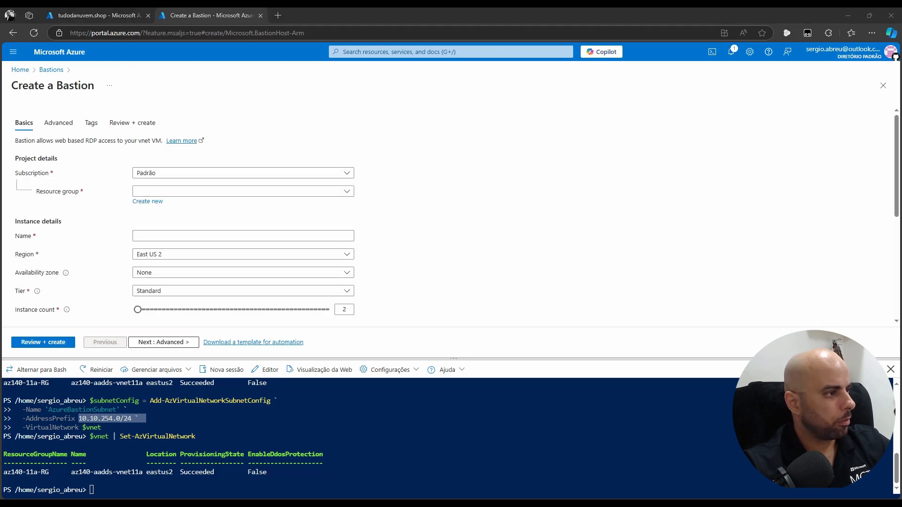
Set resource group az140-11a-RG, name az140-11a-bastion and availability zone None
left_click(179, 195)
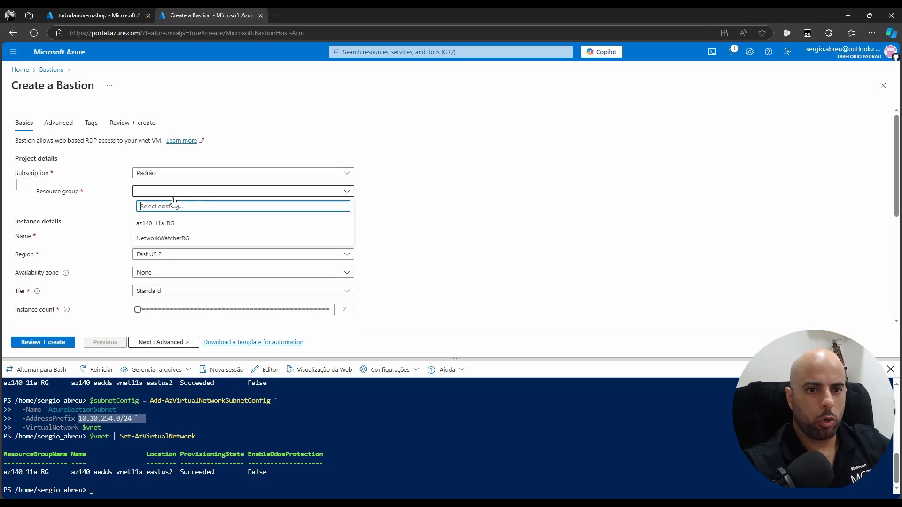
left_click(81, 224)
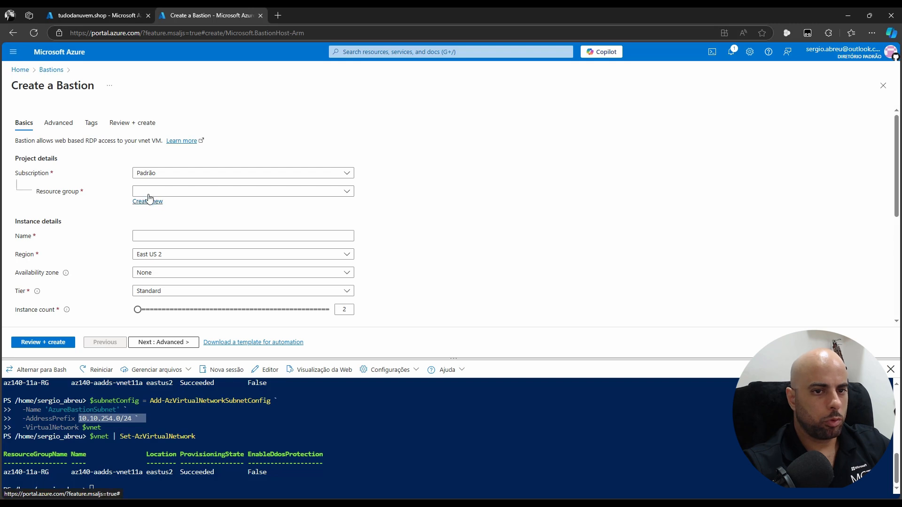
left_click(165, 192)
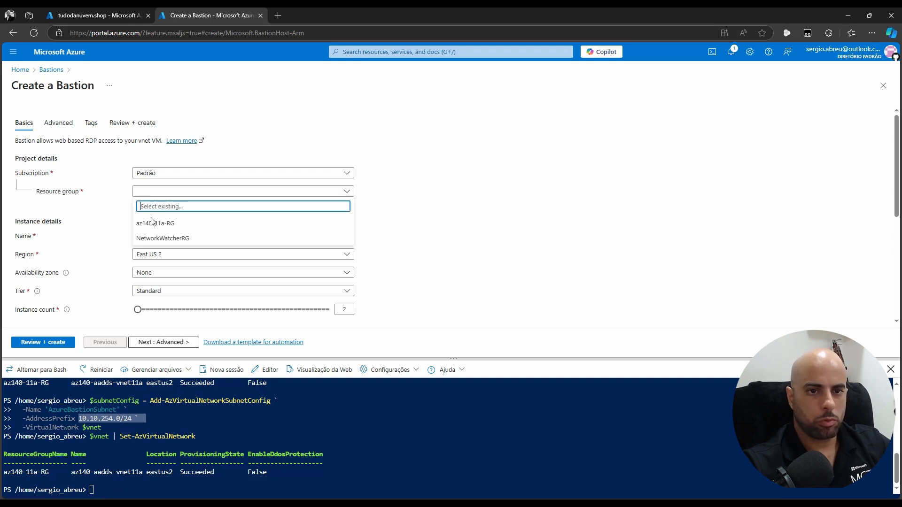
left_click(201, 223)
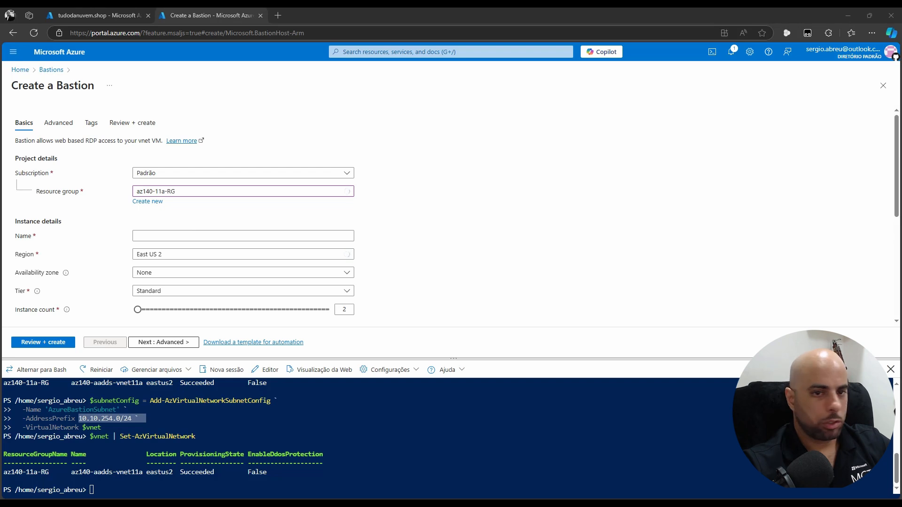
left_click(141, 235)
type("az140-11a-bastion")
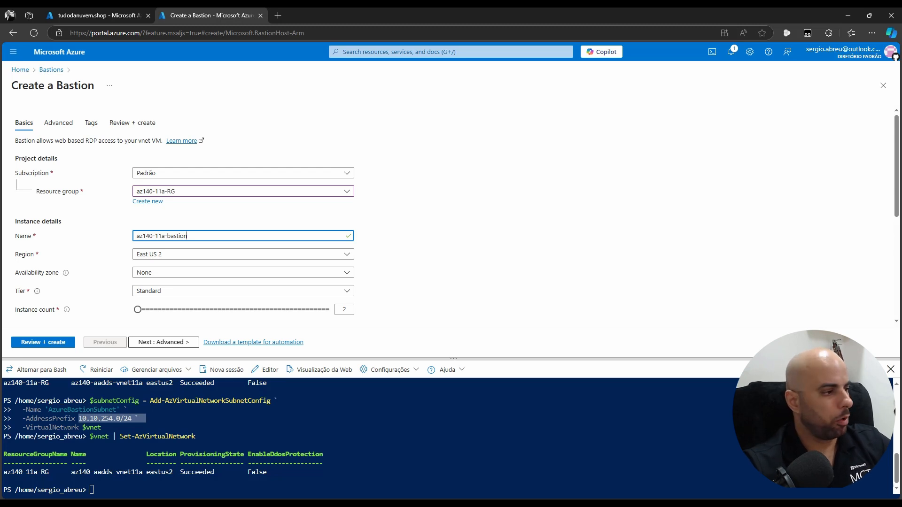
left_click(163, 279)
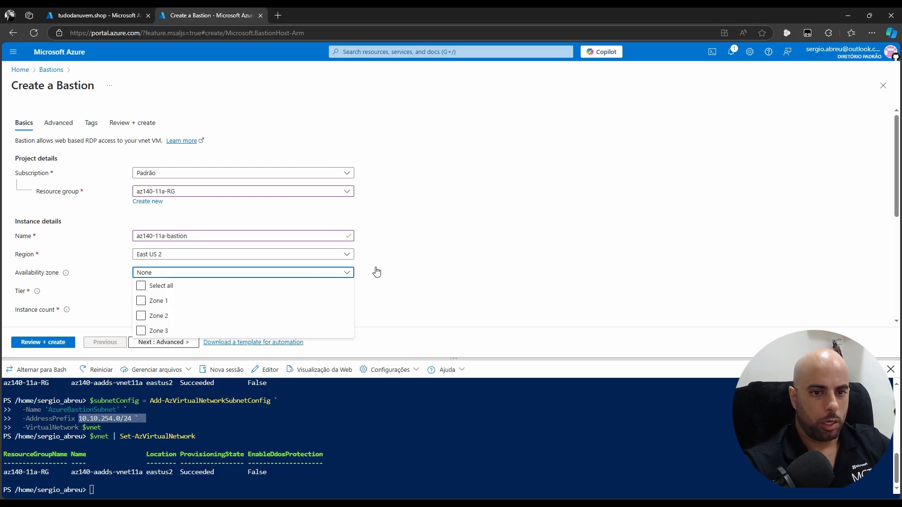
left_click(464, 261)
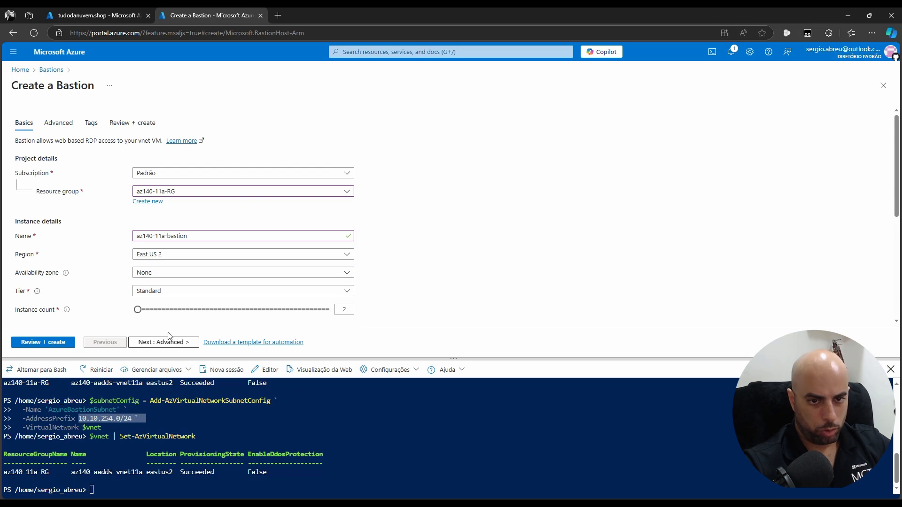
left_click(890, 369)
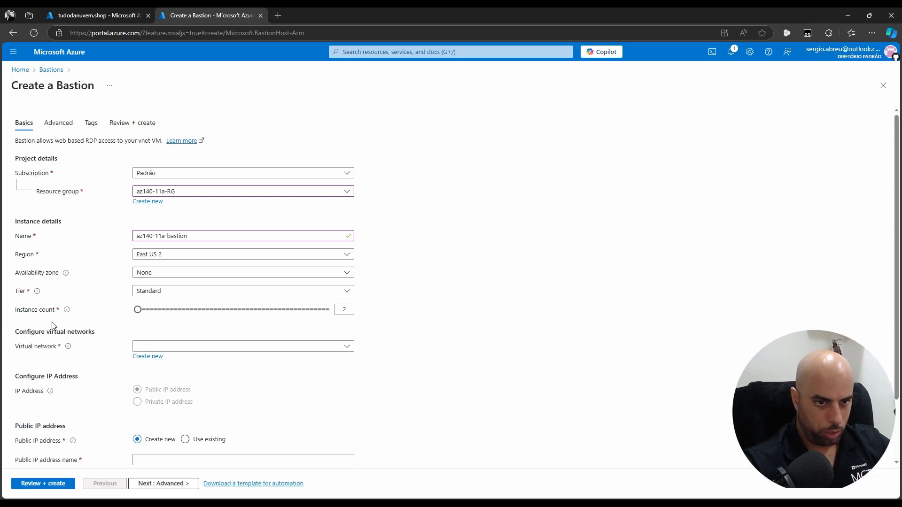
Choose the Basic tier, virtual network az140-aadds-vnet11a and subnet AzureBastionSubnet
left_click(187, 292)
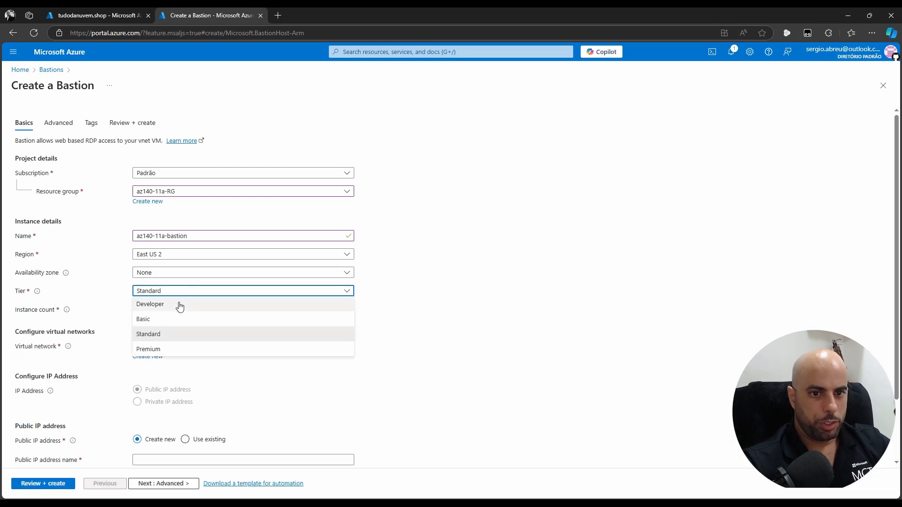
left_click(161, 319)
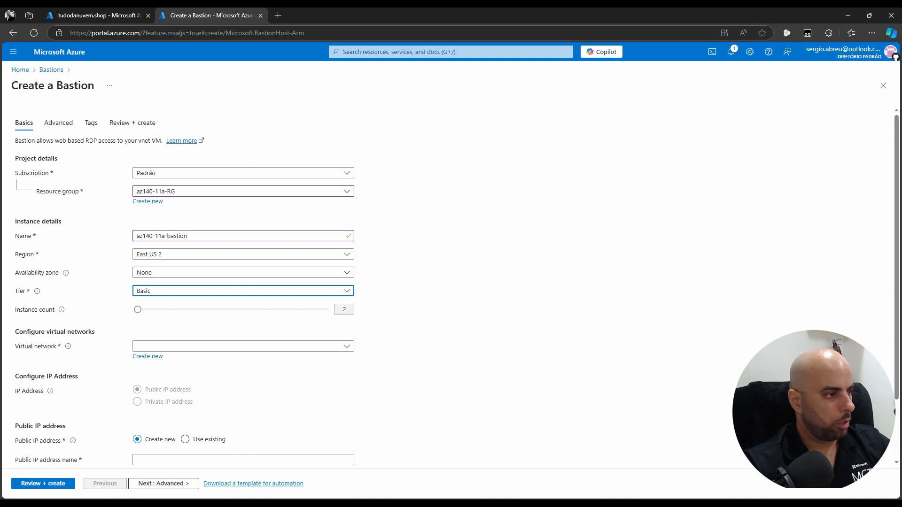
left_click(198, 349)
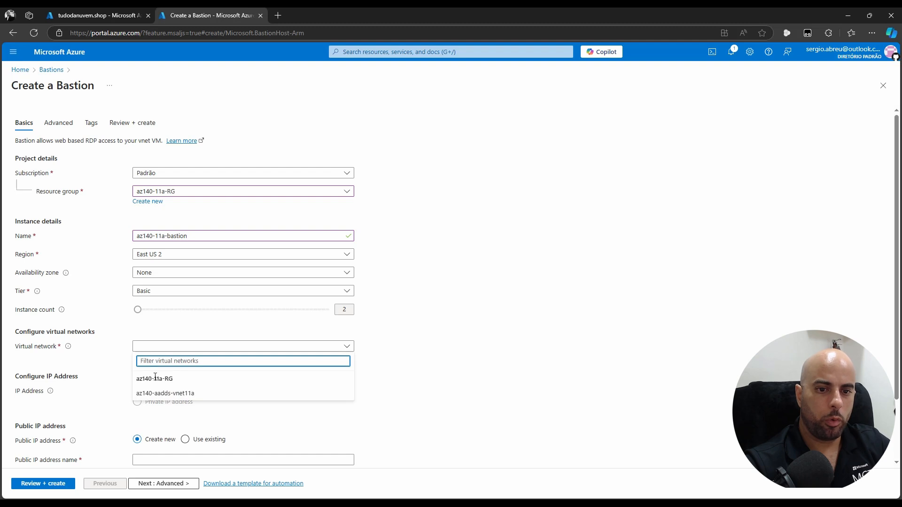
left_click_drag(174, 379, 135, 380)
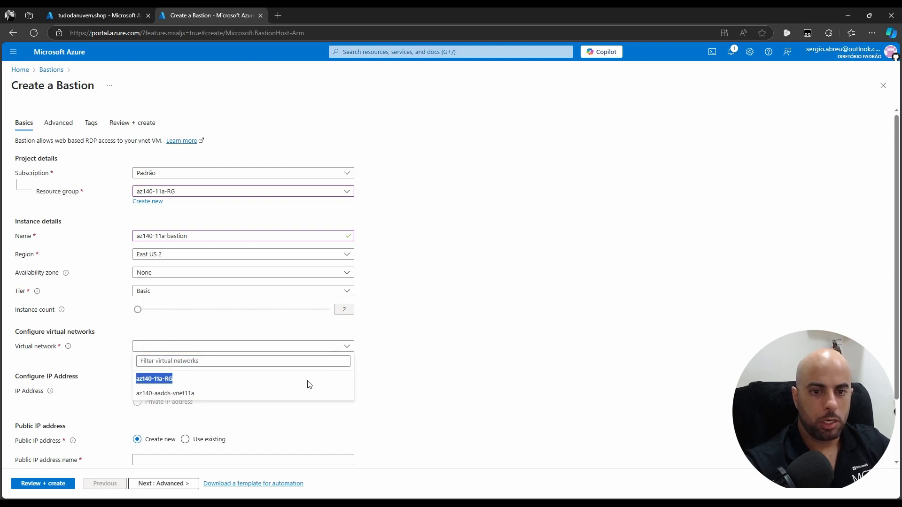
left_click(292, 364)
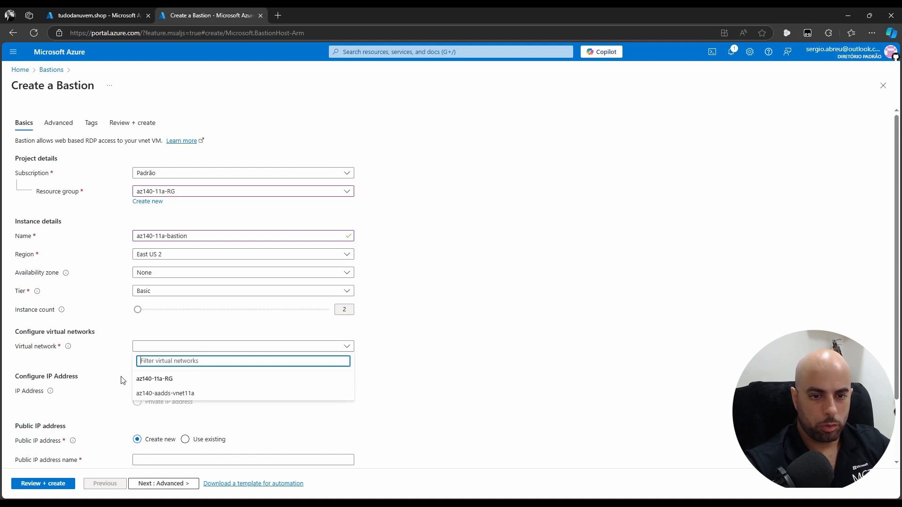
left_click(195, 394)
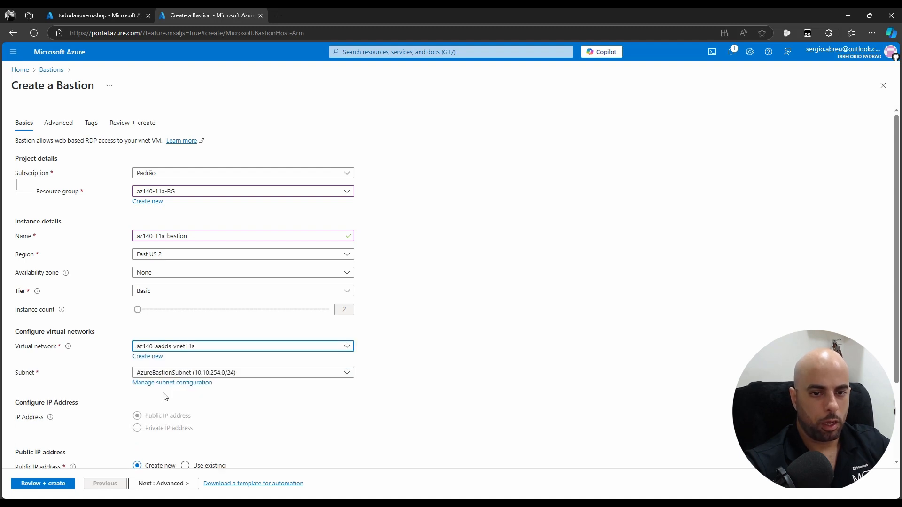
left_click(241, 376)
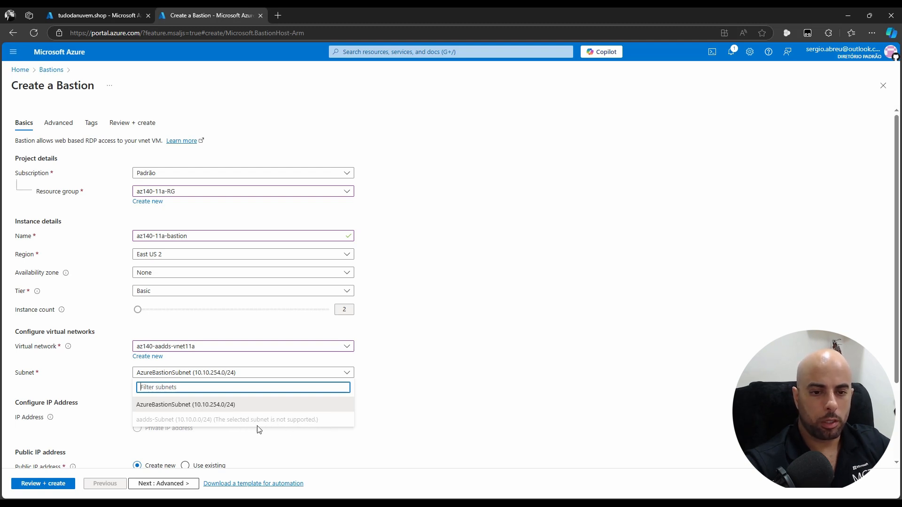
left_click(179, 408)
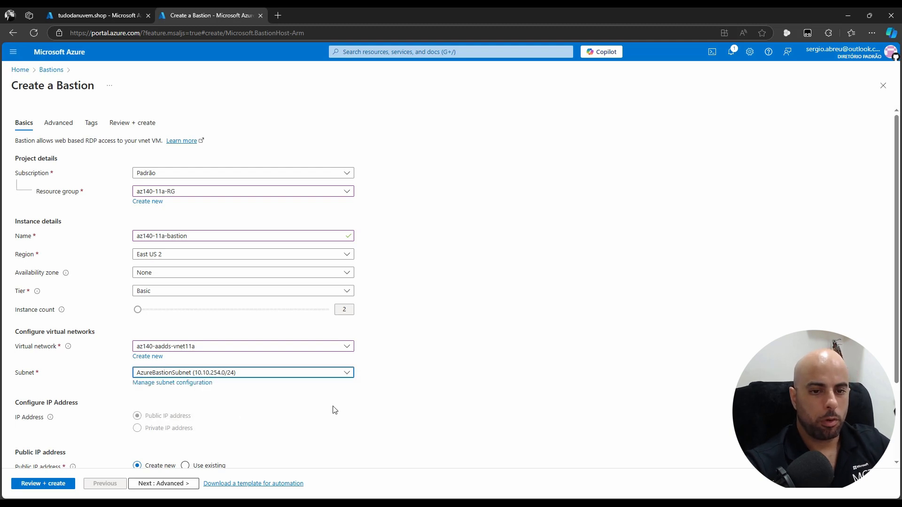
Keep the public IP name az140-aadds-vnet11a-ip and run Review + create
scroll(502, 390, "down", 2)
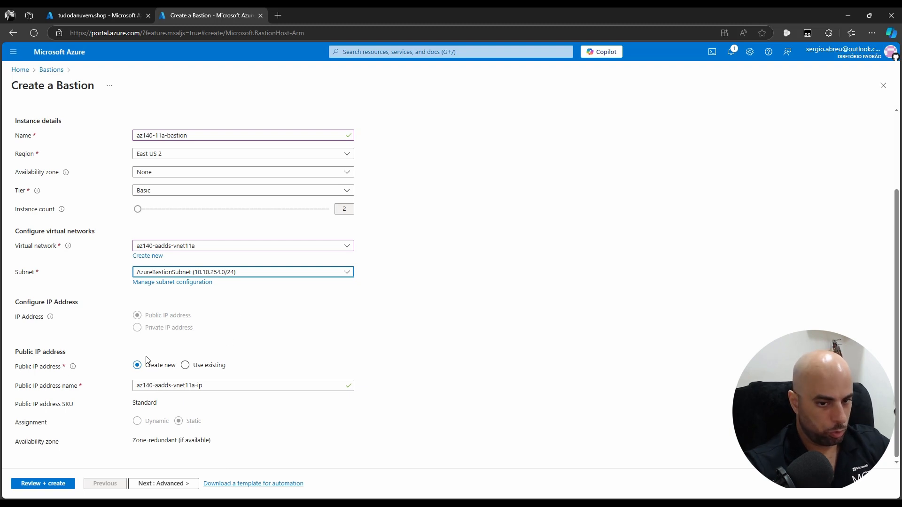
left_click(204, 387)
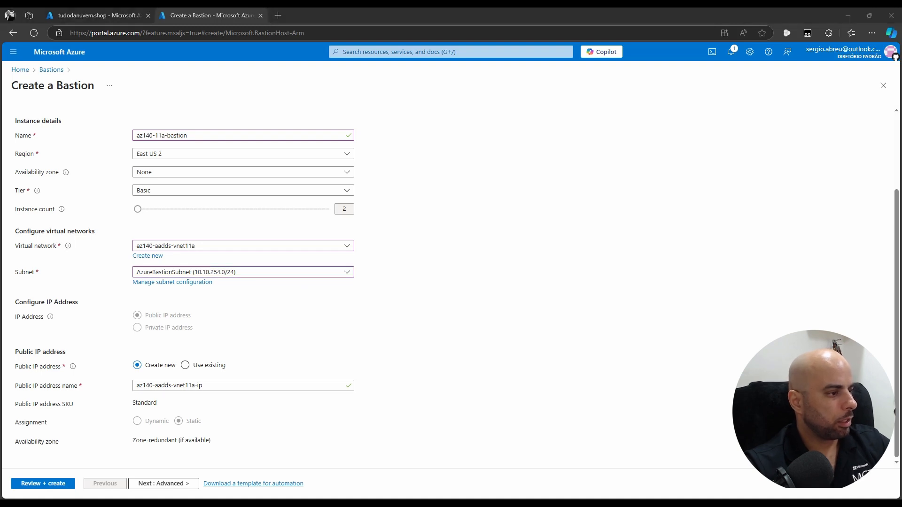
left_click_drag(221, 383, 67, 395)
left_click(219, 385)
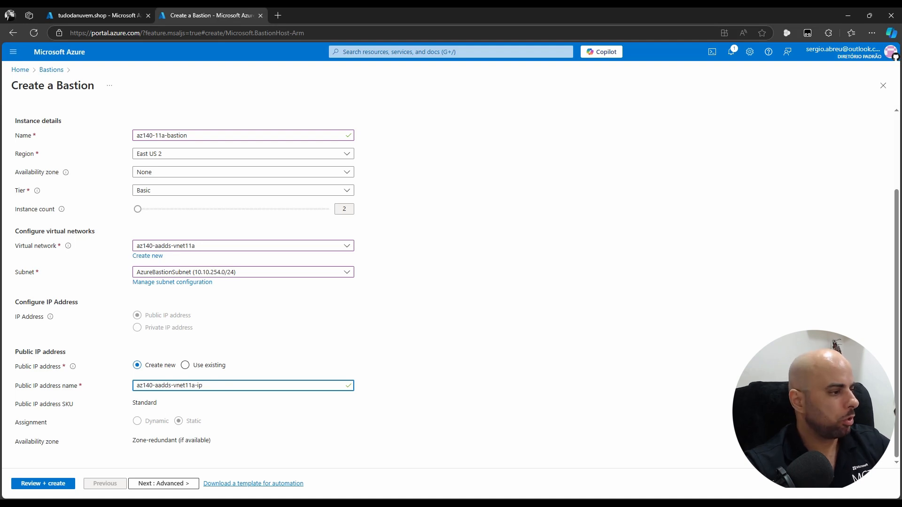
left_click(57, 486)
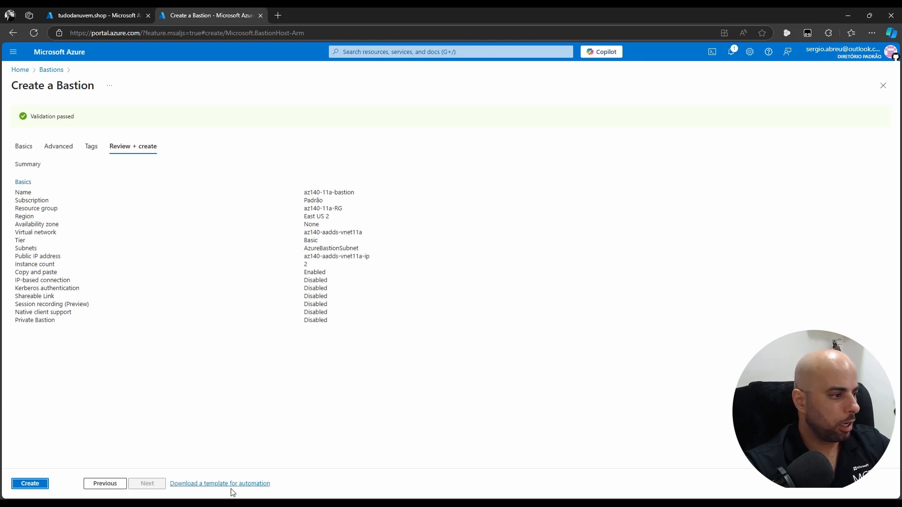
Create az140-11a-bastion and view its deployment and operation details
left_click(30, 483)
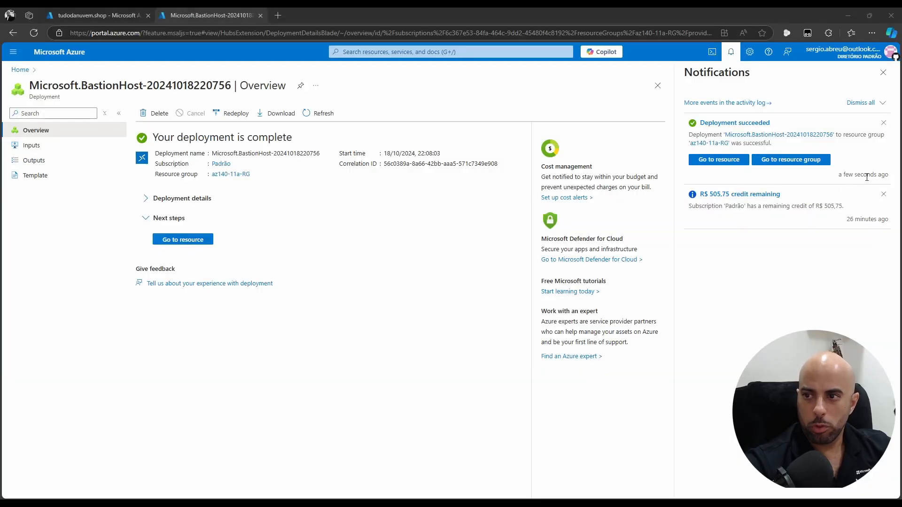
left_click_drag(866, 175, 830, 179)
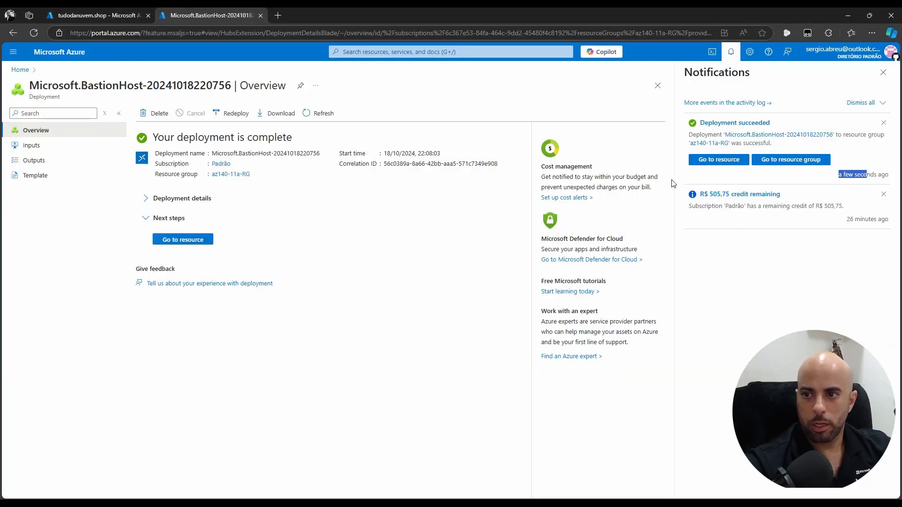
left_click(145, 198)
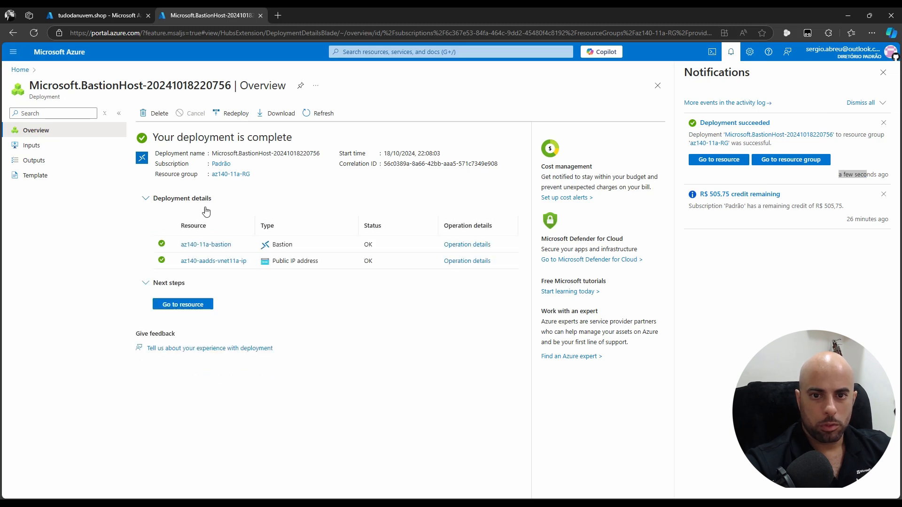
left_click(473, 245)
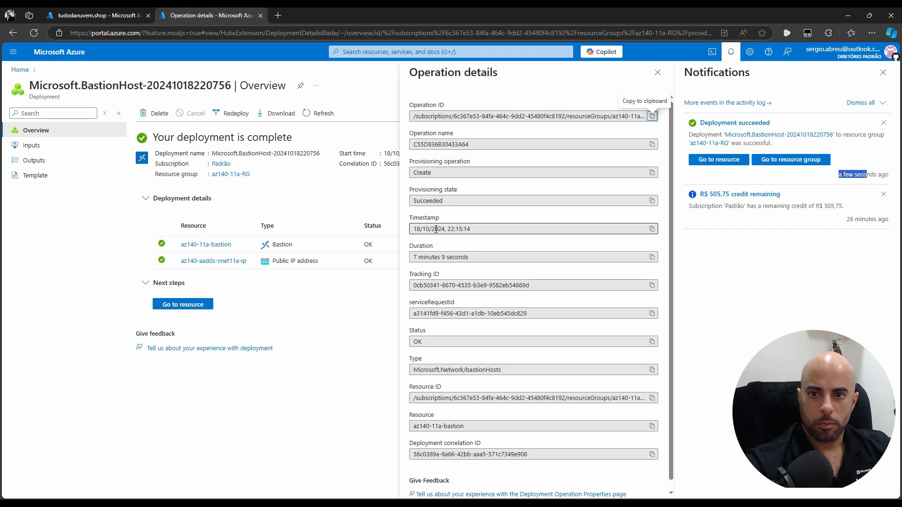
Review the deployment timestamp and 7 minutes 9 seconds duration, then return to Home
left_click_drag(437, 228, 489, 229)
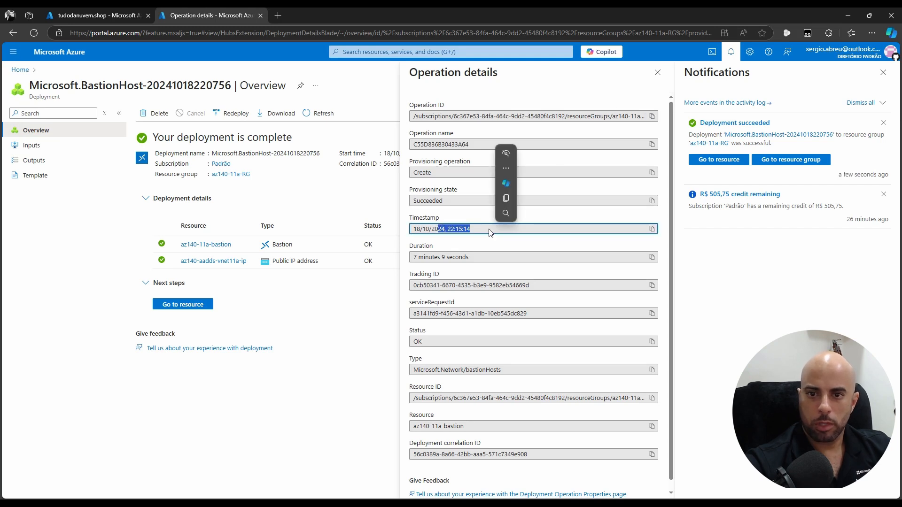
left_click(413, 257)
left_click_drag(413, 257, 526, 257)
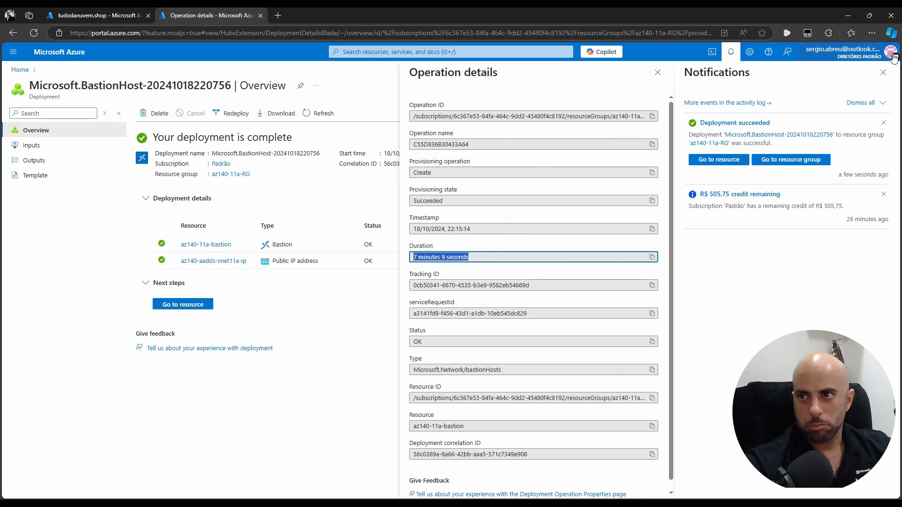
left_click(887, 75)
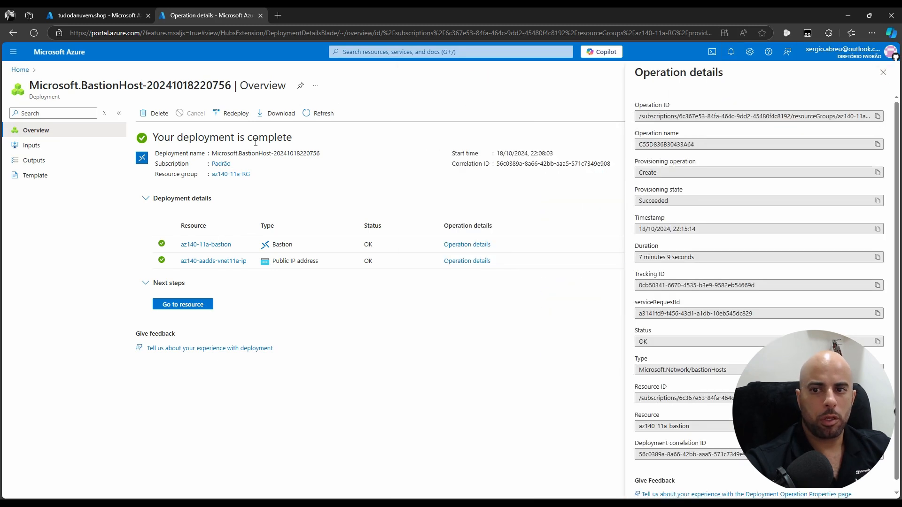
left_click(882, 73)
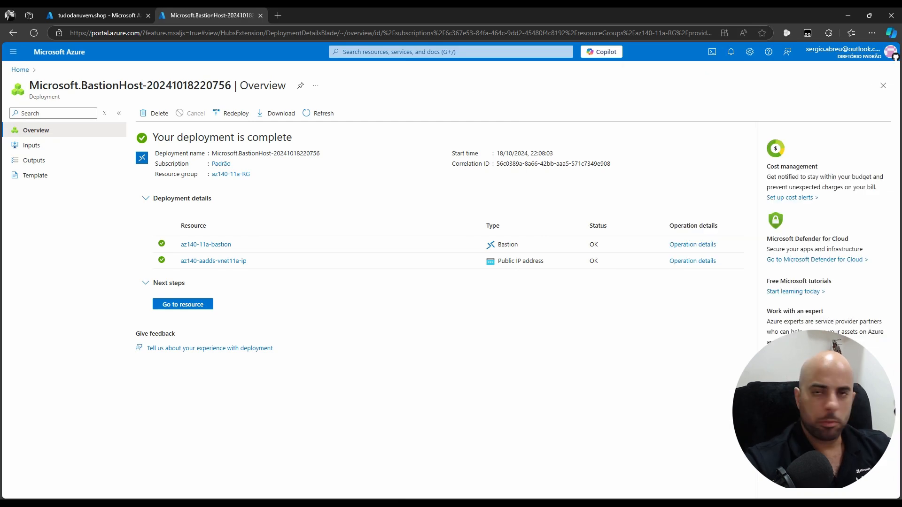
left_click(20, 70)
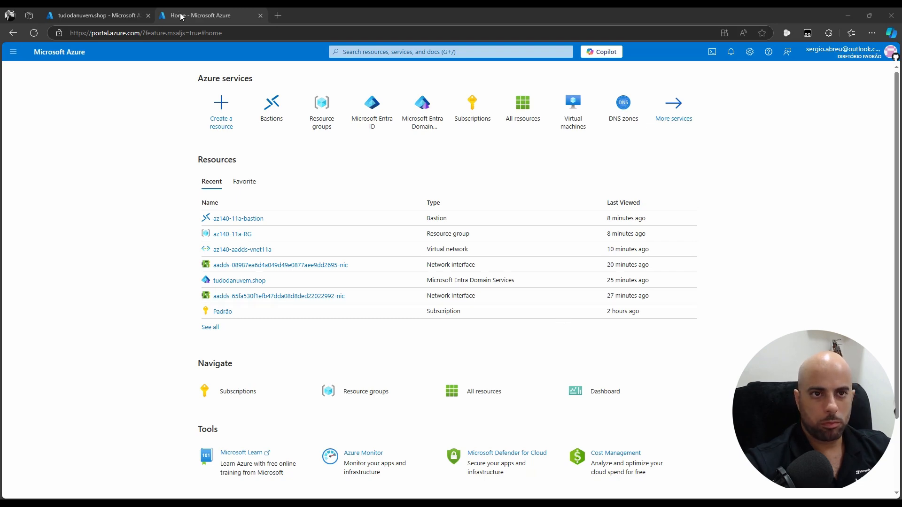
Paste the four-line group membership script into Notepad
left_click(94, 16)
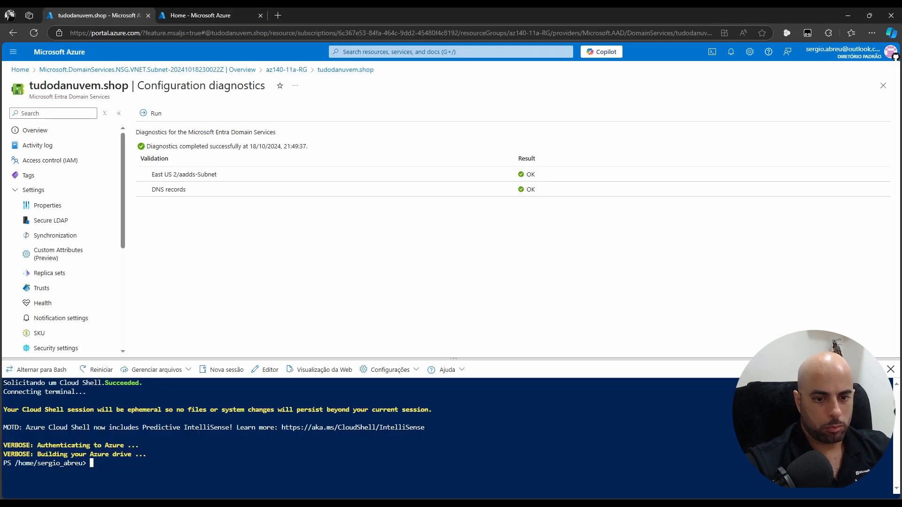
key("alt+Tab")
type("Connect-AzureAD $groupObjectId = (Get-AzureADGroup -Filter \"DisplayName eq 'AAD DC Administrators'\").ObjectId $userObjectId = (Get-AzureADUser -Filter \"MailNickName eq 'aadadmin1'\").ObjectId Add-AzureADGroupMember -ObjectId $groupObjectId -RefObjectId $userObjectId")
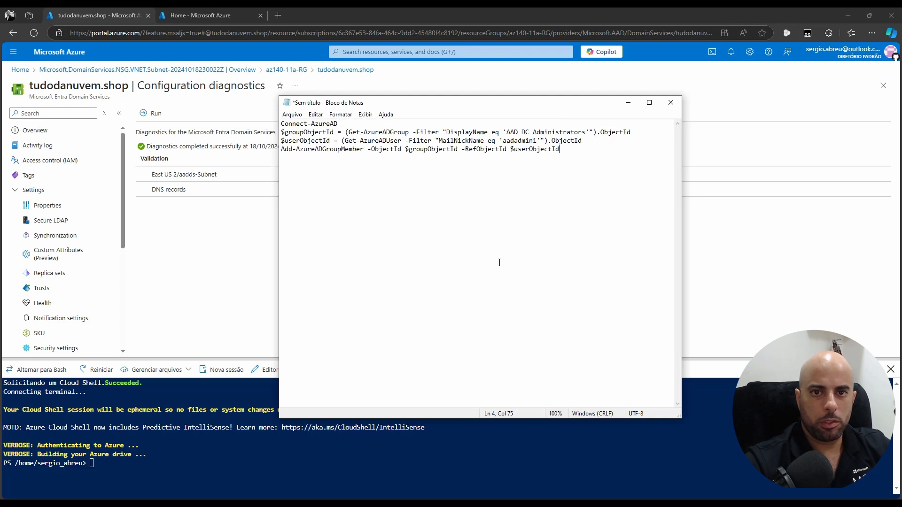
left_click_drag(356, 123, 281, 124)
key("ctrl+c")
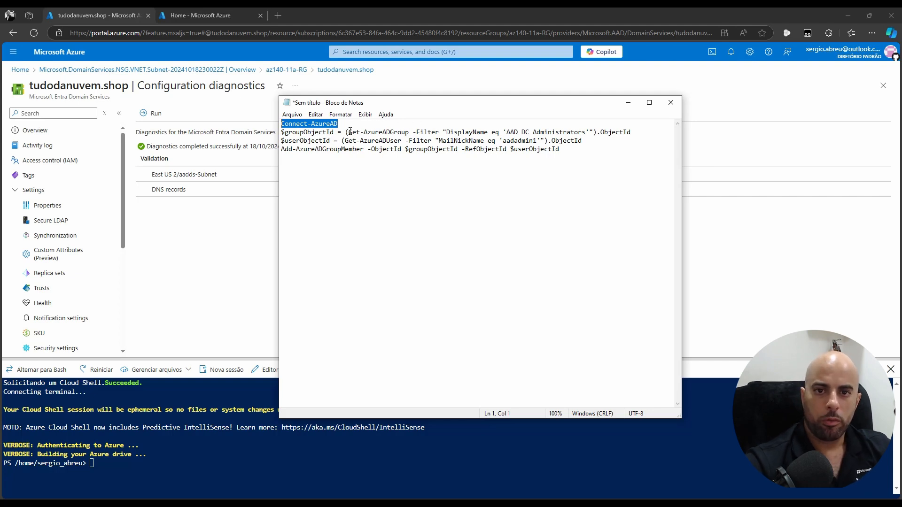
Go over the group lookup's DisplayName eq filter, userObjectId and aadadmin1, then select the whole script
left_click_drag(349, 131, 392, 131)
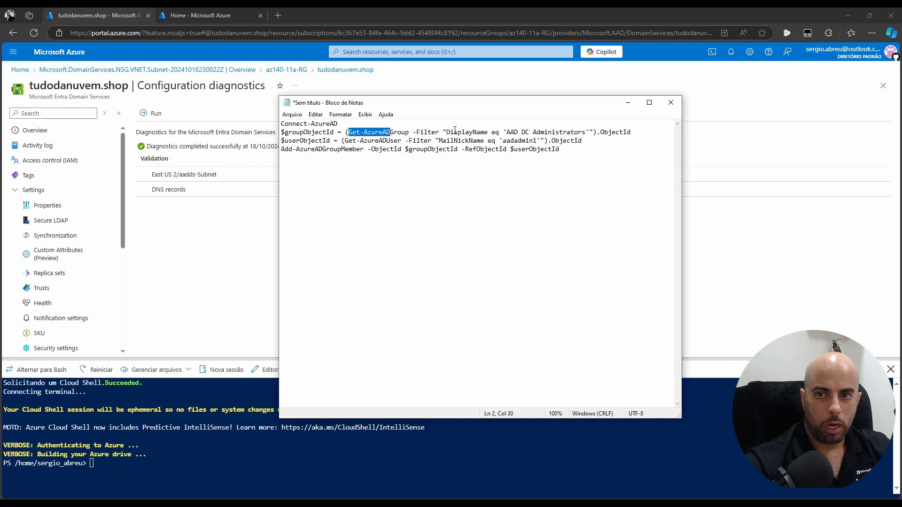
left_click_drag(444, 133, 490, 134)
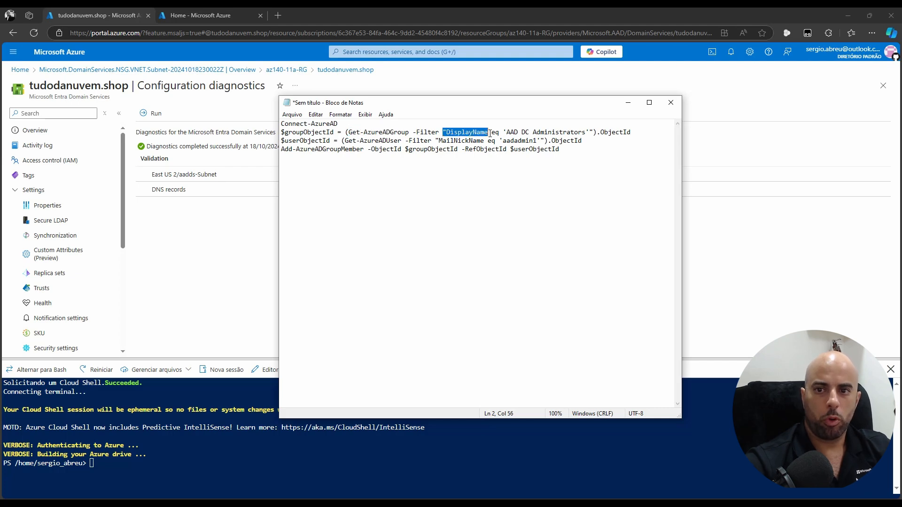
double_click(494, 133)
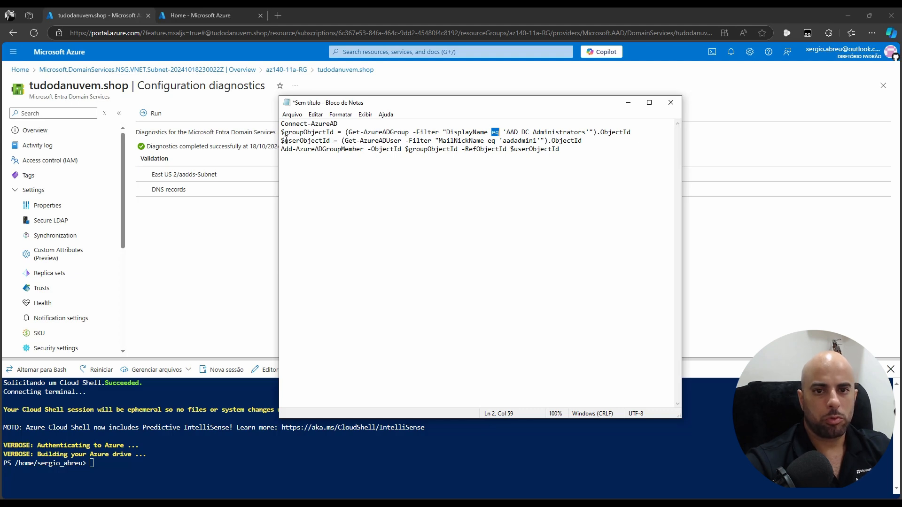
left_click_drag(285, 141, 331, 141)
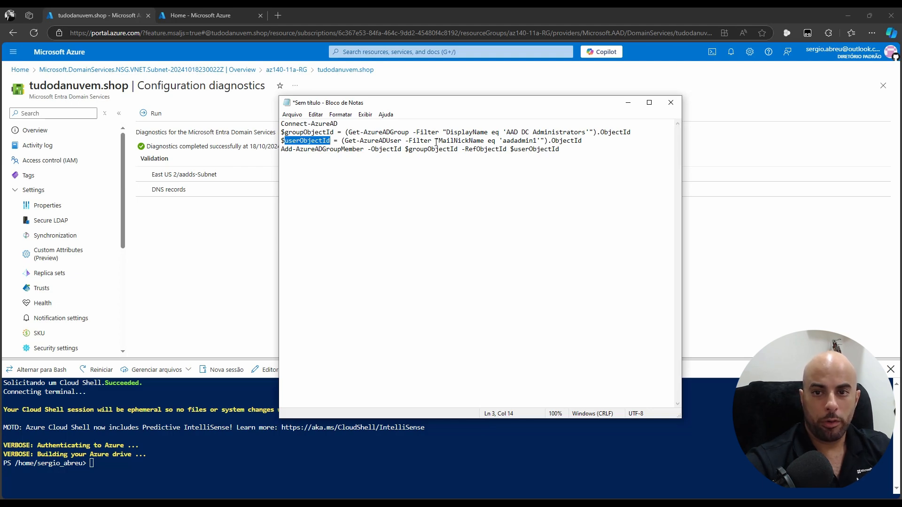
left_click_drag(537, 141, 506, 141)
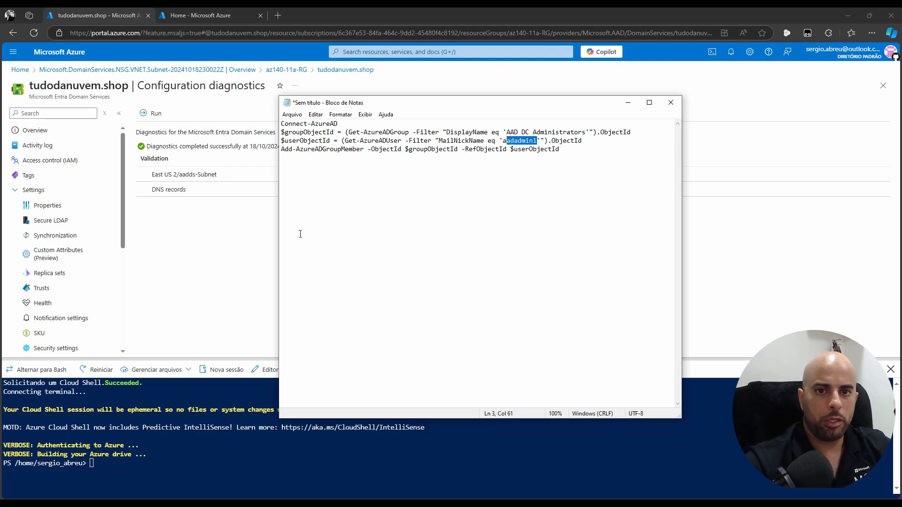
key("ctrl+a")
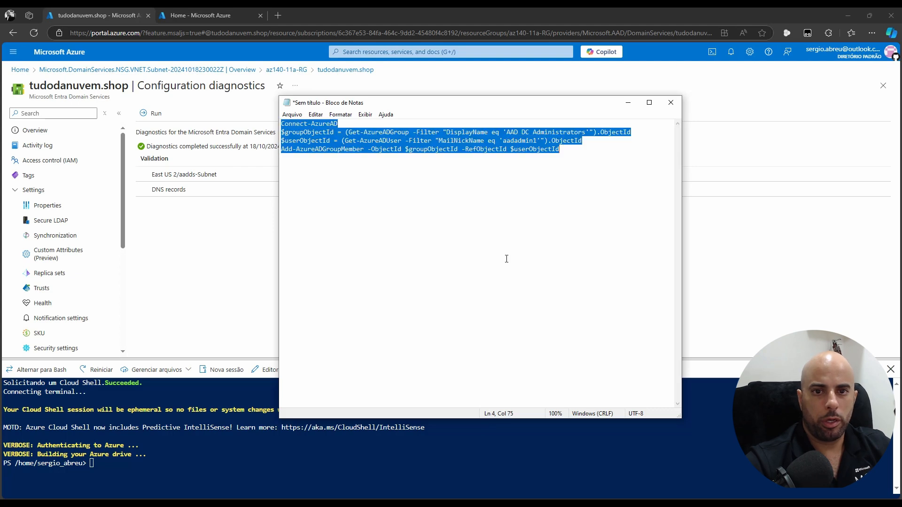
Paste the script into Cloud Shell, running Connect-AzureAD and both ObjectId lookups
right_click(229, 453)
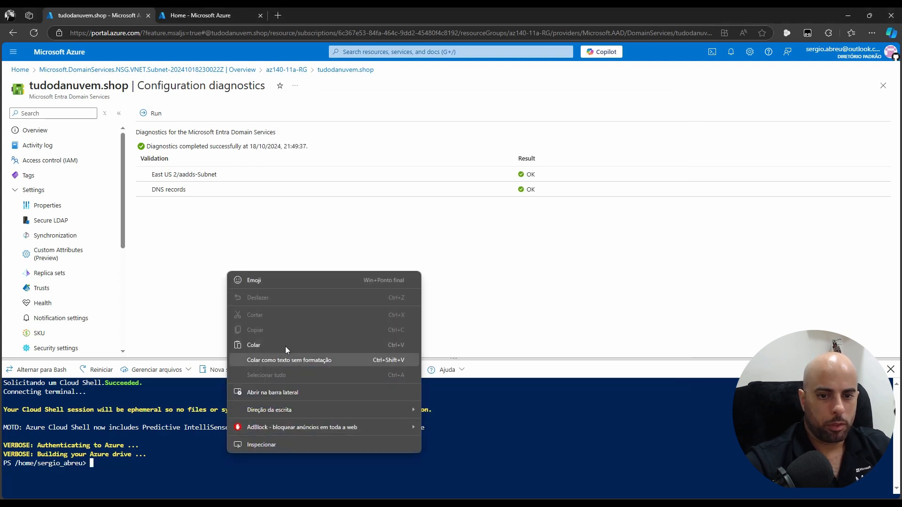
left_click(285, 345)
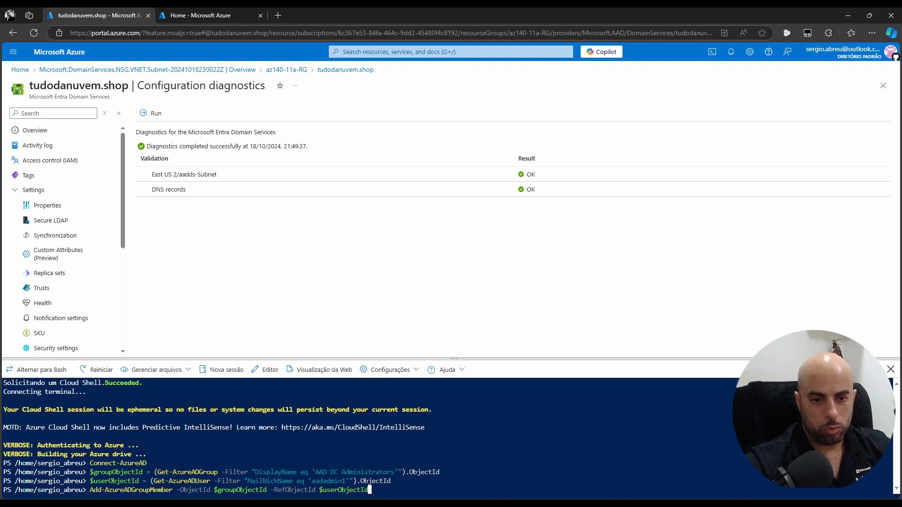
right_click(128, 484)
left_click(440, 443)
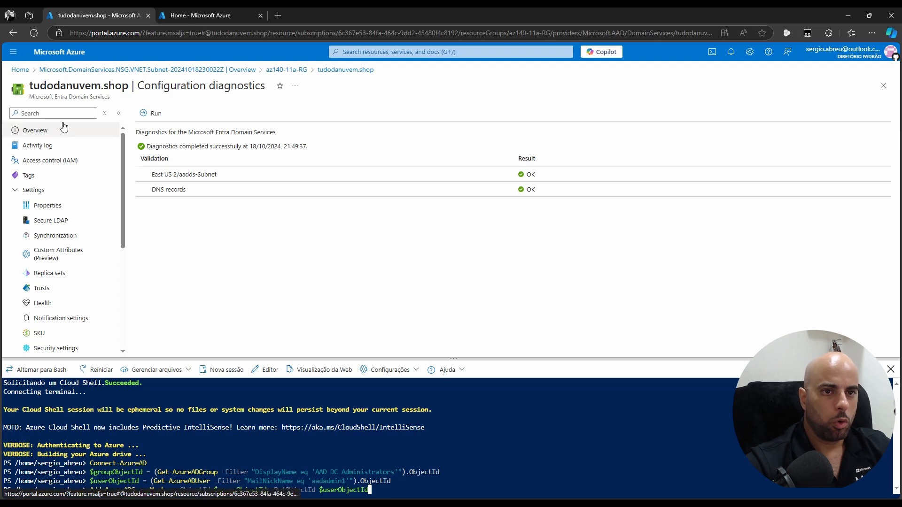
Open aadadmin1's Groups page from Microsoft Entra ID Users
left_click(27, 73)
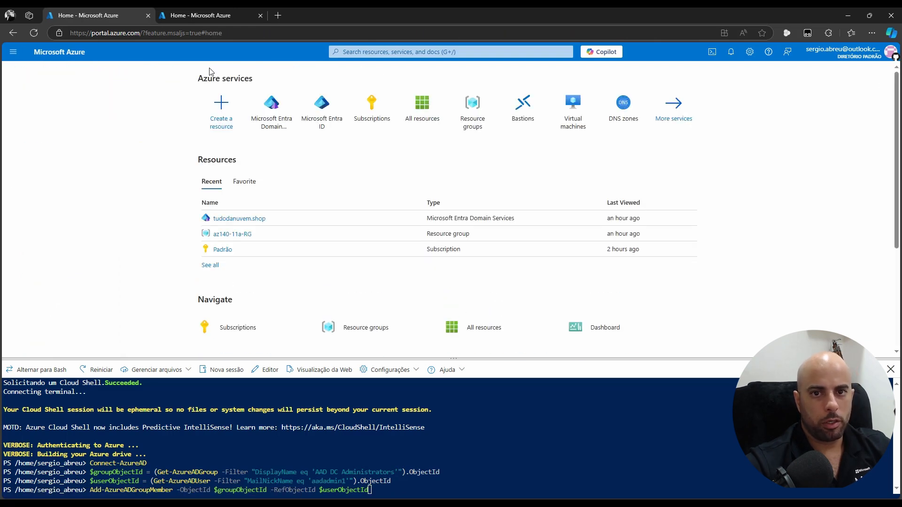
left_click(339, 109)
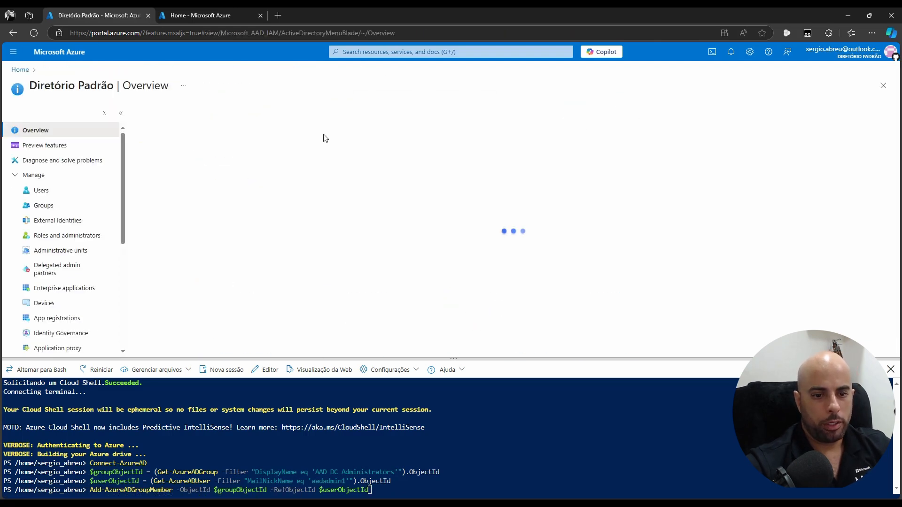
left_click(61, 190)
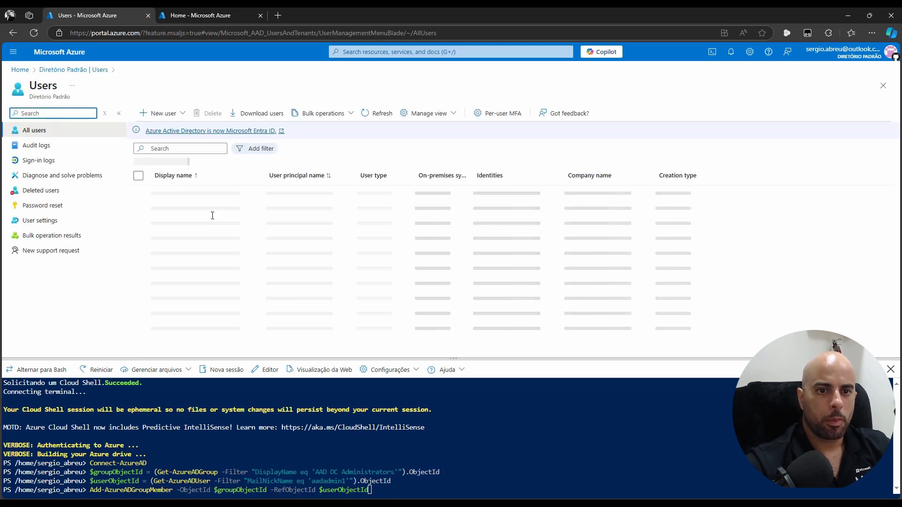
left_click(176, 195)
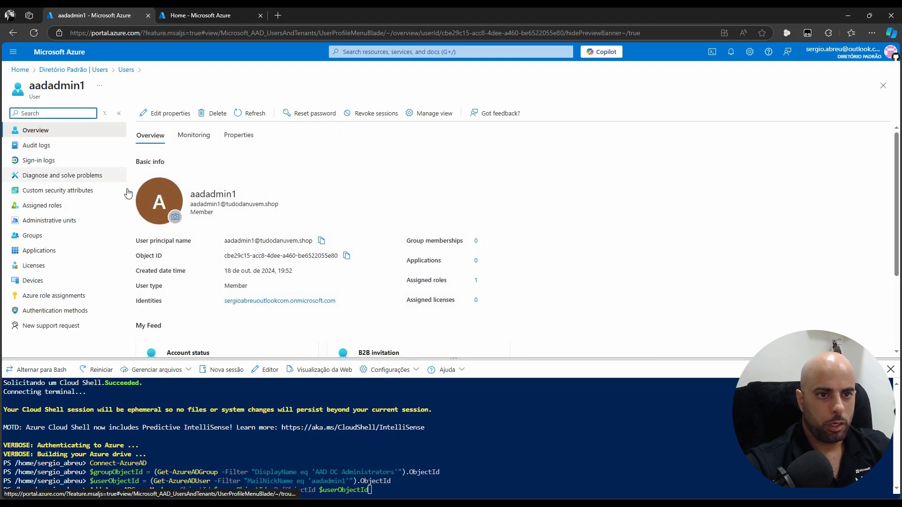
left_click(23, 235)
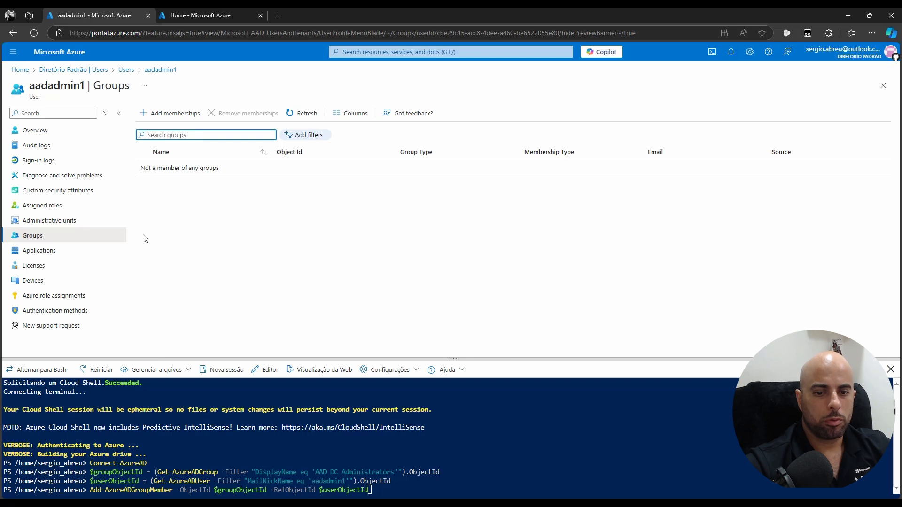
Run Add-AzureADGroupMember and refresh to see AAD DC Administrators listed
left_click(442, 482)
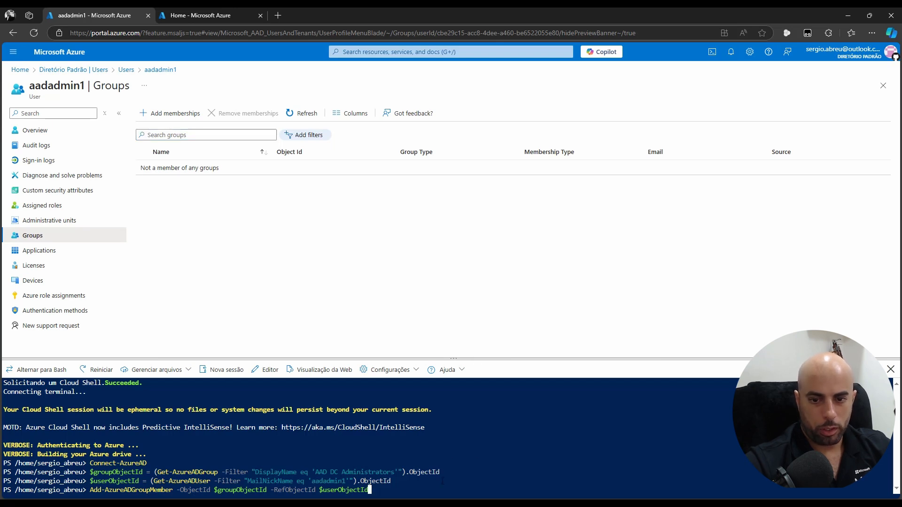
key("Return")
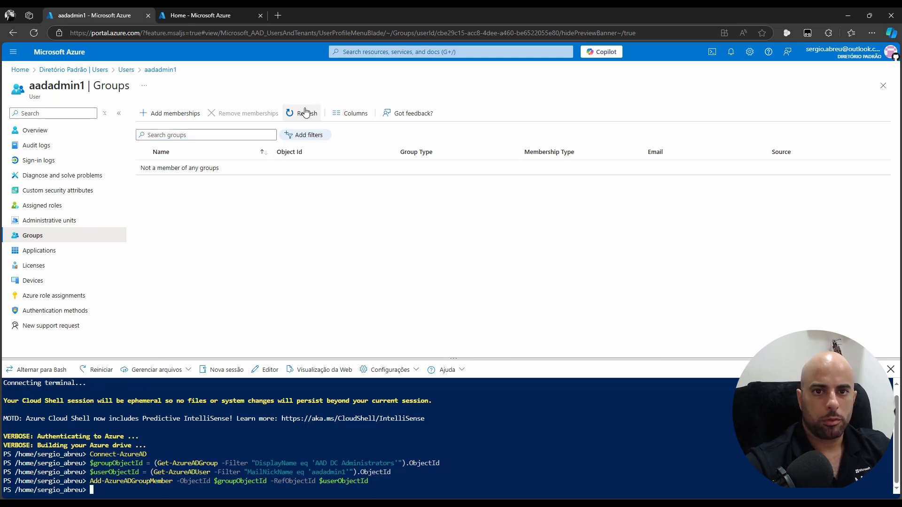
left_click(305, 113)
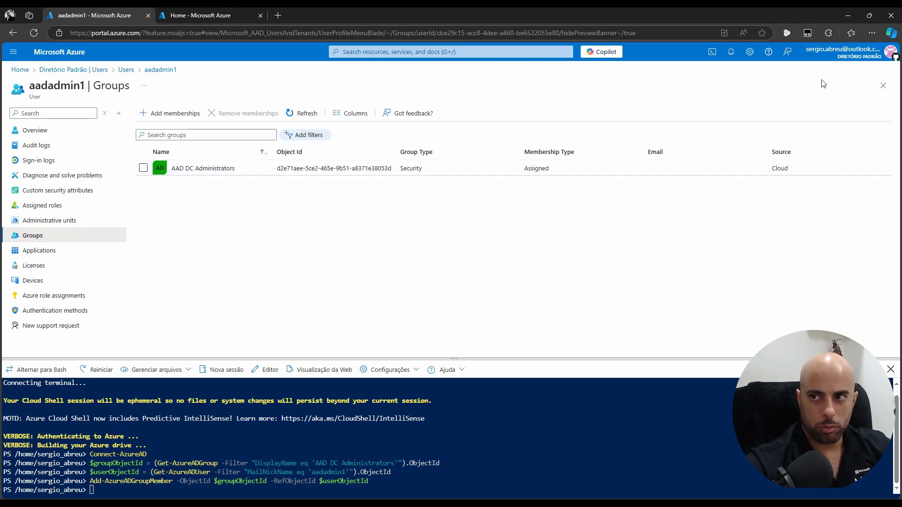
left_click(882, 85)
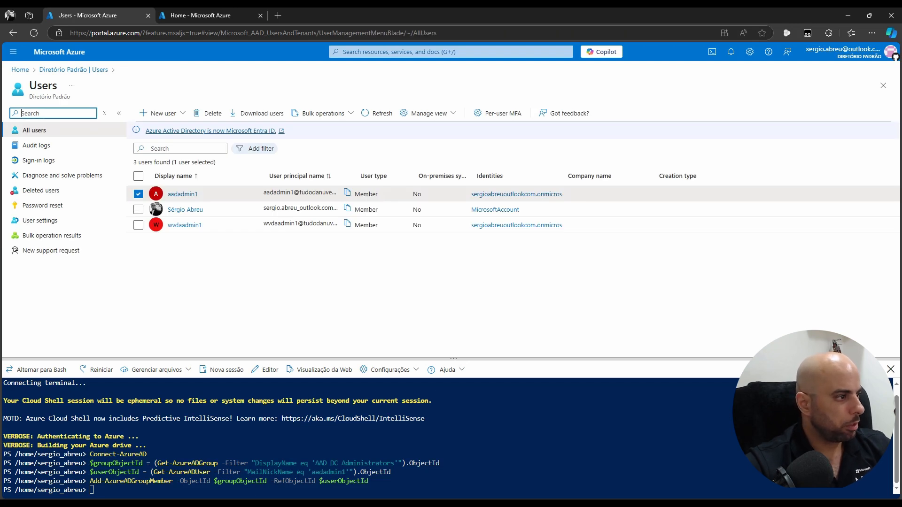
Confirm the Virtual machines list is empty, then return to the Azure Home page
left_click(22, 72)
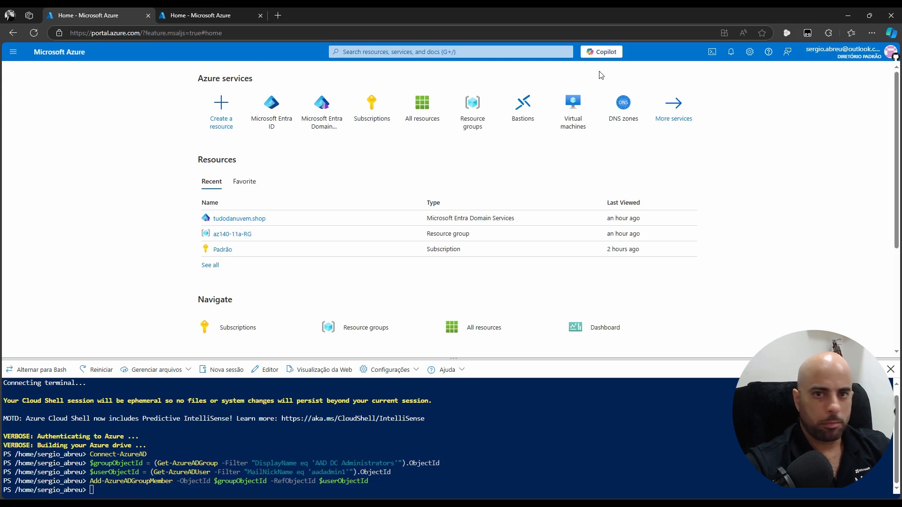
left_click(580, 107)
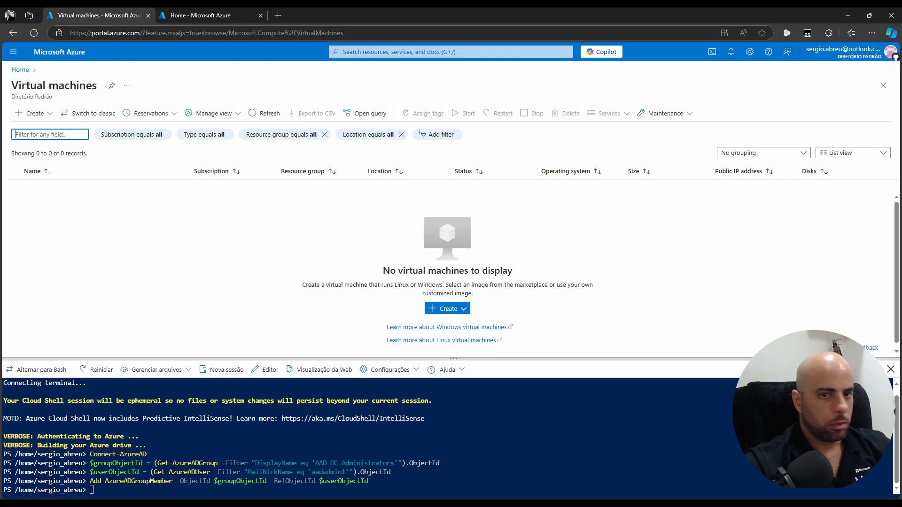
left_click(19, 70)
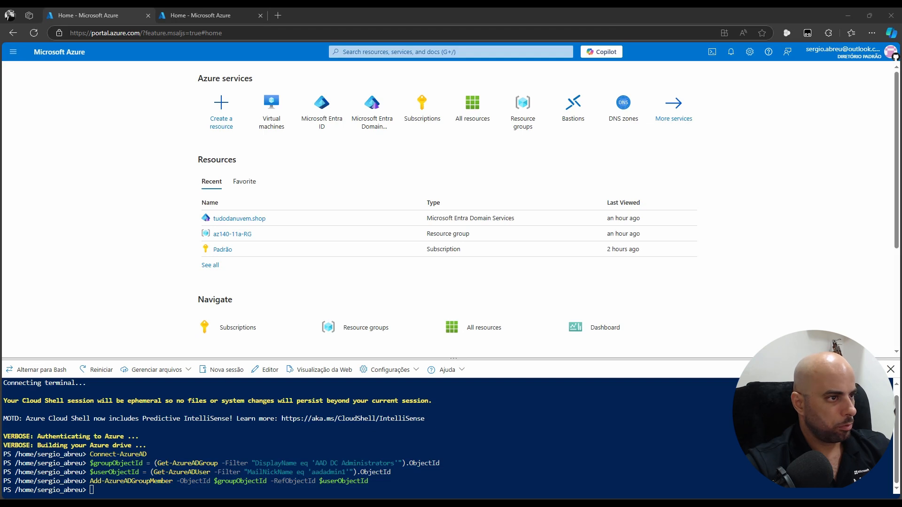
Paste the az140-aadds-vnet11a cl-Subnet 10.10.255.0/24 script into Notepad and run it in Cloud Shell
key("alt+Tab")
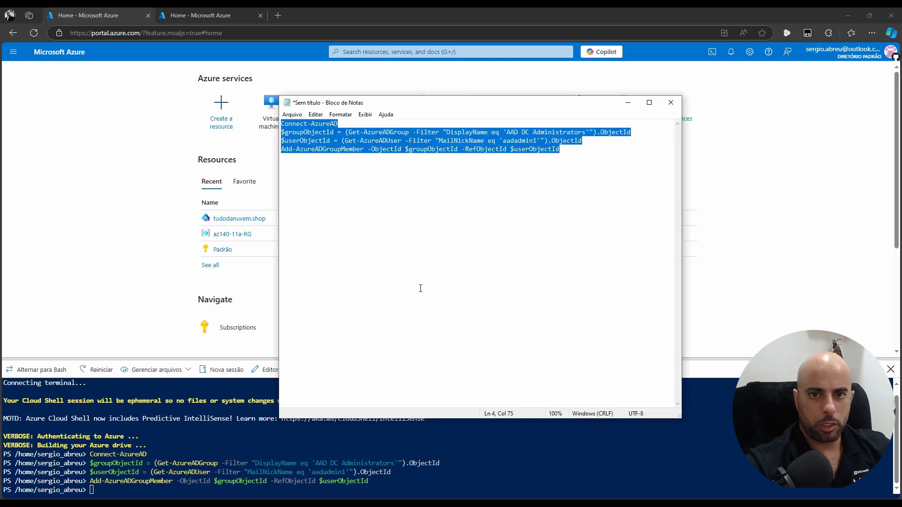
type("$resourceGroupName = 'az140-11a-RG' $vnet = Get-AzVirtualNetwork -ResourceGroupName $resourceGroupName -Name 'az140-aadds-vnet11a' $subnetConfig = Add-AzVirtualNetworkSubnetConfig `   -Name 'cl-Subnet' `   -AddressPrefix 10.10.255.0/24 `   -VirtualNetwork $vnet $vnet | Set-AzVirtualNetwork")
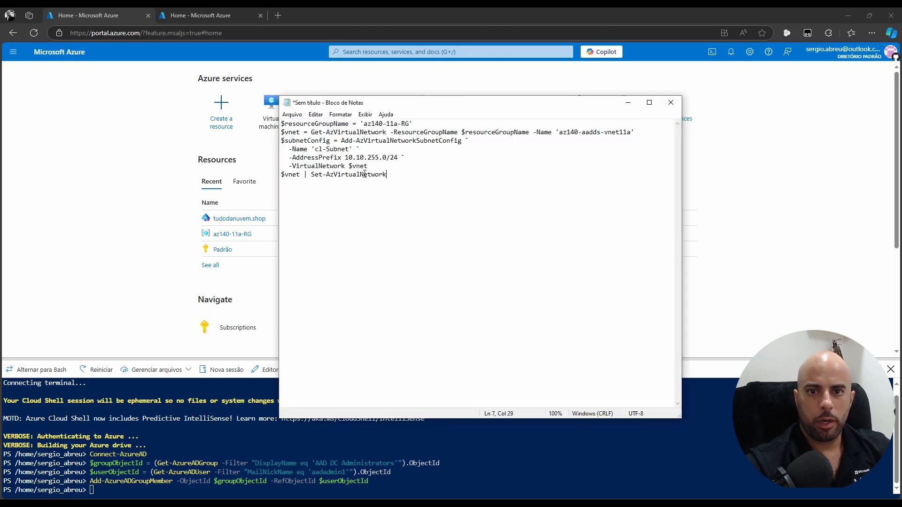
left_click_drag(353, 157, 398, 157)
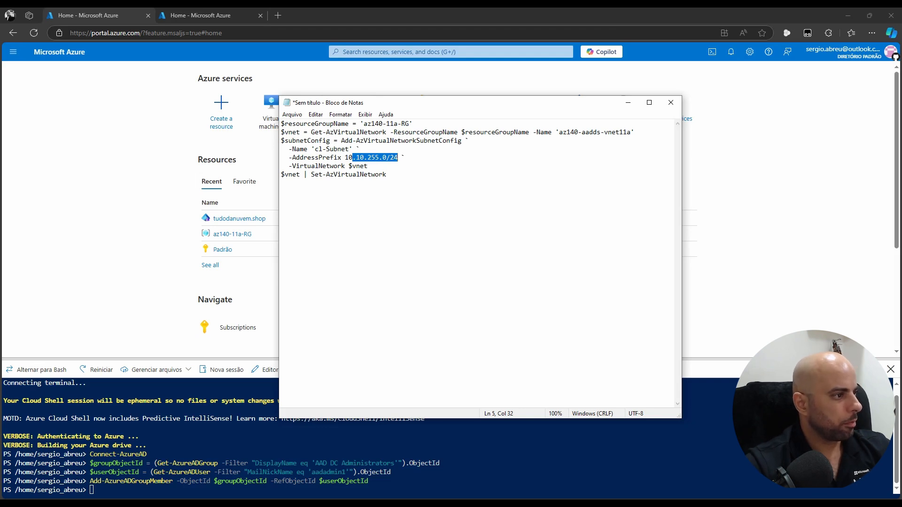
key("Up")
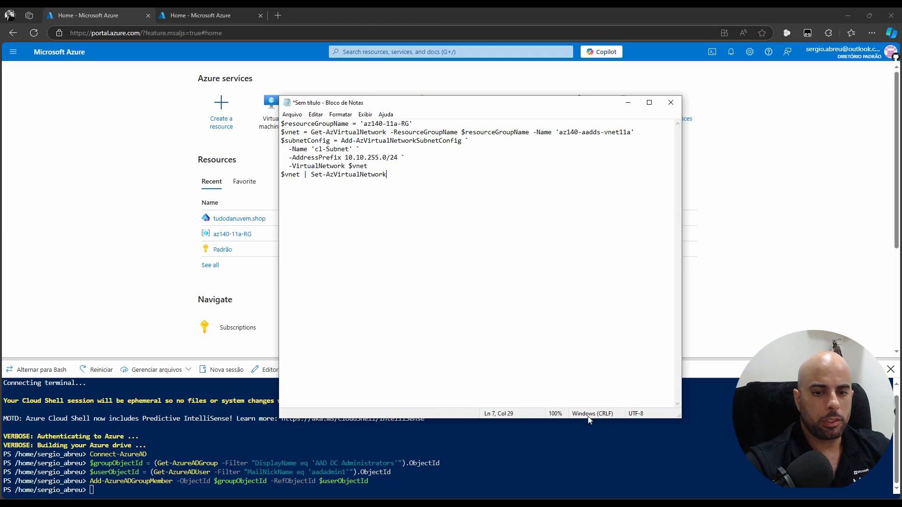
right_click(538, 459)
left_click(582, 351)
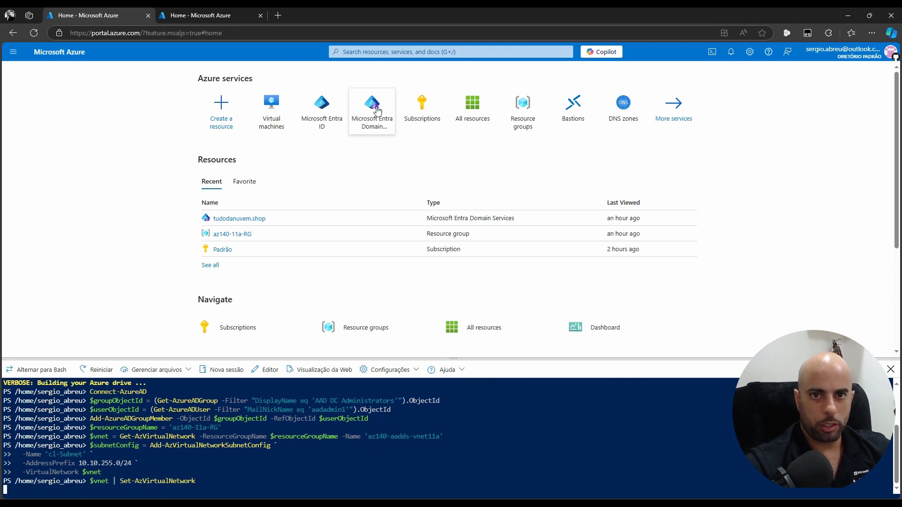
Check az140-aadds-vnet11a's Subnets in az140-11a-RG for cl-Subnet 10.10.255.0/24, then bring up VS Code
left_click(232, 234)
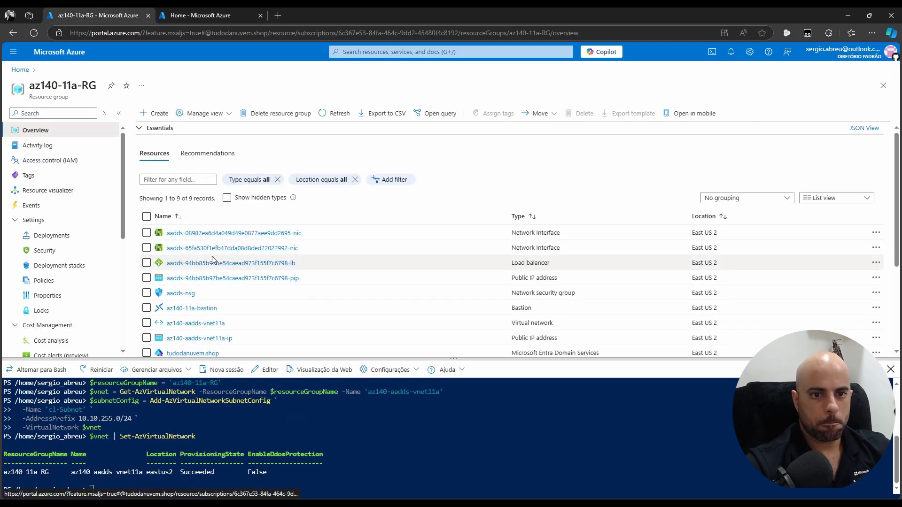
scroll(213, 256, "down", 2)
left_click(195, 231)
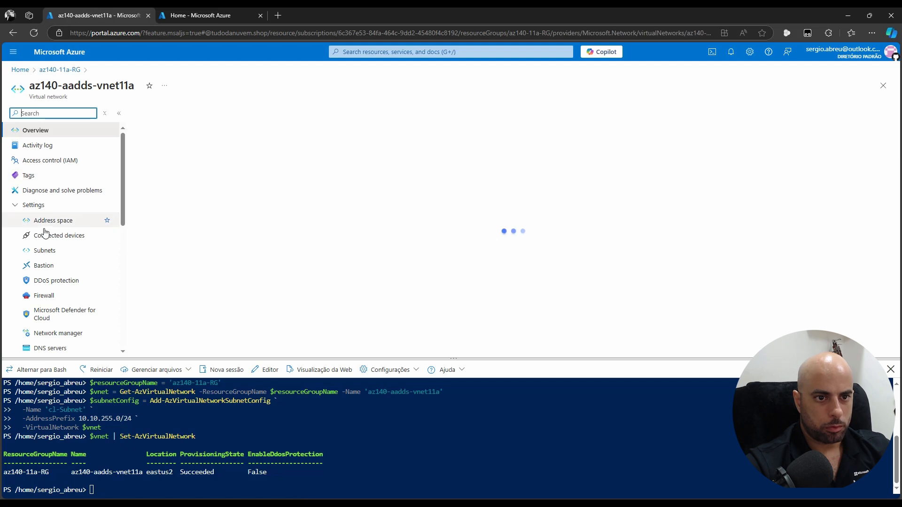
left_click(51, 254)
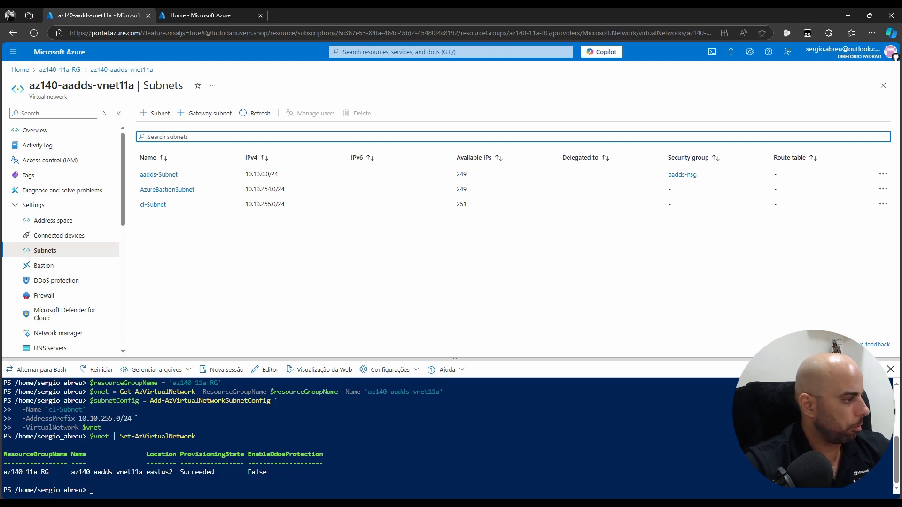
key("alt+Tab")
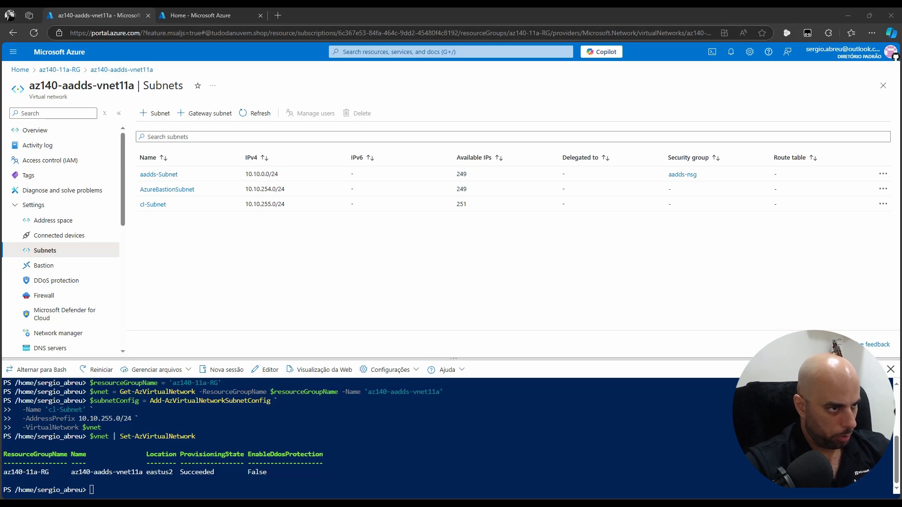
left_click_drag(0, 113, 583, 66)
left_click(587, 78)
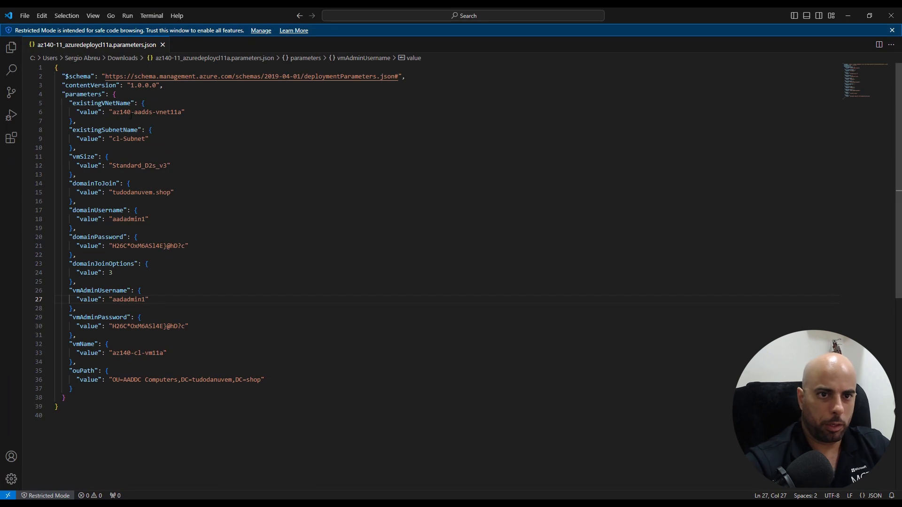
left_click(111, 112)
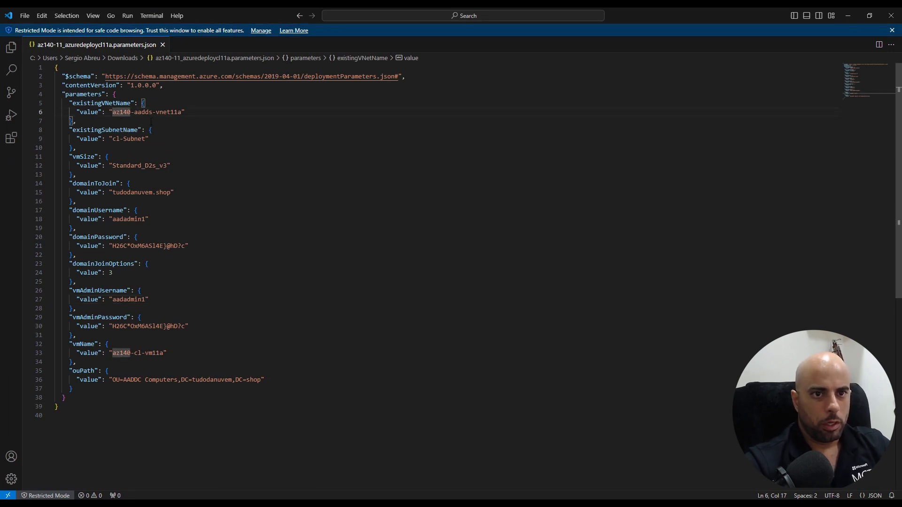
left_click_drag(75, 103, 124, 103)
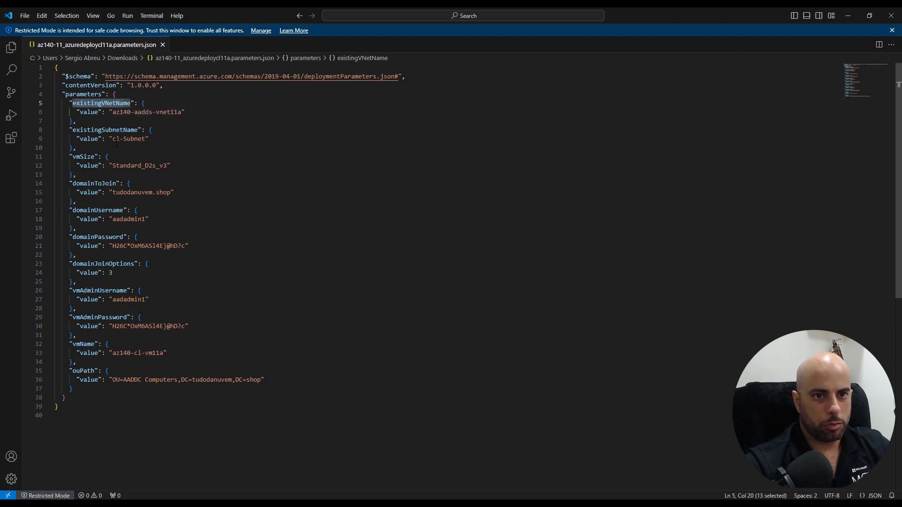
left_click_drag(76, 129, 136, 129)
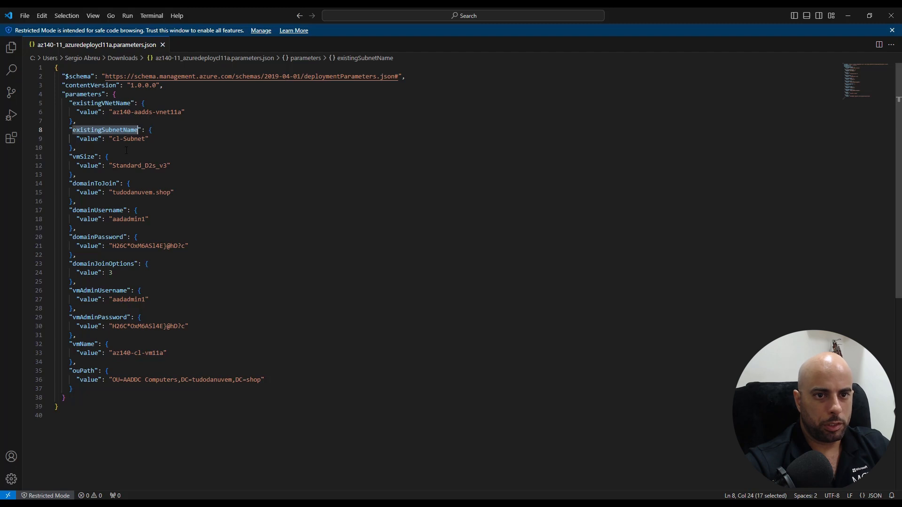
left_click(111, 140)
left_click_drag(112, 140, 142, 140)
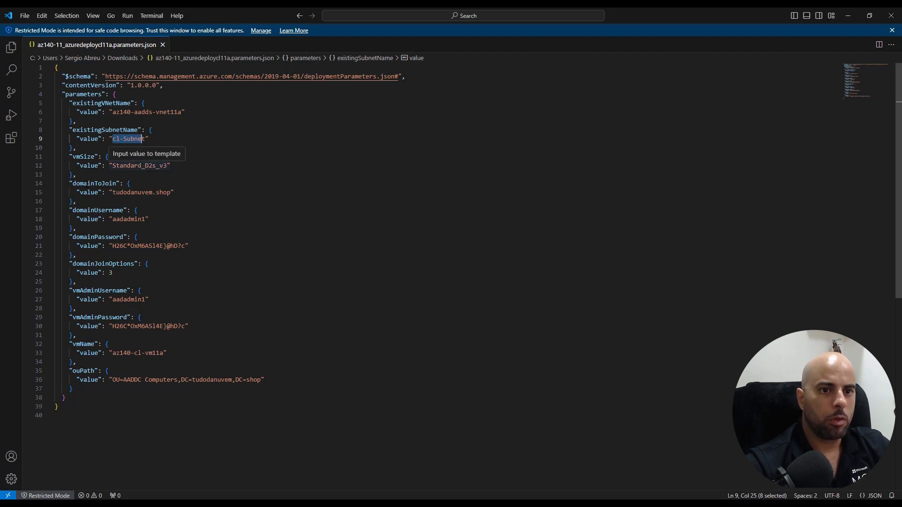
left_click(74, 183)
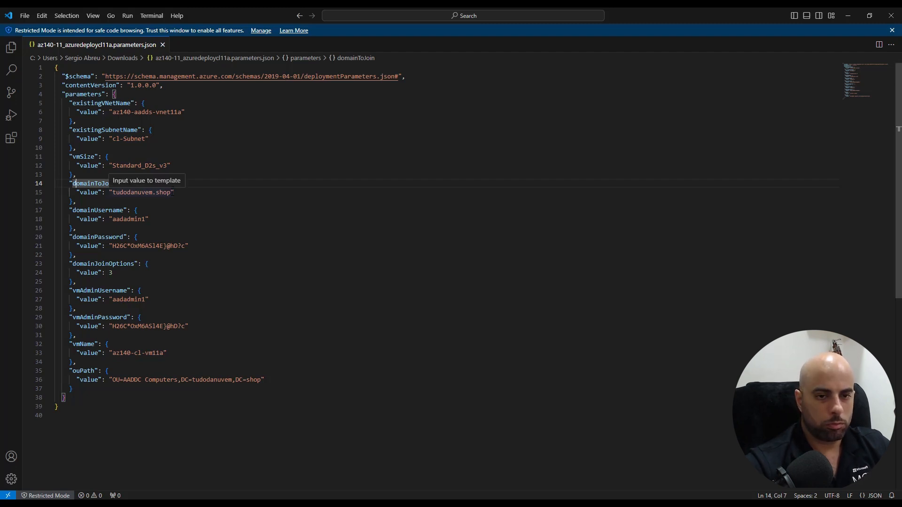
left_click_drag(171, 192, 111, 193)
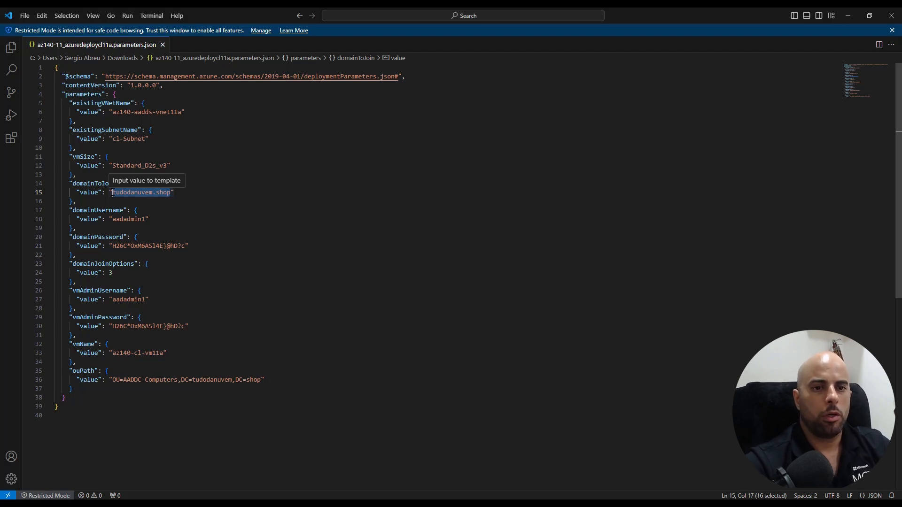
Review the tudodanuvem.shop domain value and the tudodanuvem part of the ouPath value
left_click(156, 192)
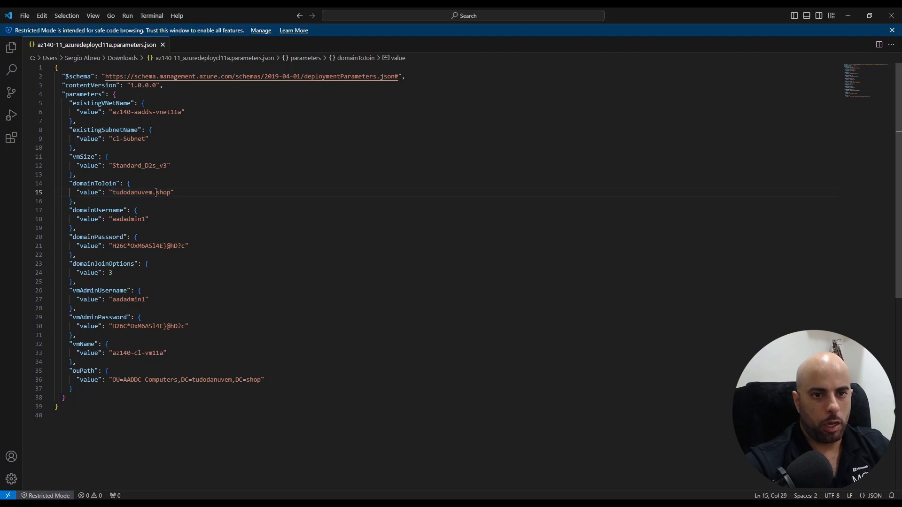
left_click_drag(113, 192, 171, 192)
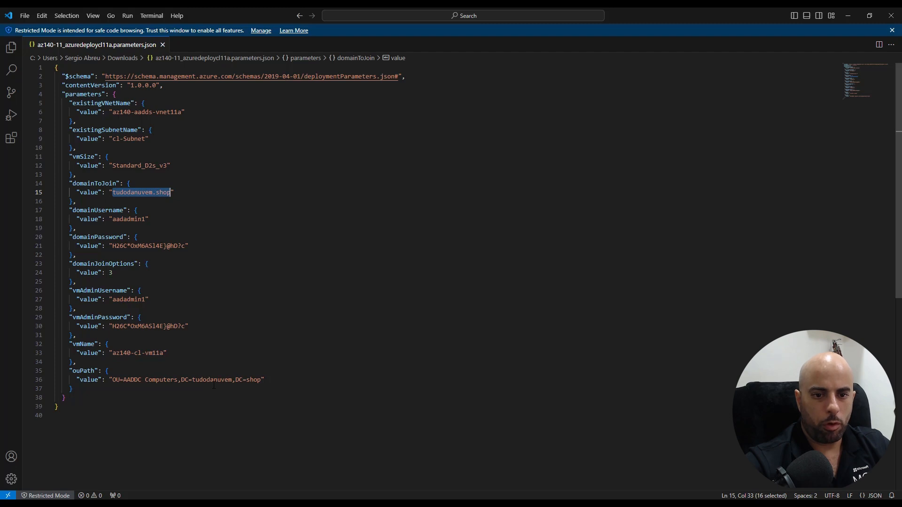
double_click(230, 380)
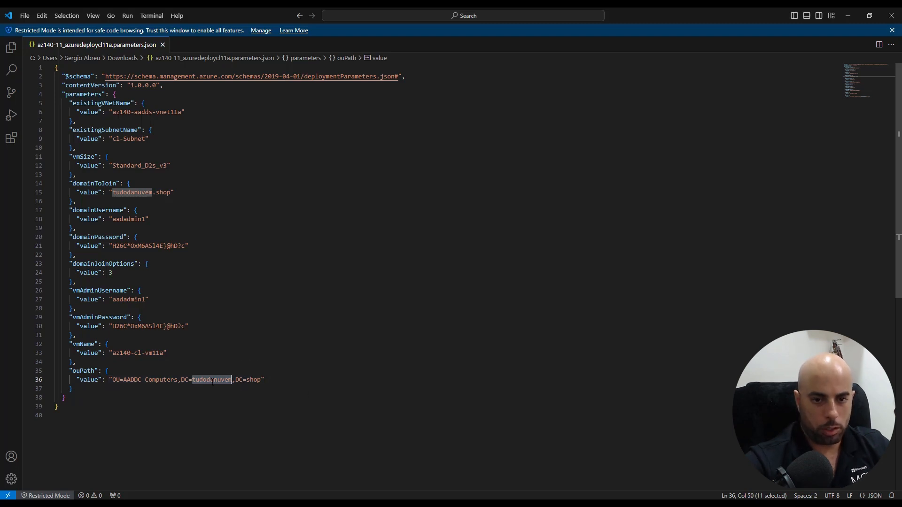
left_click(125, 193)
left_click_drag(113, 193, 163, 192)
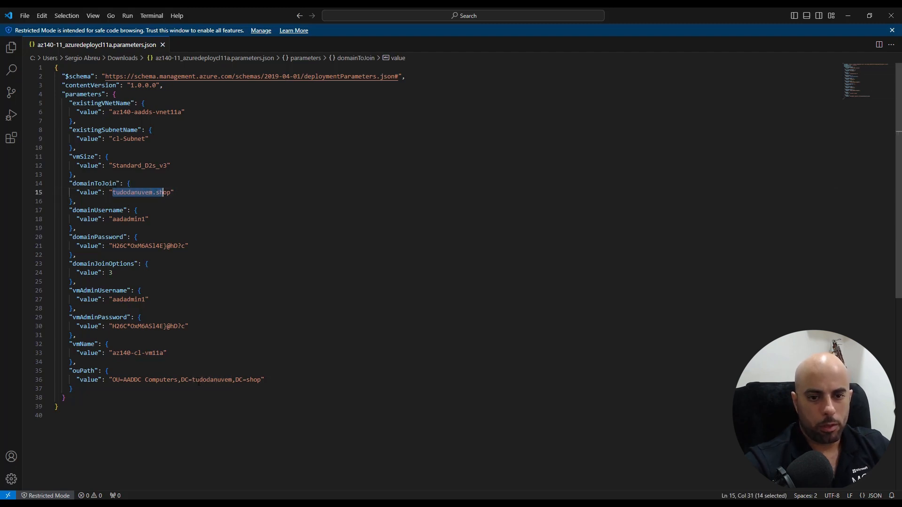
left_click_drag(192, 379, 264, 379)
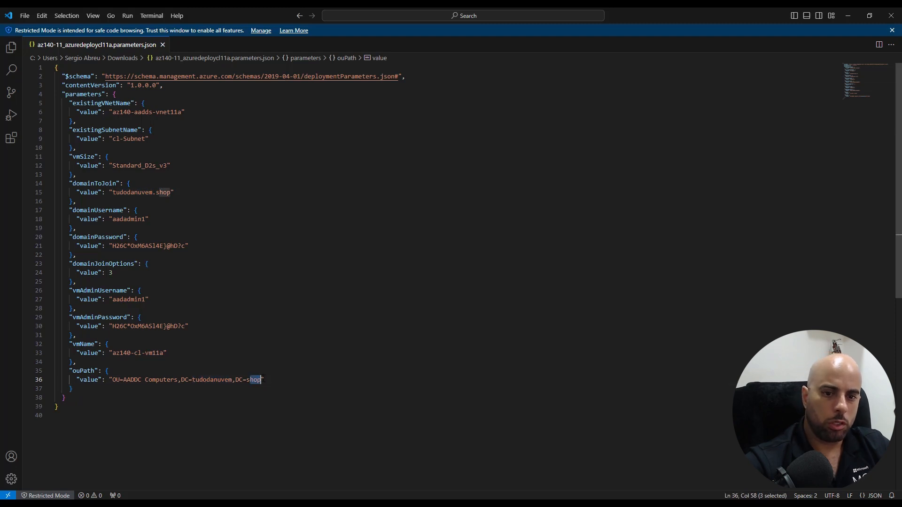
left_click(411, 439)
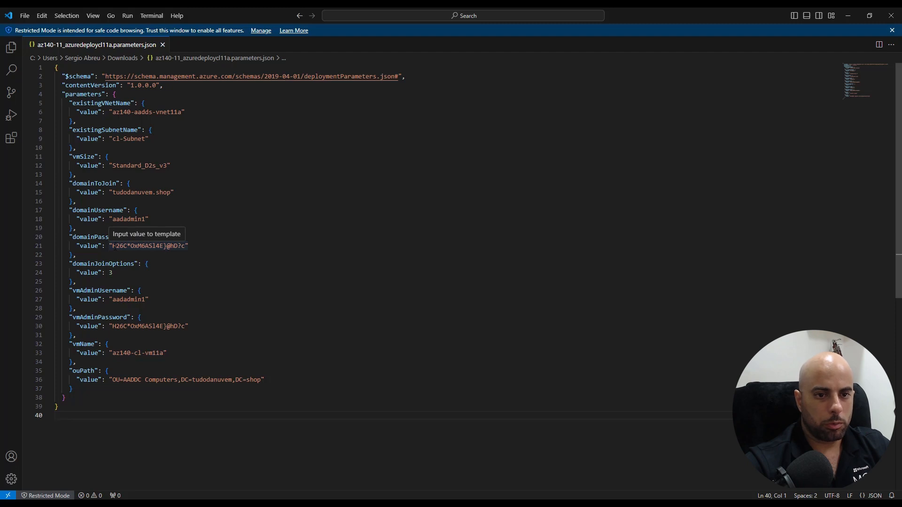
Select the domainPassword value and shrink the VS Code window to reveal the Azure portal
left_click(114, 246)
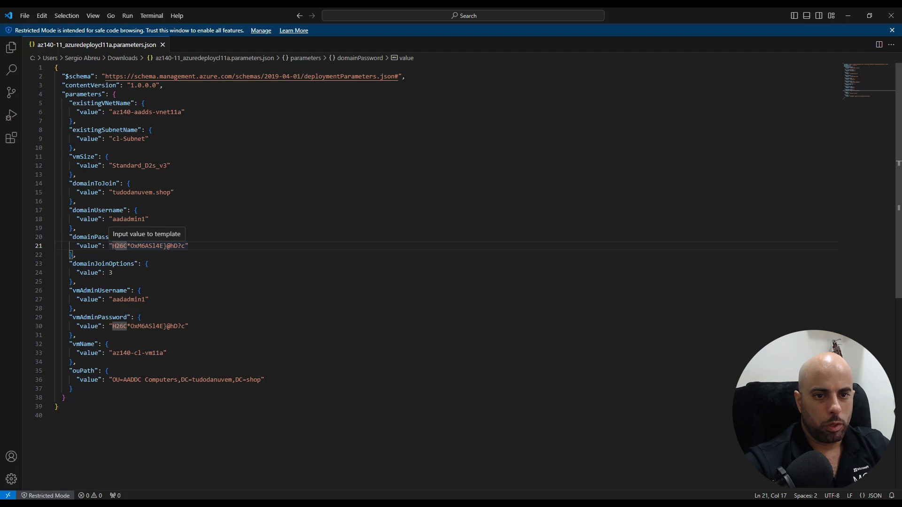
left_click_drag(113, 246, 185, 246)
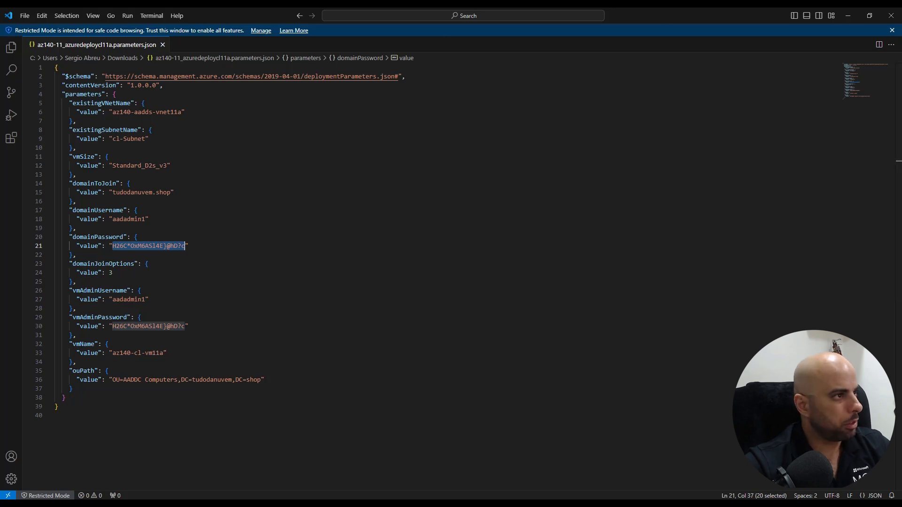
left_click_drag(713, 20, 0, 74)
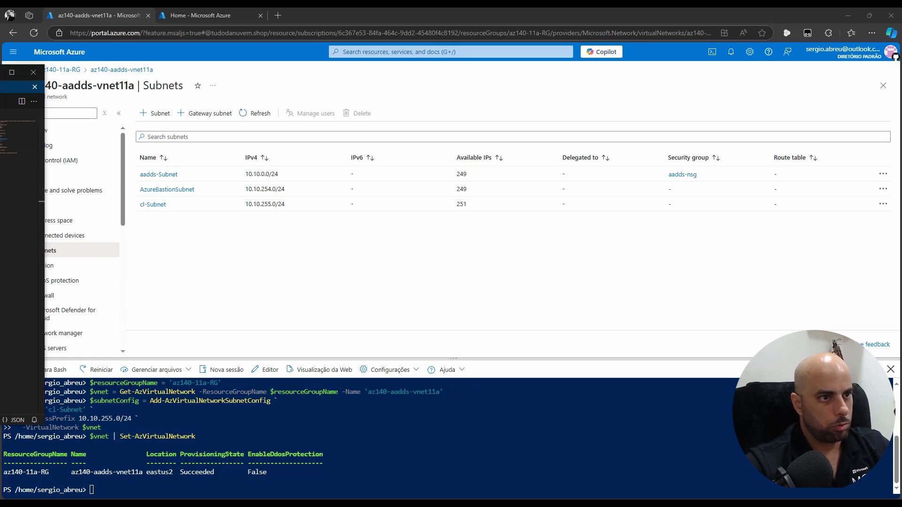
Paste the new password over both the domainPassword and vmAdminPassword values
left_click_drag(0, 72, 522, 74)
key("ctrl+v")
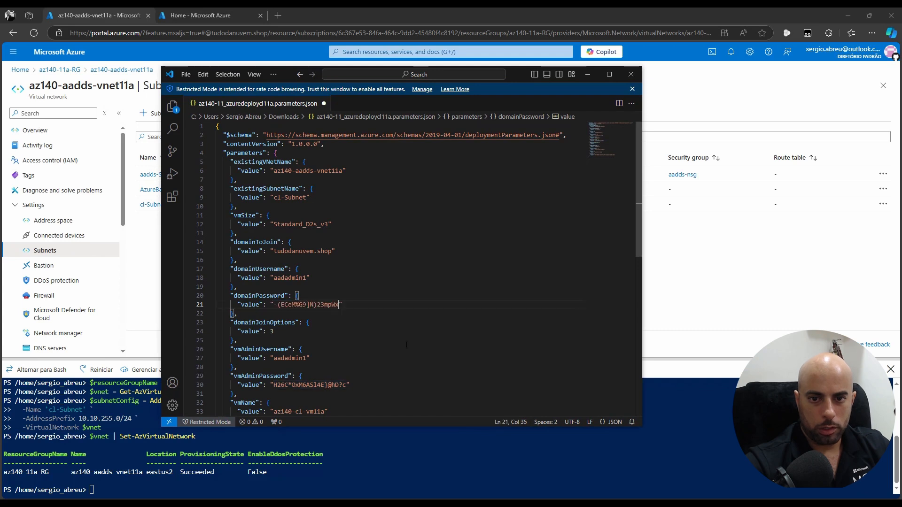
left_click_drag(273, 385, 346, 384)
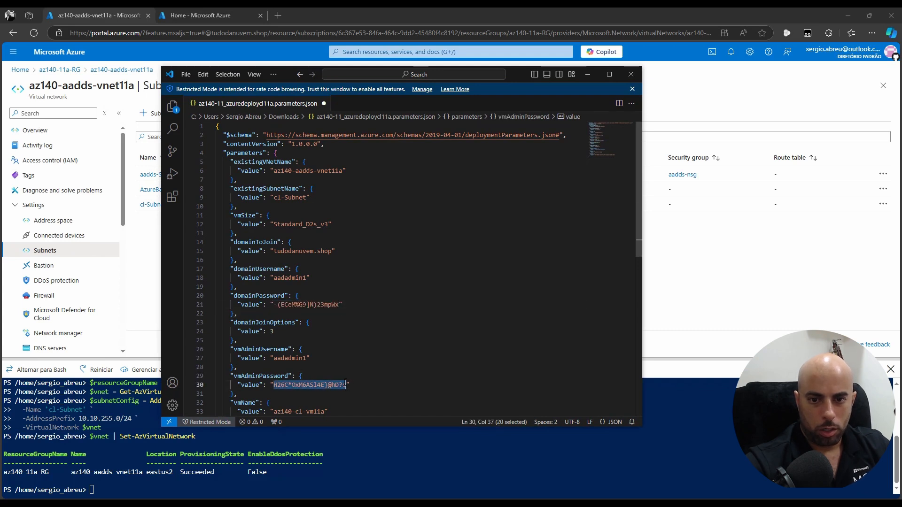
key("ctrl+v")
Save the parameters file and open az140-11_azuredeploycl11a.json in a new tab
scroll(446, 413, "down", 1)
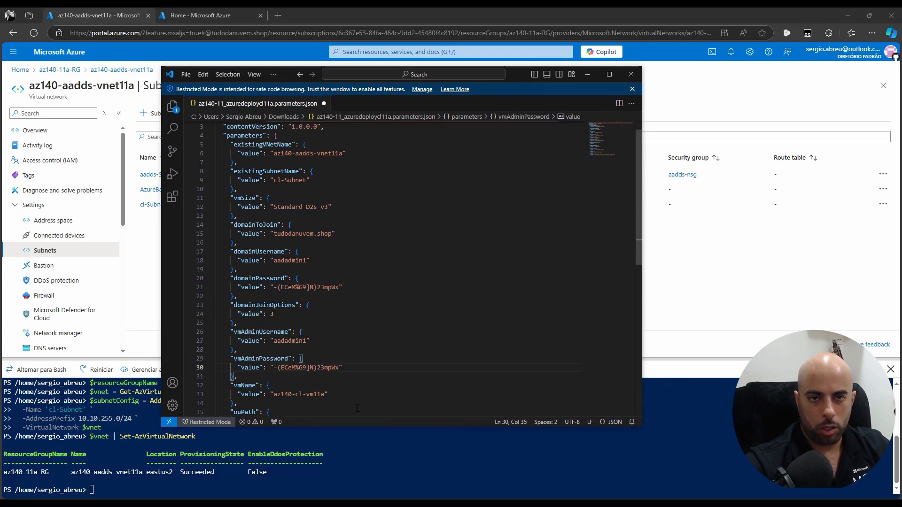
key("ctrl+s")
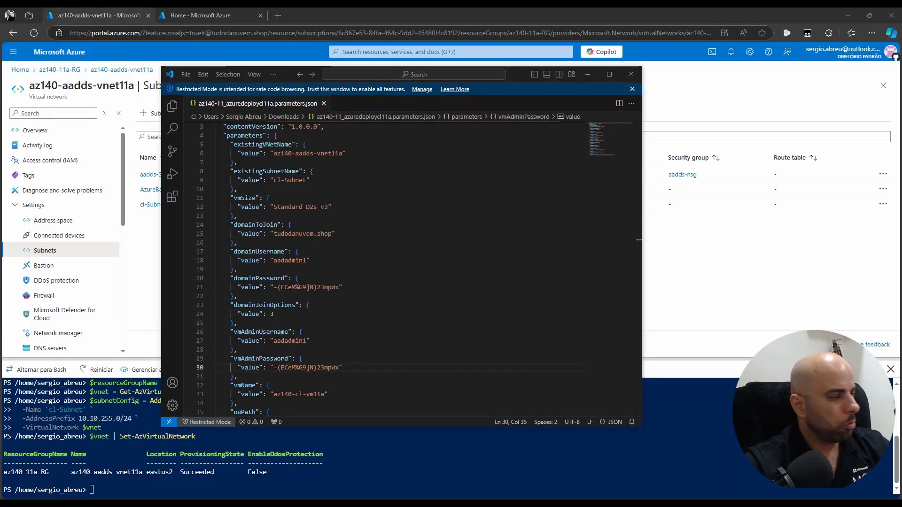
left_click_drag(134, 163, 500, 104)
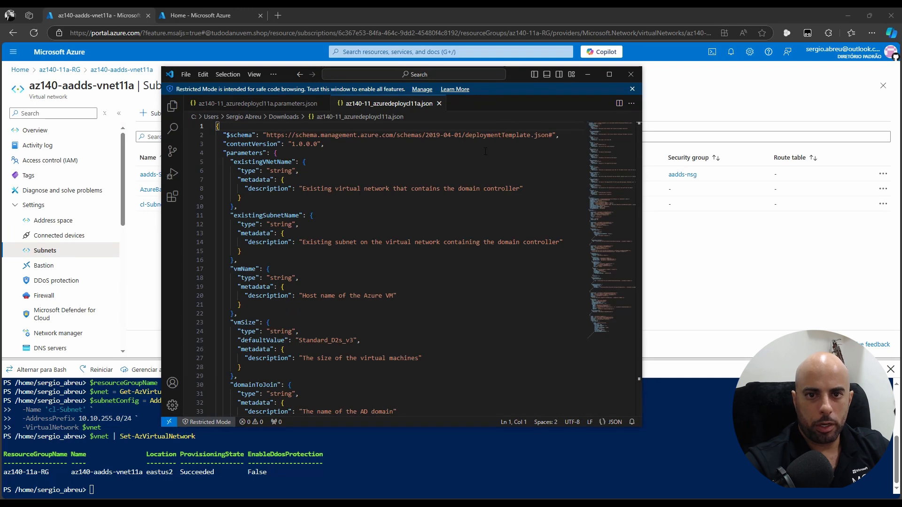
Maximize VS Code and read through the template's existingSubnetName parameter, variables and domain-join resources
left_click(614, 72)
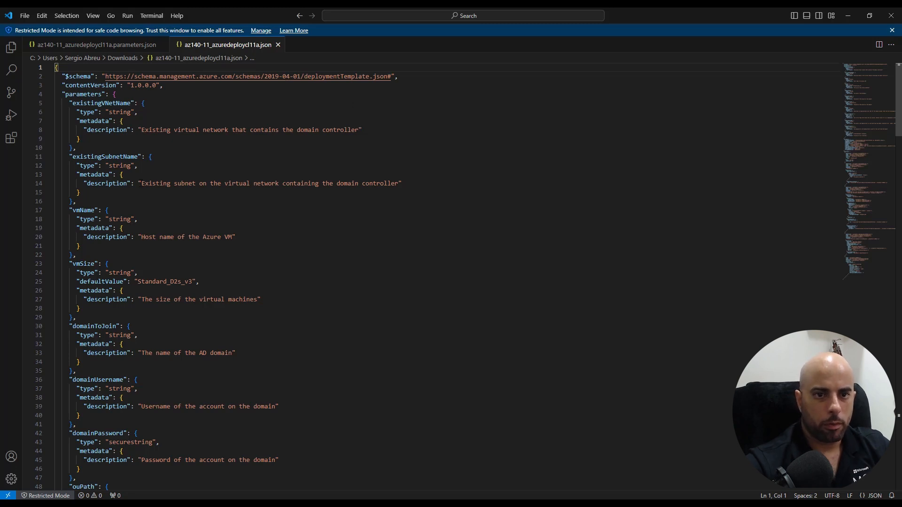
left_click_drag(142, 183, 376, 184)
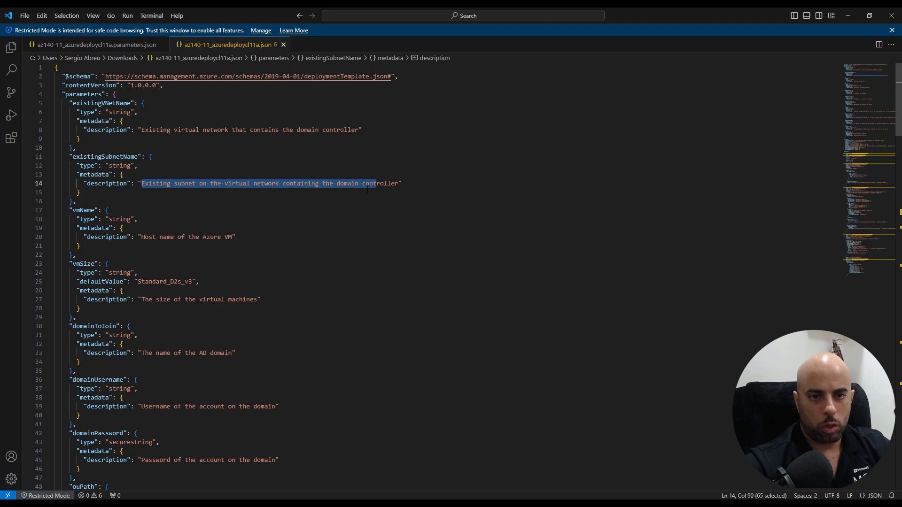
scroll(140, 155, "down", 1)
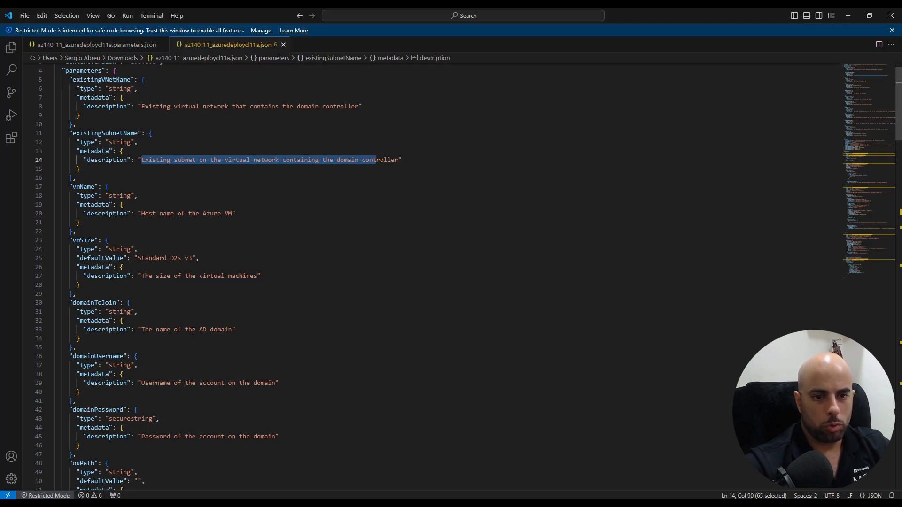
scroll(244, 333, "down", 6)
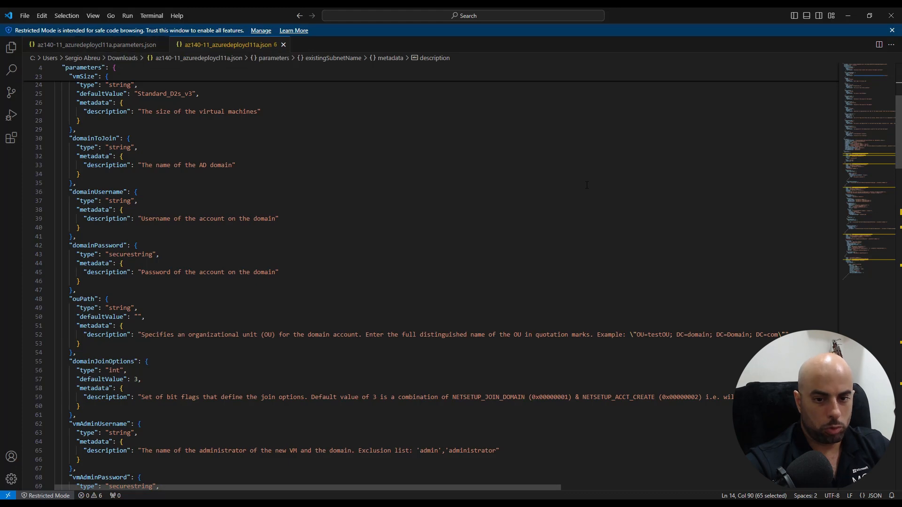
scroll(578, 183, "down", 6)
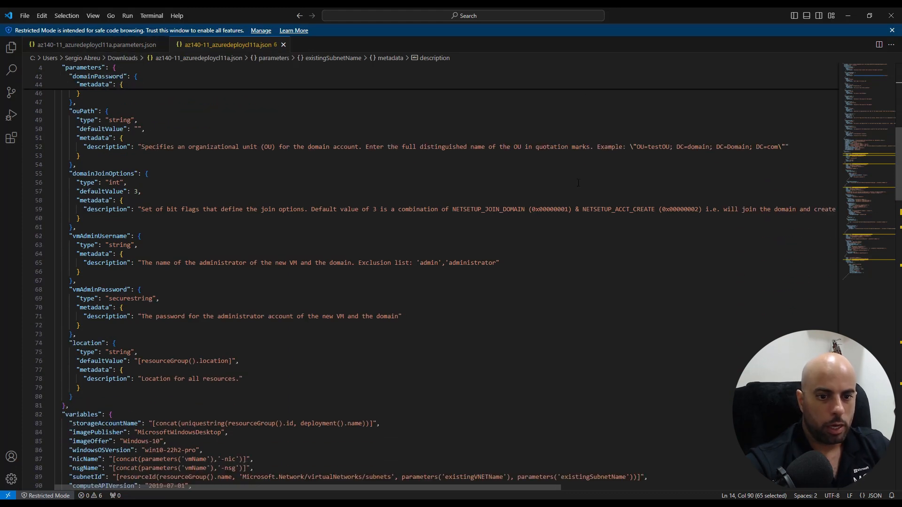
scroll(578, 183, "down", 16)
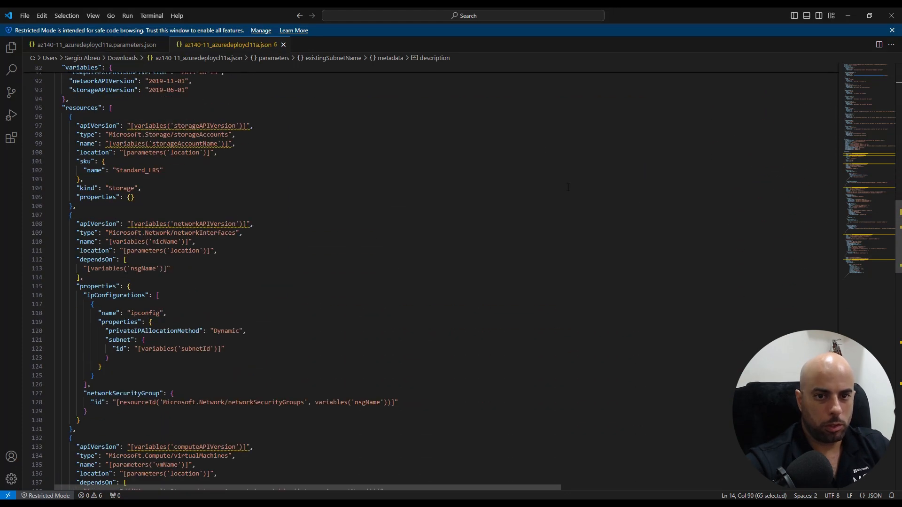
scroll(568, 187, "down", 11)
scroll(567, 187, "down", 20)
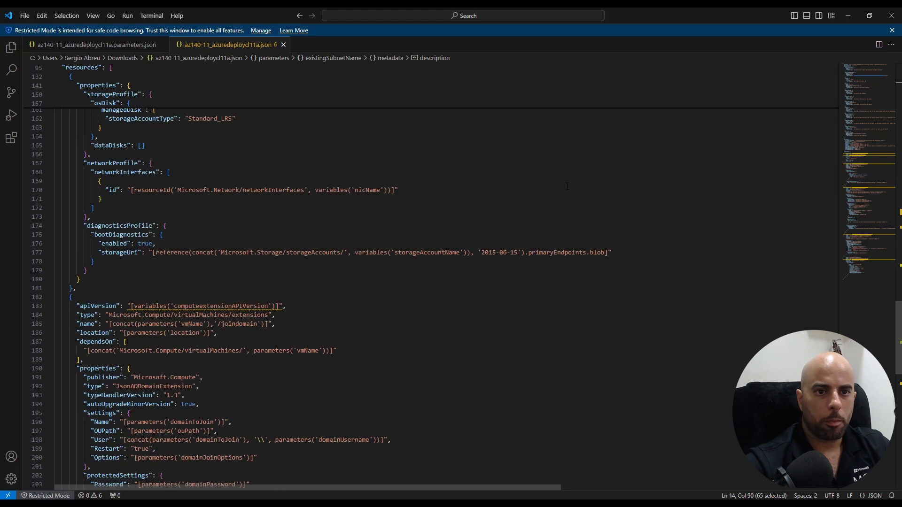
scroll(566, 186, "up", 10)
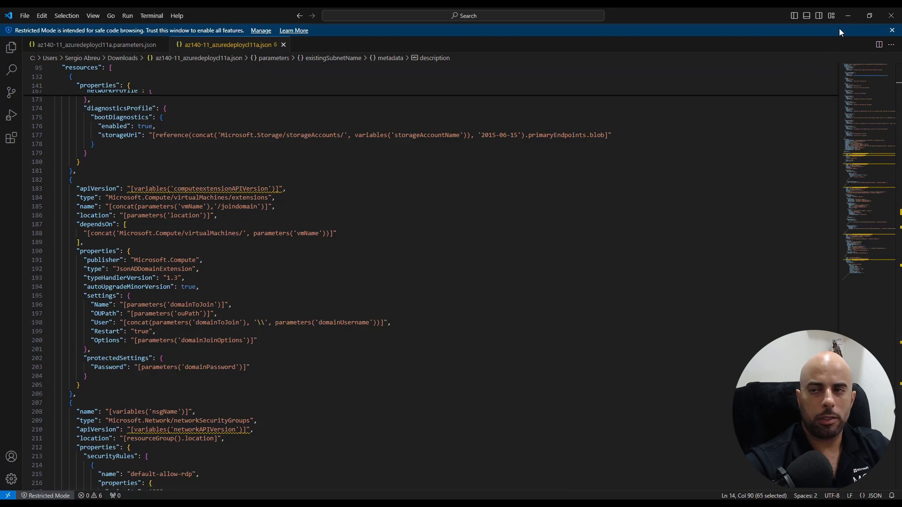
Open the Export template view of the az140-11a-RG resource group
left_click(846, 17)
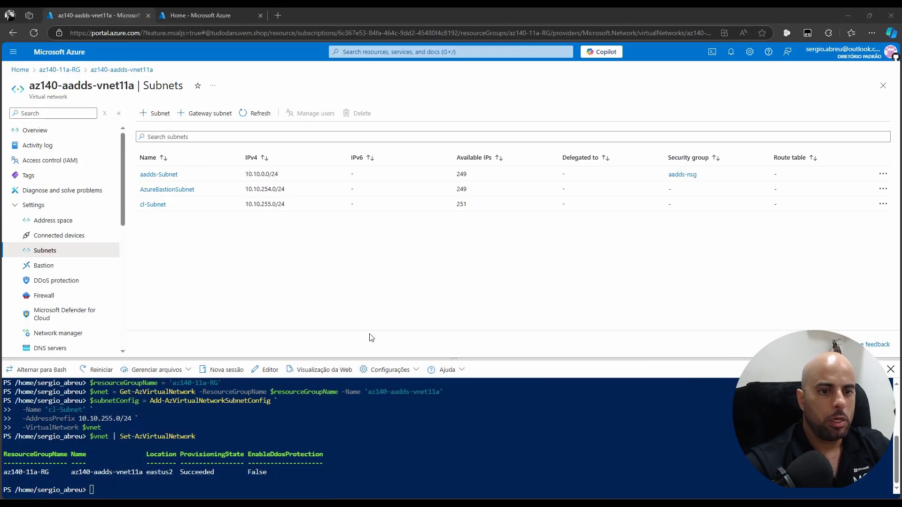
left_click(60, 69)
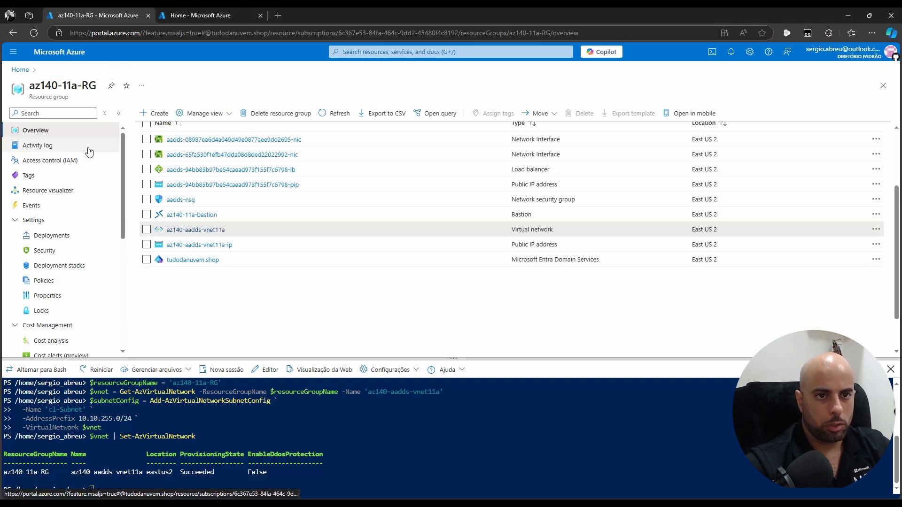
left_click_drag(122, 151, 121, 259)
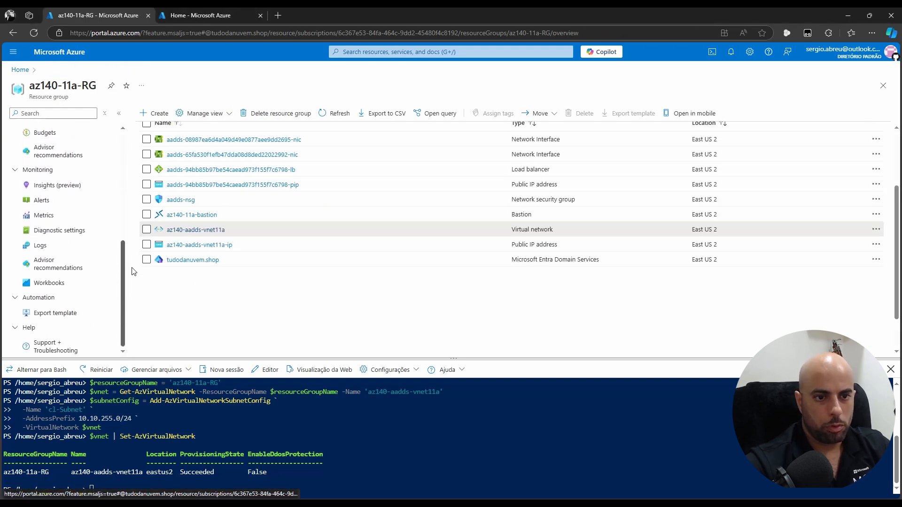
left_click(60, 311)
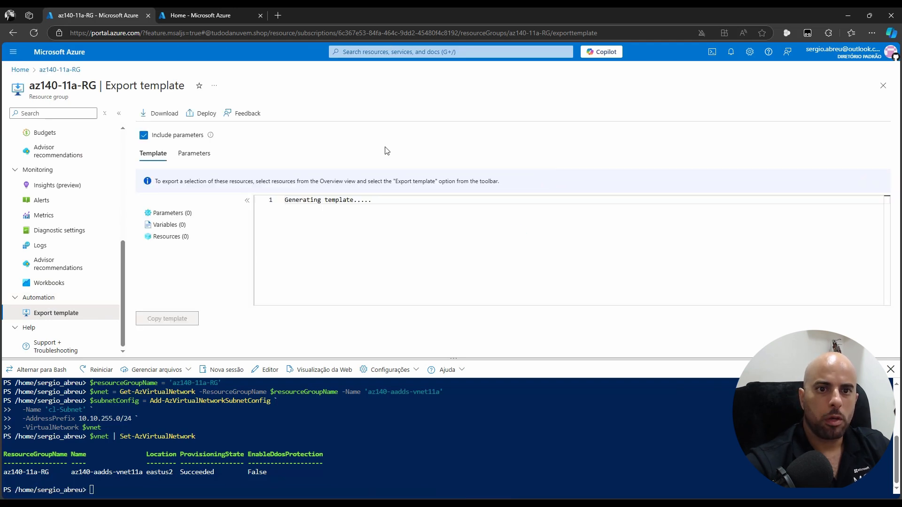
Deploy the exported 17-resource template, retrying after errors until generation completes
left_click(203, 114)
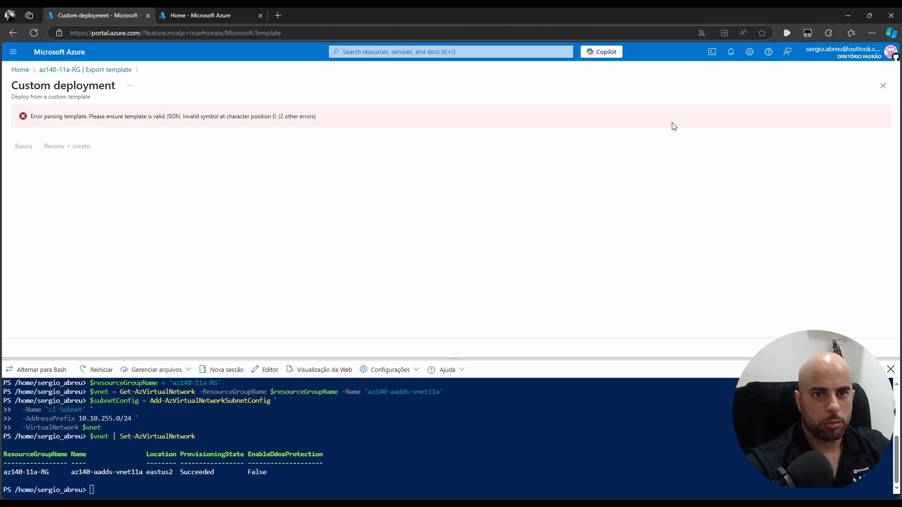
left_click(882, 85)
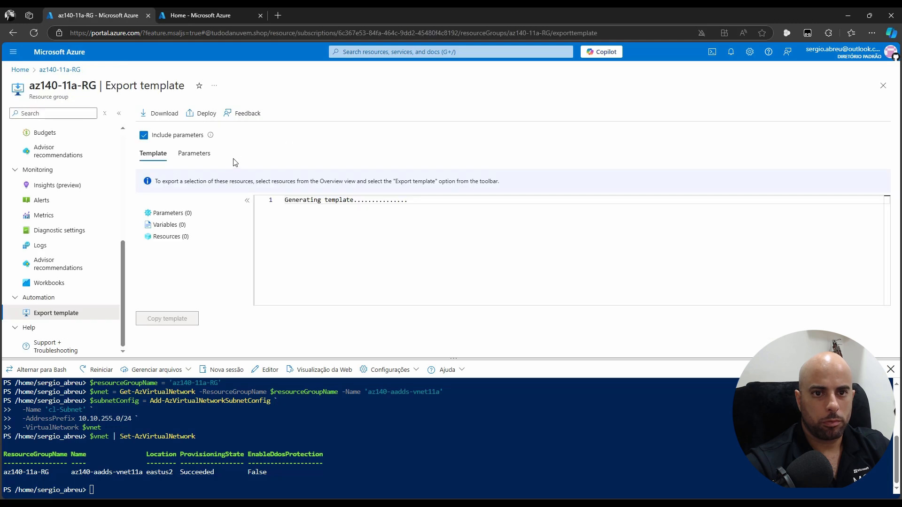
left_click(202, 116)
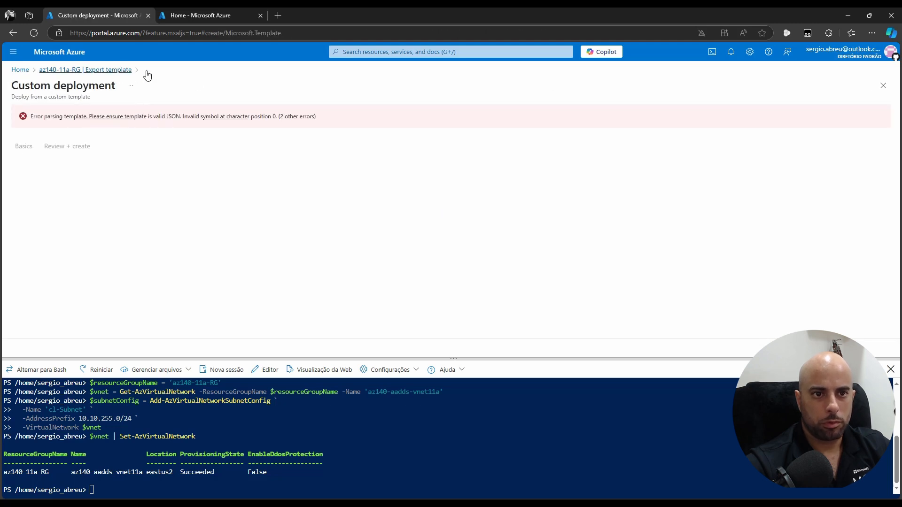
left_click(882, 85)
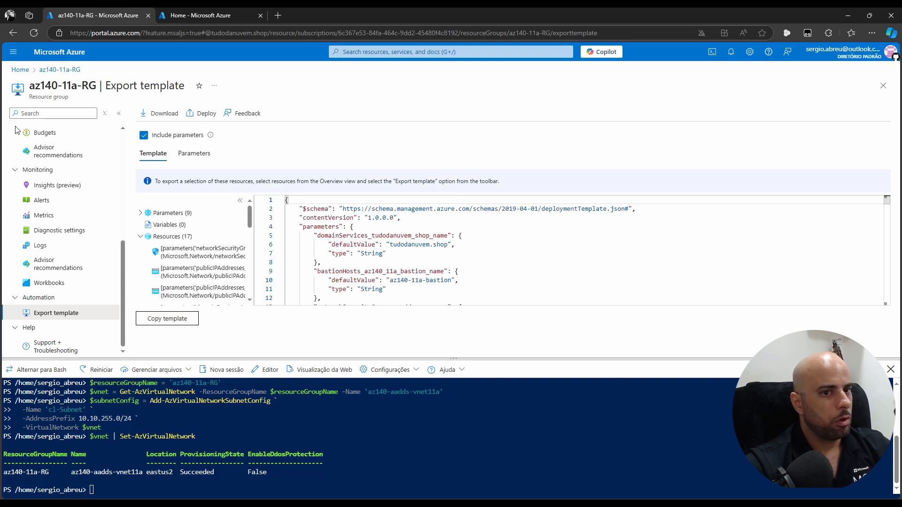
left_click(194, 112)
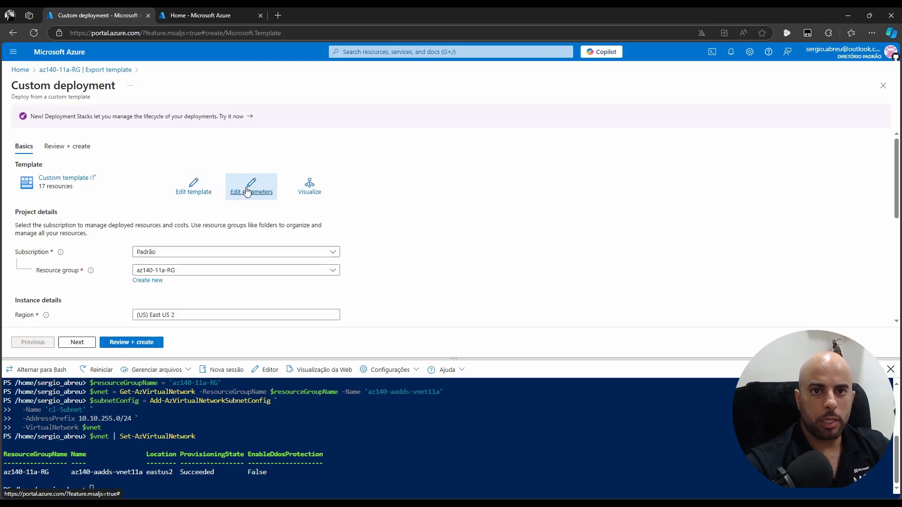
Replace the deployment template with az140-11_azuredeploycl11a.json and save it
left_click(197, 188)
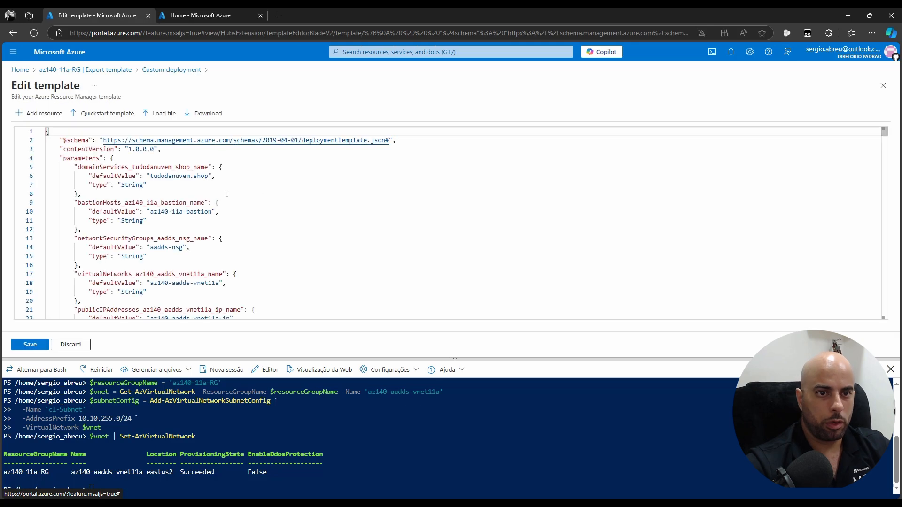
left_click(168, 115)
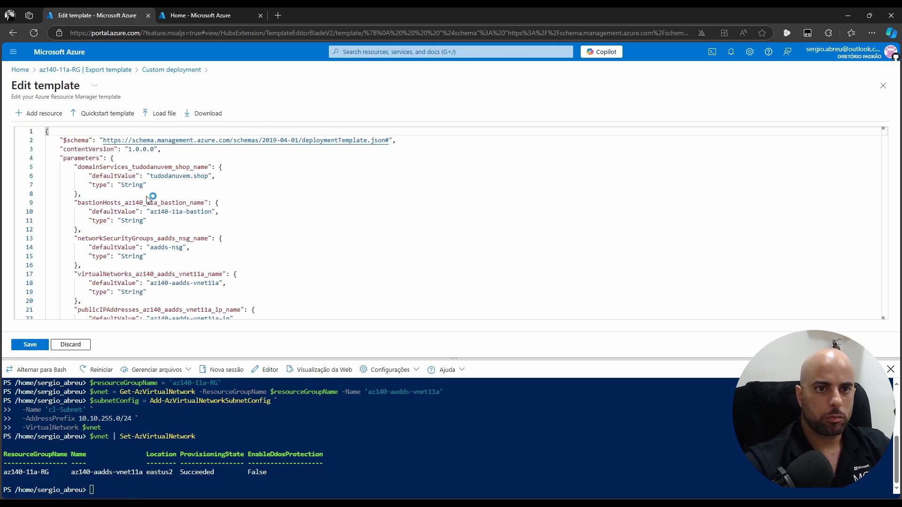
scroll(197, 150, "down", 10)
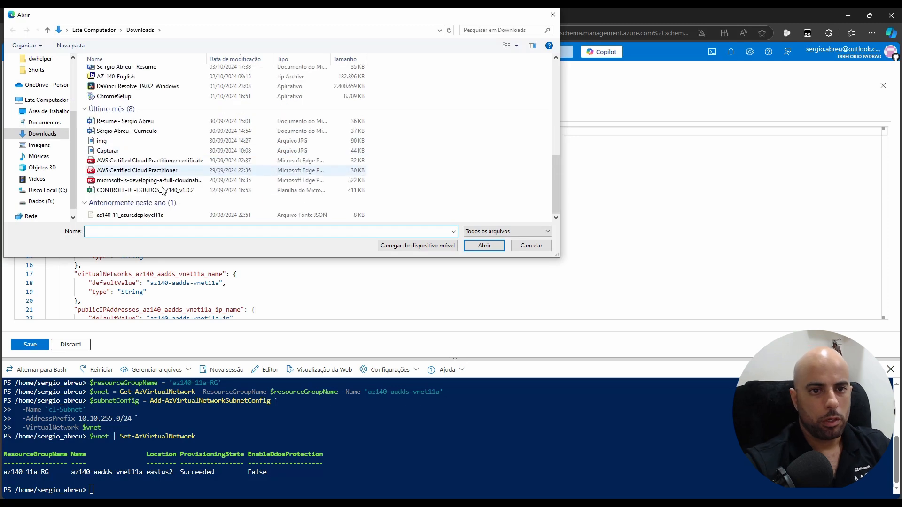
double_click(143, 216)
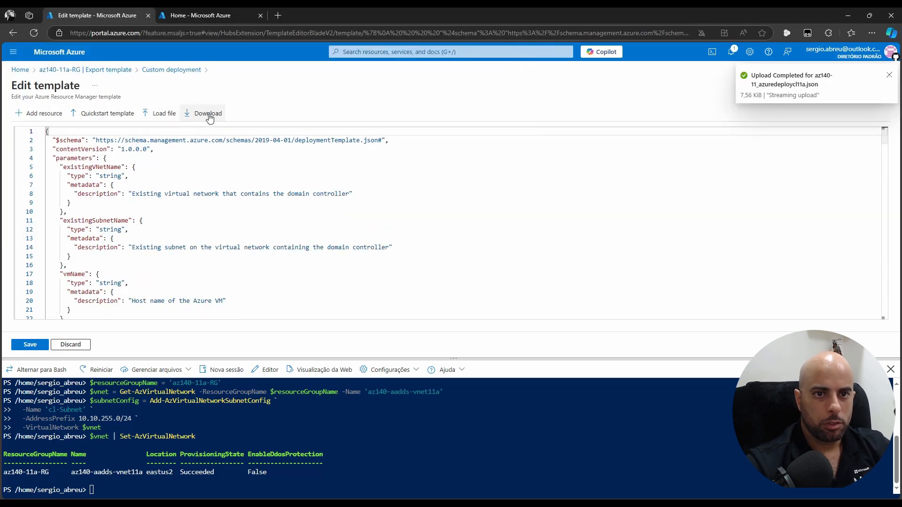
left_click(30, 345)
scroll(404, 235, "down", 3)
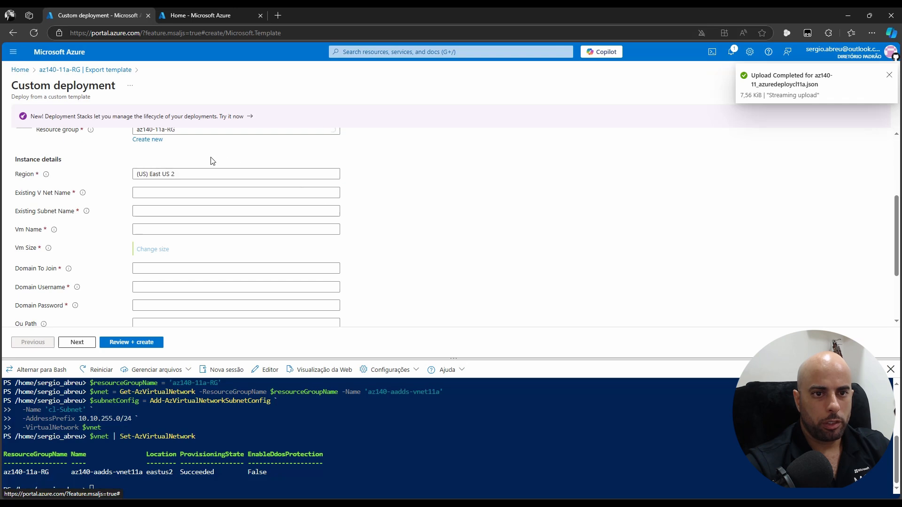
scroll(209, 191, "up", 3)
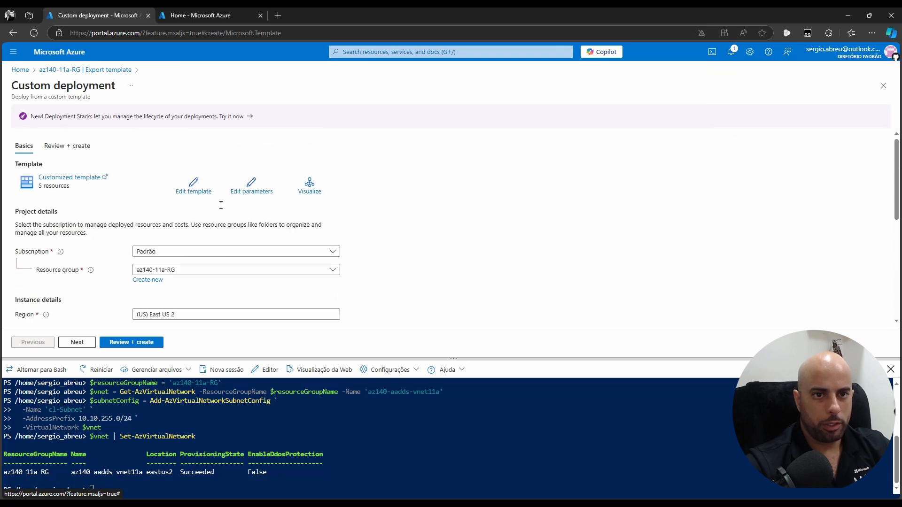
Load az140-11_azuredeploycl11a.parameters.json into the form and review the filled values
left_click(254, 185)
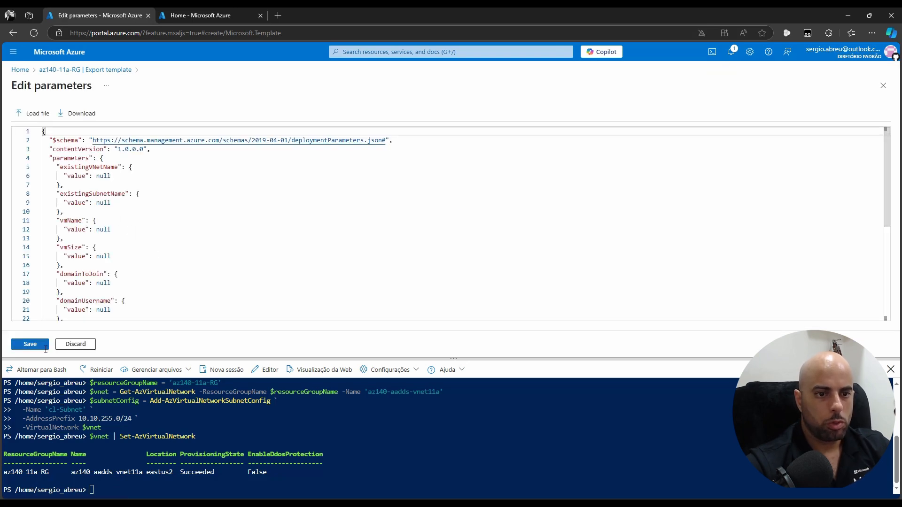
left_click(34, 115)
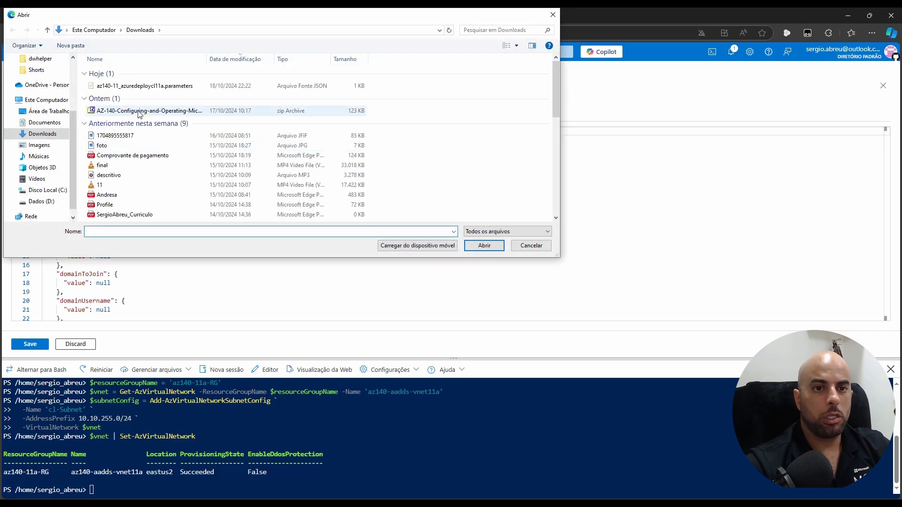
left_click(140, 88)
double_click(140, 88)
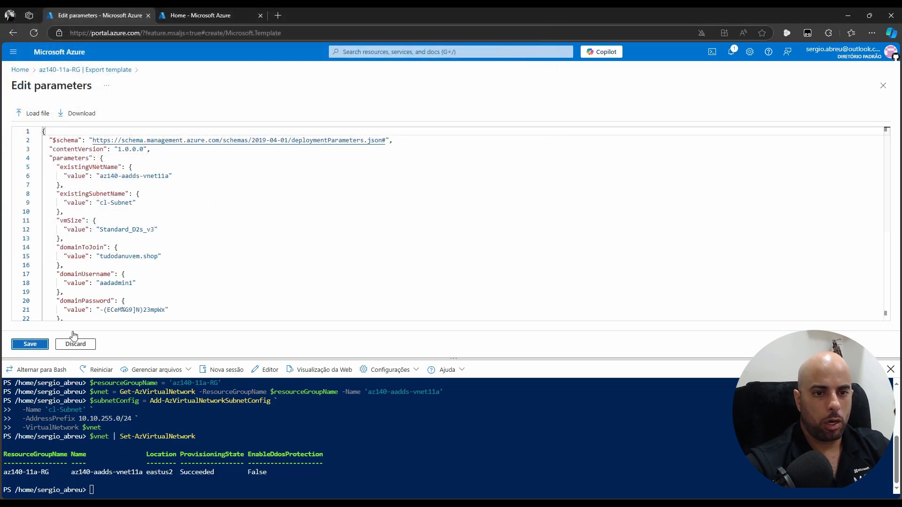
scroll(505, 219, "down", 2)
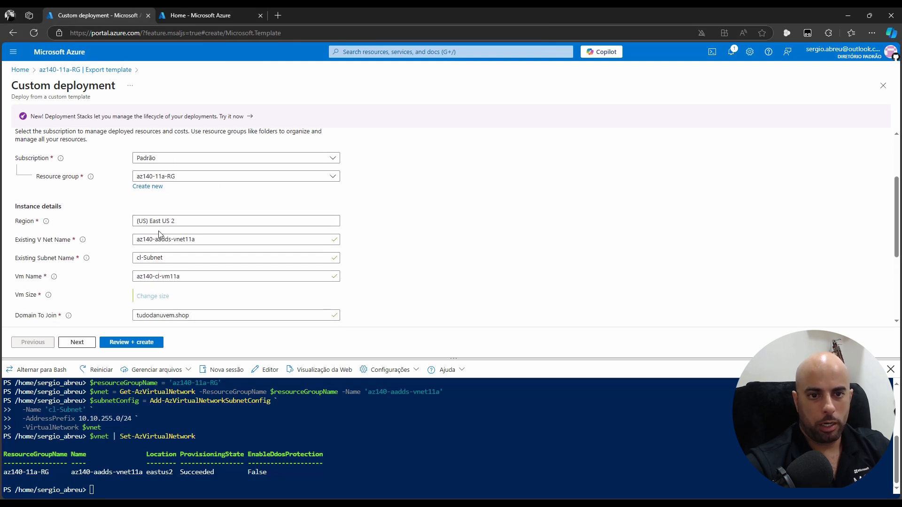
scroll(159, 258, "down", 2)
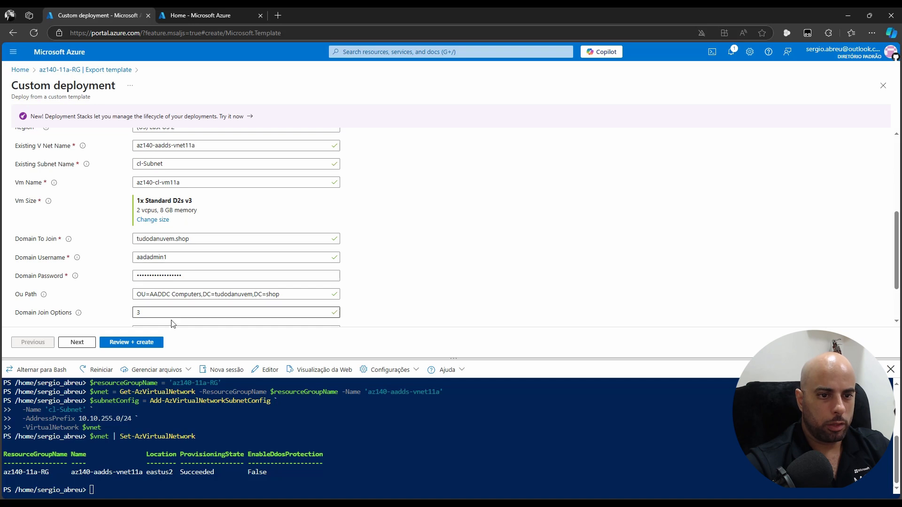
scroll(320, 282, "down", 2)
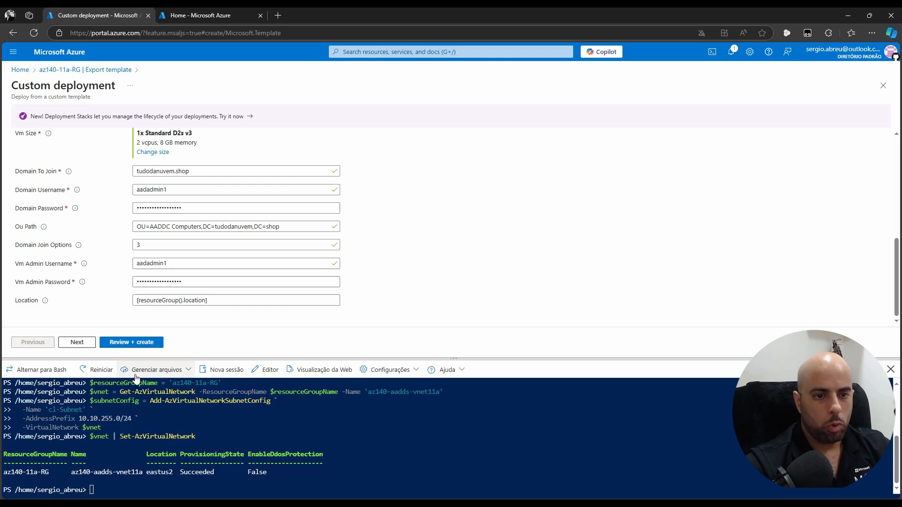
Upload az140-11_azuredeploycl11a.json and its parameters file from Downloads to Cloud Shell
left_click(158, 378)
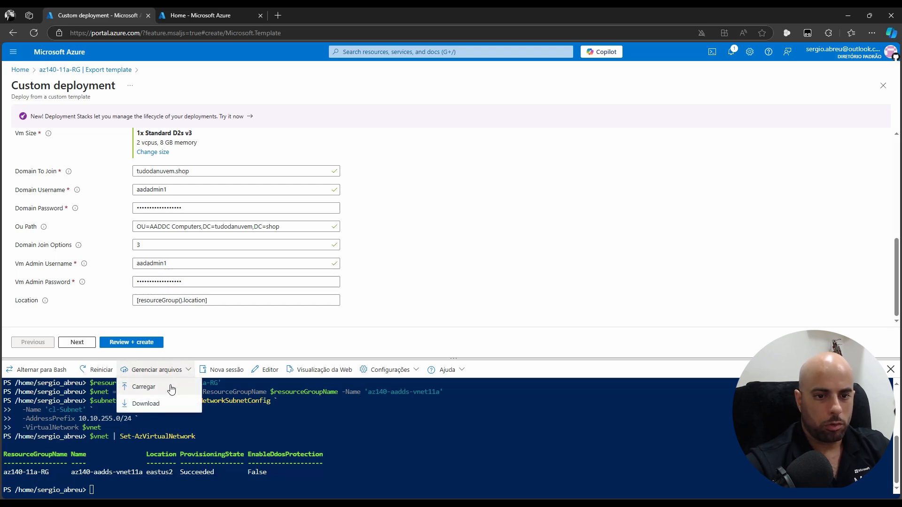
left_click(155, 385)
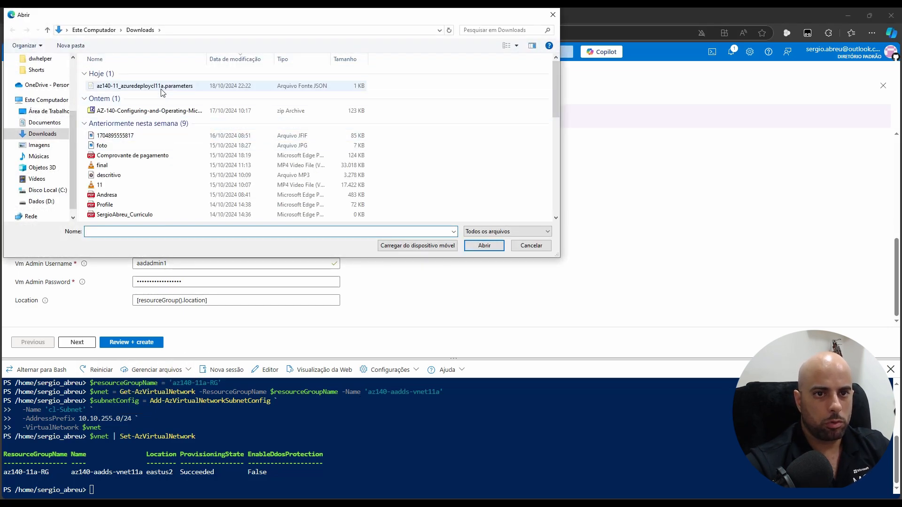
left_click(161, 87)
scroll(196, 186, "down", 6)
scroll(196, 188, "down", 2)
left_click(155, 212, "ctrl")
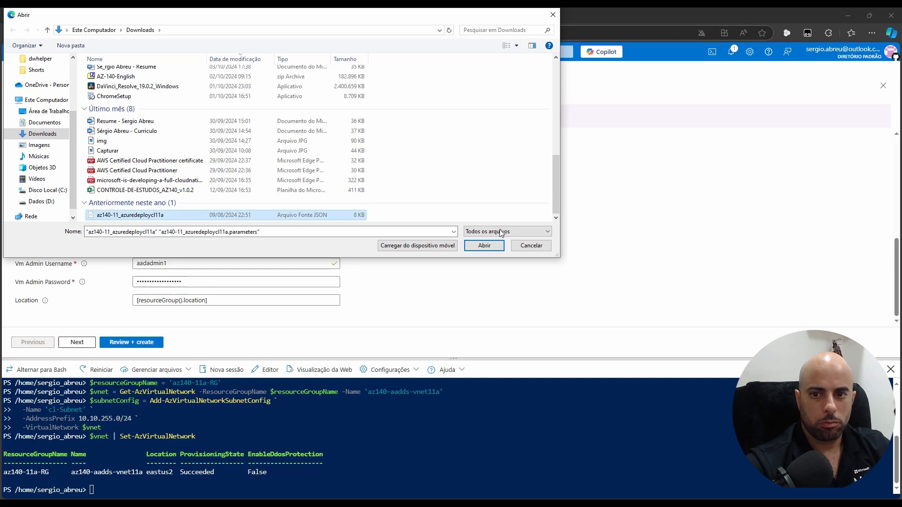
left_click(520, 246)
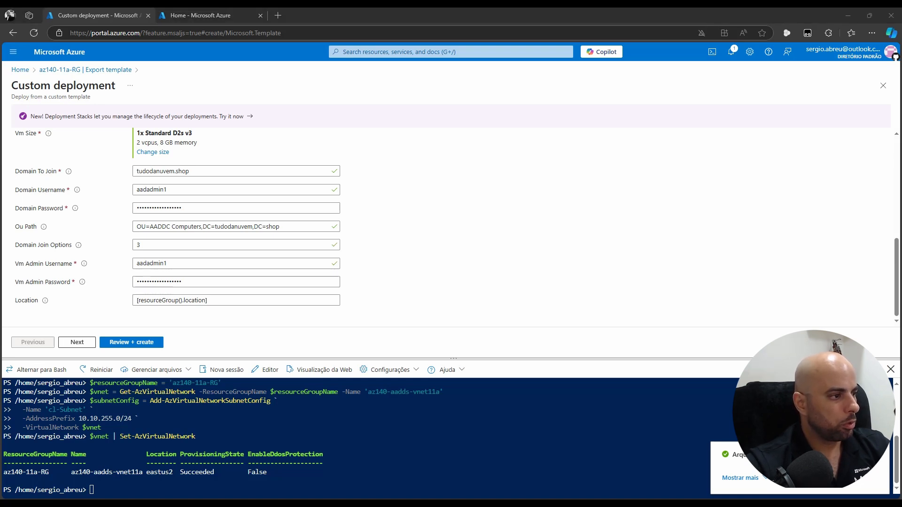
Paste the New-AzResourceGroupDeployment script into Notepad and review its resource group and $location values
left_click(436, 463)
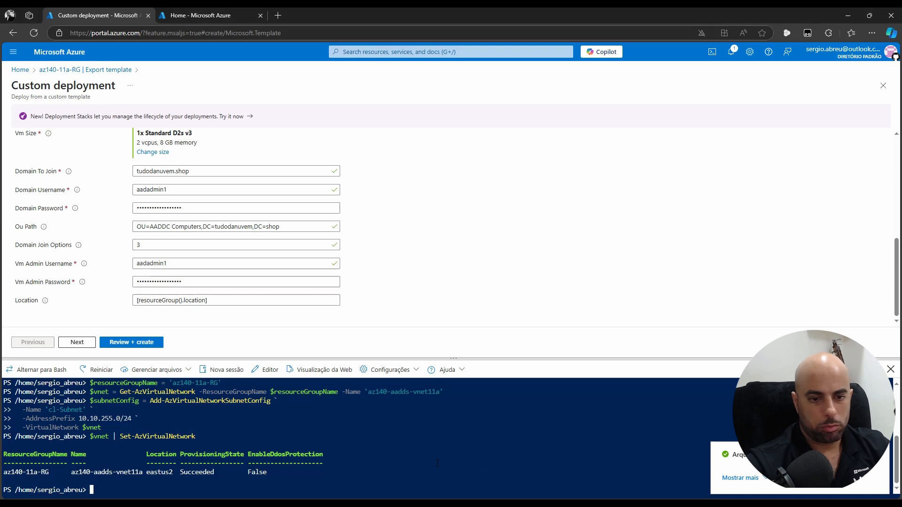
key("alt+Tab")
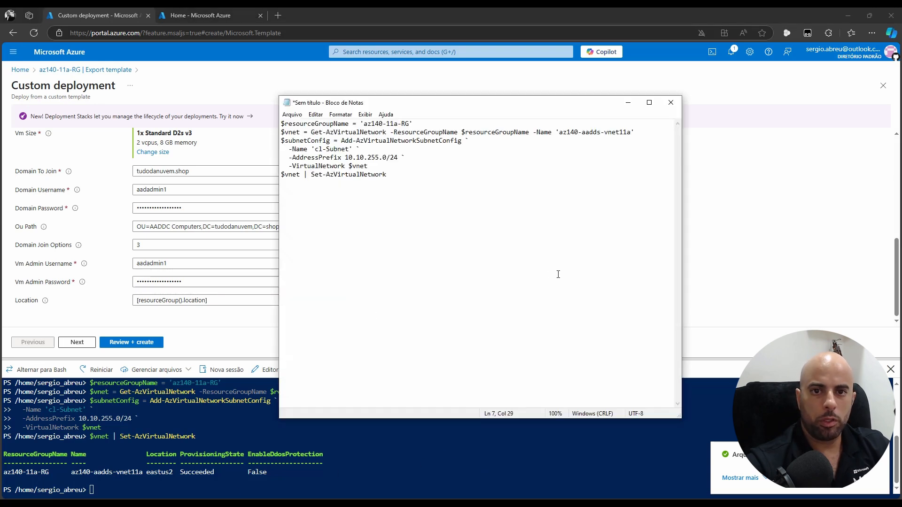
key("ctrl+a")
type("$resourceGroupName = 'az140-11a-RG' $location = (Get-AzResourceGroup -ResourceGroupName $resourceGroupName).Location New-AzResourceGroupDeployment `   -ResourceGroupName $resourceGroupName `   -Location $location `   -Name az140lab0101vmDeployment `   -TemplateFile $HOME/az140-11_azuredeploycl11a.json `   -TemplateParameterFile $HOME/az140-11_azuredeploycl11a.parameters.json")
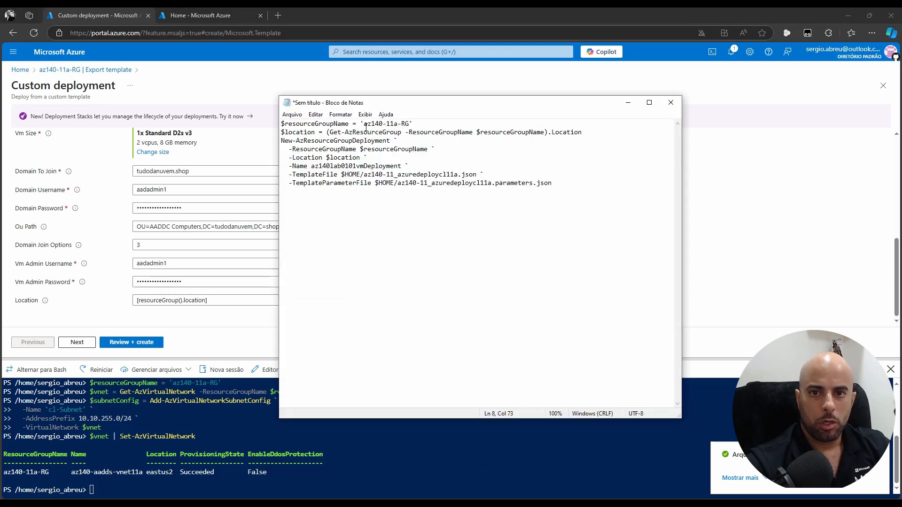
left_click_drag(366, 124, 419, 125)
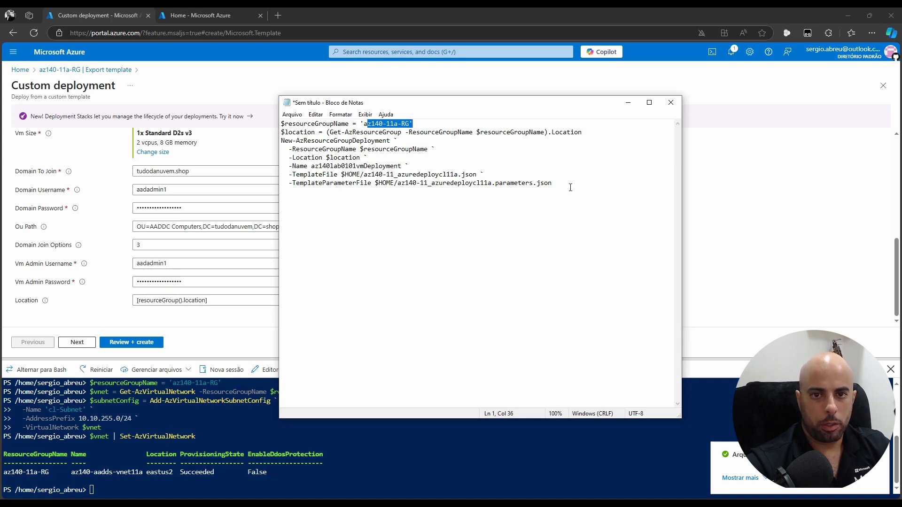
left_click_drag(365, 158, 327, 158)
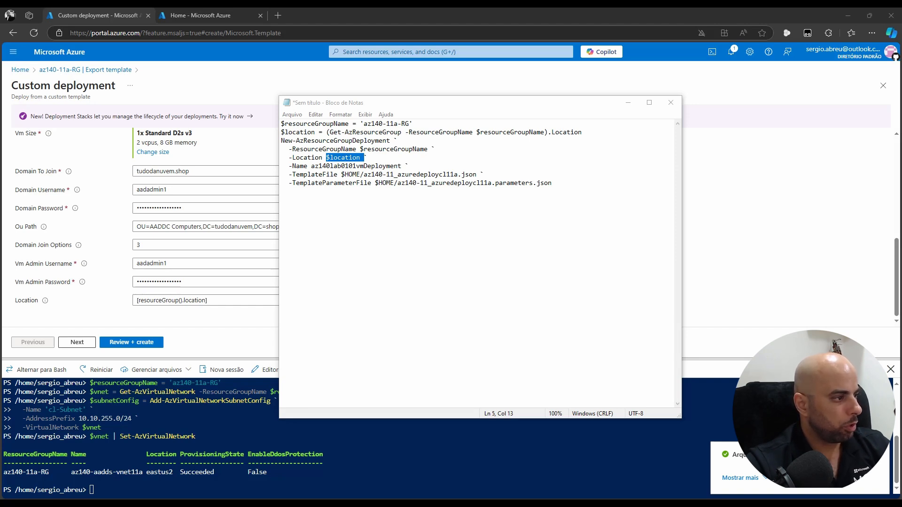
Paste the $location line into Cloud Shell and set it to eastus2
left_click(423, 465)
right_click(425, 469)
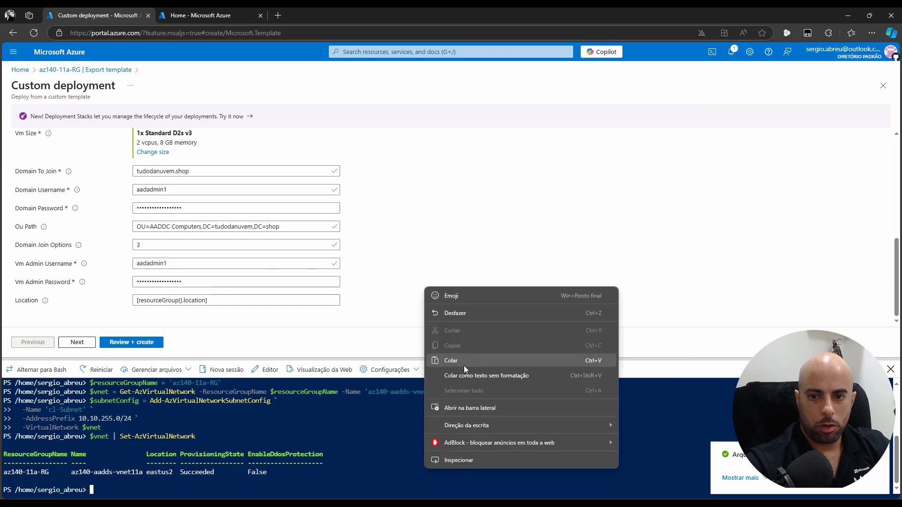
left_click(463, 365)
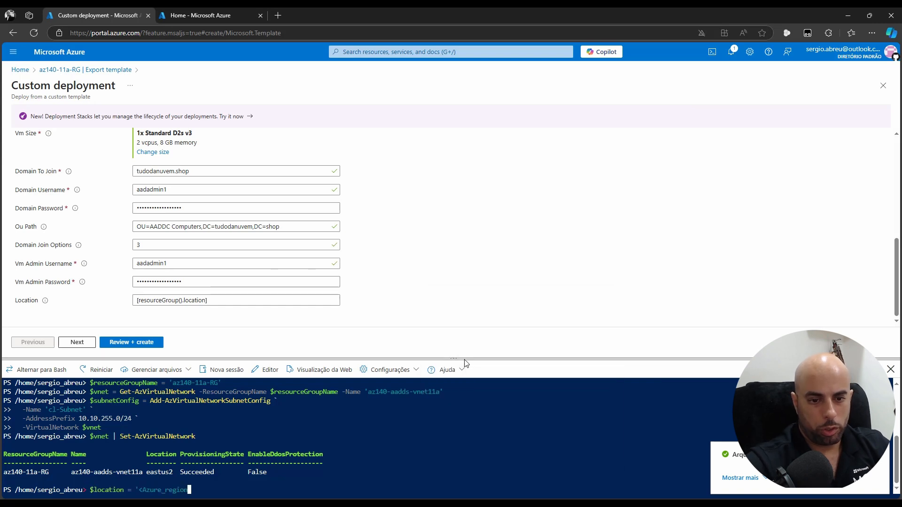
key("BackSpace")
key("BackSpace")
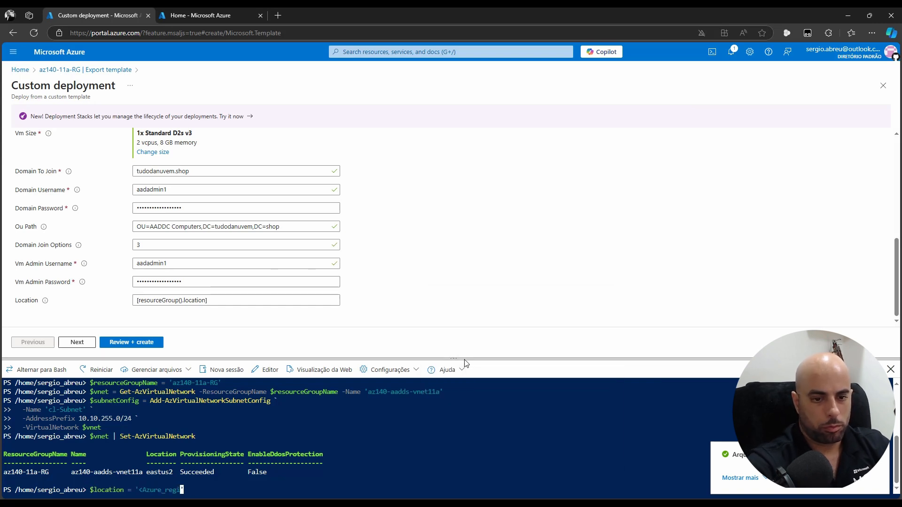
key("BackSpace")
key("BackSpace")
key("BackSpace")
key("BackSpace")
key("BackSpace")
key("BackSpace")
key("BackSpace")
key("BackSpace")
key("BackSpace")
key("BackSpace")
key("BackSpace")
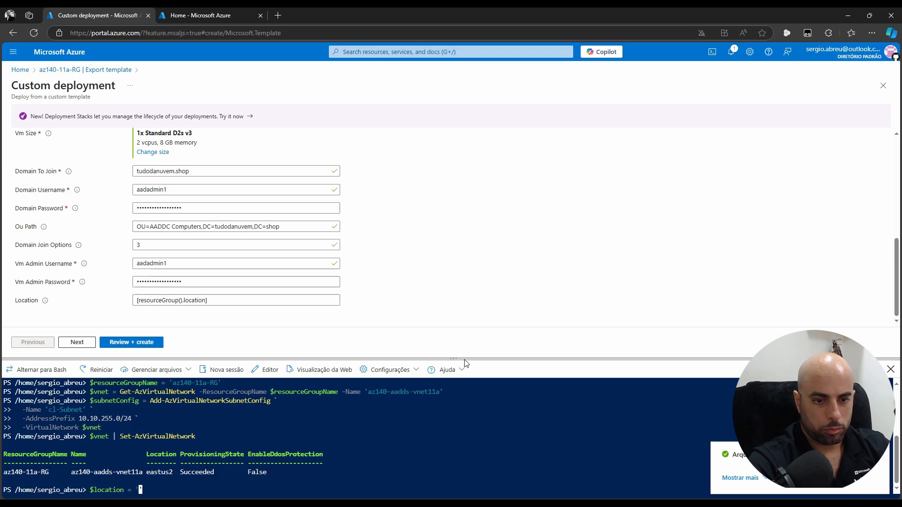
type("eastus")
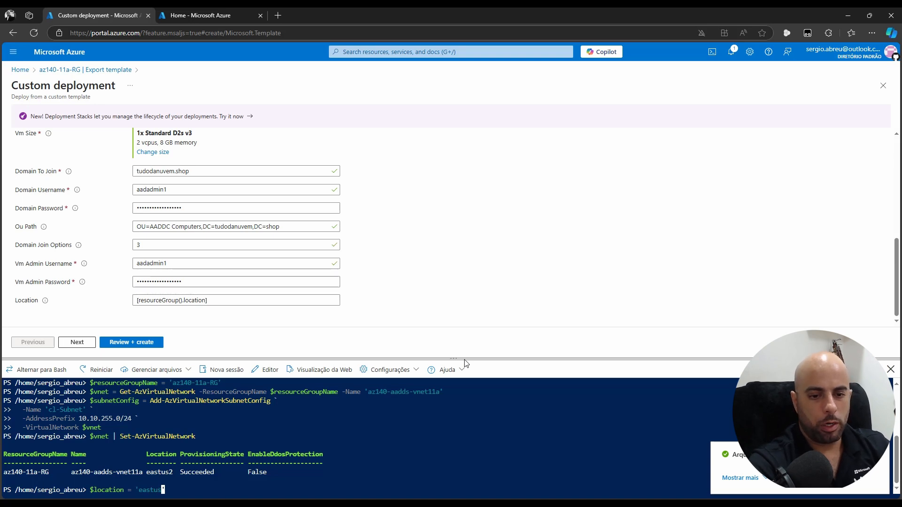
type("2")
key("Return")
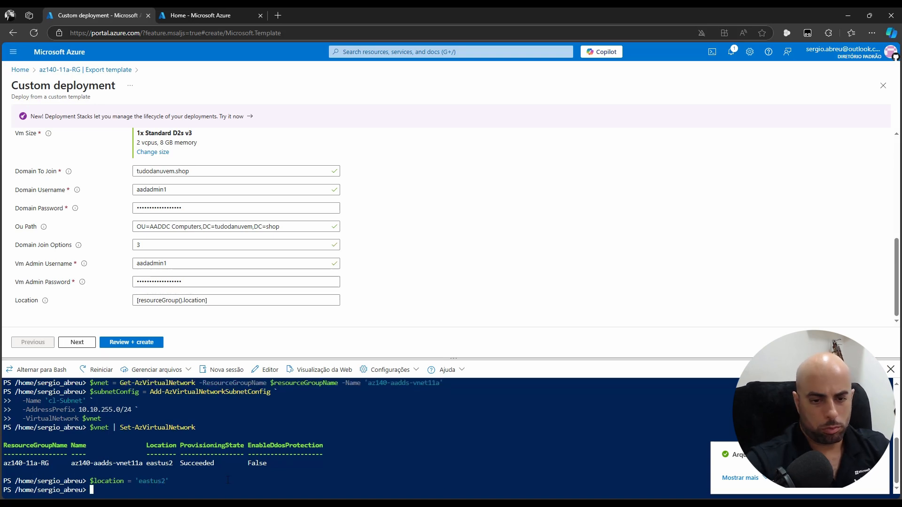
Copy the whole deployment script from Notepad and paste it into Cloud Shell to run
key("alt+Tab")
key("ctrl+a")
key("ctrl+c")
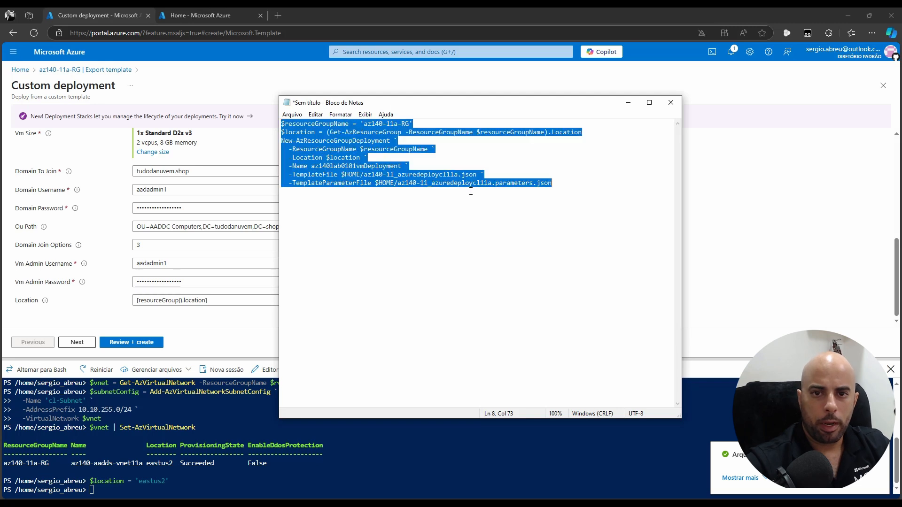
key("alt+Tab")
right_click(368, 471)
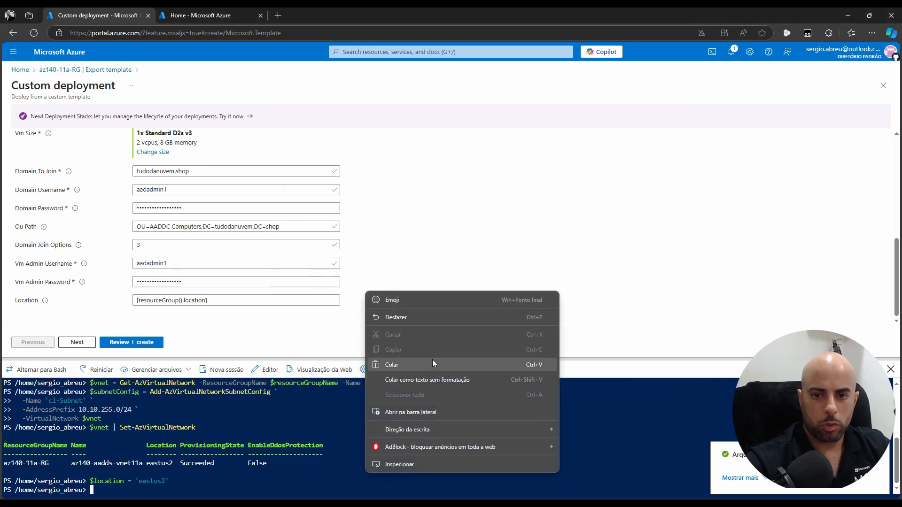
left_click(391, 365)
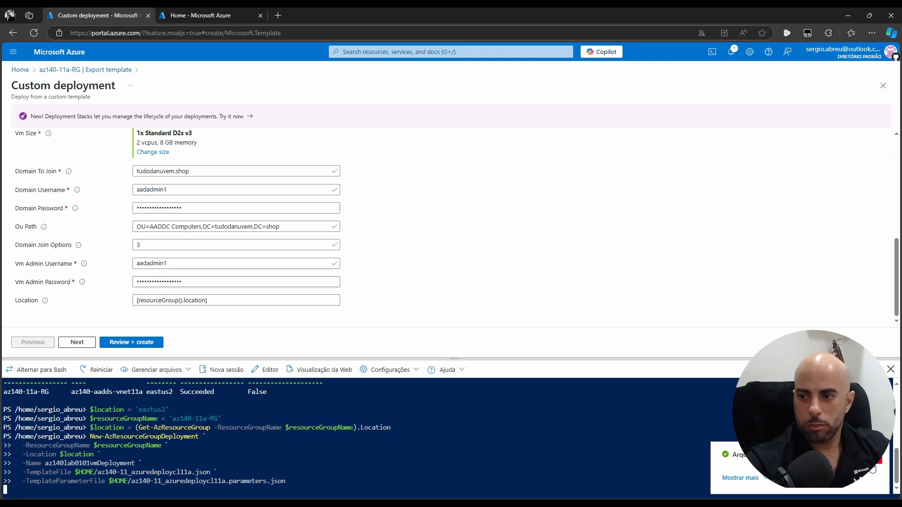
Dismiss the notification and highlight ProvisioningState Succeeded in the deployment output
left_click(877, 458)
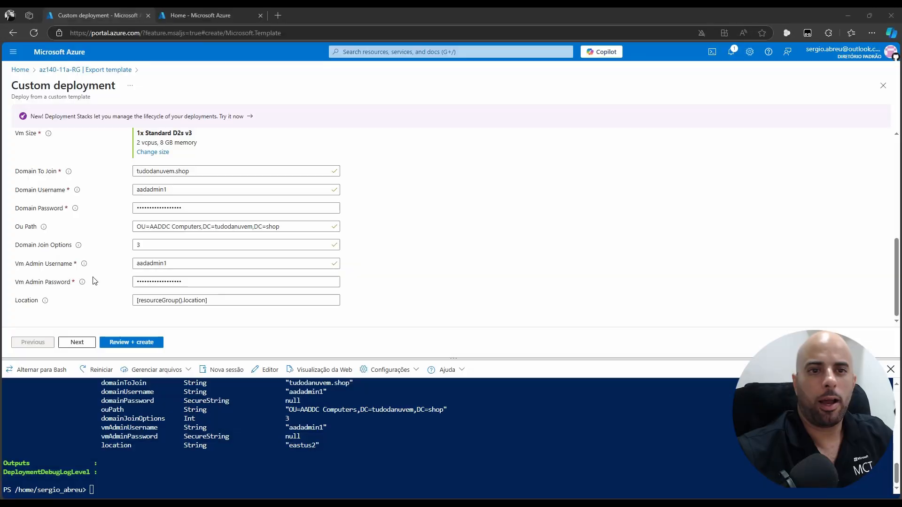
scroll(429, 377, "up", 5)
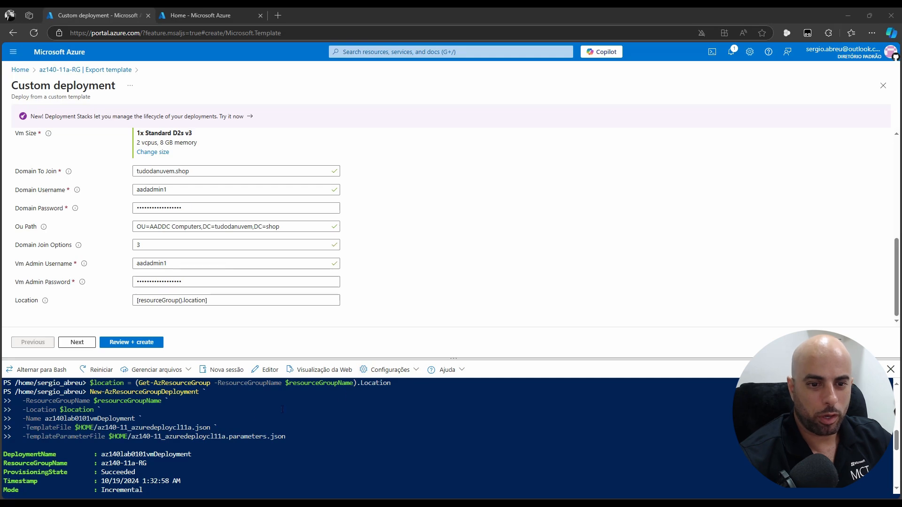
scroll(147, 445, "down", 2)
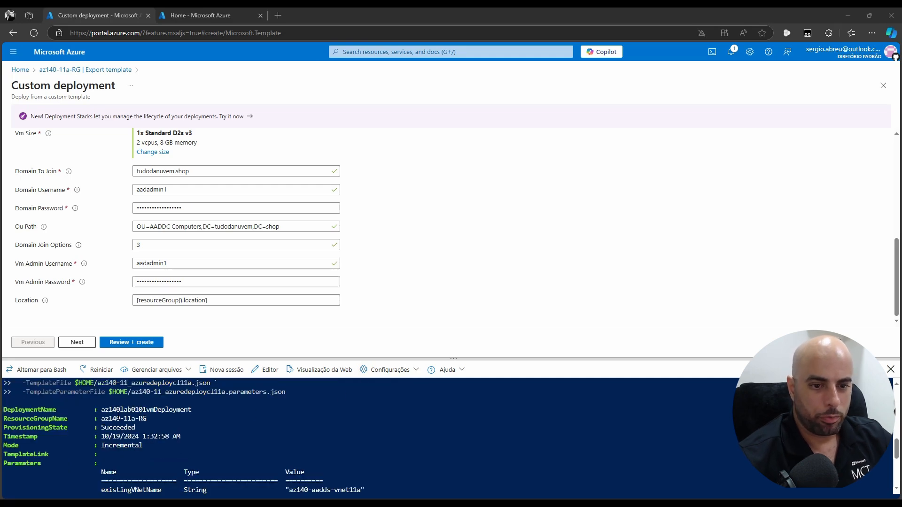
scroll(251, 426, "up", 3)
scroll(251, 425, "down", 3)
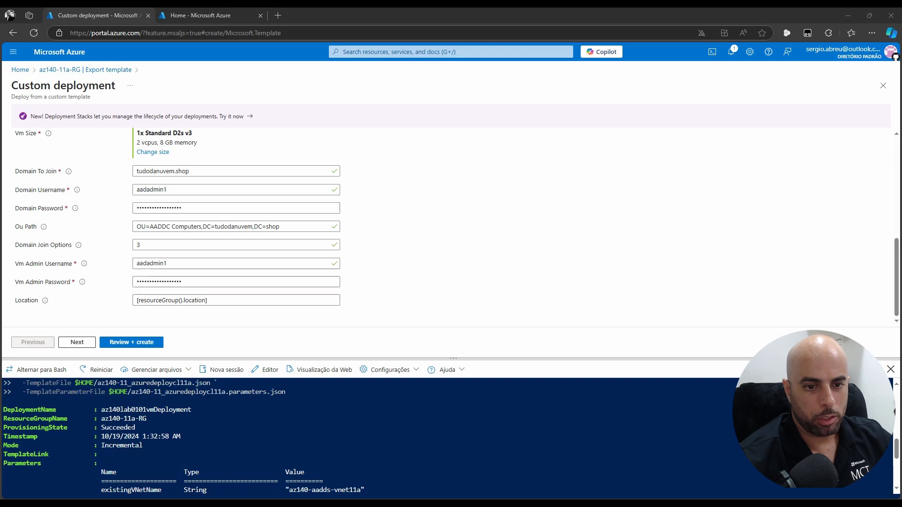
left_click_drag(135, 427, 90, 427)
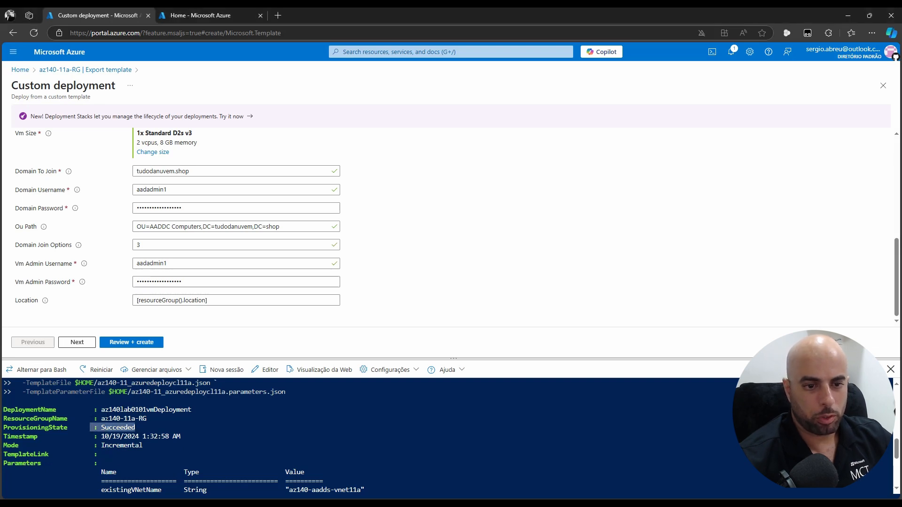
Review the domainToJoin parameter row and the null domainPassword value in the output
scroll(340, 426, "down", 2)
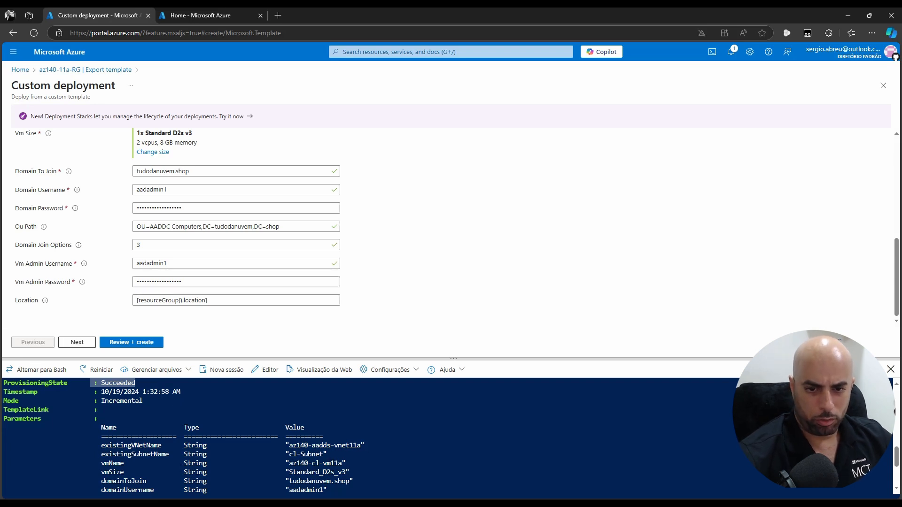
scroll(366, 437, "down", 2)
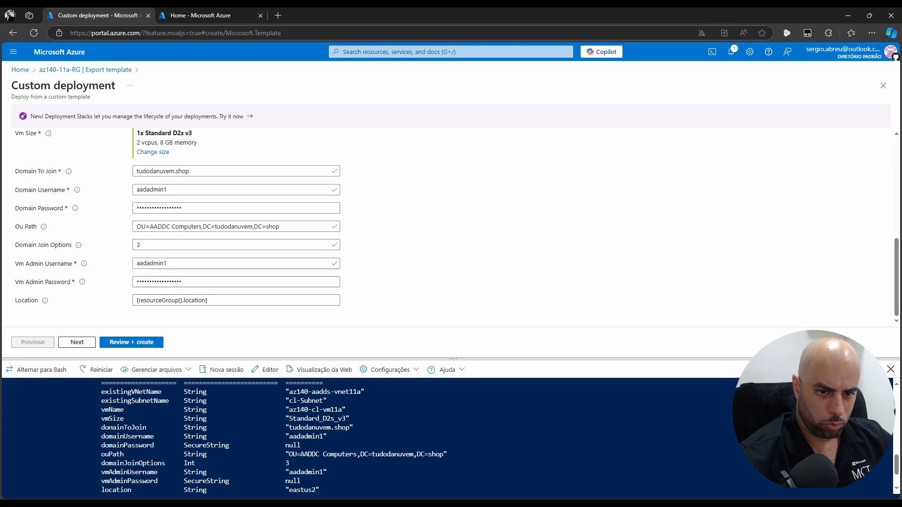
left_click_drag(104, 428, 383, 428)
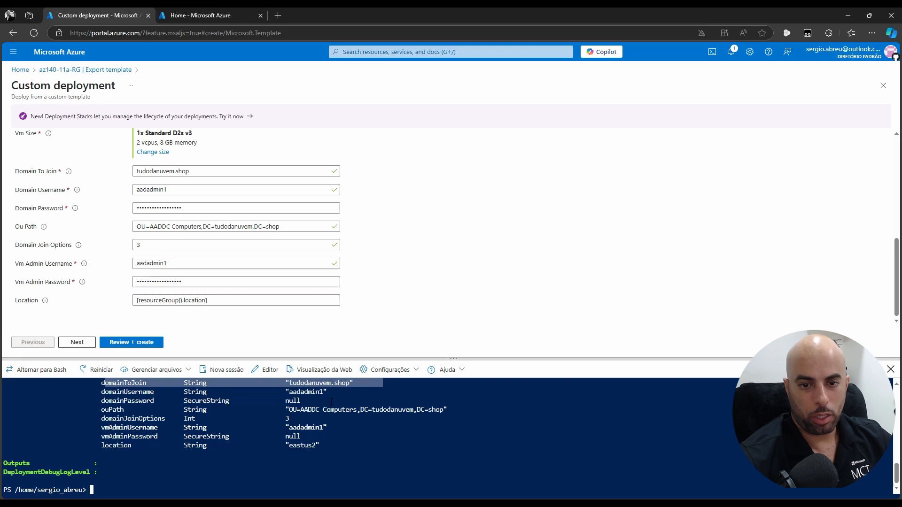
left_click_drag(331, 402, 275, 401)
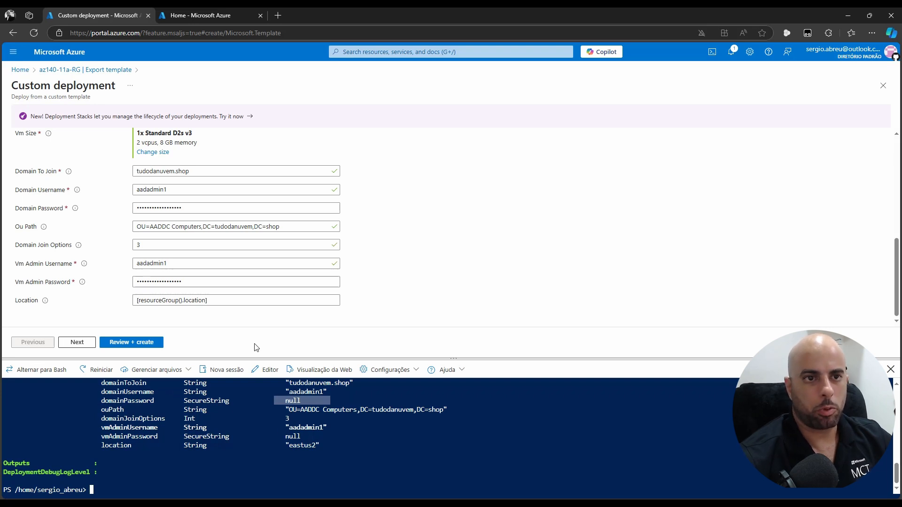
Go from Home to Virtual machines > az140-cl-vm11a and choose Connect via Bastion
left_click(16, 70)
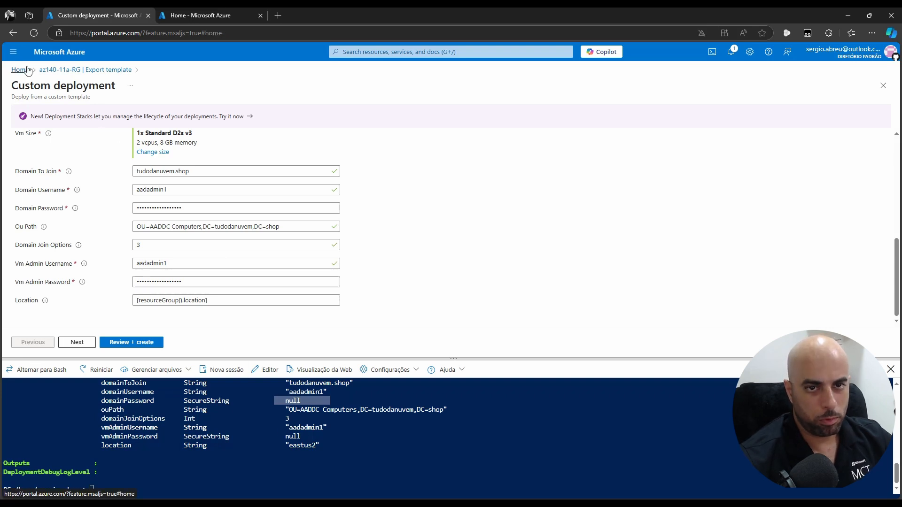
left_click(276, 116)
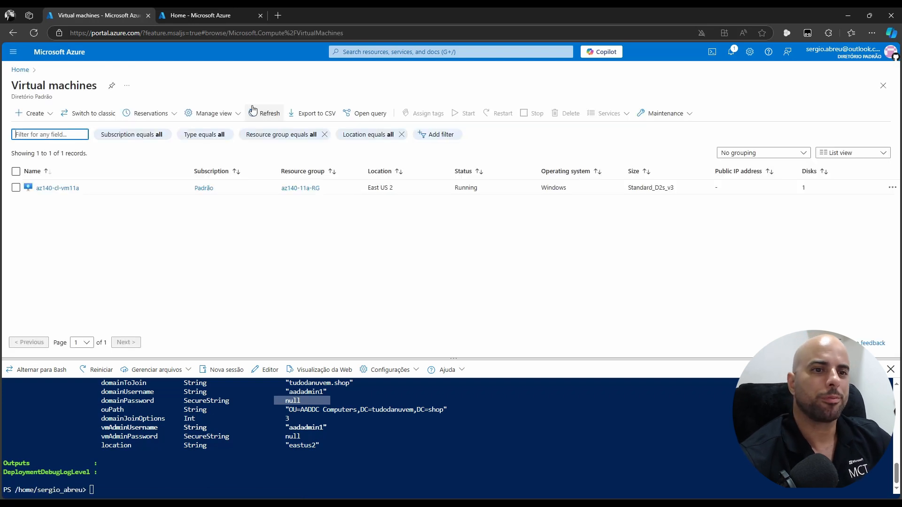
left_click(63, 187)
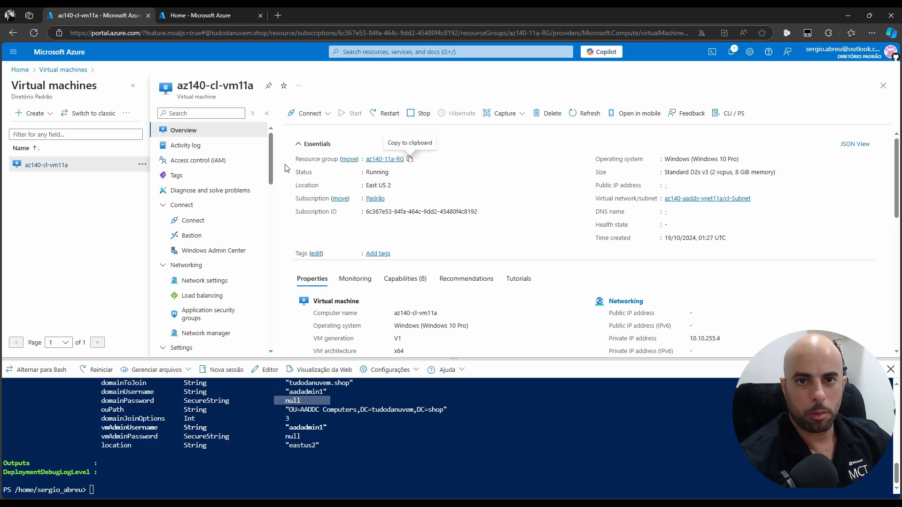
left_click(306, 114)
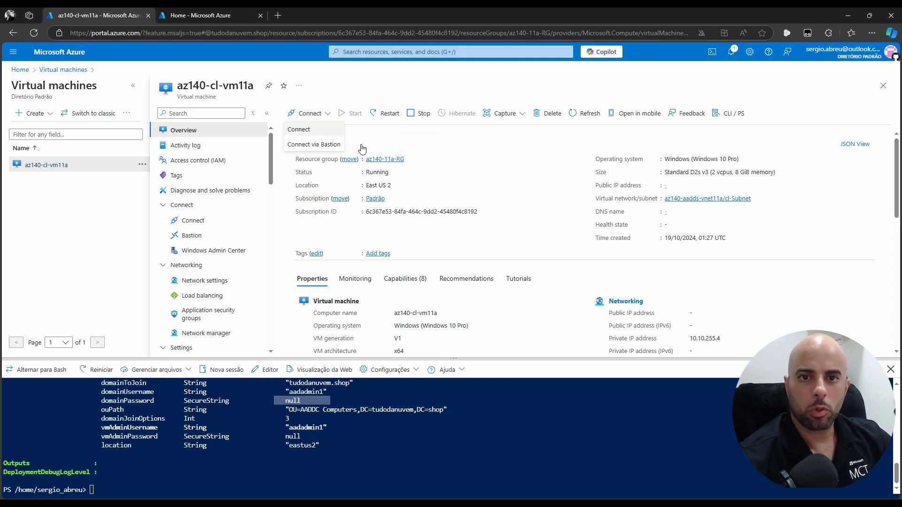
left_click(321, 145)
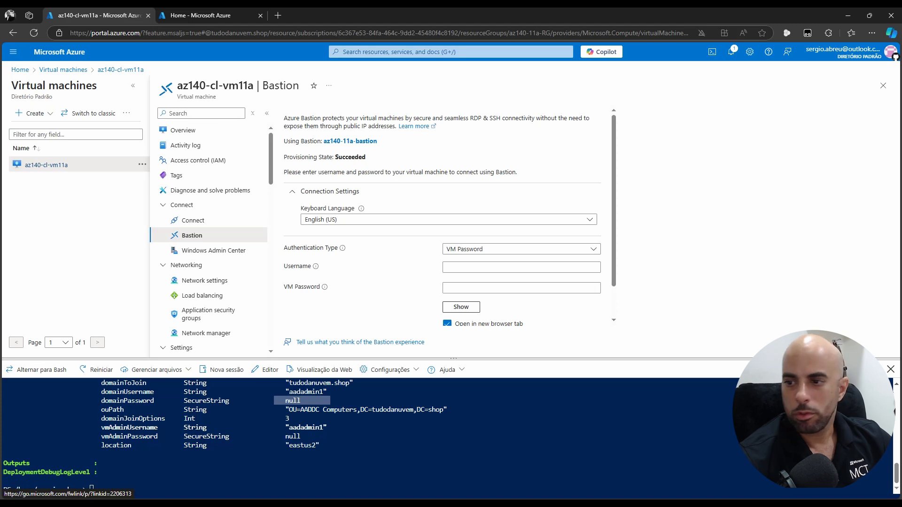
Close Cloud Shell and set the Bastion keyboard language to Portuguese Brazilian
left_click(889, 369)
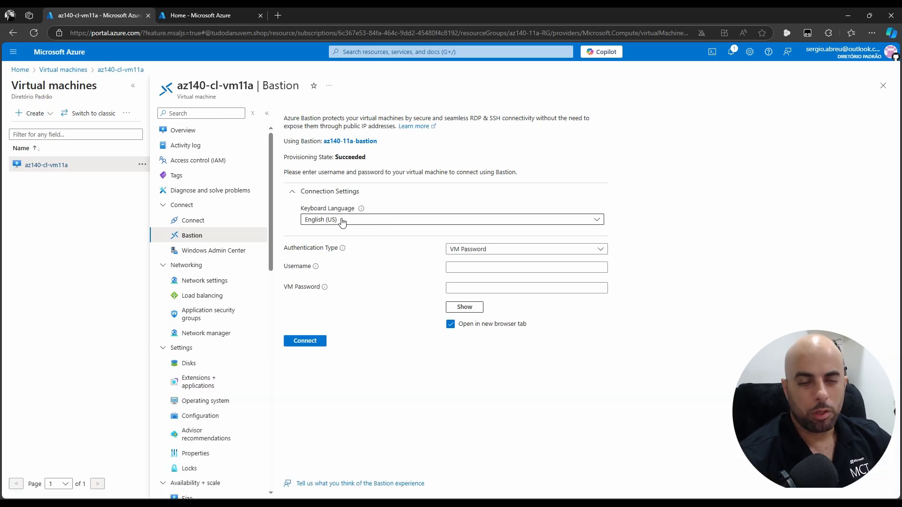
left_click(378, 219)
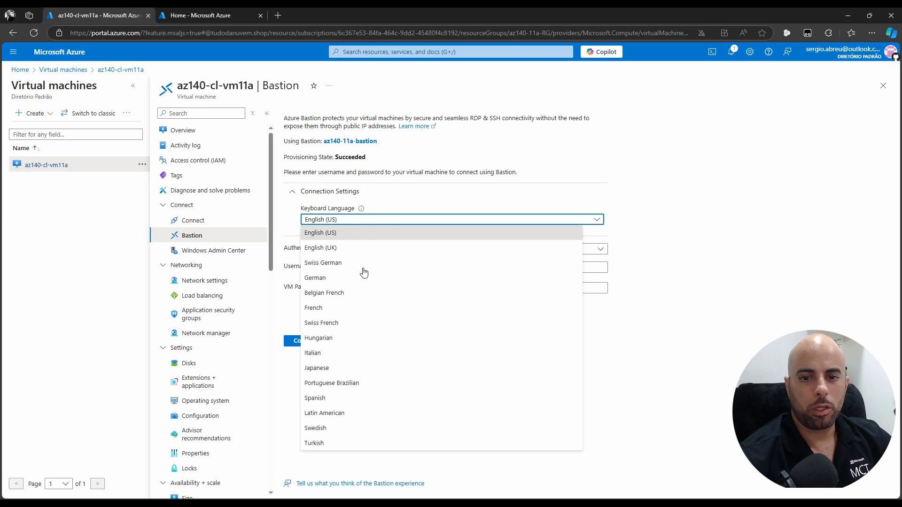
left_click(341, 384)
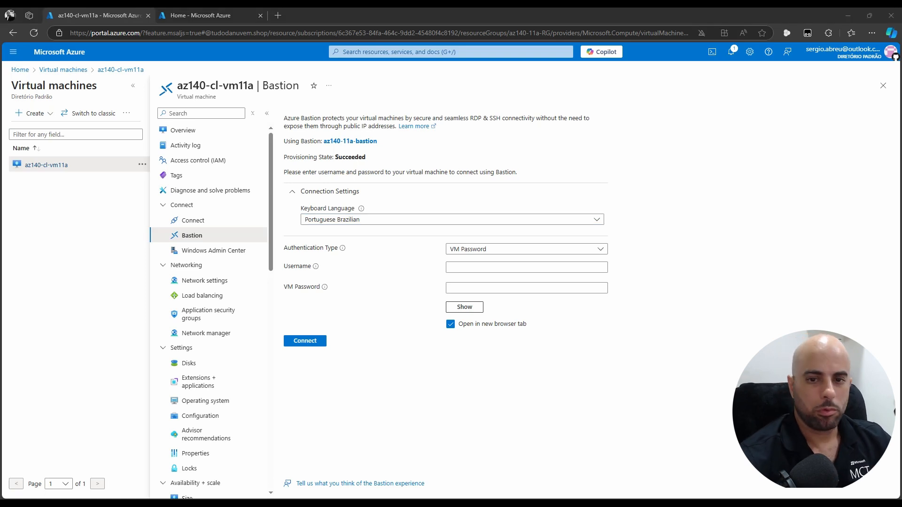
Paste the VM admin username and password into Bastion and connect
left_click(498, 271)
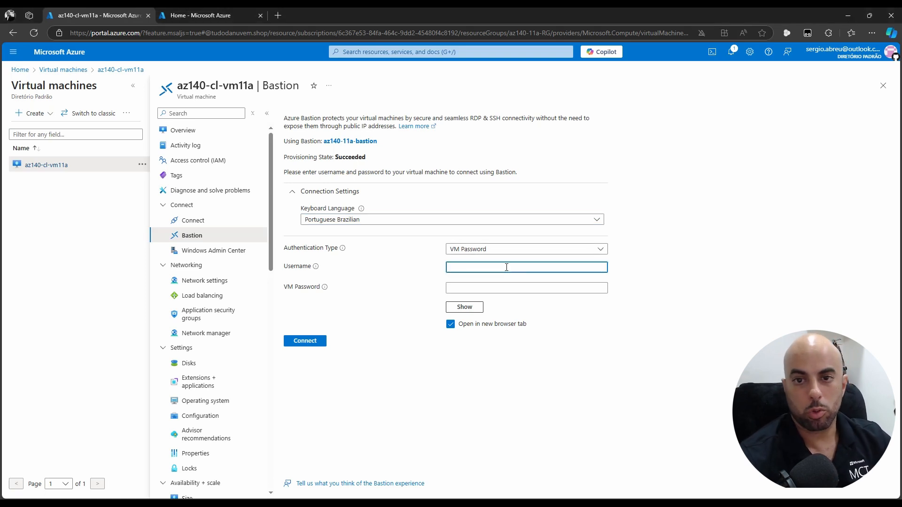
type("aadadmin1")
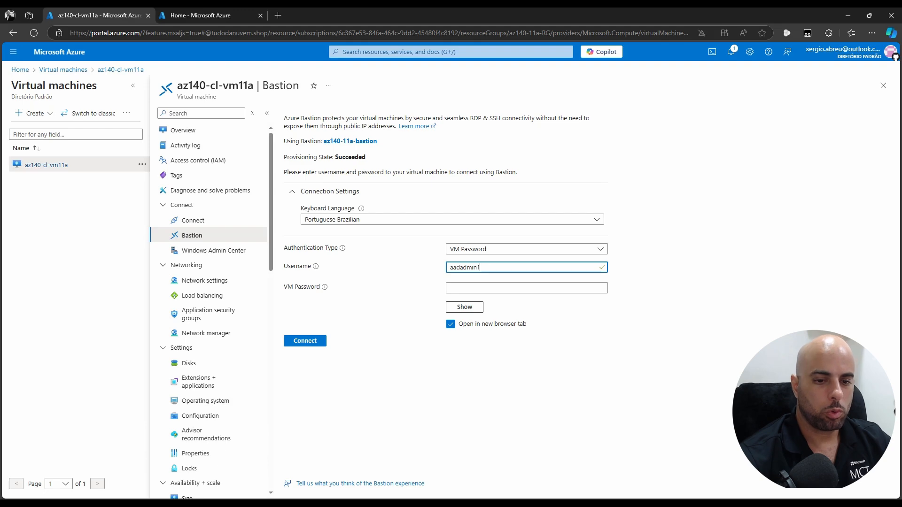
key("alt+Tab")
left_click(449, 183)
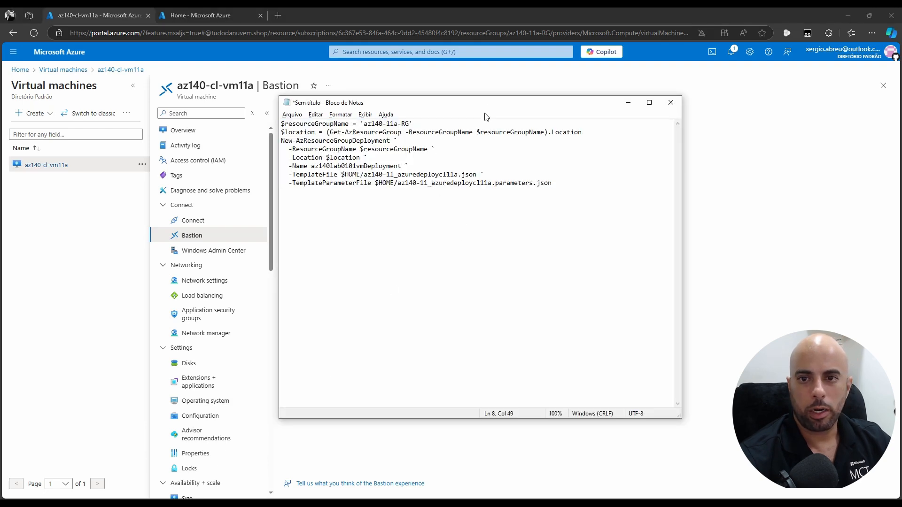
left_click_drag(503, 104, 0, 107)
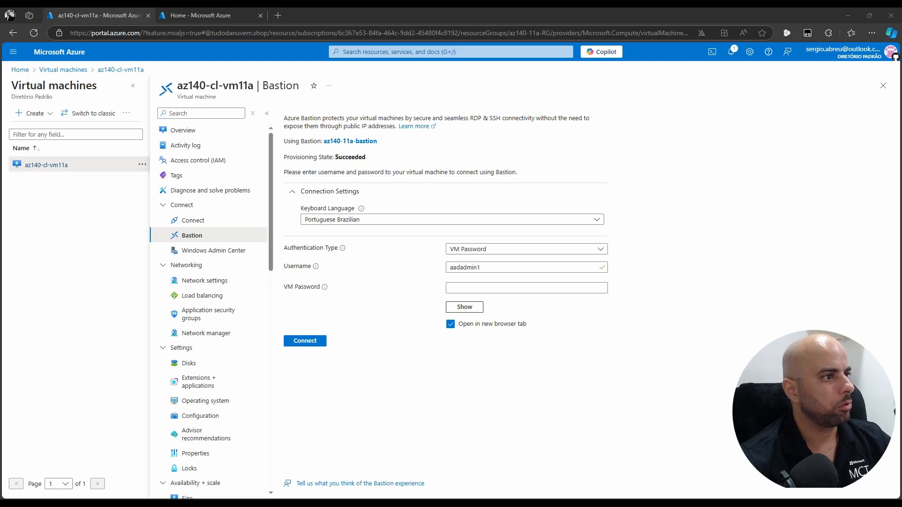
left_click(488, 288)
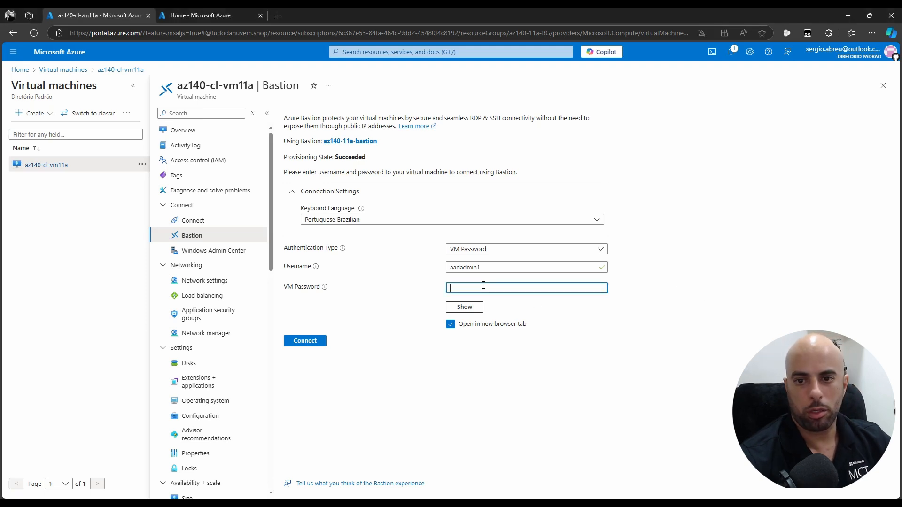
key("ctrl+v")
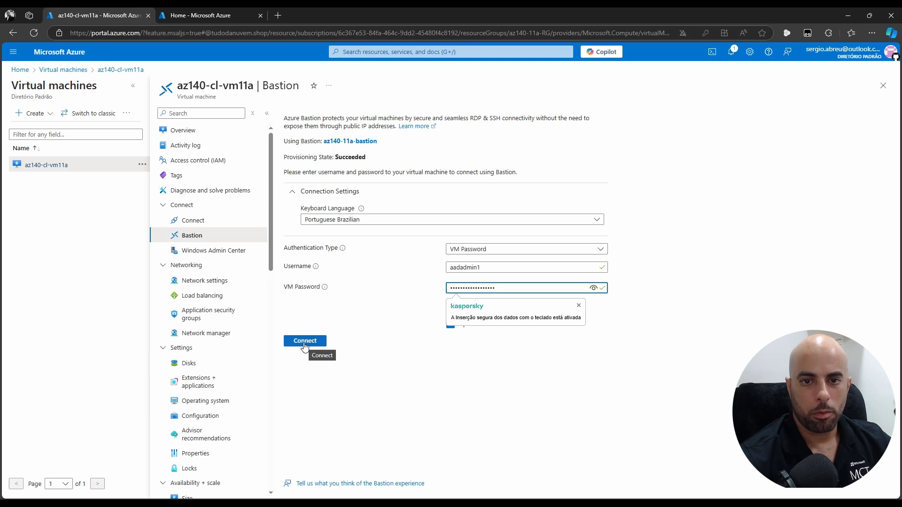
left_click(304, 342)
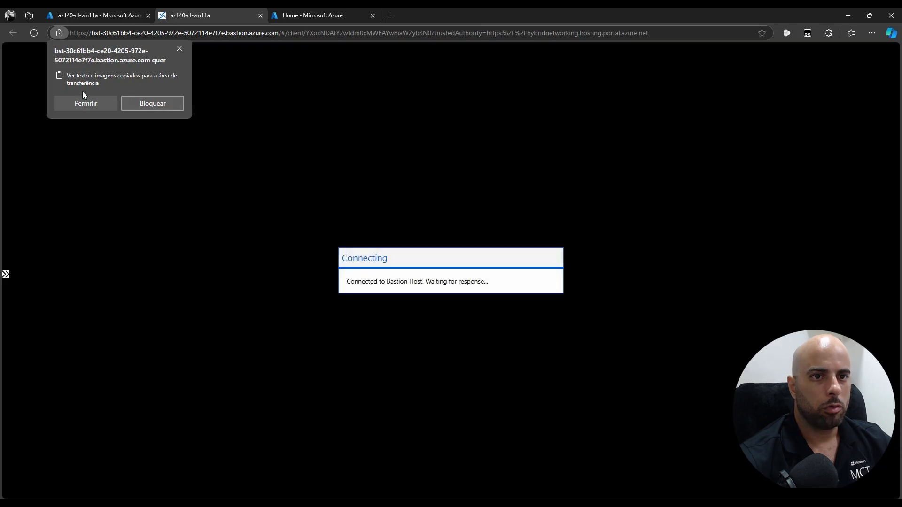
Allow clipboard access (Permitir) for the new Bastion session tab
left_click(84, 102)
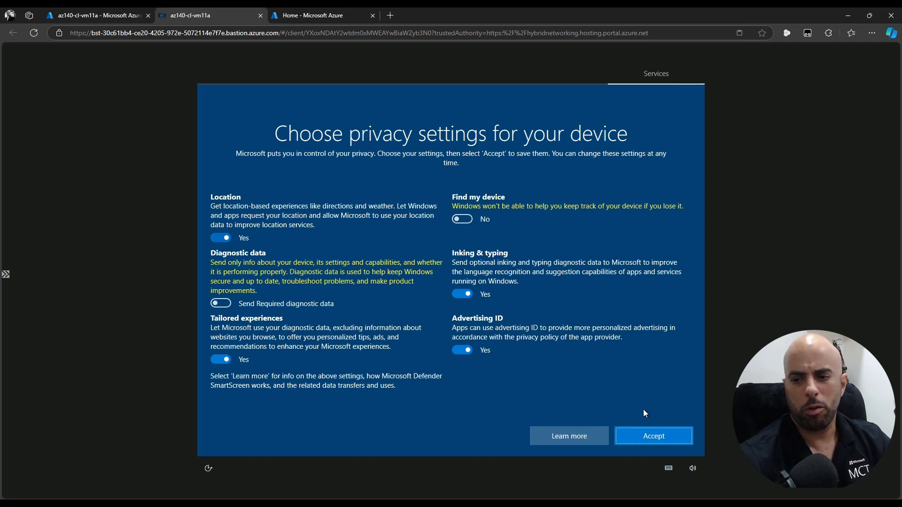
Accept the Windows 'Choose privacy settings for your device' screen
left_click(648, 438)
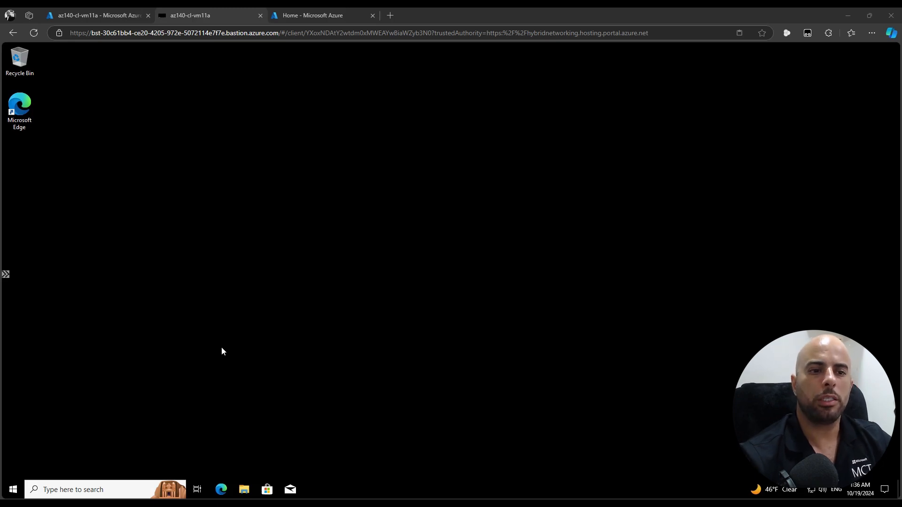
After trying 'users' and 'compu' Start searches, launch Windows PowerShell as administrator via 'power'
left_click(9, 491)
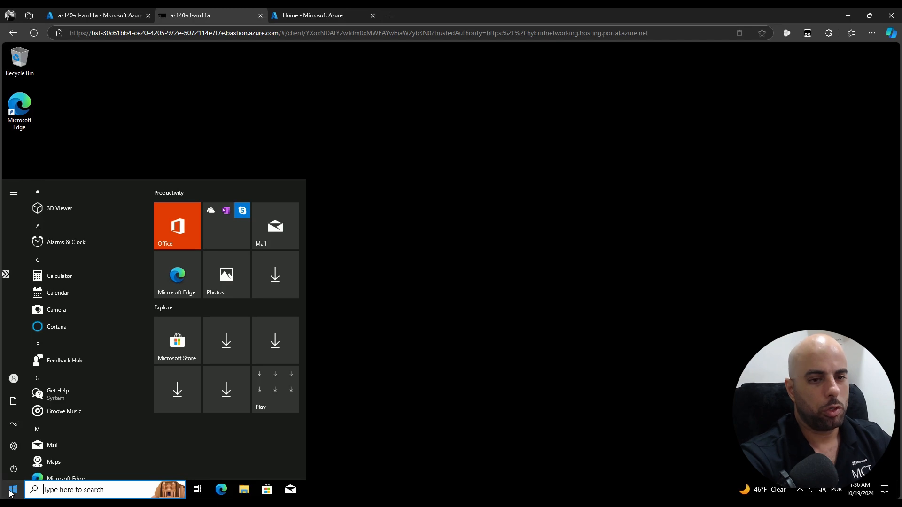
type("users")
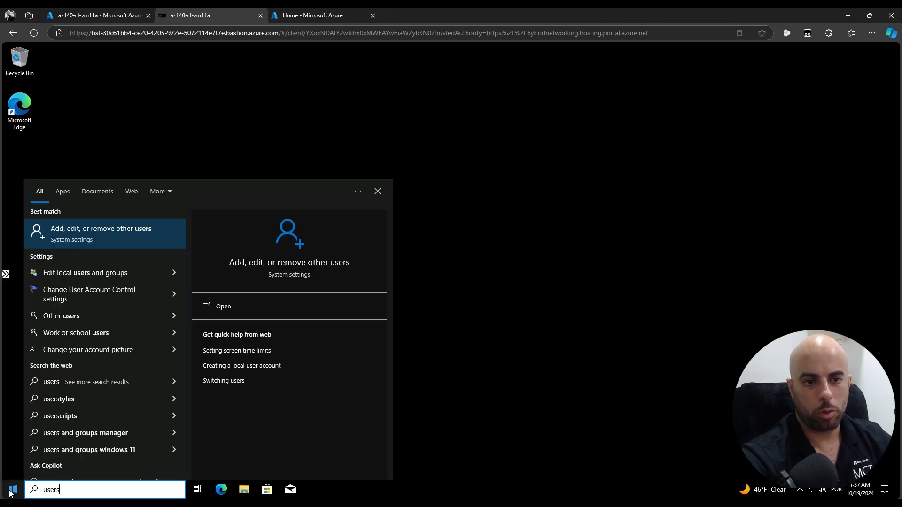
key("ctrl+a")
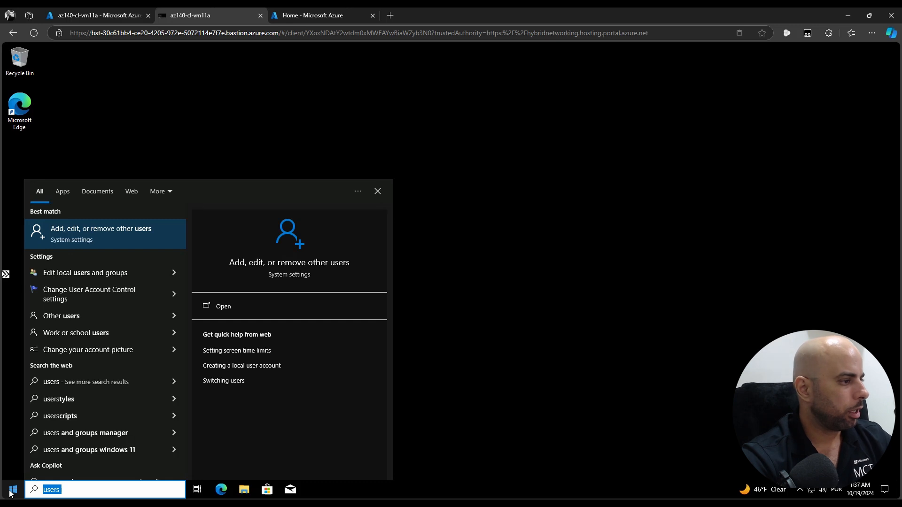
key("BackSpace")
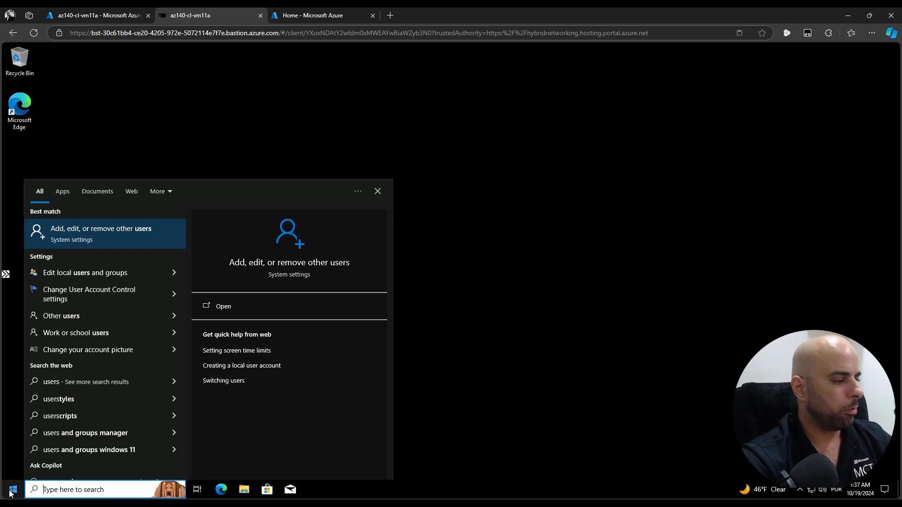
type("compu")
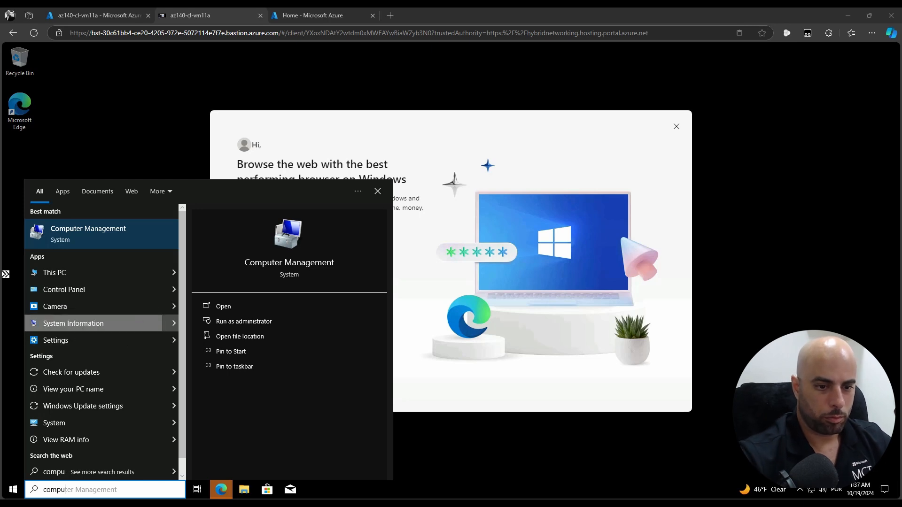
left_click(94, 490)
key("ctrl+a")
type("power")
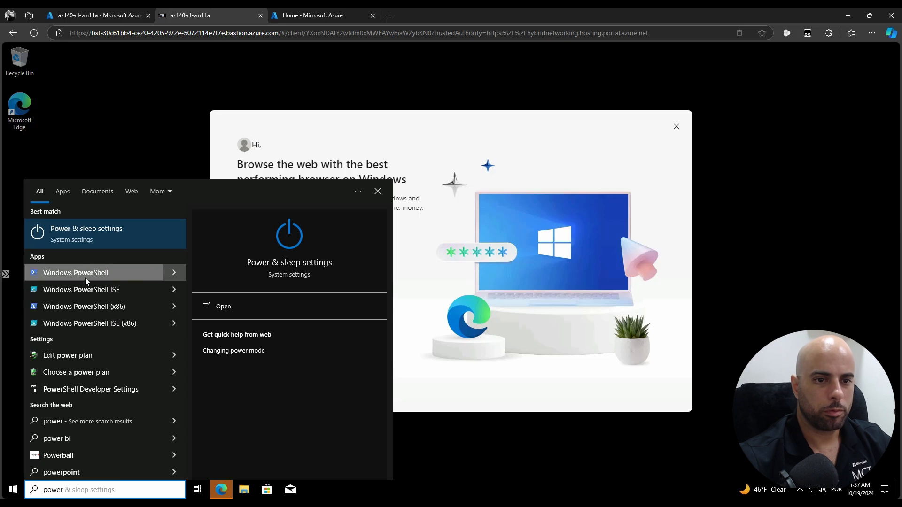
left_click(180, 273)
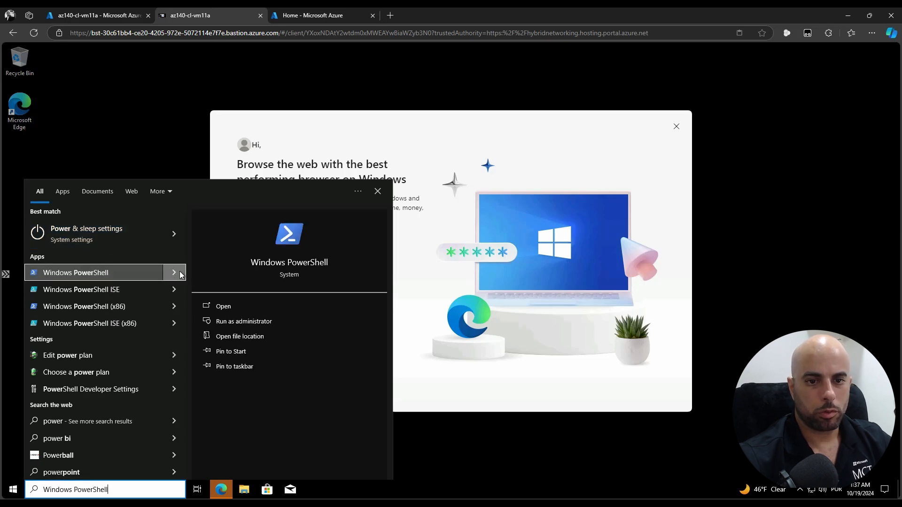
left_click(255, 323)
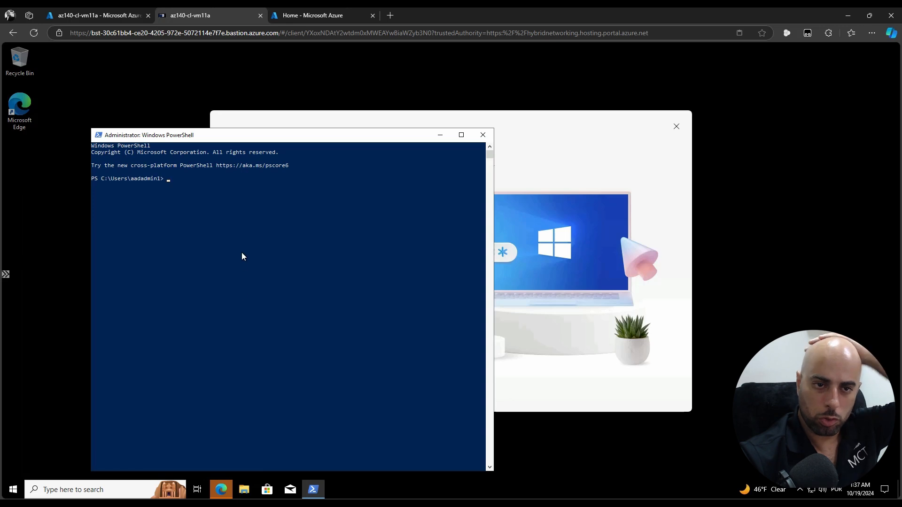
Paste and run the Add-WindowsCapability Rsat.ActiveDirectory.DS-LDS.Tools command, with the Notepad commands placed alongside
right_click(298, 267)
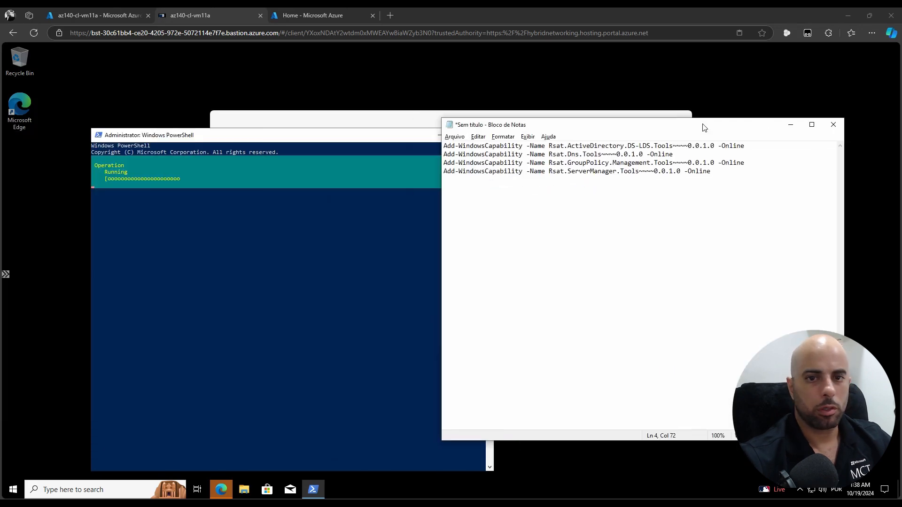
left_click_drag(703, 127, 501, 131)
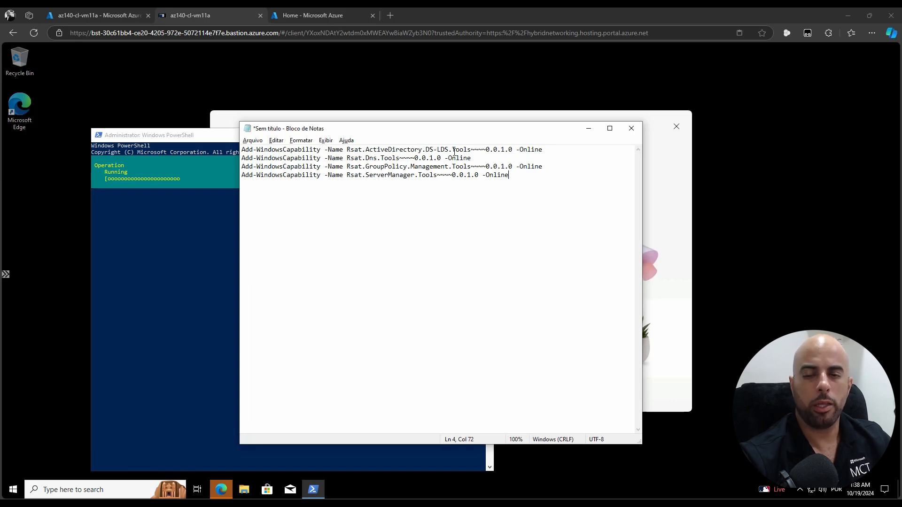
Select Dns.Tools in the second Notepad command and return to the PowerShell console
left_click_drag(468, 151, 455, 150)
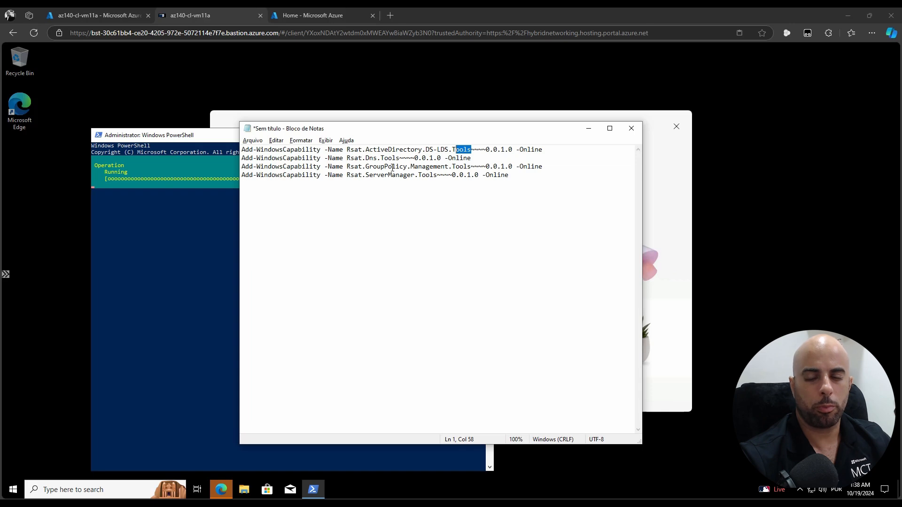
left_click_drag(366, 159, 400, 158)
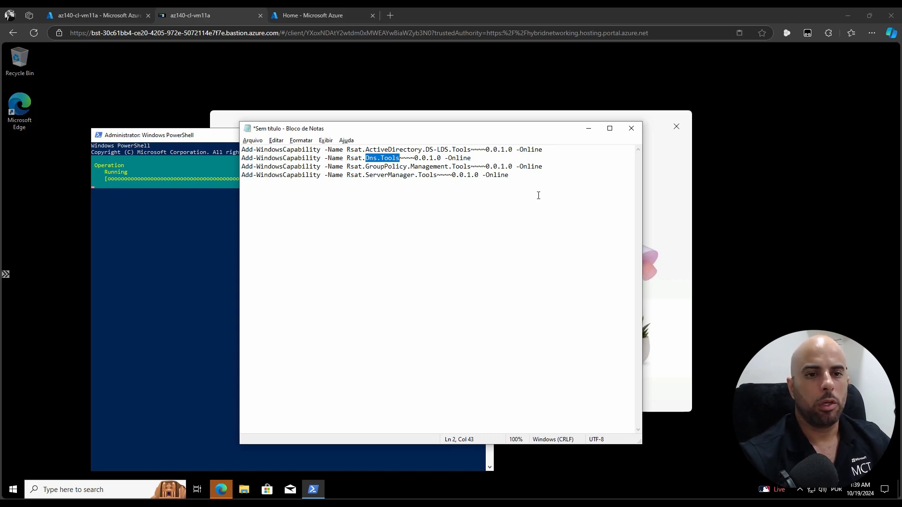
left_click(149, 276)
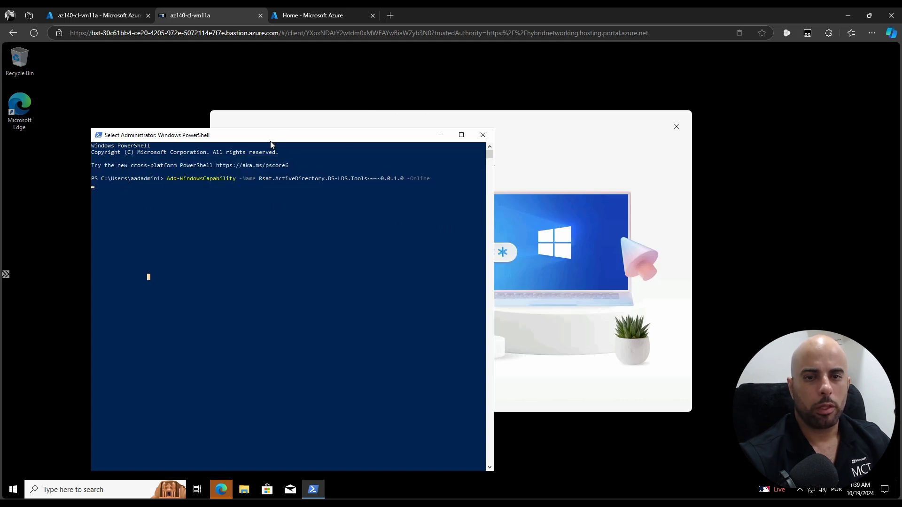
Confirm Active Directory Users and Computers appears in Start search, then resume the console for Rsat.Dns.Tools
left_click_drag(271, 137, 277, 111)
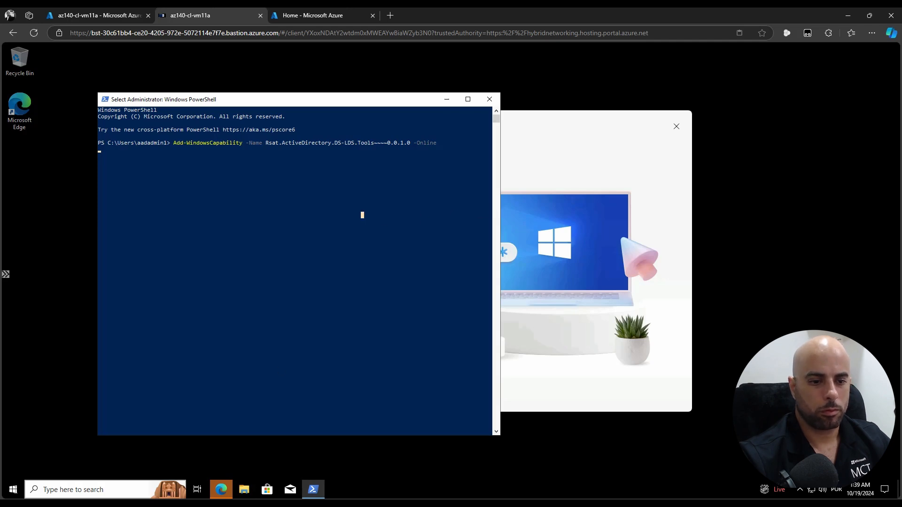
left_click(15, 490)
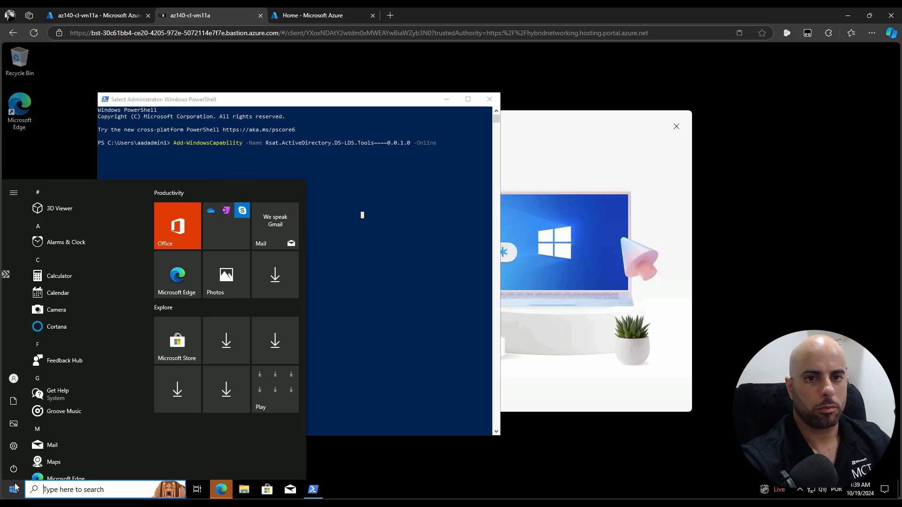
type("user")
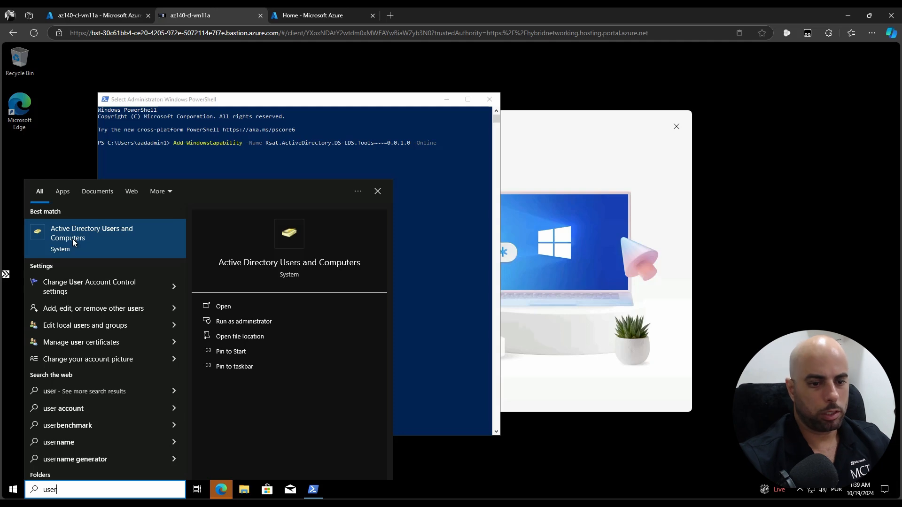
key("ctrl+a")
type("dns")
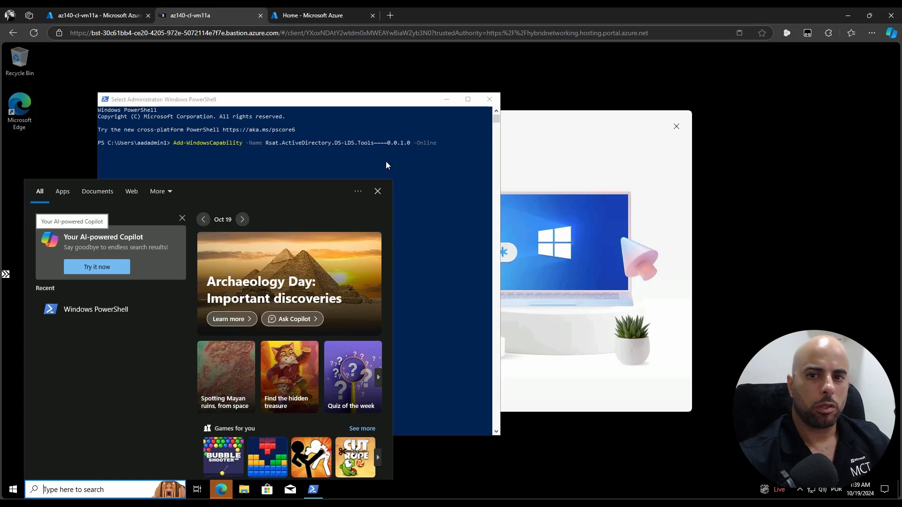
left_click(450, 165)
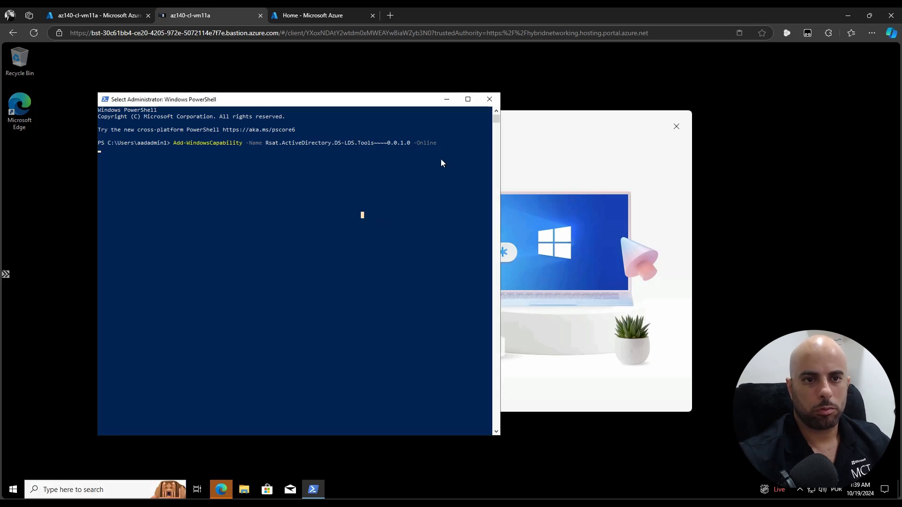
key("Return")
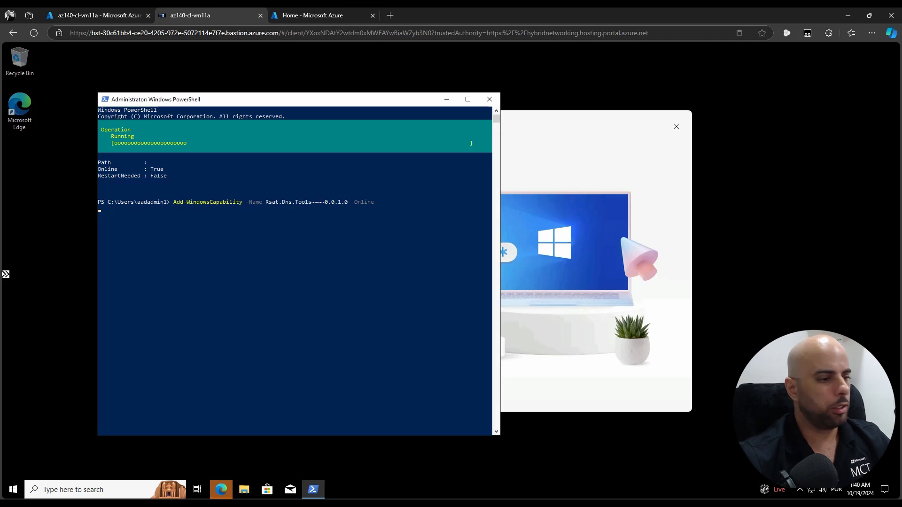
Launch PowerShell ISE from a Start search for 'ise' and resume the paused install in the console
key("alt+Tab")
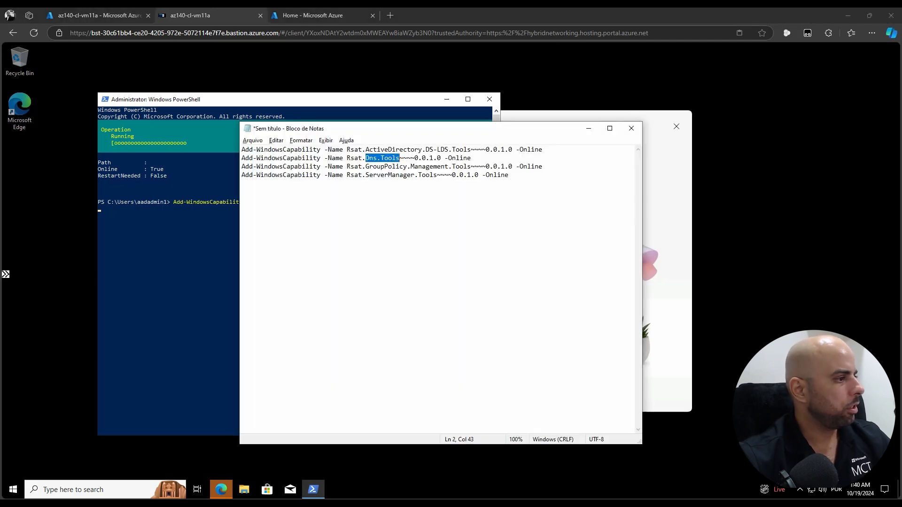
left_click(148, 347)
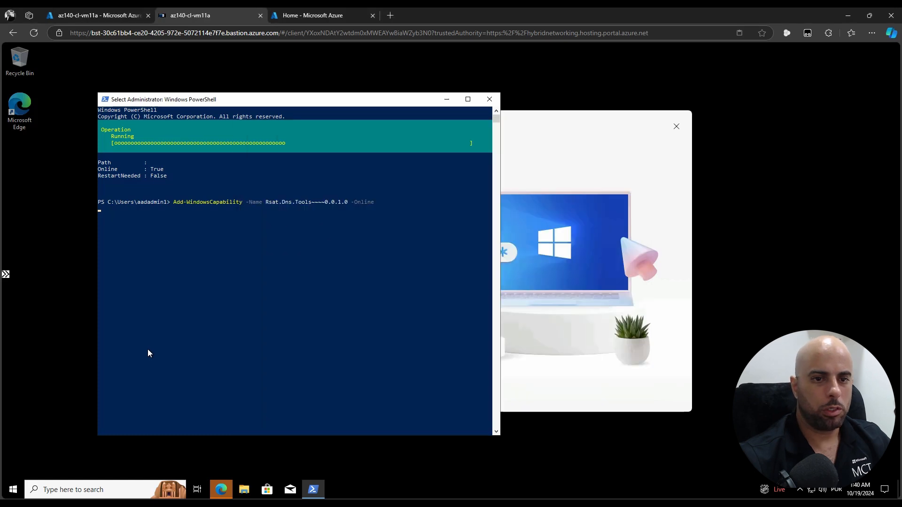
left_click(13, 489)
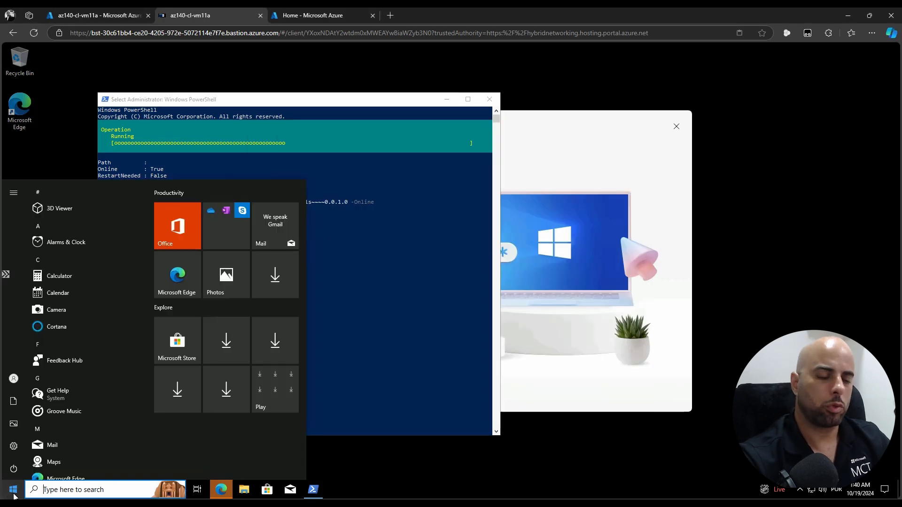
type("ise")
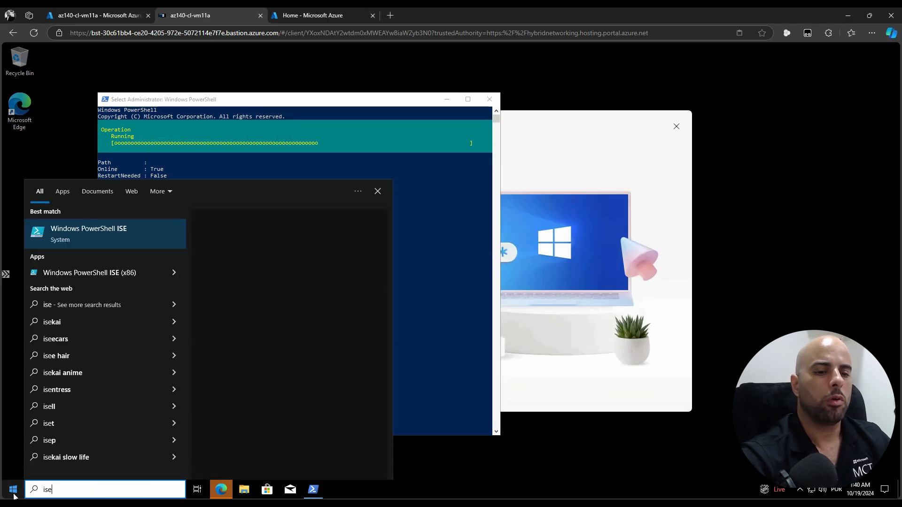
key("Escape")
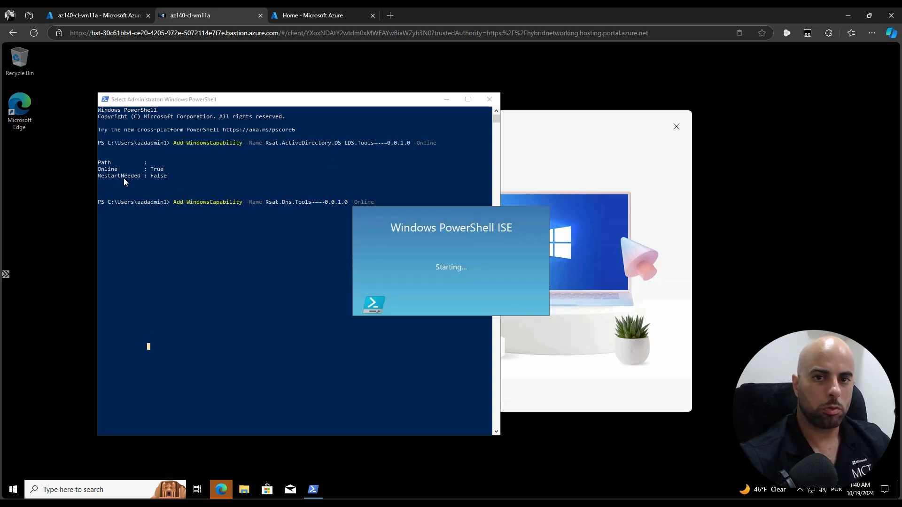
left_click(243, 267)
key("Return")
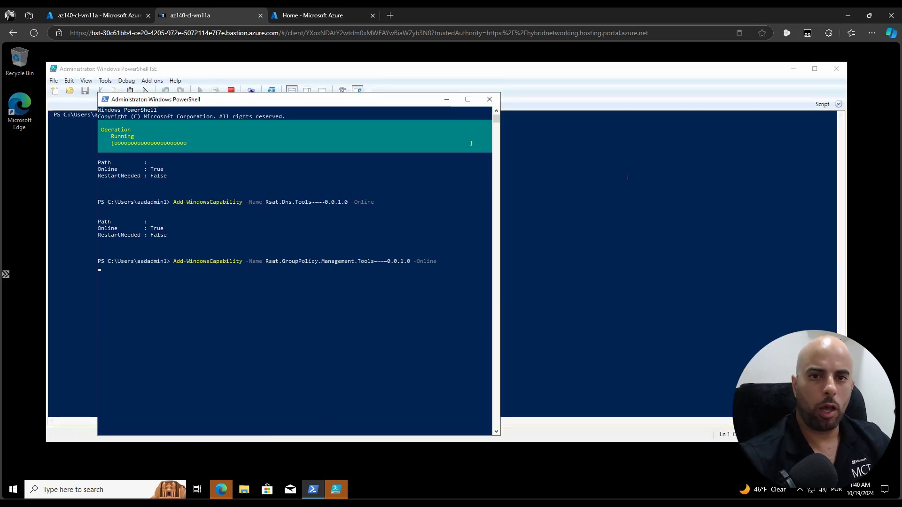
Move the console aside and show the blank Untitled1.ps1 Script pane above the ISE console
left_click(474, 69)
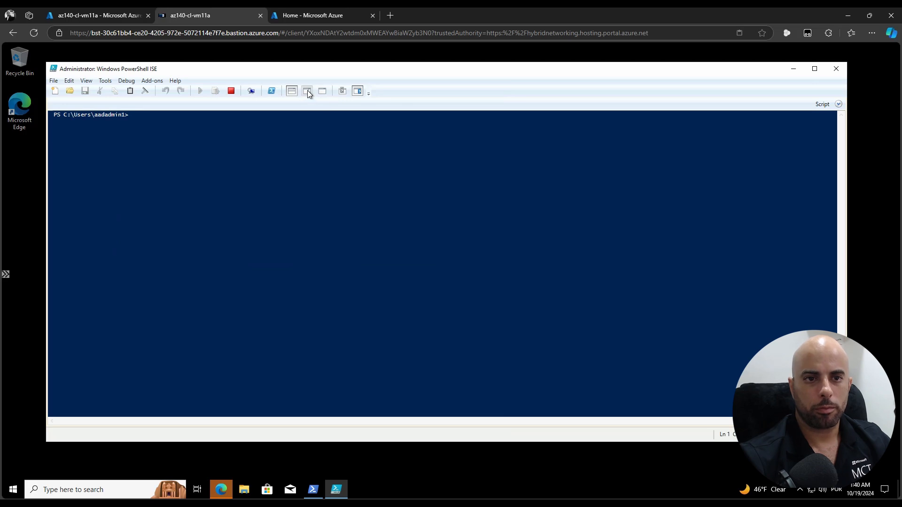
key("alt+Tab")
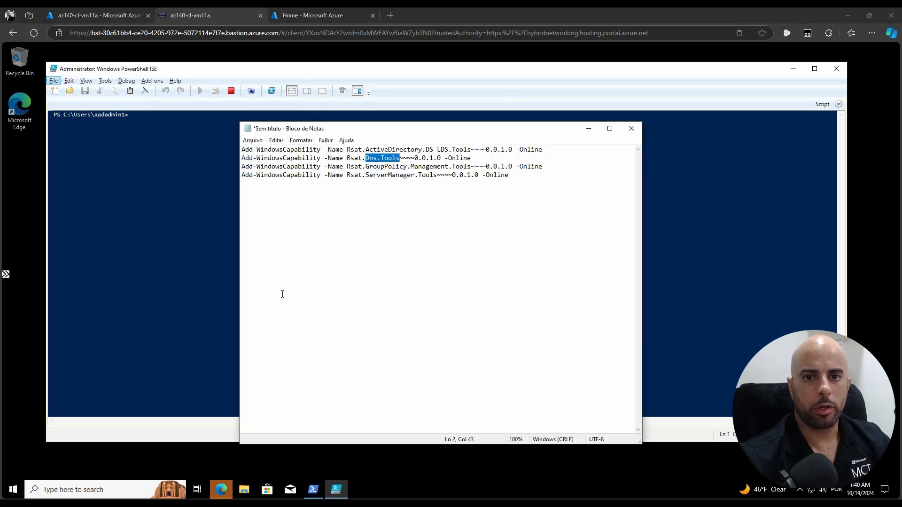
left_click(313, 490)
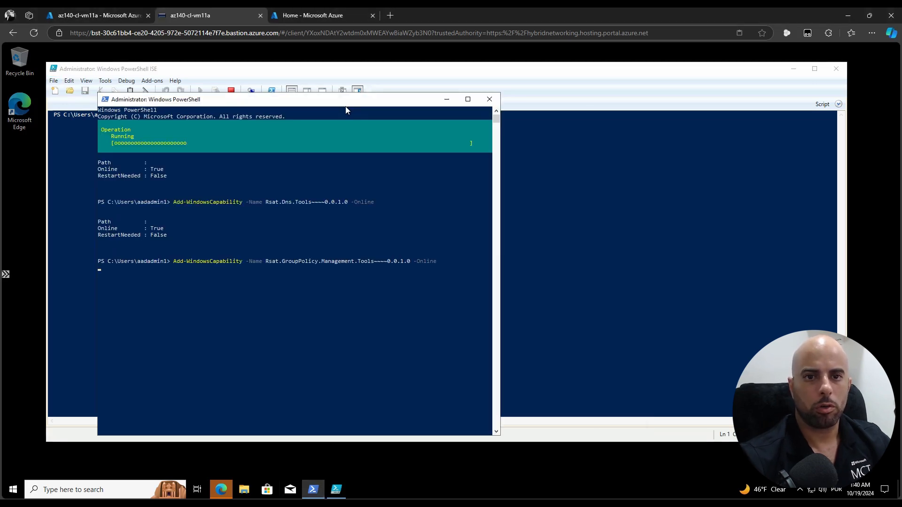
left_click_drag(423, 111, 582, 122)
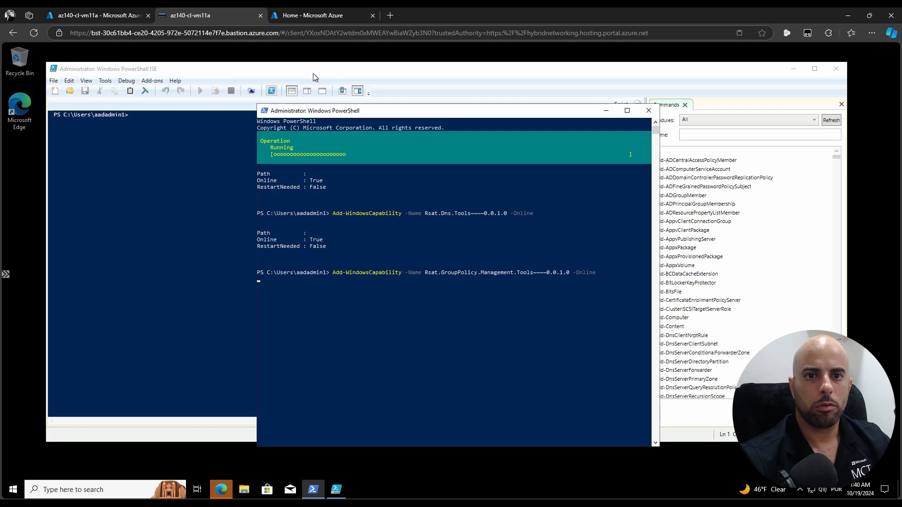
left_click(350, 72)
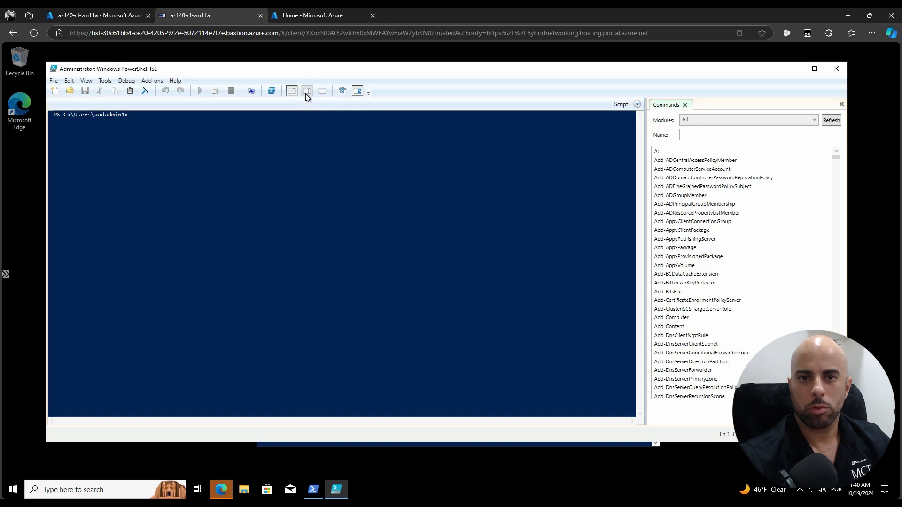
left_click(307, 93)
left_click(292, 91)
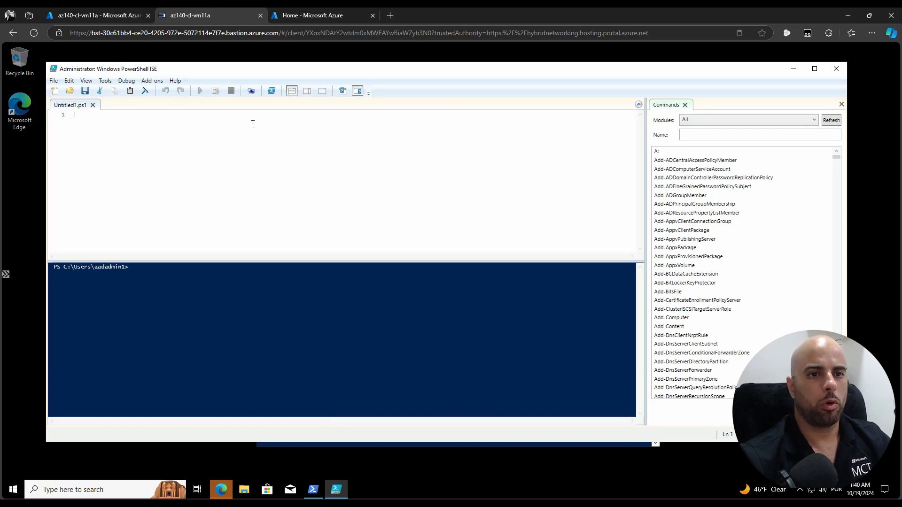
Paste the four Add-WindowsCapability RSAT install commands into the ISE script
key("ctrl+v")
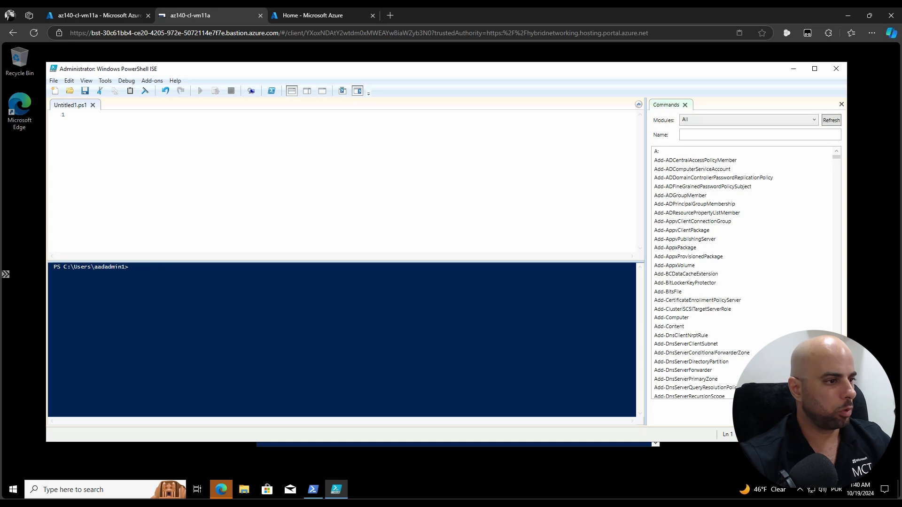
left_click(398, 190)
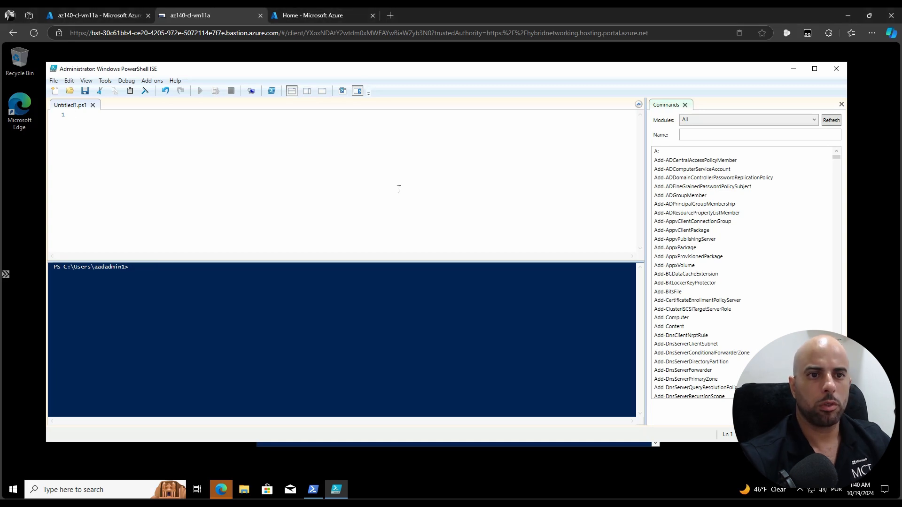
type("Add-WindowsCapability -Name Rsat.ActiveDirectory.DS-LDS.Tools~~~~0.0.1.0 -Online Add-WindowsCapability -Name Rsat.Dns.Tools~~~~0.0.1.0 -Online Add-WindowsCapability -Name Rsat.GroupPolicy.Management.Tools~~~~0.0.1.0 -Online Add-WindowsCapability -Name Rsat.ServerManager.Tools~~~~0.0.1.0 -Online")
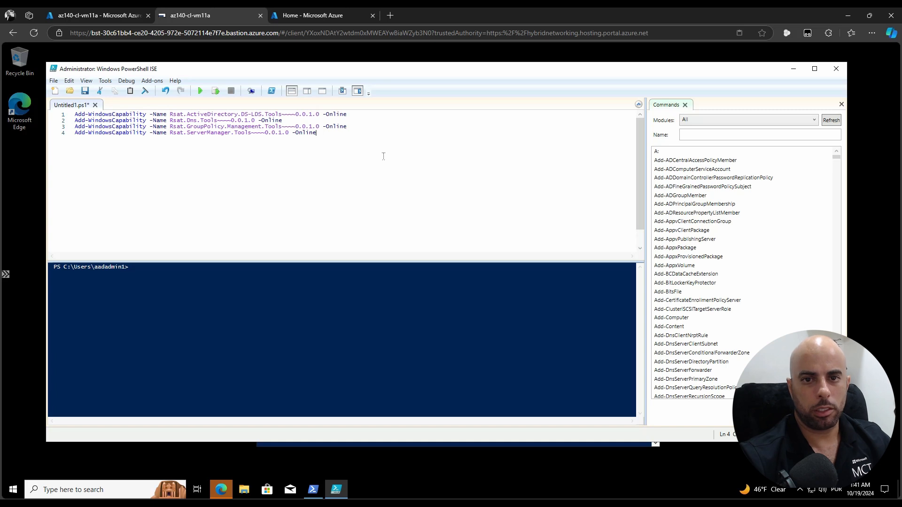
key("Return")
key("Return")
key("Return")
key("Return")
key("Return")
key("Return")
key("Return")
key("Return")
key("Return")
key("Return")
key("Return")
key("Return")
key("Return")
key("Return")
key("Return")
key("Return")
key("Return")
key("Return")
key("Return")
key("Return")
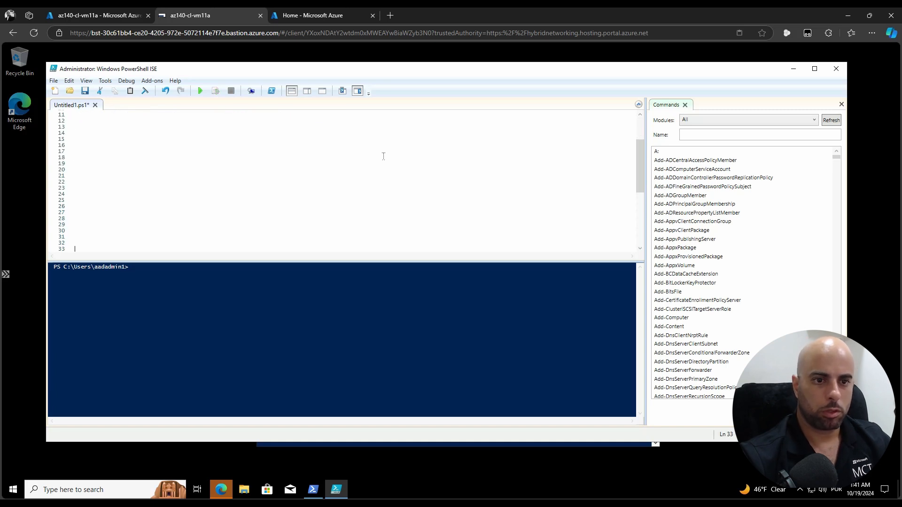
key("Return")
key("Return")
key("Return")
key("Return")
key("Return")
key("Return")
key("Return")
key("Return")
key("Return")
key("Return")
key("Return")
key("Return")
key("Return")
key("Return")
key("Return")
key("Return")
key("Return")
key("Return")
key("Return")
key("Return")
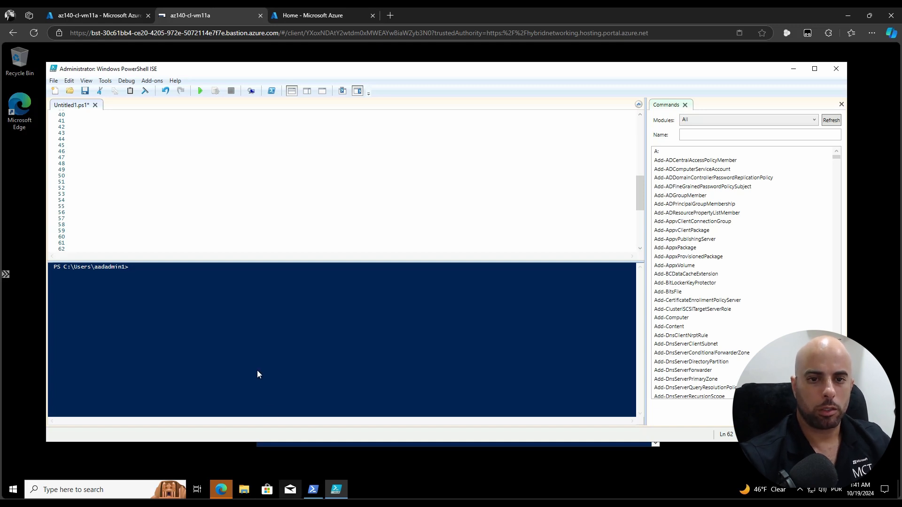
Resume the elevated console so the Group Policy Management and Server Manager installs finish
key("alt+Tab")
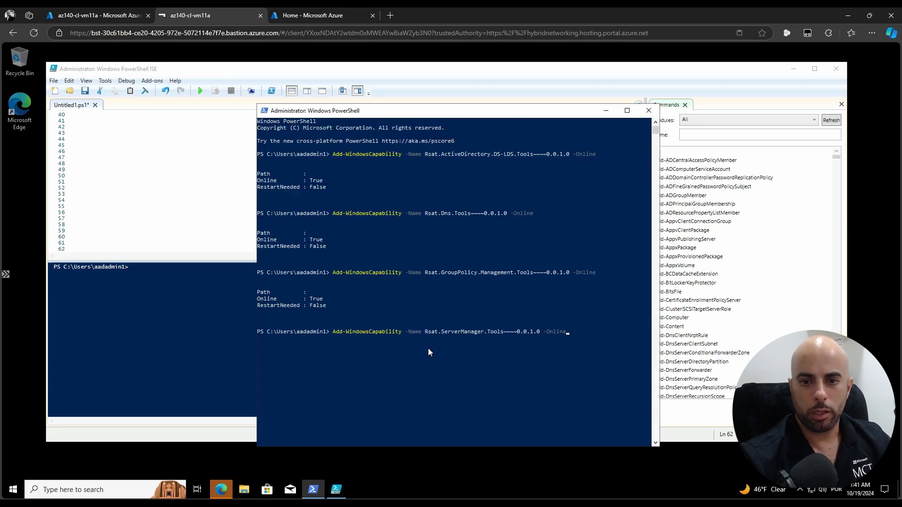
left_click(475, 293)
left_click(538, 312)
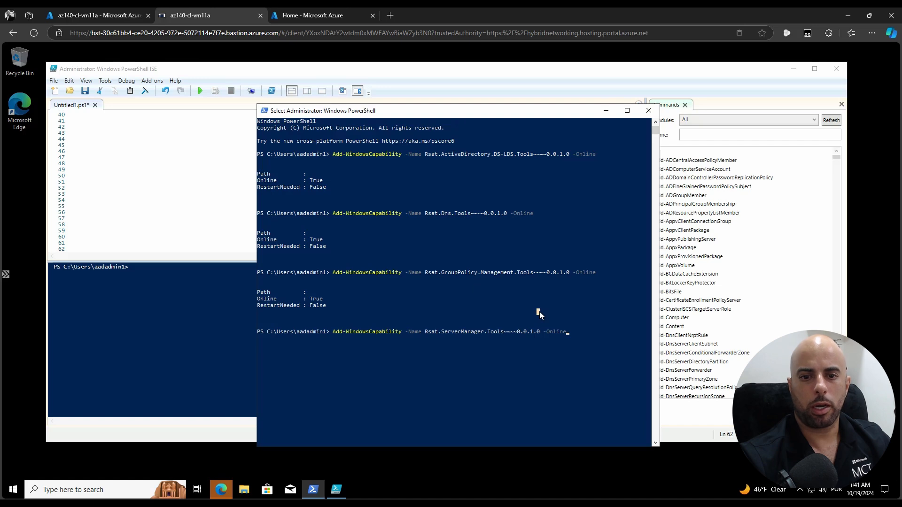
key("Return")
key("Return")
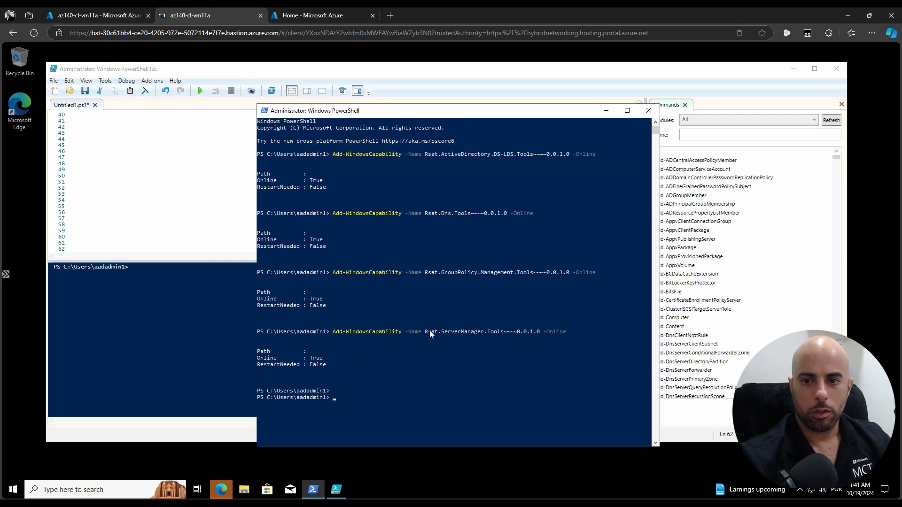
Search Start for 'group', 'server m', 'dns' and 'ac' to confirm each RSAT tool is installed
left_click(13, 492)
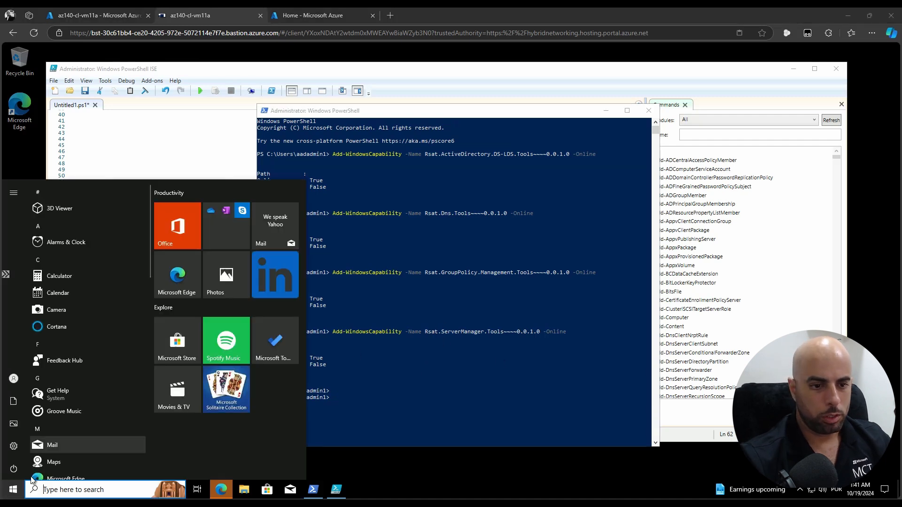
left_click(13, 492)
left_click(13, 492)
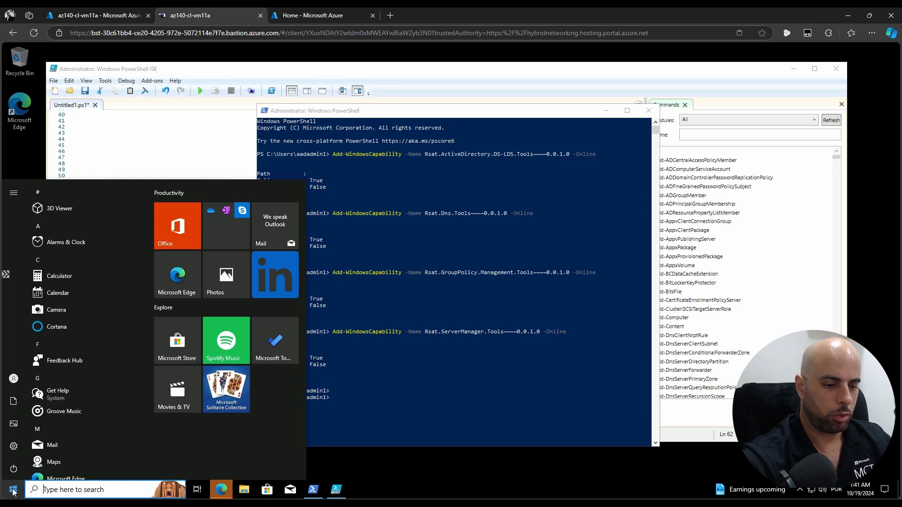
type("group")
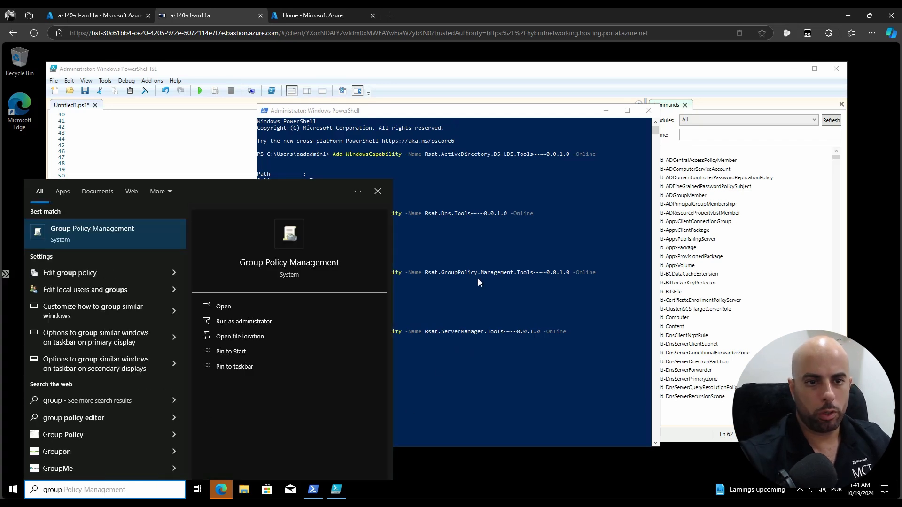
left_click(81, 490)
key("ctrl+a")
type("server m")
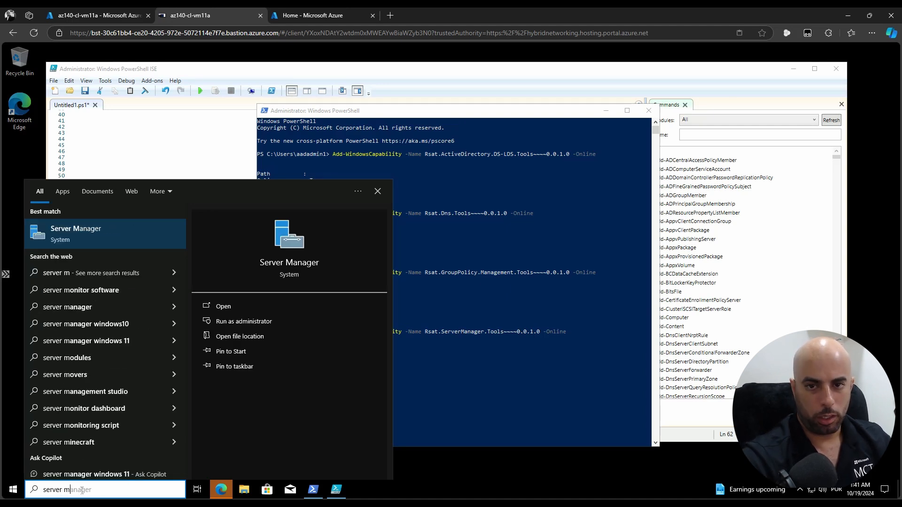
key("ctrl+a")
type("dns")
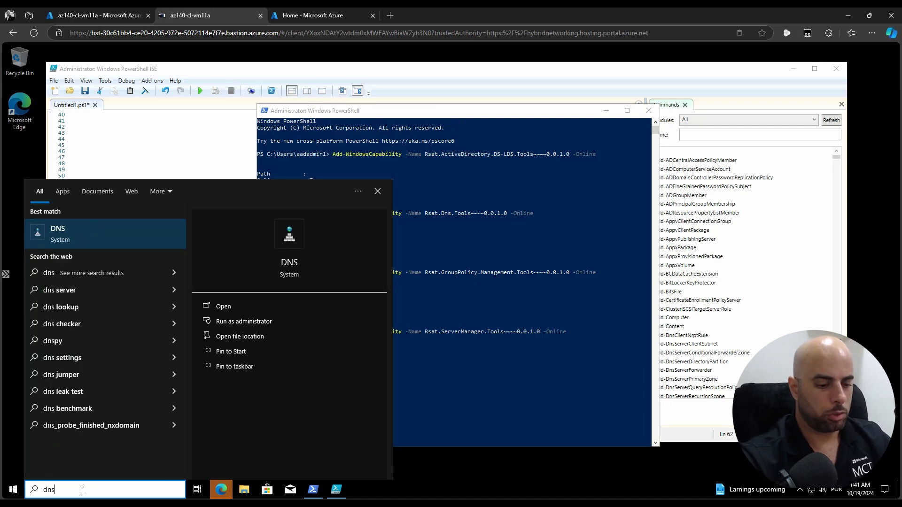
key("ctrl+a")
type("ac")
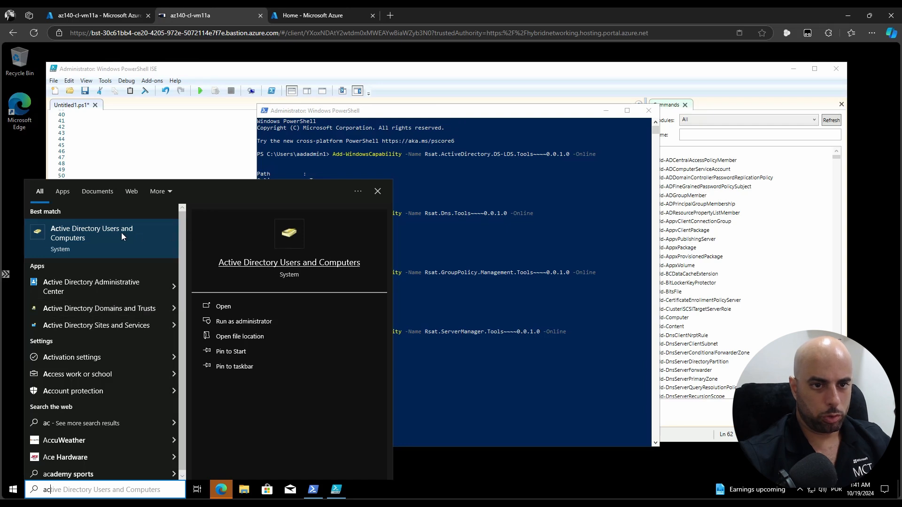
Launch Active Directory Users and Computers, dismiss the warning, and open the root node's context menu
left_click(86, 237)
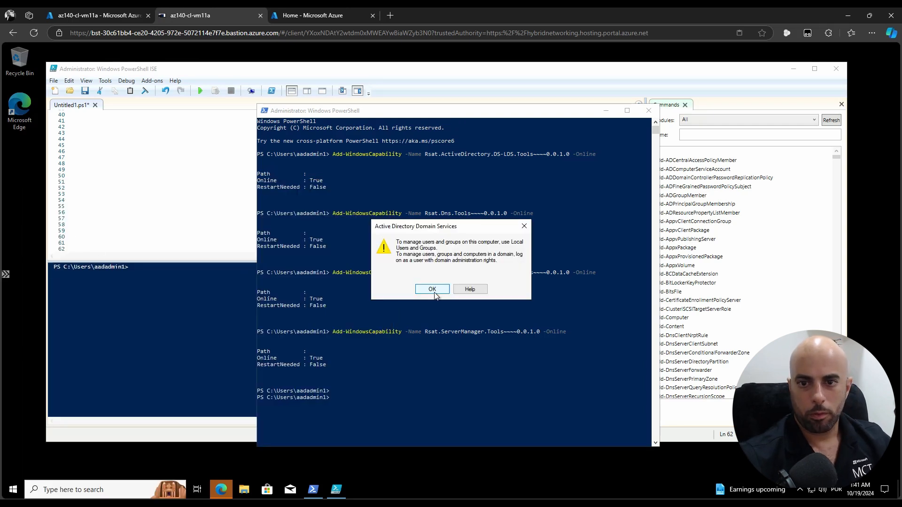
left_click(434, 289)
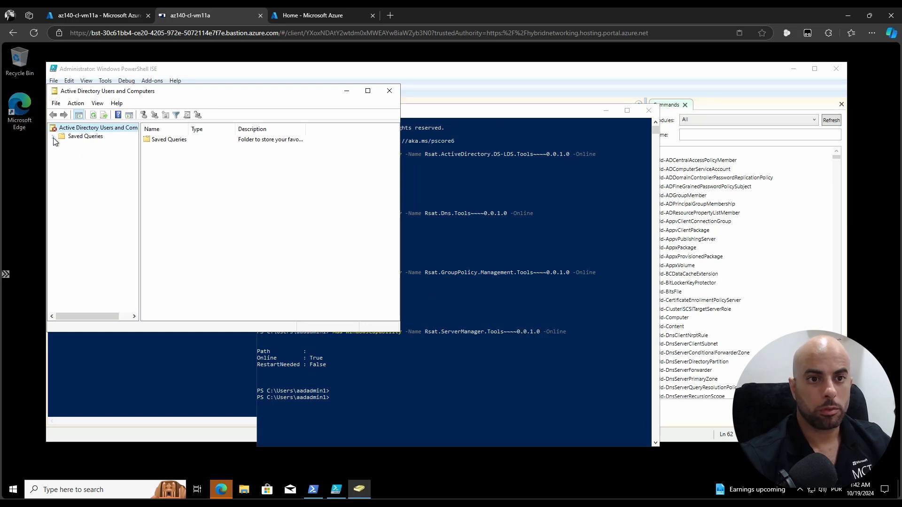
right_click(85, 129)
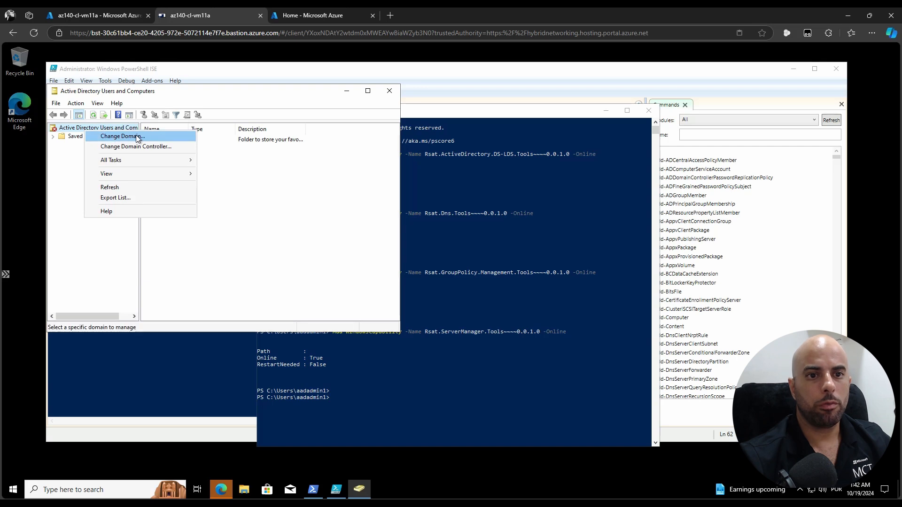
left_click(69, 171)
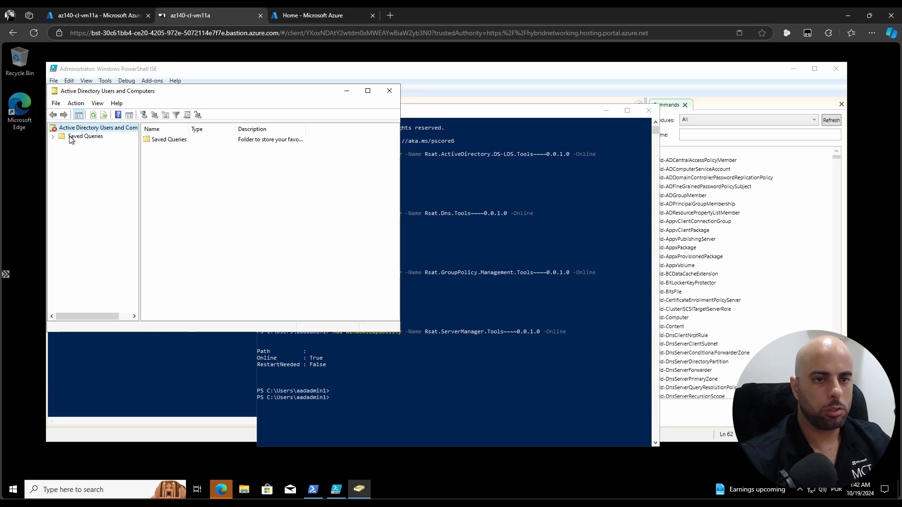
right_click(71, 127)
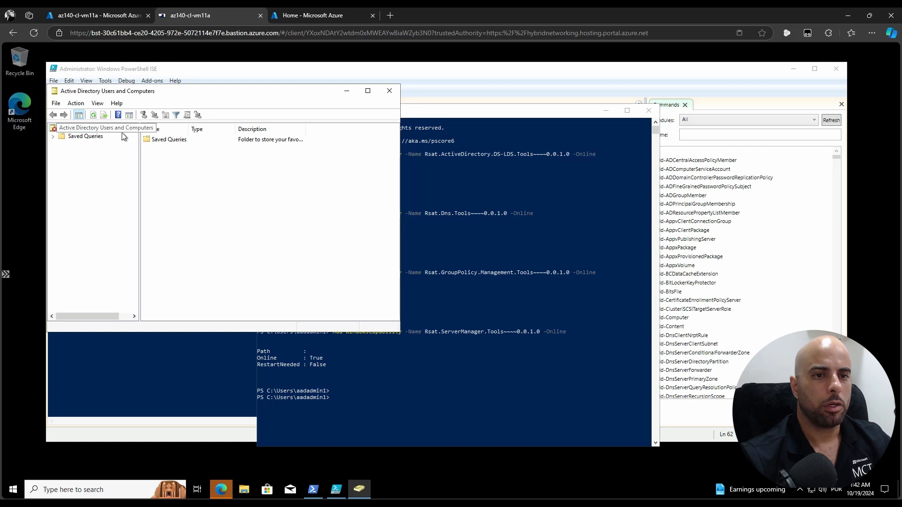
right_click(58, 127)
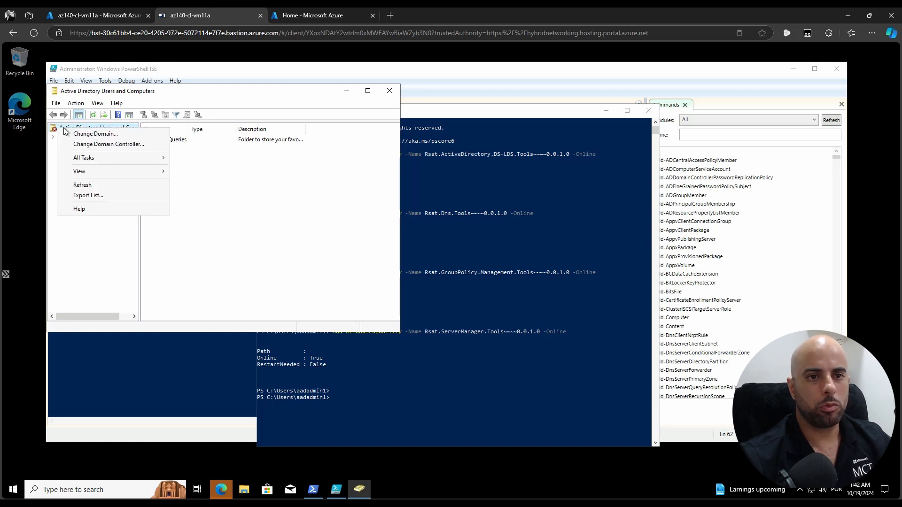
Change the console's domain to tudodanuvem.shop and save that setting for the current console
left_click(95, 134)
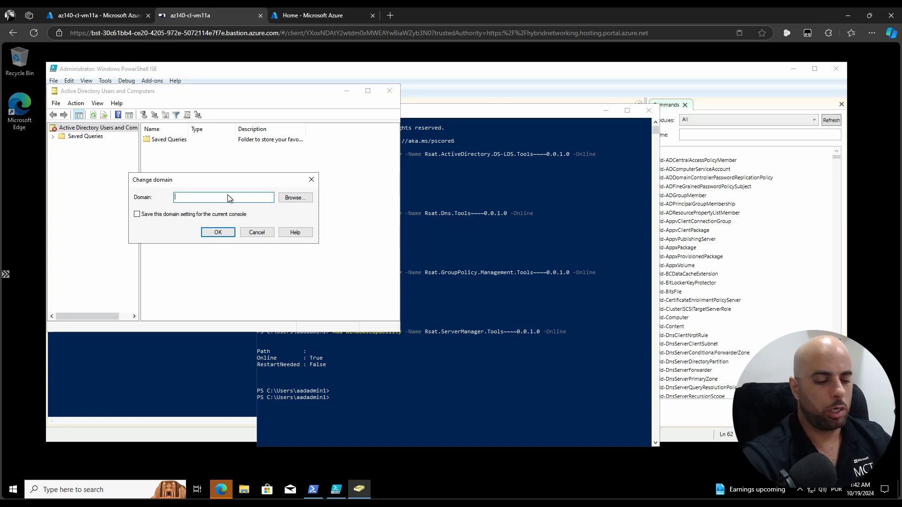
type("tudod")
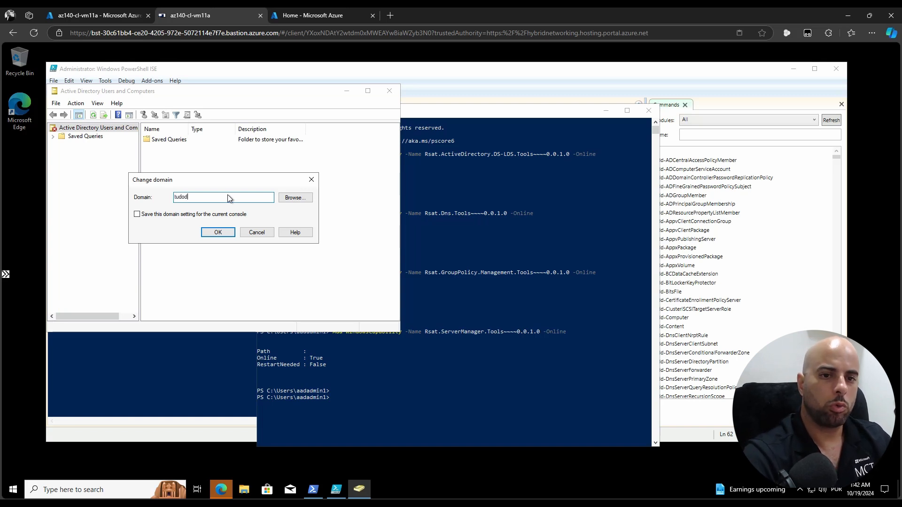
type("anuvem")
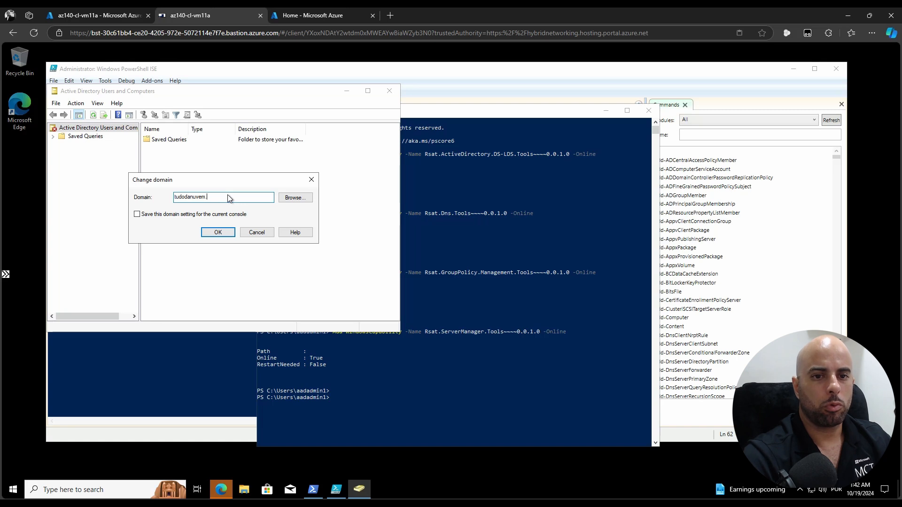
type(".shop")
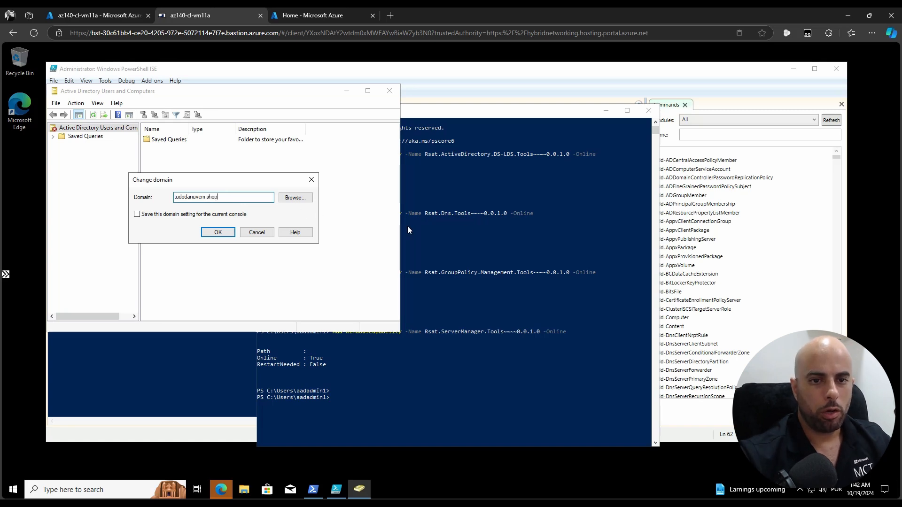
left_click(166, 215)
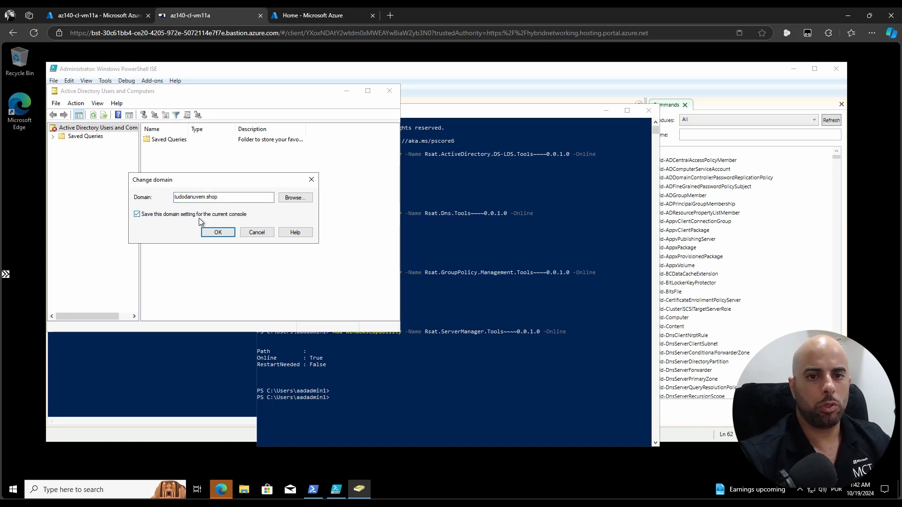
left_click(218, 233)
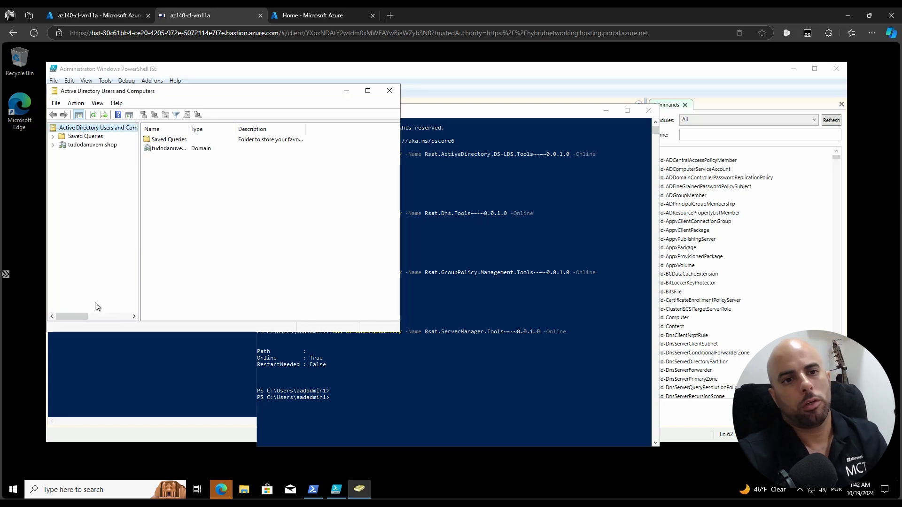
Expand tudodanuvem.shop, open AADDC Users, and select its user accounts and AAD DC Administrators group
left_click(52, 146)
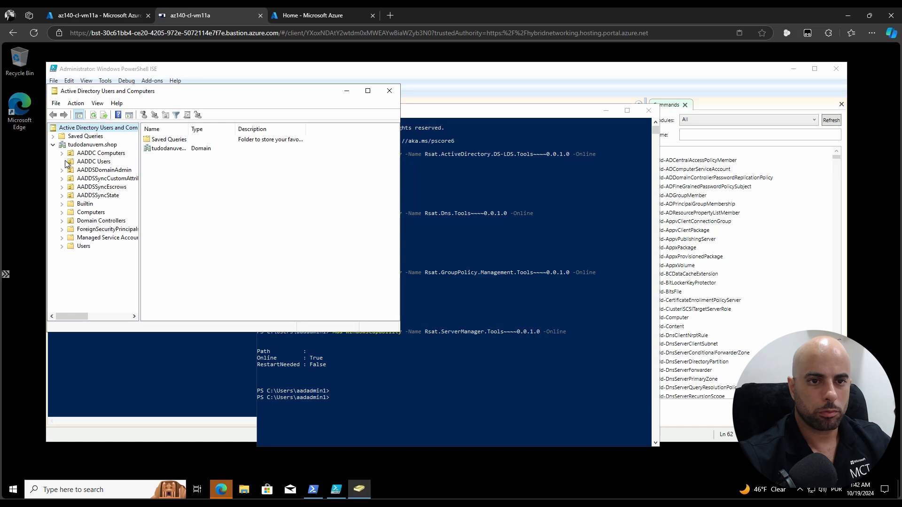
left_click(96, 161)
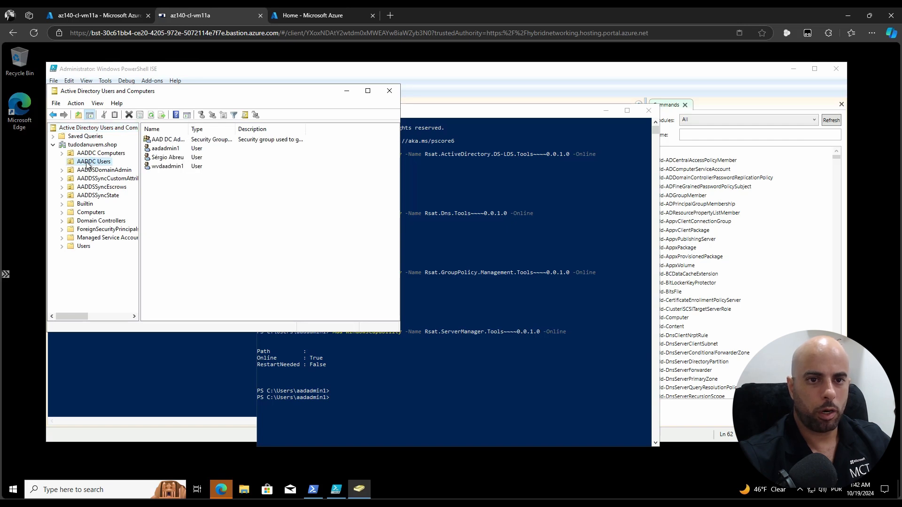
left_click(175, 149)
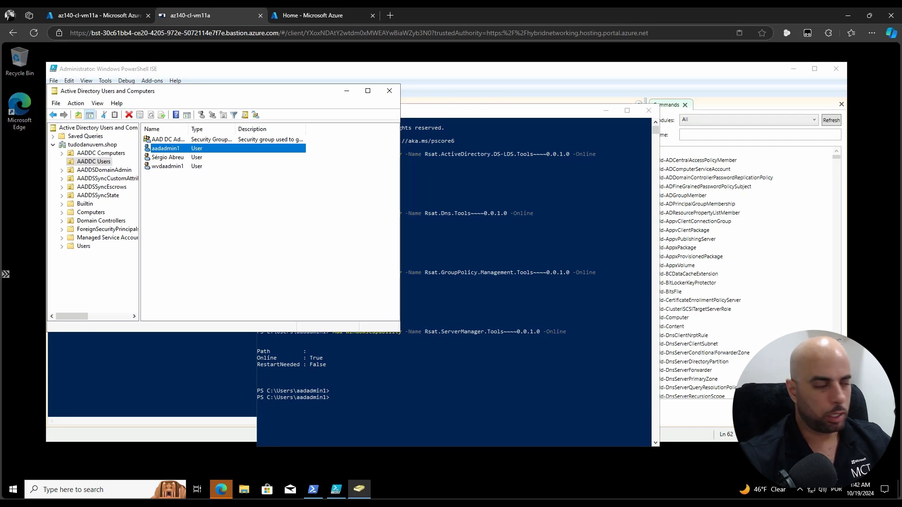
left_click(180, 161)
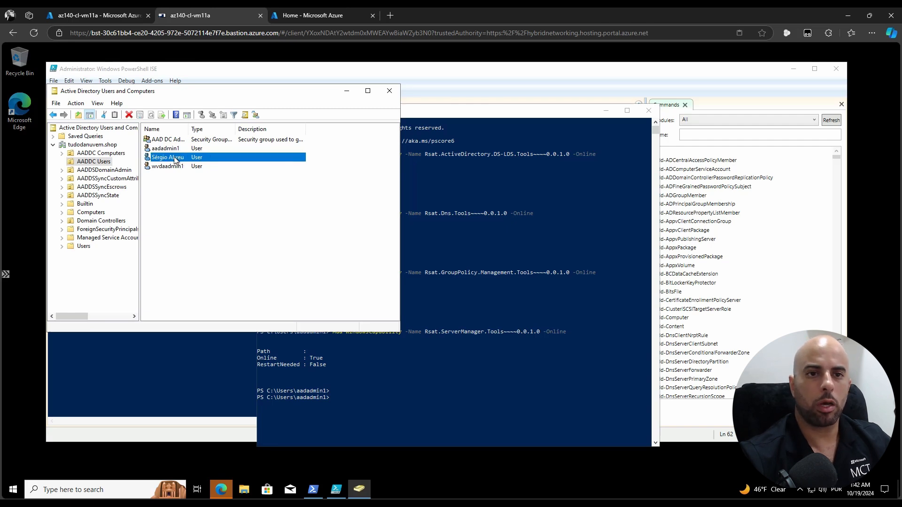
left_click(161, 141)
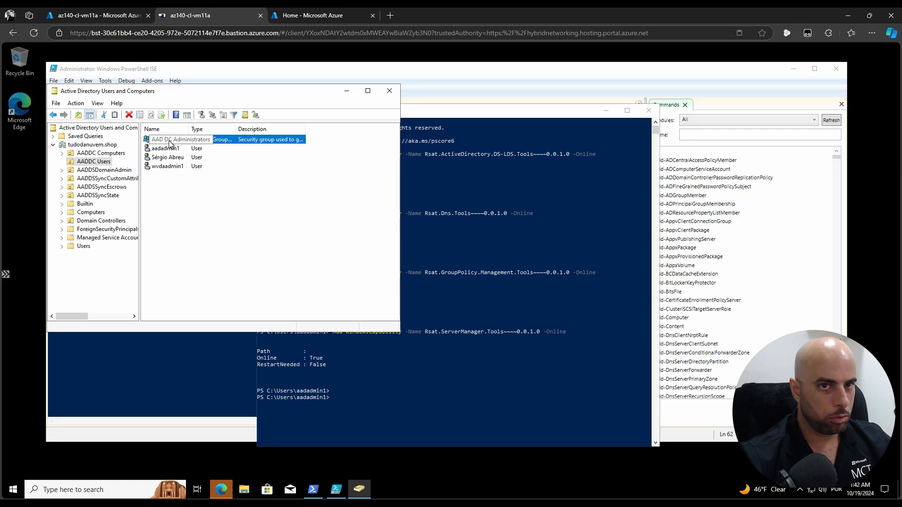
Open Microsoft Entra ID's Groups, then its Users list showing 3 users, briefly checking the Bastion session
left_click(310, 16)
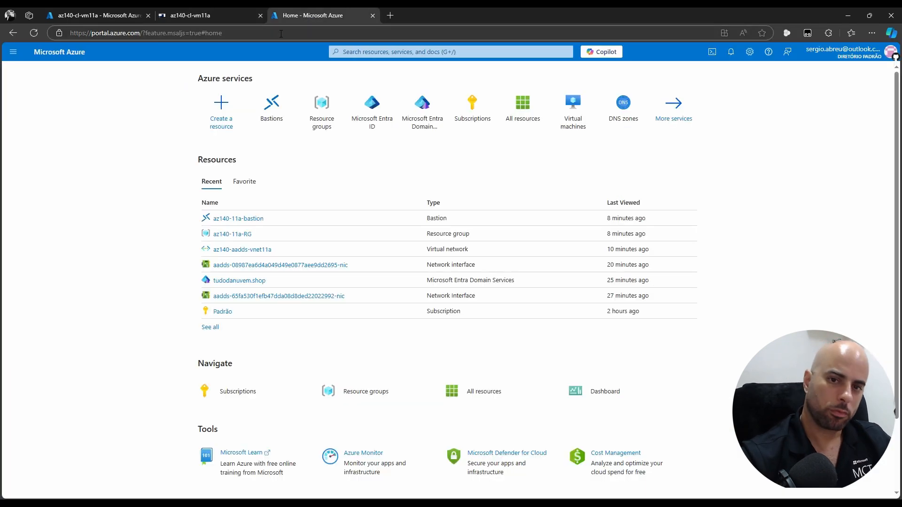
left_click(368, 113)
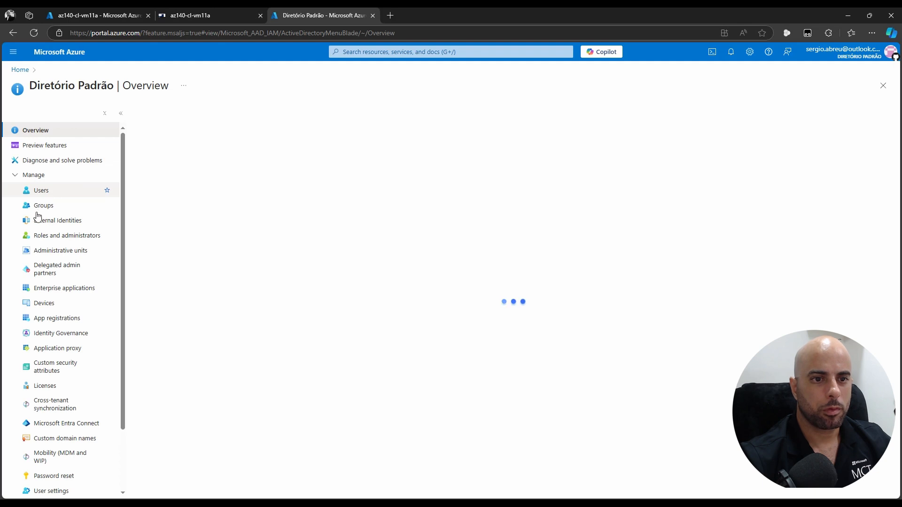
left_click(54, 205)
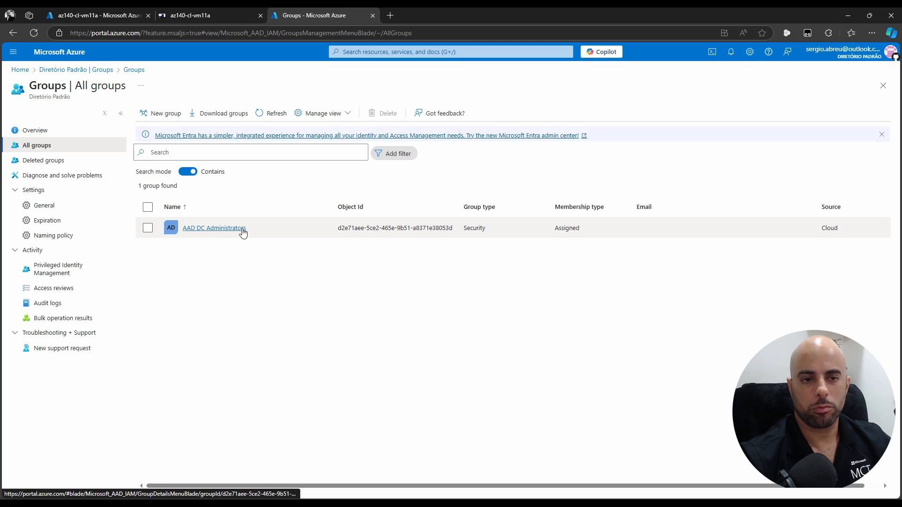
left_click(101, 70)
left_click(40, 192)
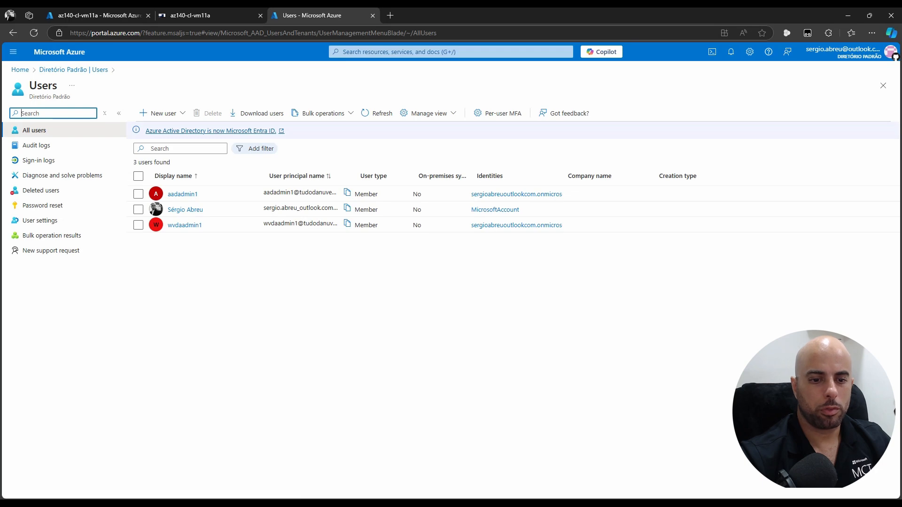
left_click(199, 15)
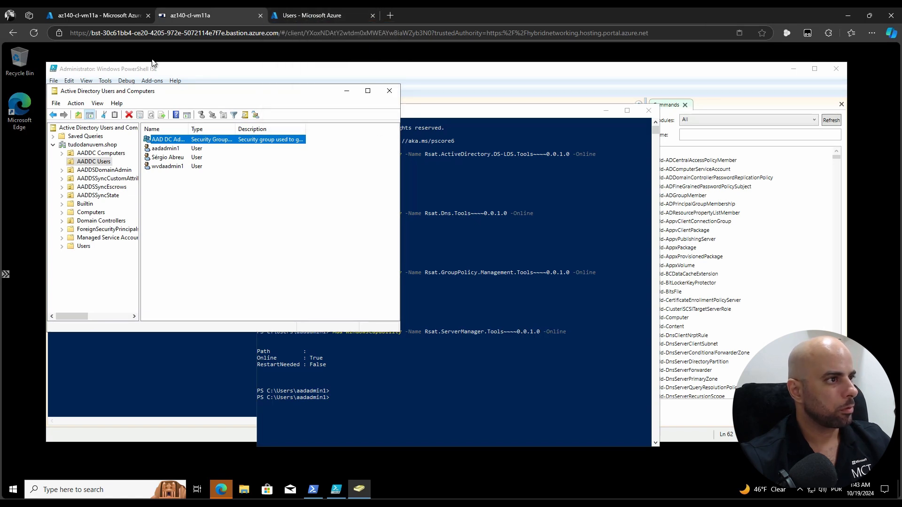
left_click(303, 18)
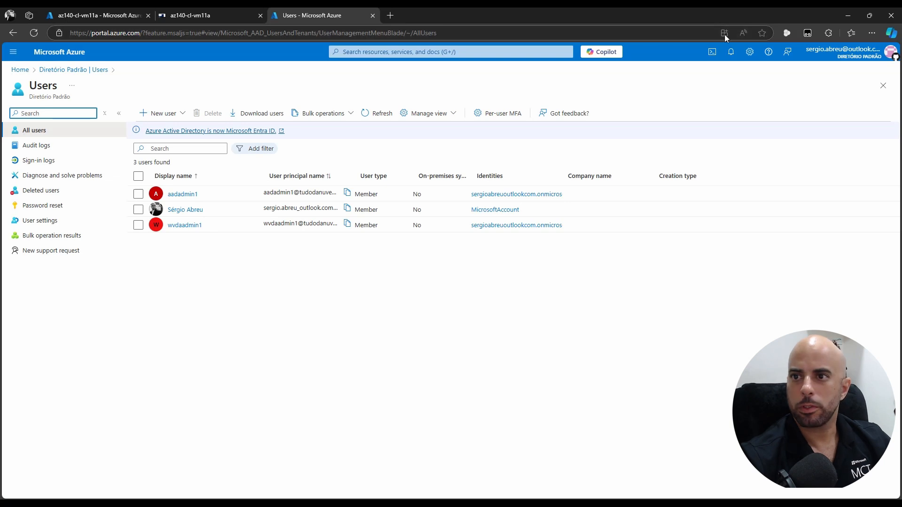
Start Cloud Shell and run Connect-AzureAD
left_click(712, 51)
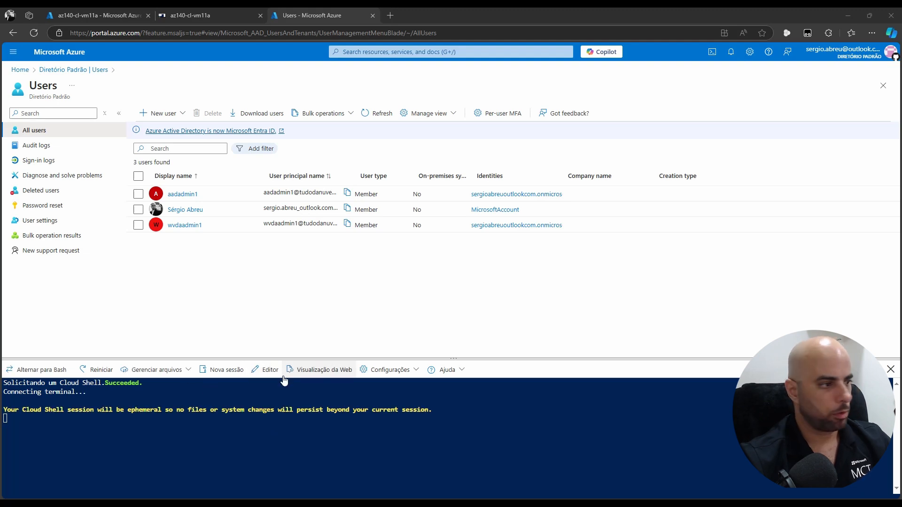
right_click(273, 461)
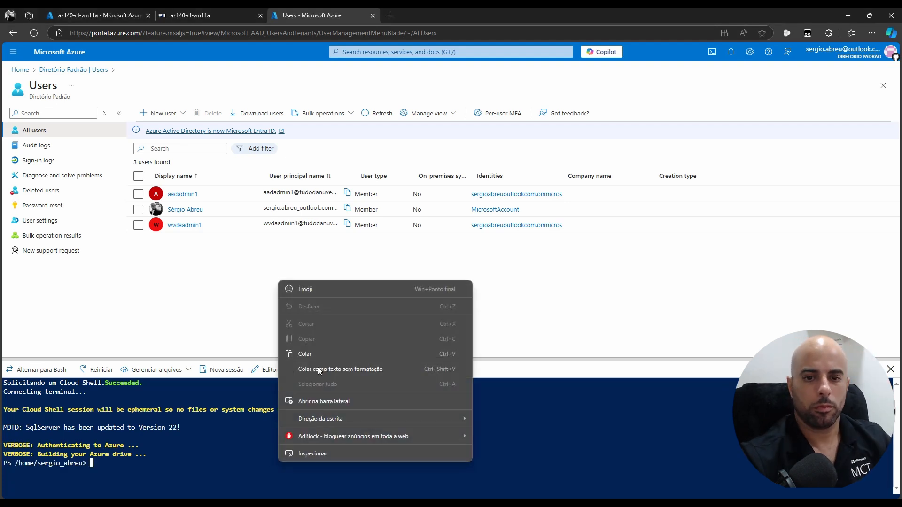
left_click(318, 352)
type("t-AzureAD")
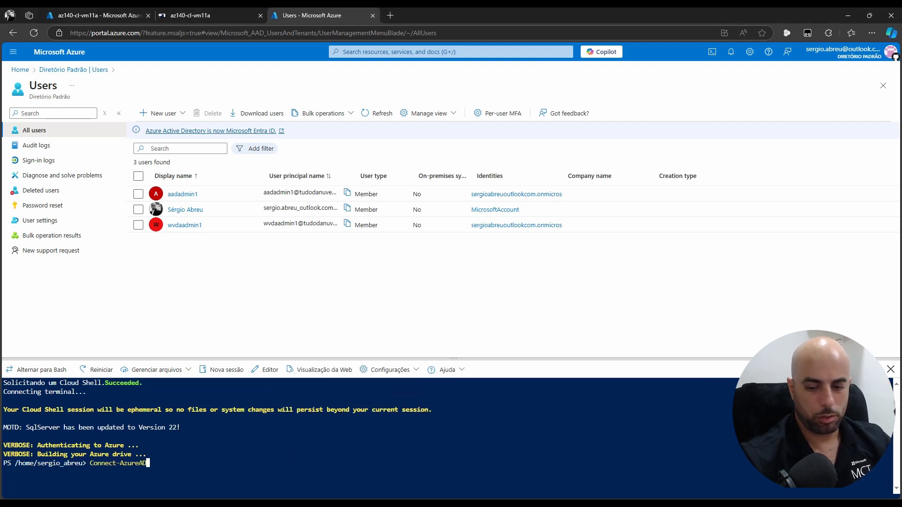
key("Return")
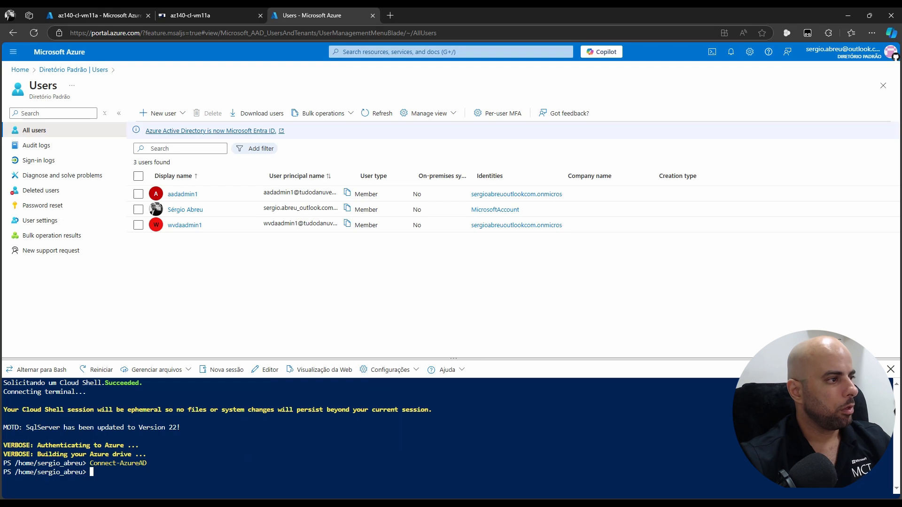
Set $aadDomainName from VerifiedDomains[1].Name, changing the index from 0 to 1
right_click(426, 471)
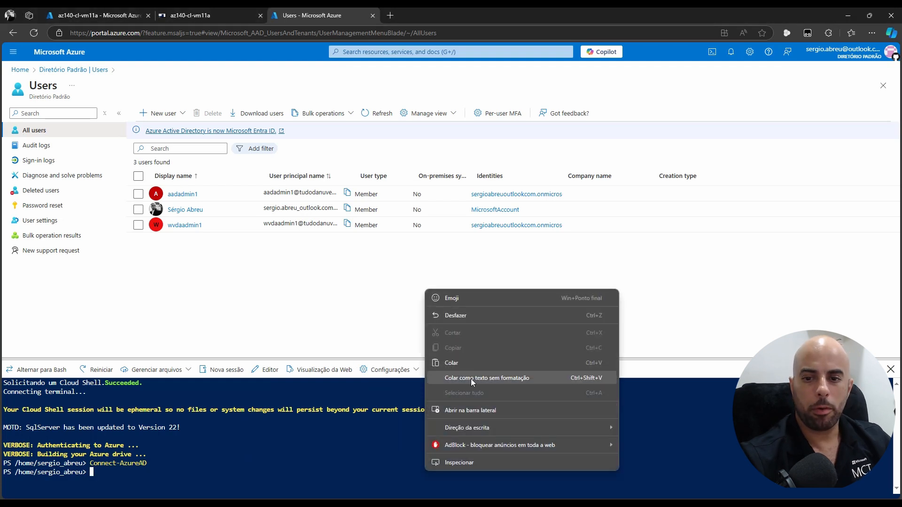
left_click(470, 378)
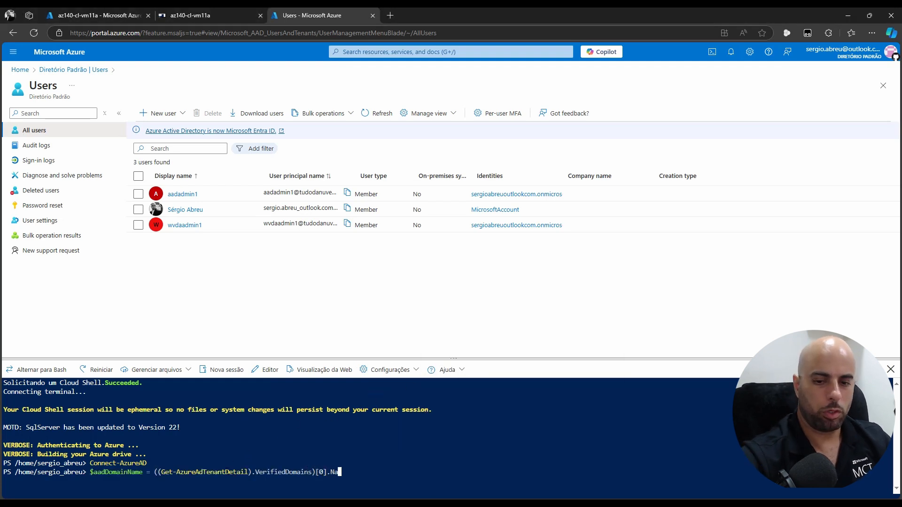
key("Left")
key("Left")
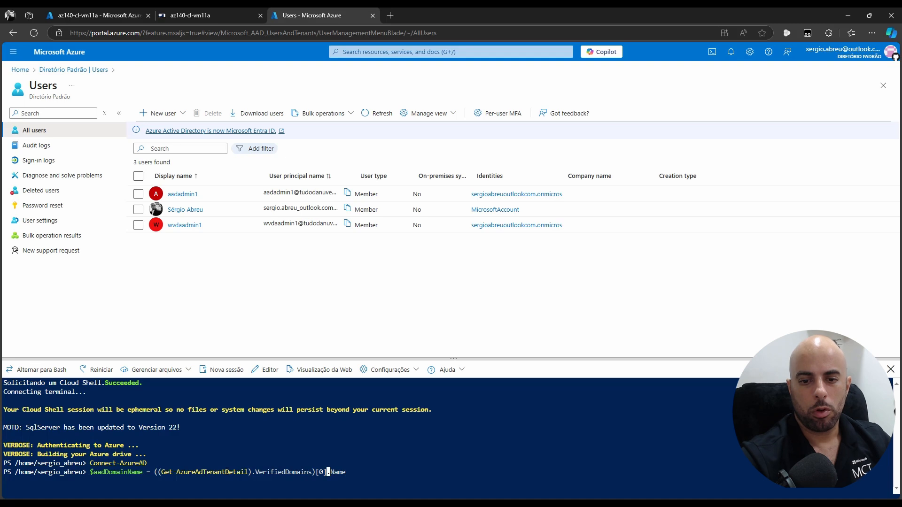
key("BackSpace")
type("1")
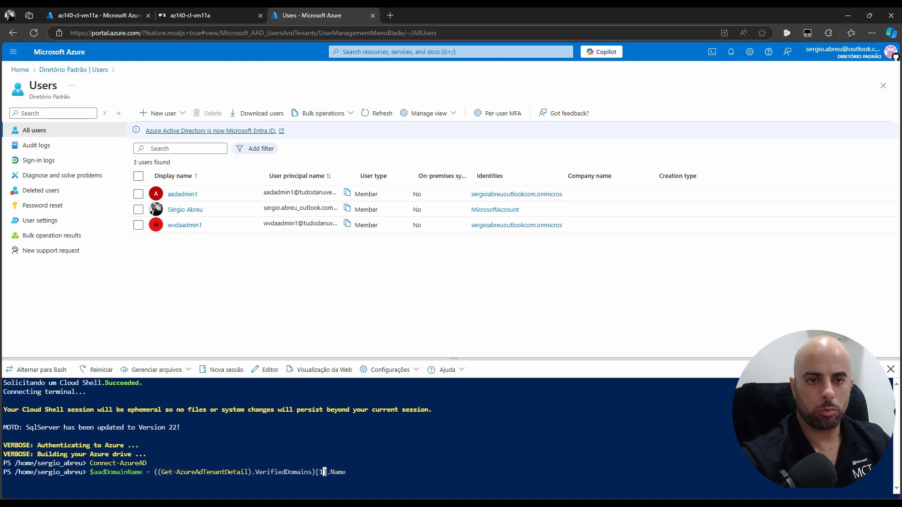
key("Return")
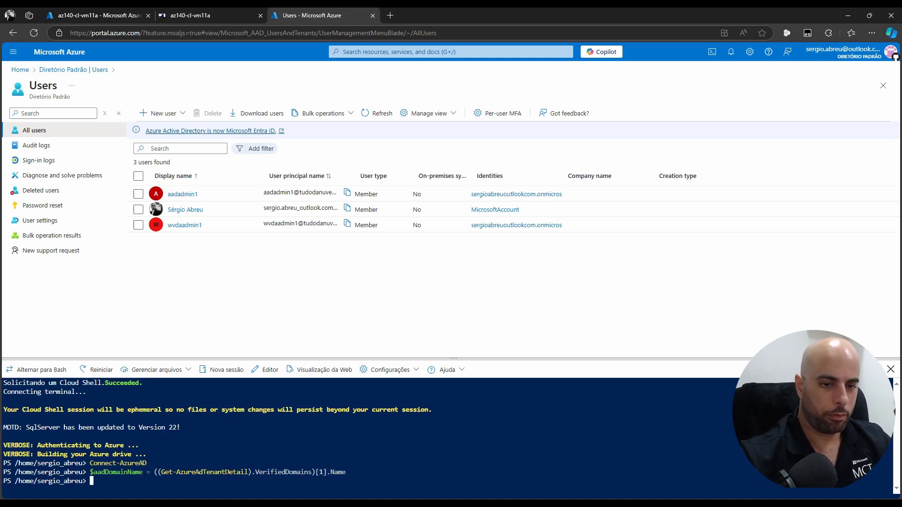
Echo $aadDomainName to confirm it returns tudodanuvem.shop
double_click(107, 472)
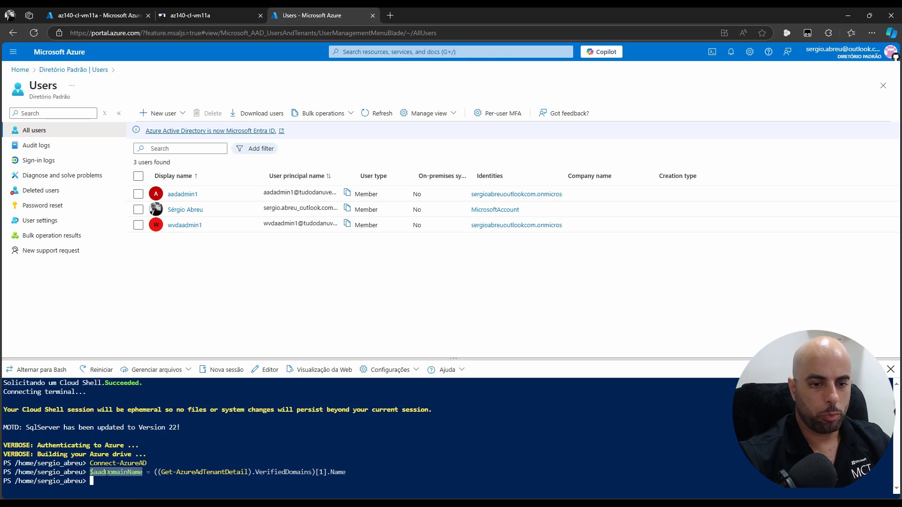
right_click(193, 491)
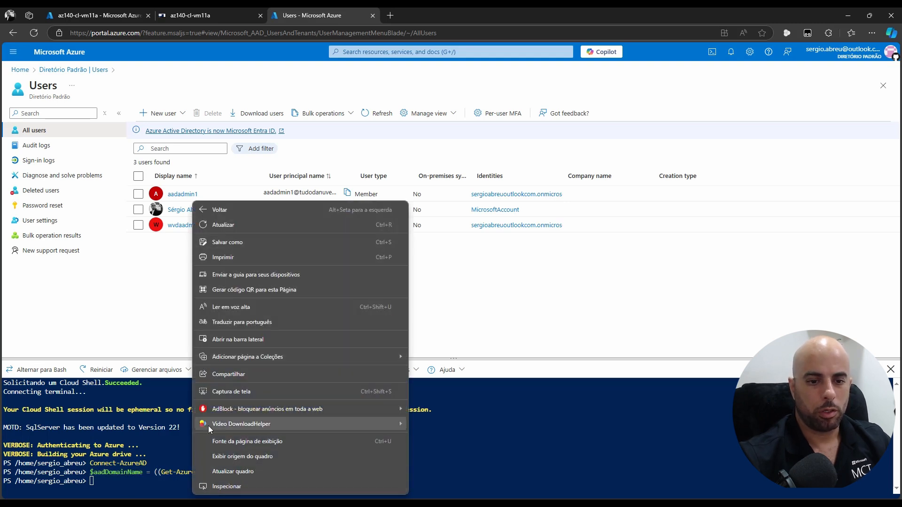
right_click(143, 479)
left_click(204, 367)
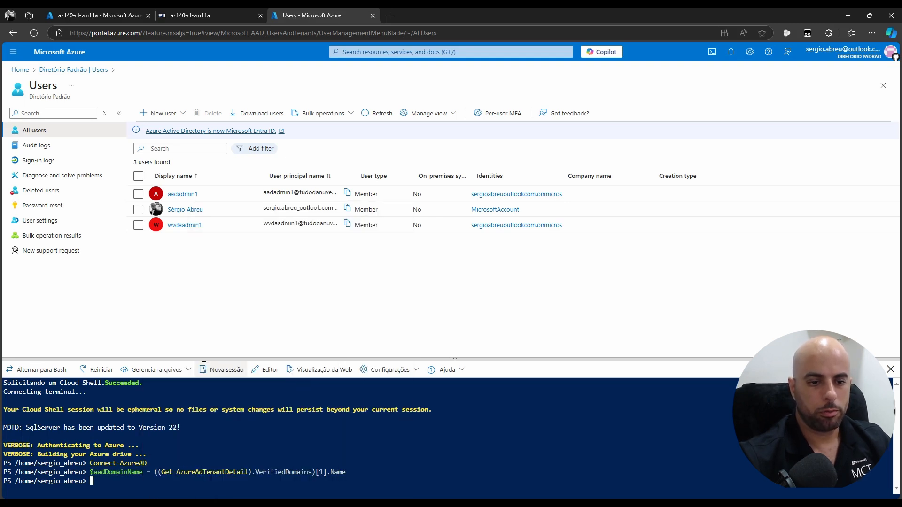
type("$aadDomainName")
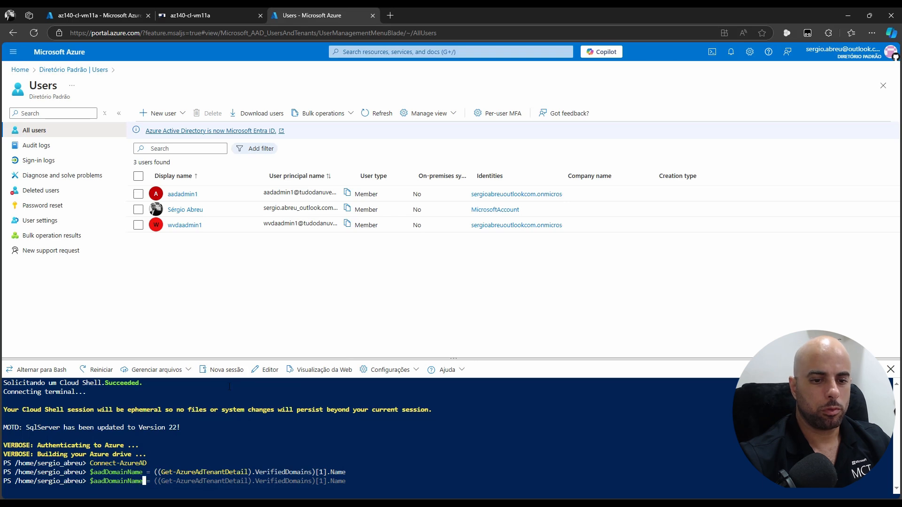
key("Return")
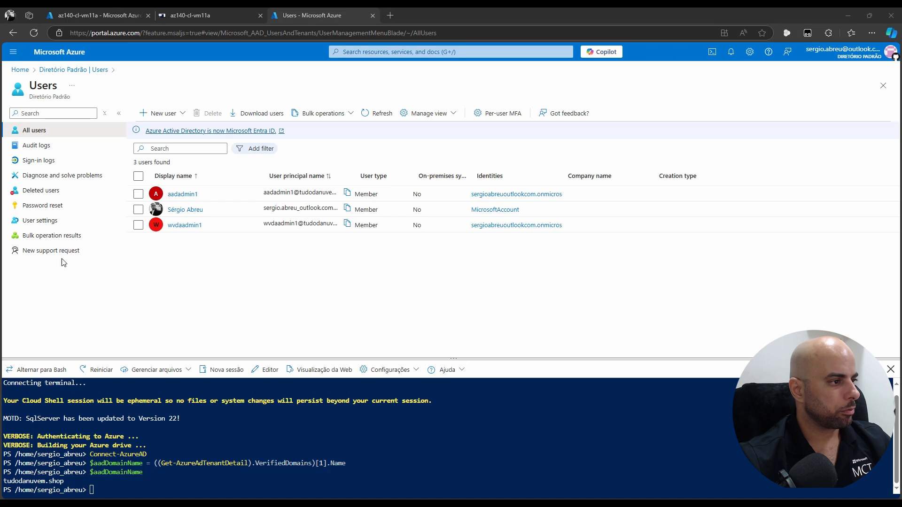
key("alt+Tab")
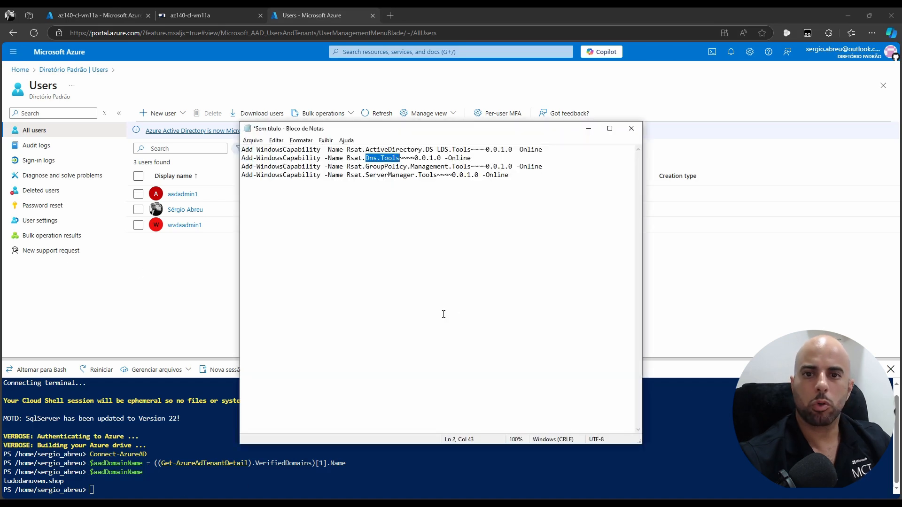
Replace the notes with the New-AzureADUser loop script for aaduser1-9 and paste the real password over <password>
key("ctrl+a")
key("ctrl+v")
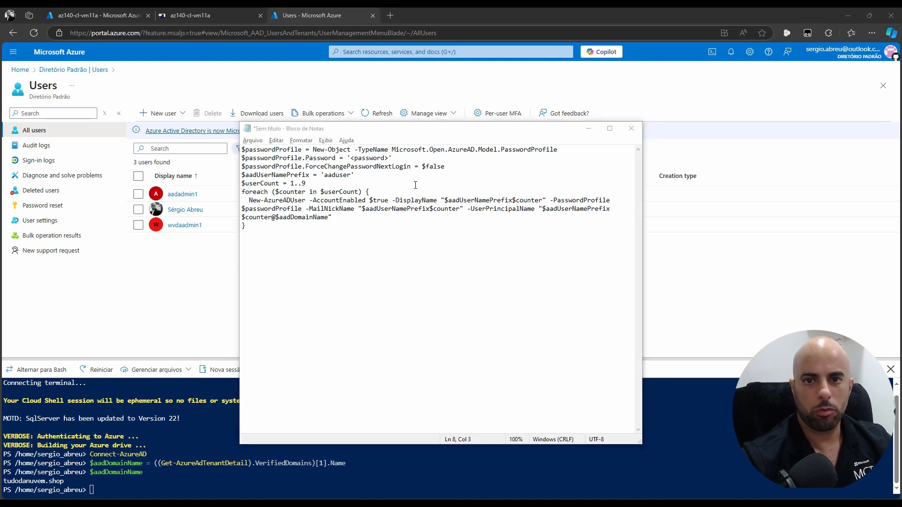
left_click_drag(388, 158, 349, 158)
key("ctrl+v")
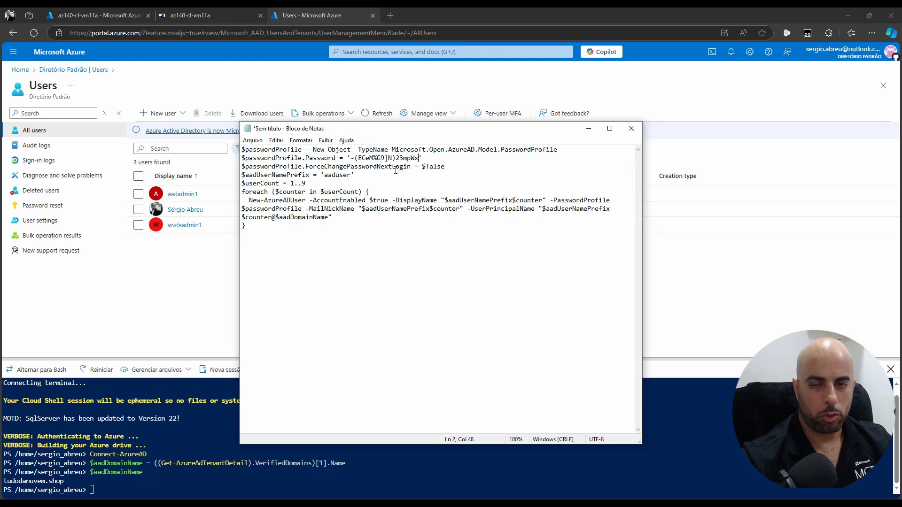
double_click(431, 167)
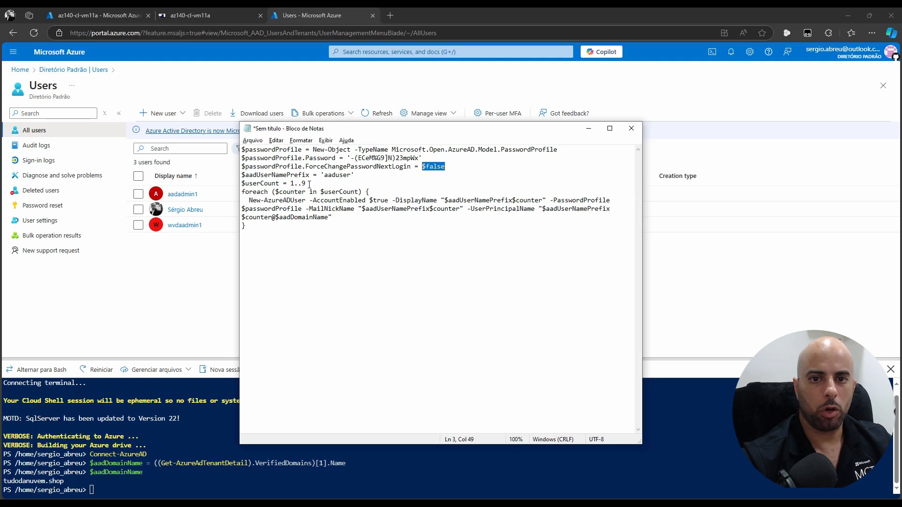
left_click_drag(247, 176, 350, 176)
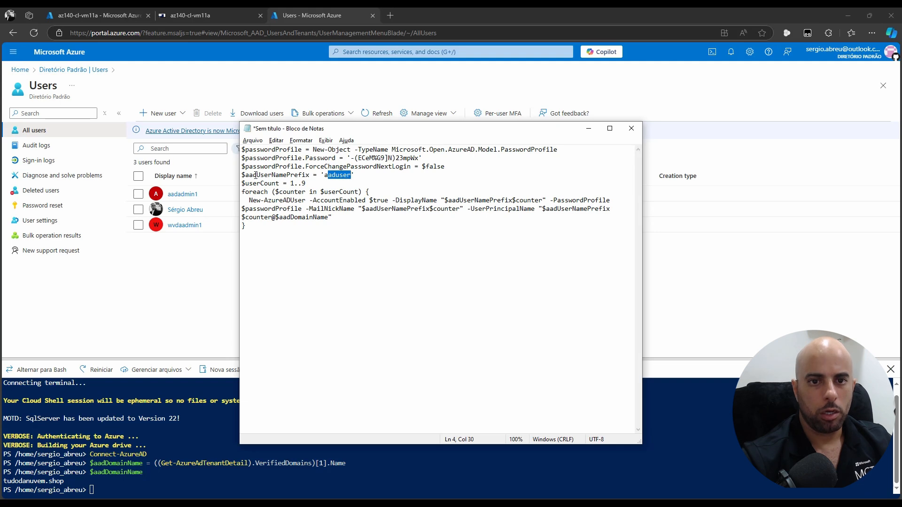
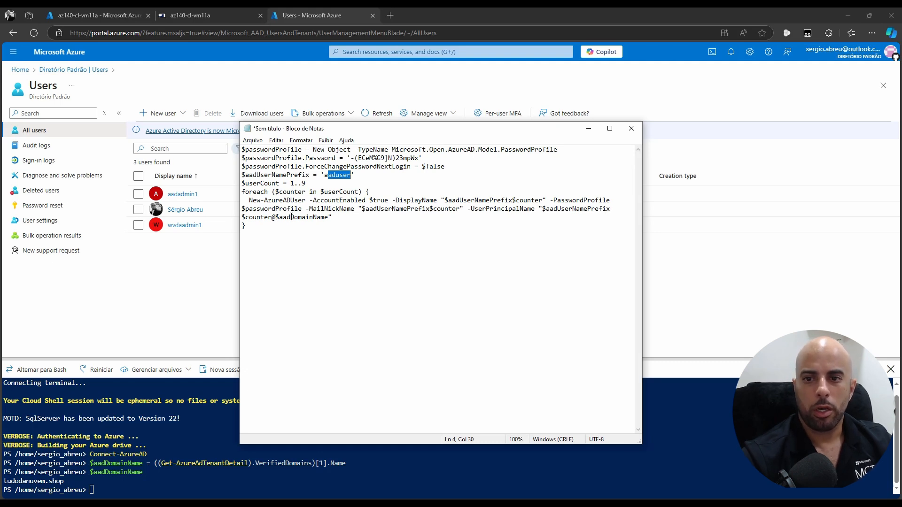
Copy the New-AzureADUser loop from Notepad and run it in Cloud Shell to create aaduser1–aaduser9
left_click_drag(275, 217, 331, 216)
left_click(399, 228)
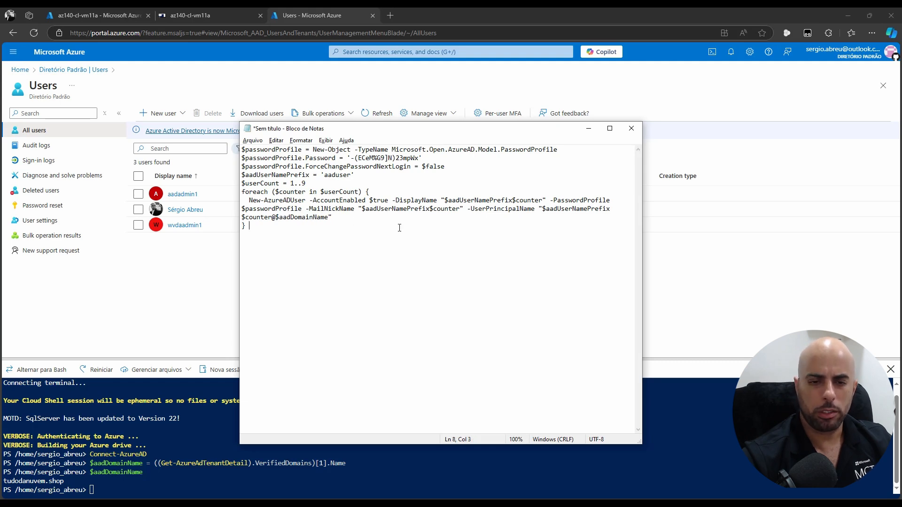
key("ctrl+a")
left_click(221, 489)
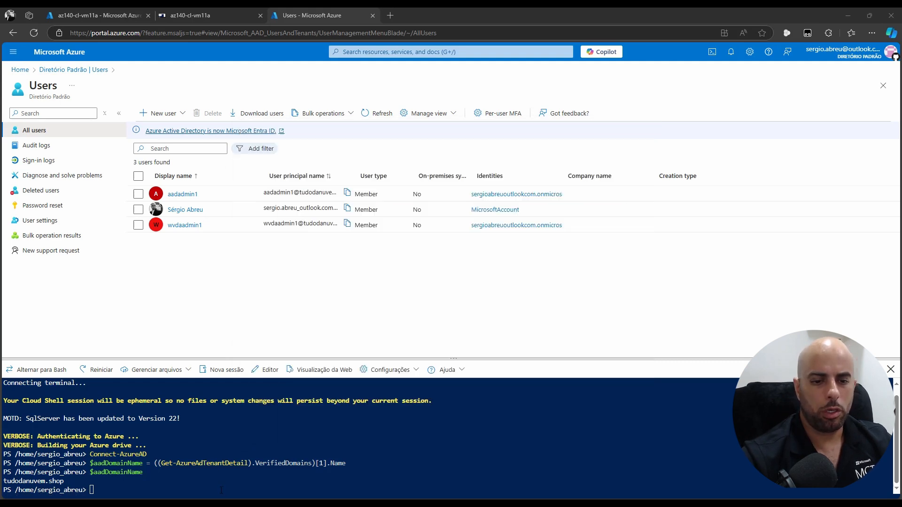
right_click(221, 490)
left_click(264, 382)
key("Return")
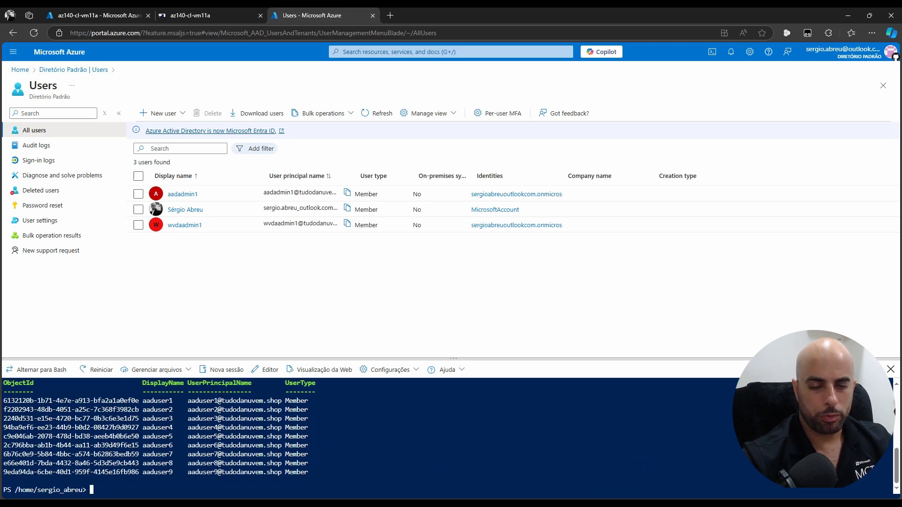
key("alt+Tab")
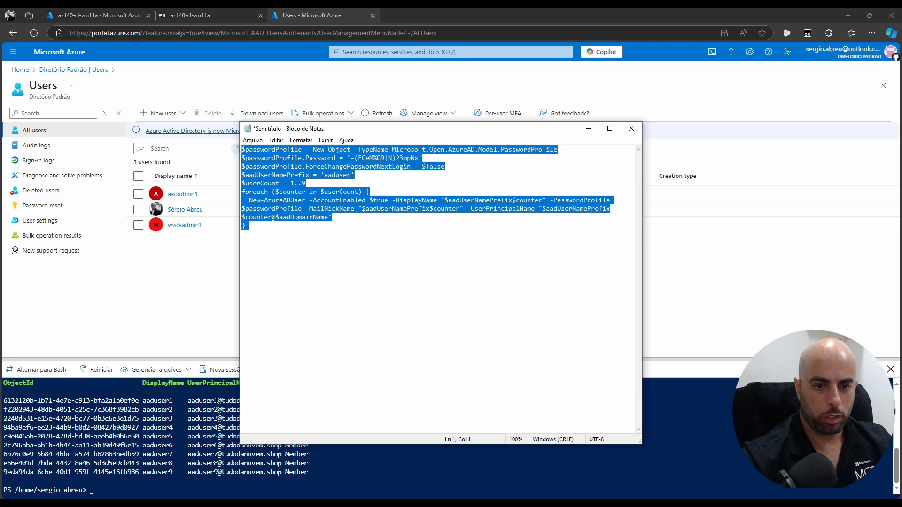
Refresh the Users list to show the new accounts, then review the aaduser name prefix in the script
left_click(385, 115)
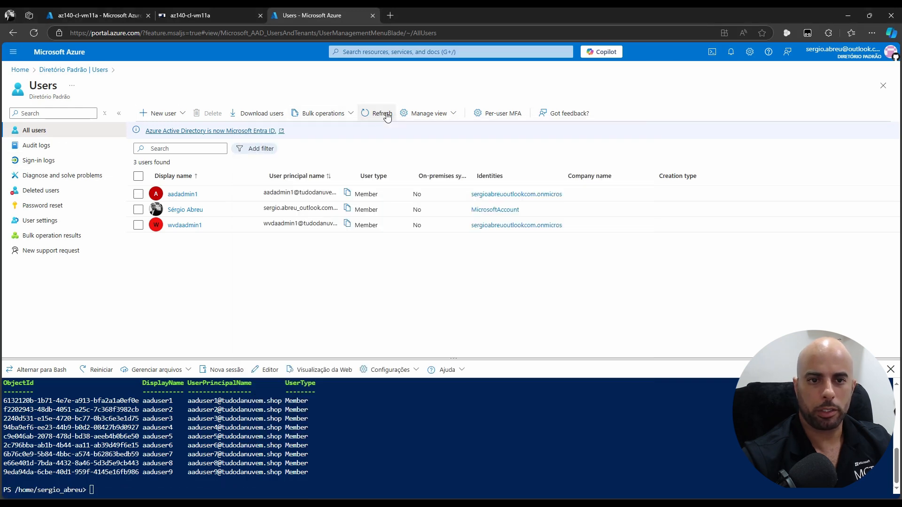
left_click(387, 115)
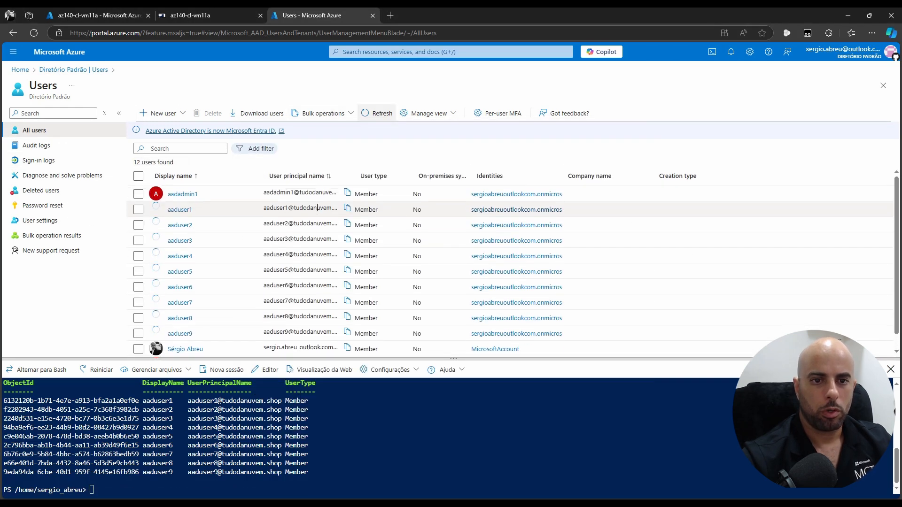
key("alt+Tab")
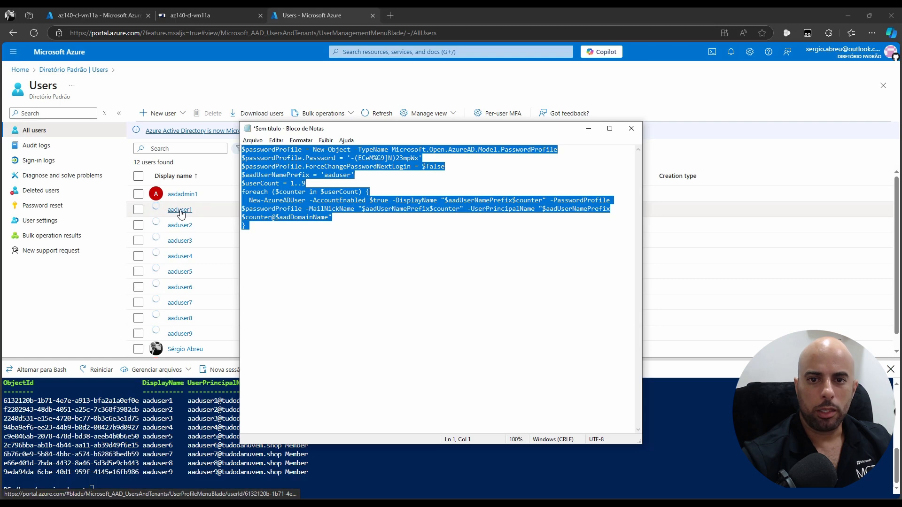
left_click(355, 175)
left_click_drag(328, 175, 347, 175)
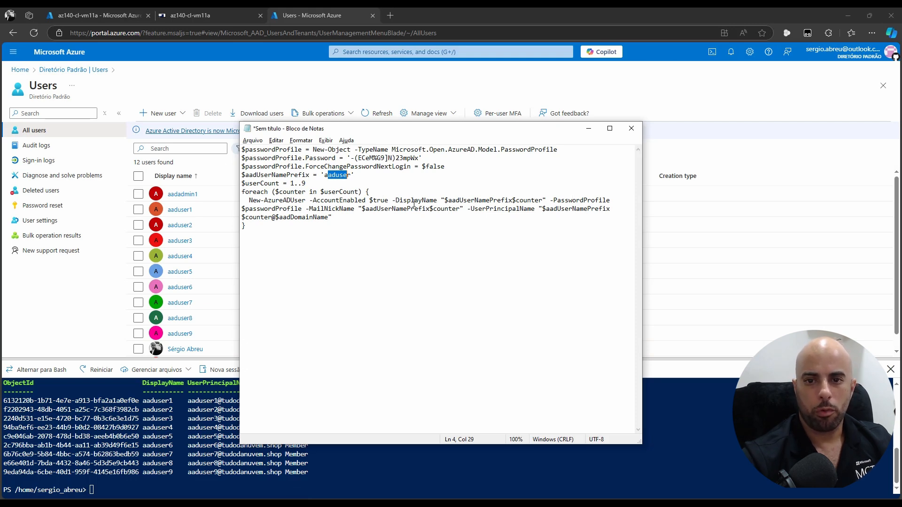
left_click_drag(448, 200, 524, 201)
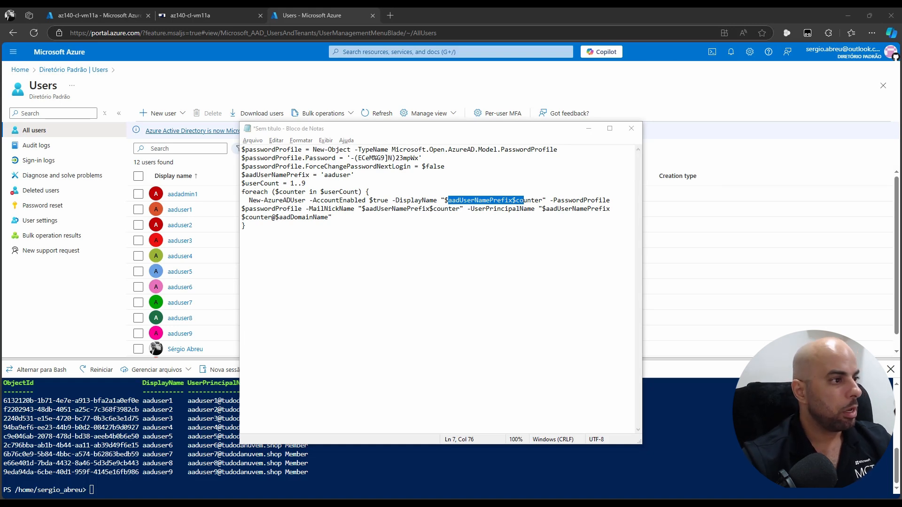
Replace the Notepad contents with the az140-wvd-aadmins group-creation script
left_click(450, 311)
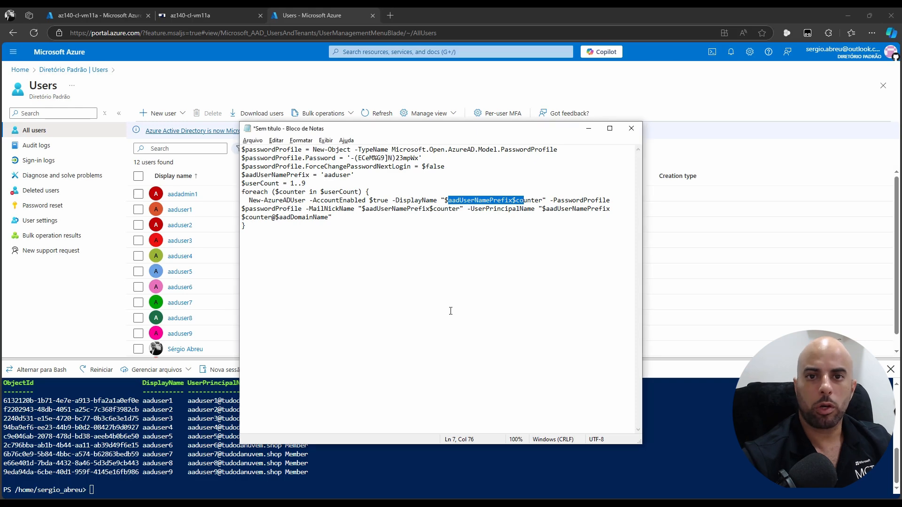
key("ctrl+a")
type("$az140wvdaadmins = New-AzureADGroup -Description 'az140-wvd-aadmins' -DisplayName 'az140-wvd-aadmins' -MailEnabled $false -SecurityEnabled $true -MailNickName 'az140-wvd-aadmins' $userObjectId = (Get-AzureADUser -Filter \"MailNickName eq 'aadadmin1'\").ObjectId Add-AzureADGroupMember -ObjectId $az140wvdaadmins.ObjectId -RefObjectId $userObjectId $userObjectId = (Get-AzureADUser -Filter \"MailNickName eq 'wvdaadmin1'\").ObjectId Add-AzureADGroupMember -ObjectId $az140wvdaadmins.ObjectId -RefObjectId $userObjectId")
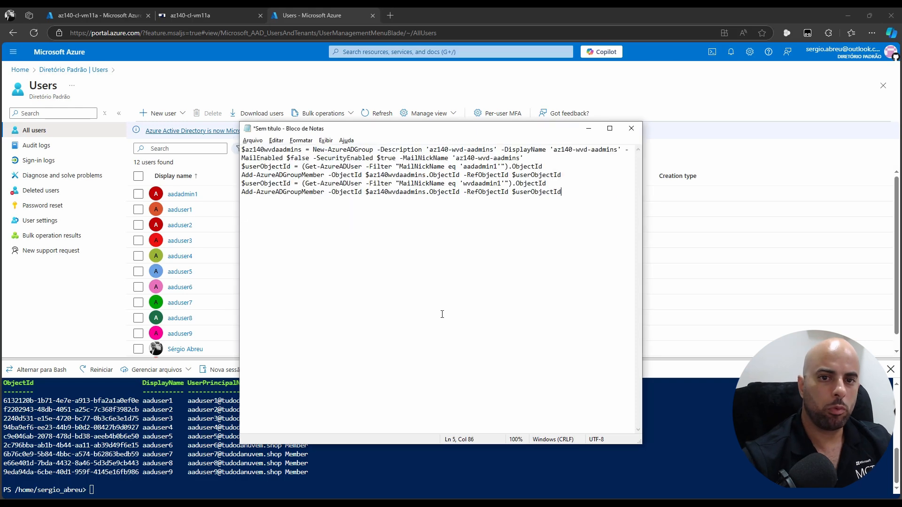
Maximize Notepad and set its font size to 14
left_click(609, 128)
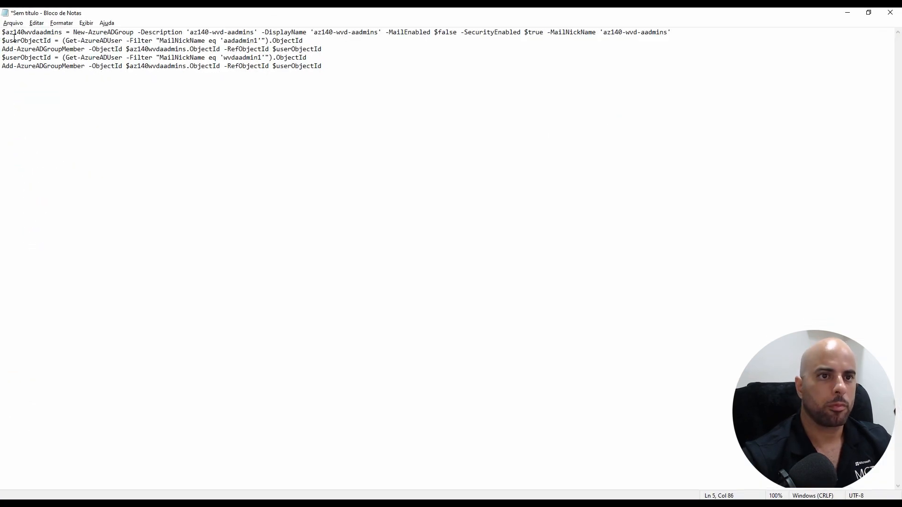
left_click_drag(7, 32, 51, 32)
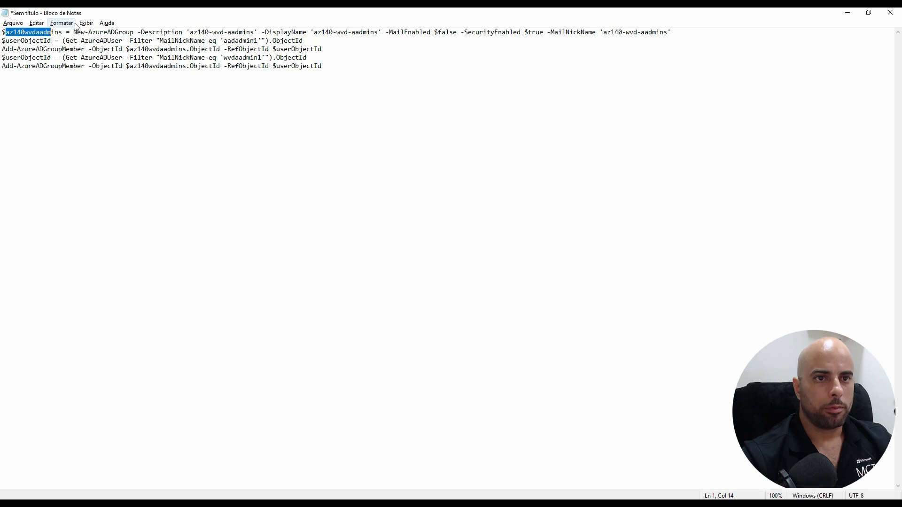
left_click(62, 23)
left_click(79, 44)
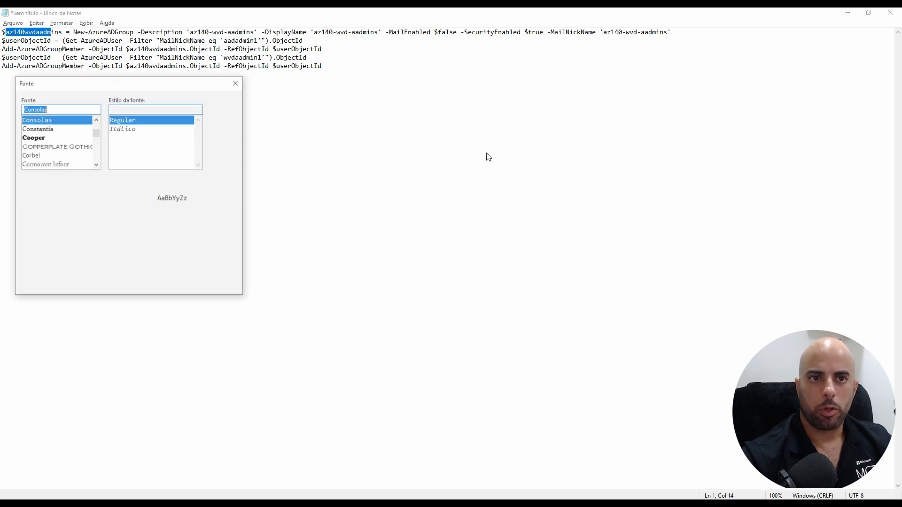
left_click(219, 133)
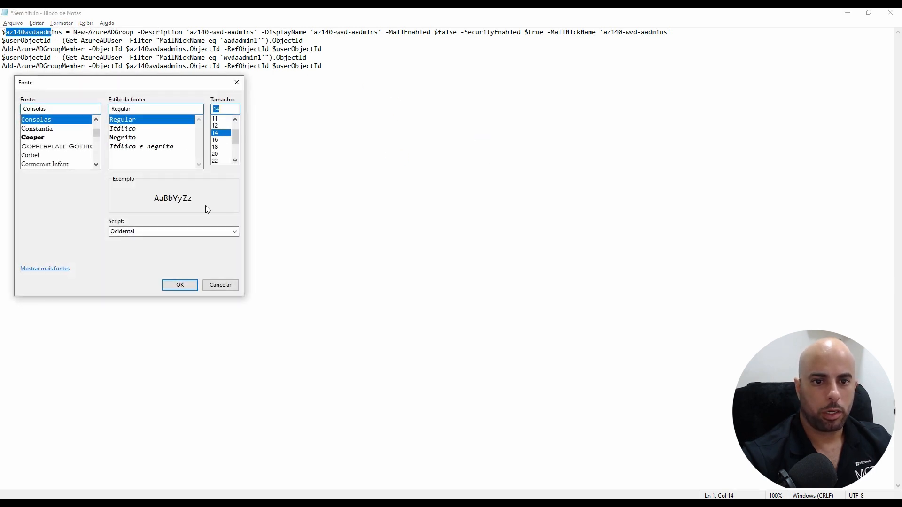
left_click(180, 285)
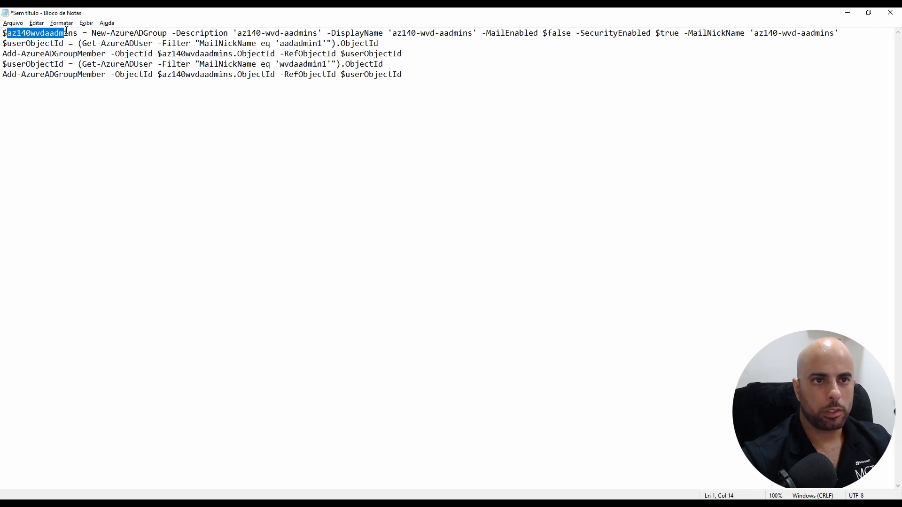
left_click(41, 34)
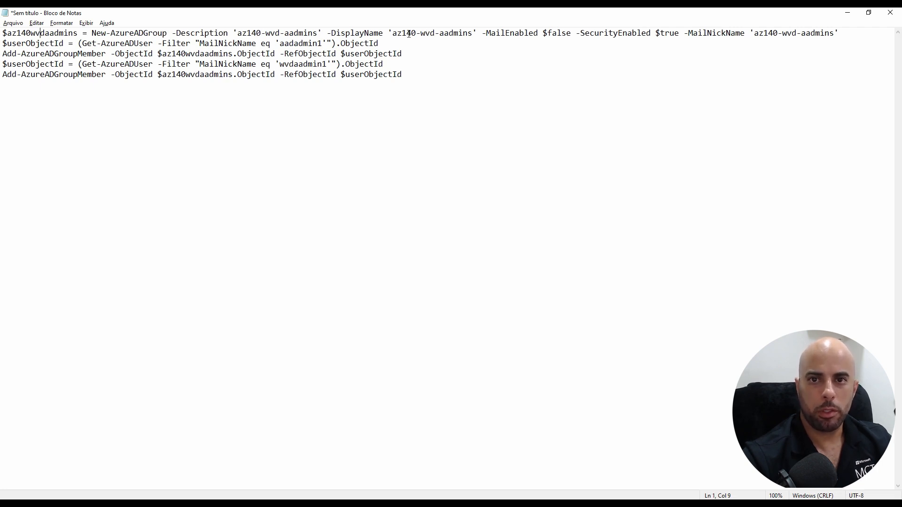
Review the az140-wvd-aadmins name and userObjectId variables, then select the whole script and restore Notepad
left_click_drag(392, 33, 472, 32)
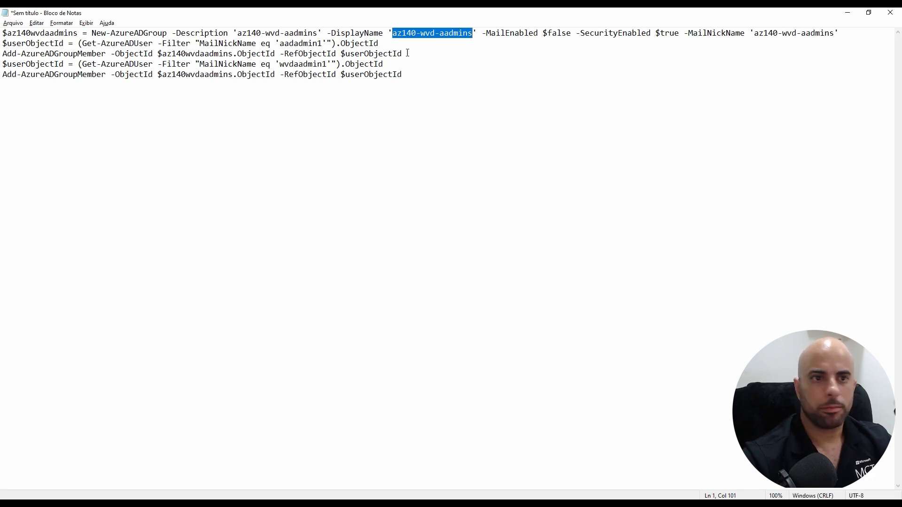
left_click_drag(17, 43, 69, 43)
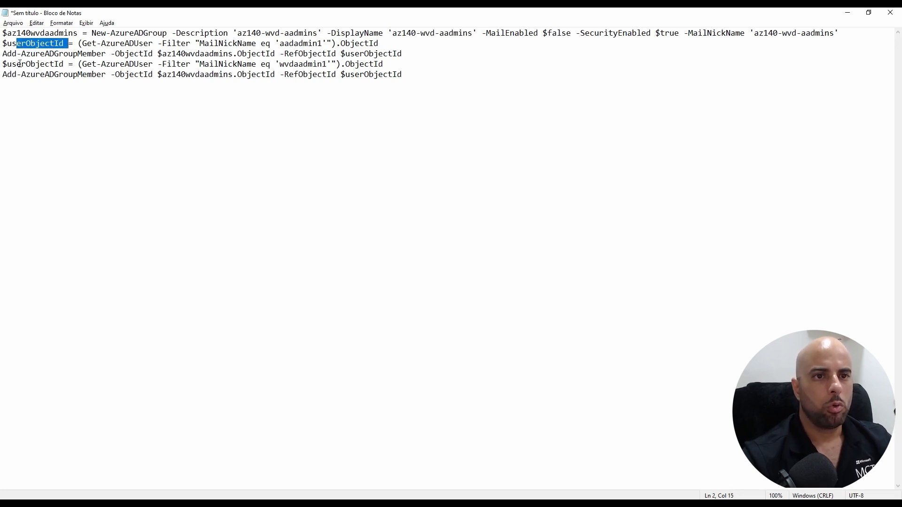
left_click_drag(63, 64, 7, 63)
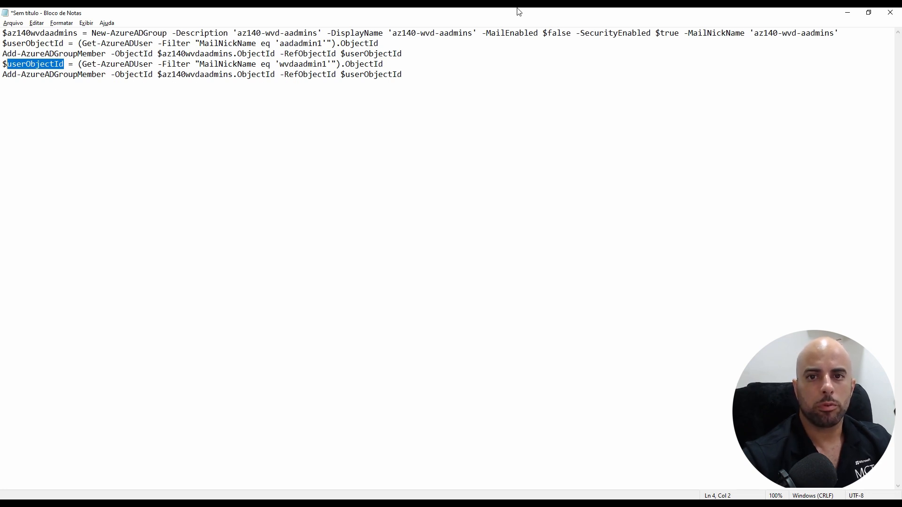
key("ctrl+a")
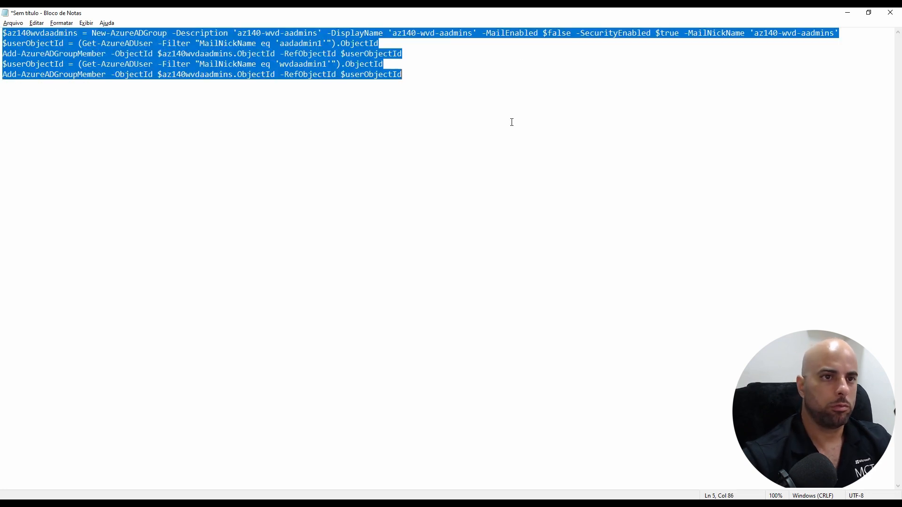
double_click(489, 12)
Paste and run the group script in Cloud Shell, adding aadadmin1 and wvdaadmin1 to az140-wvd-aadmins
right_click(381, 476)
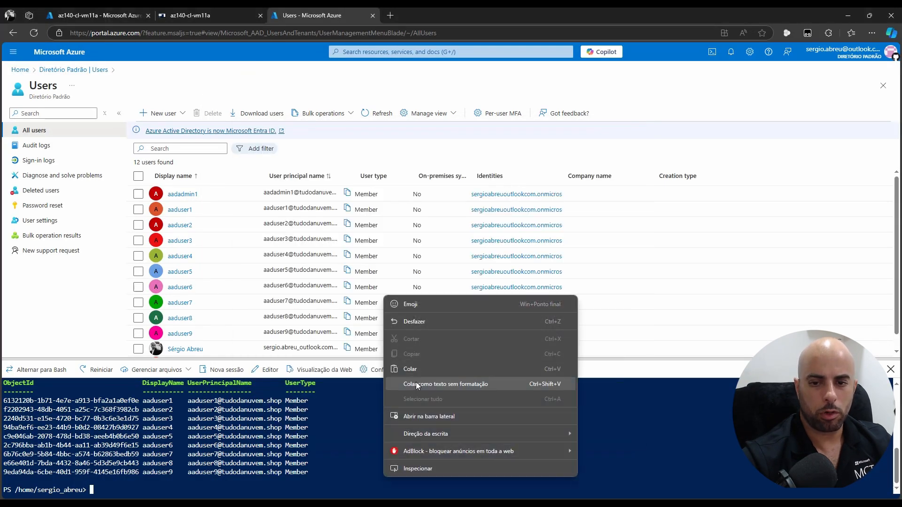
left_click(415, 368)
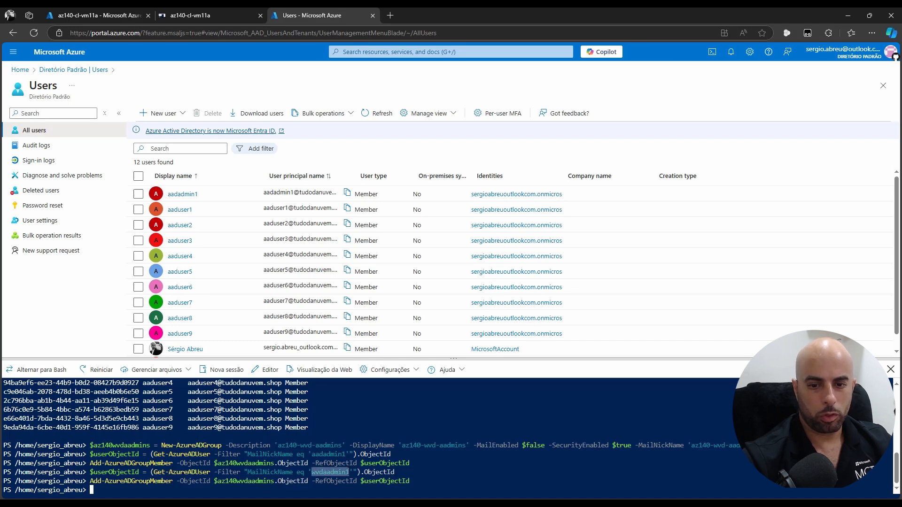
left_click_drag(312, 455, 345, 454)
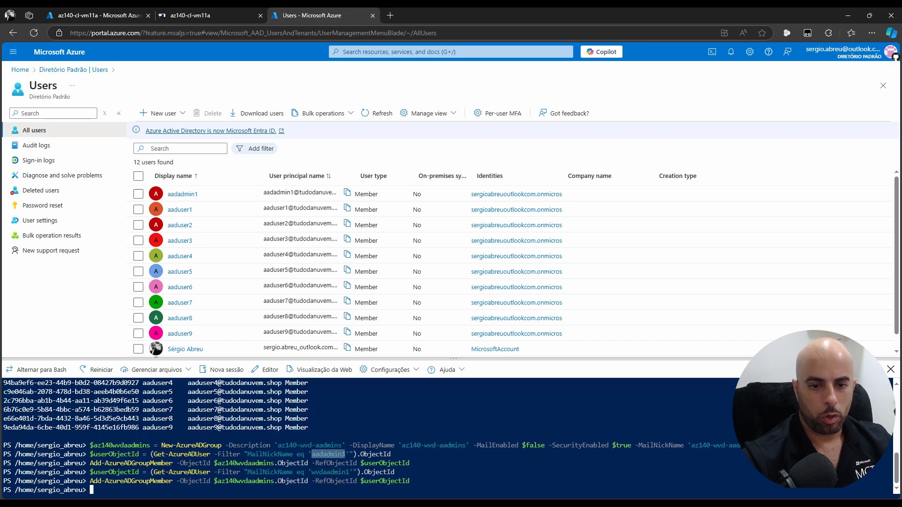
Check the Groups pages of aadadmin1 and wvdaadmin1 to confirm az140-wvd-aadmins membership
left_click(180, 194)
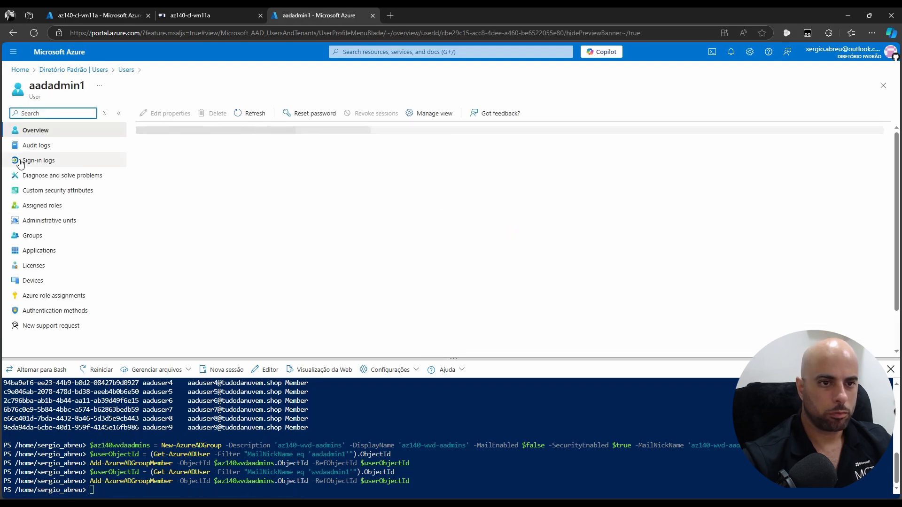
left_click(40, 236)
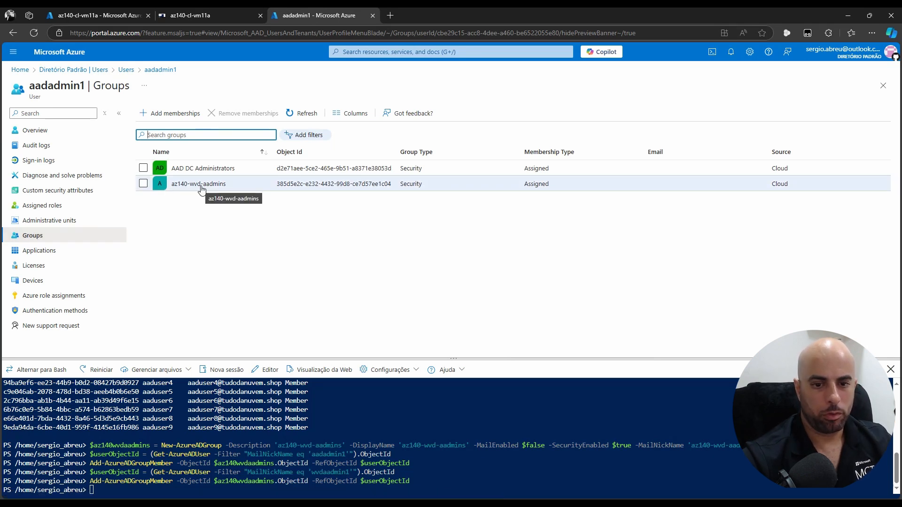
left_click(128, 71)
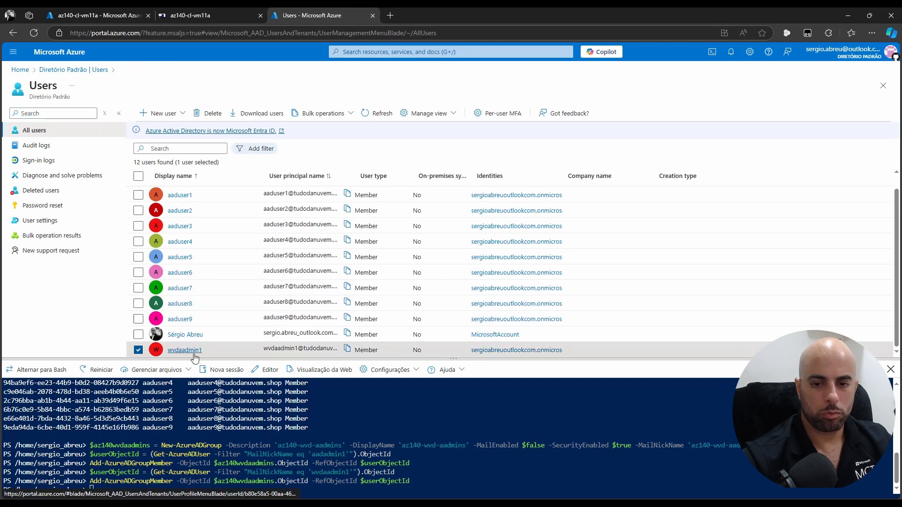
left_click(184, 350)
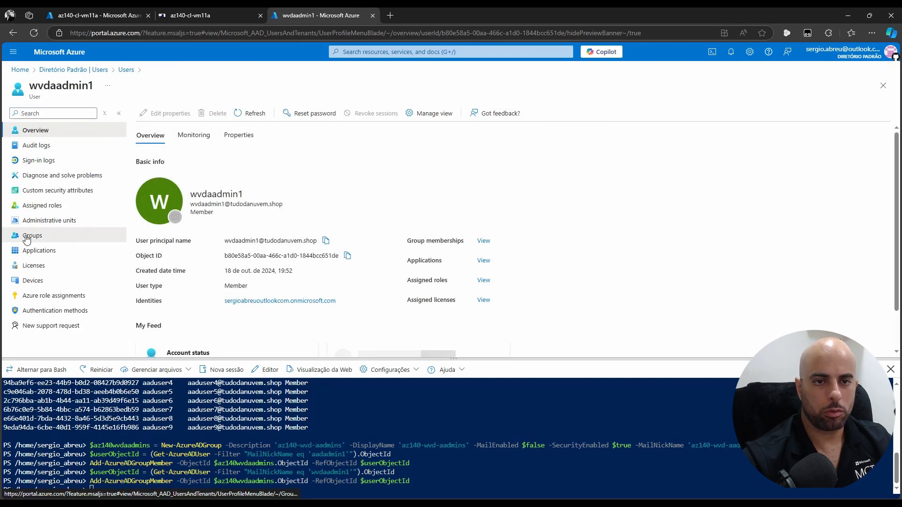
left_click(55, 234)
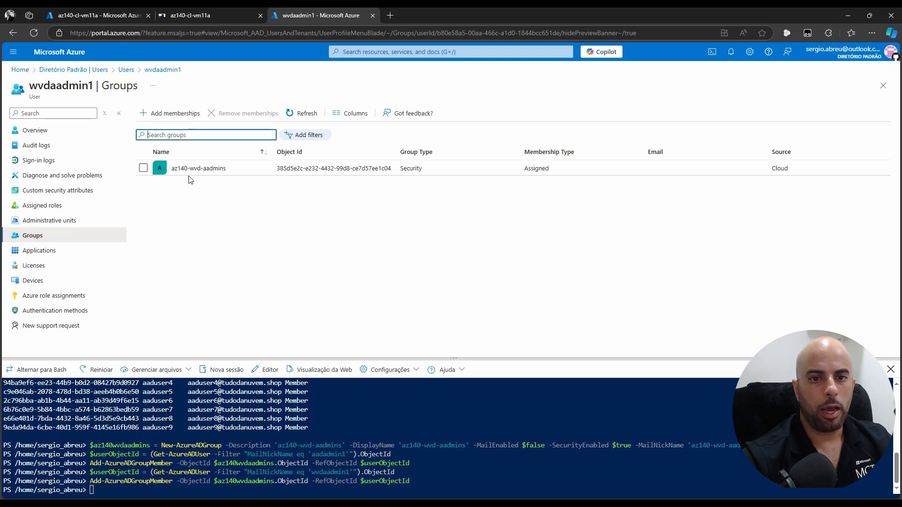
left_click(126, 70)
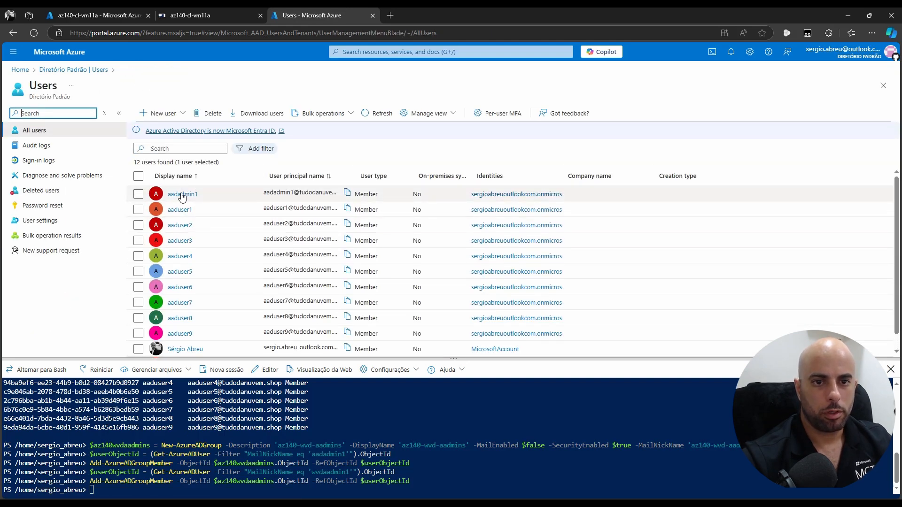
left_click(181, 194)
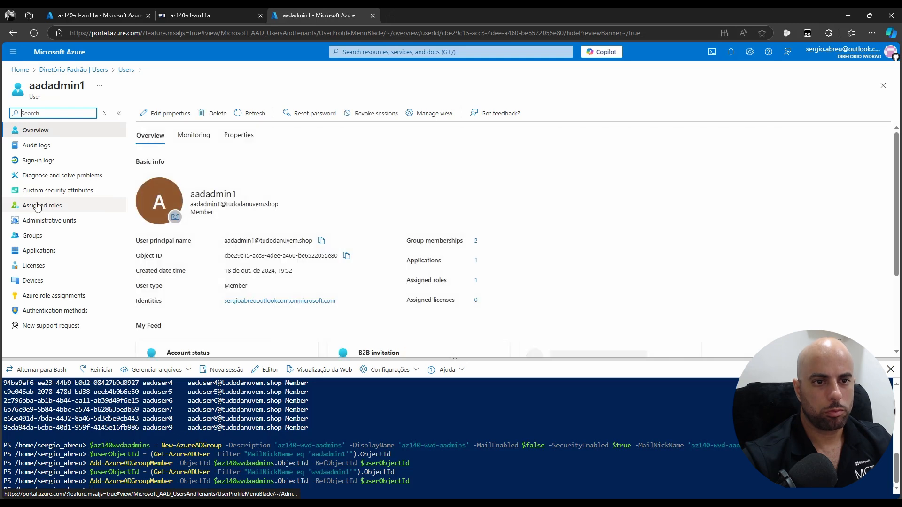
left_click(31, 237)
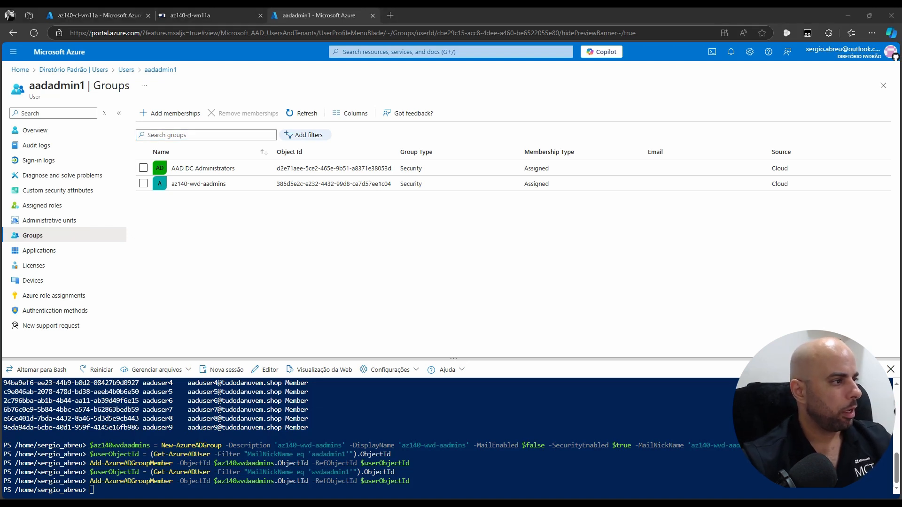
key("alt+Tab")
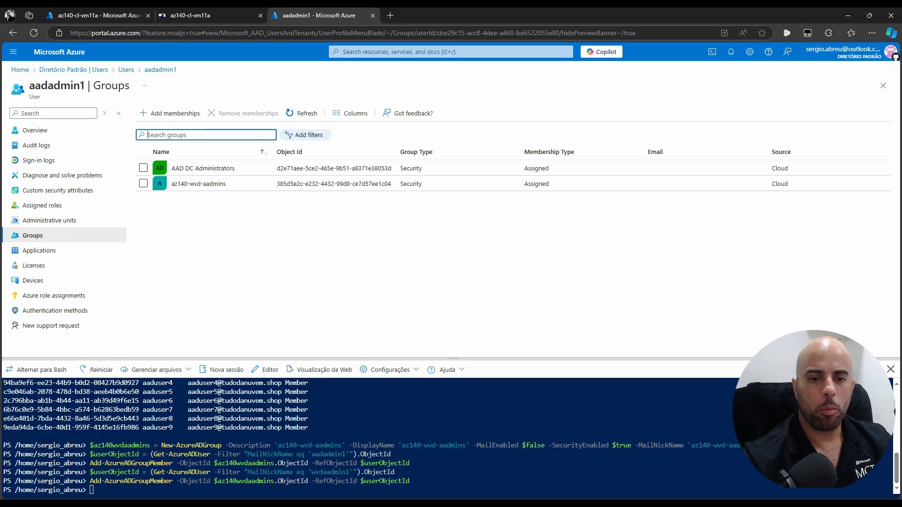
key("alt+Tab")
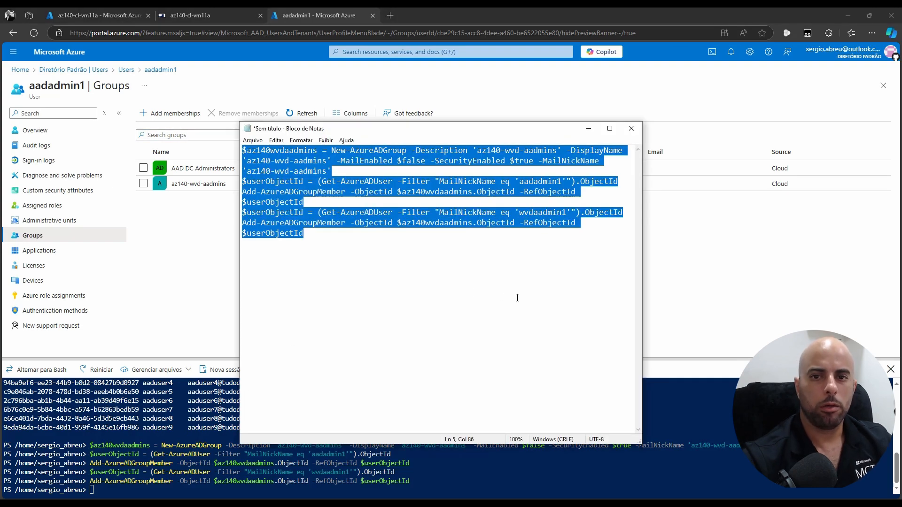
Paste the script for the az140-wvd-aremote-app, apooled and apersonal groups with aaduser members, review it and select all
key("ctrl+v")
left_click(609, 128)
scroll(589, 131, "up", 1)
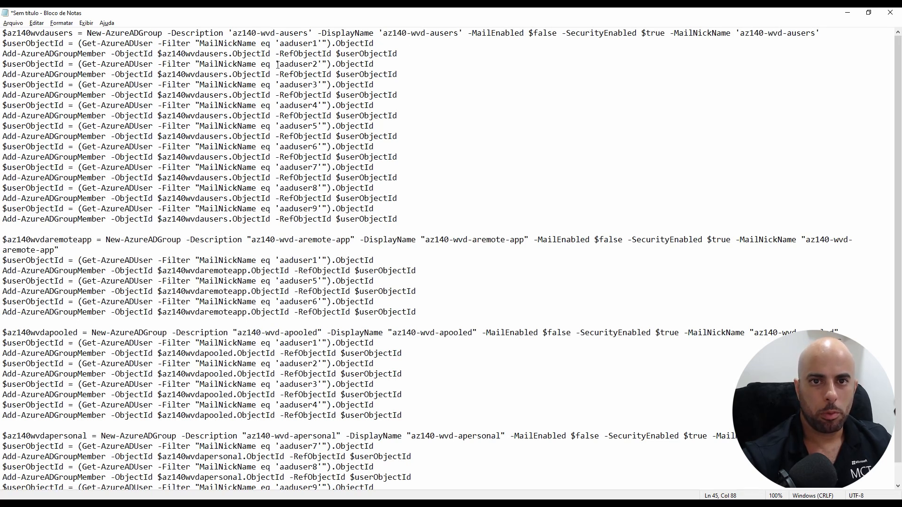
left_click_drag(277, 65, 318, 64)
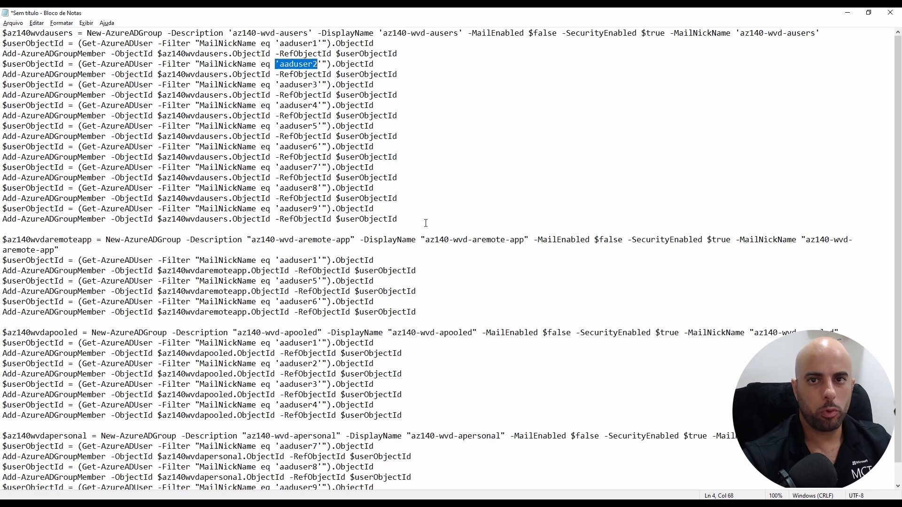
scroll(534, 183, "down", 1)
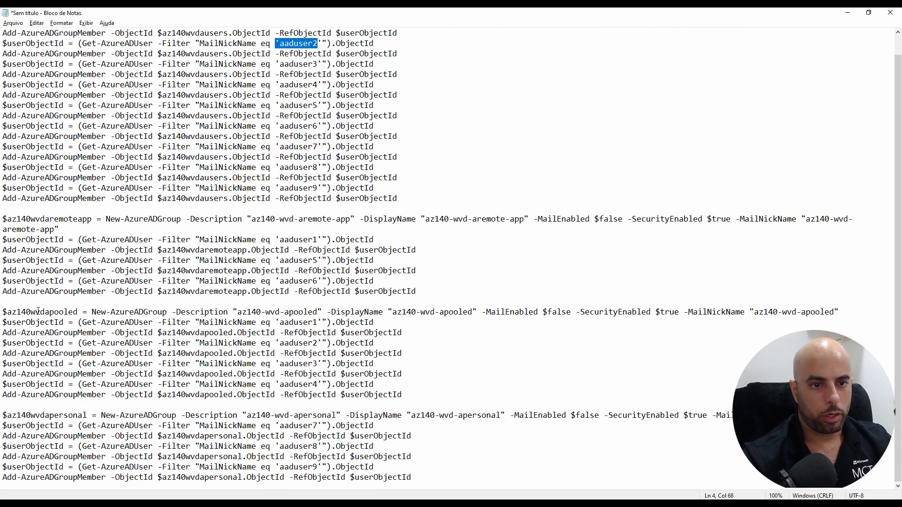
left_click_drag(31, 312, 75, 311)
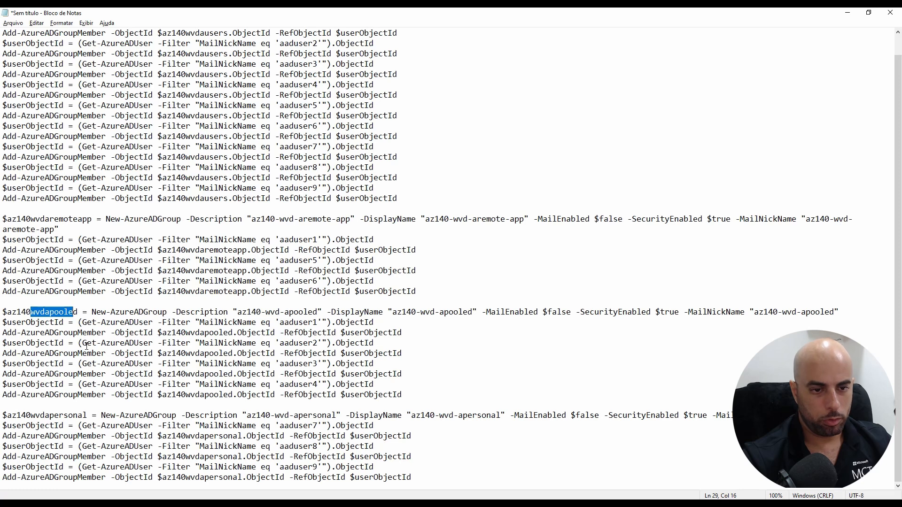
left_click_drag(36, 416, 108, 417)
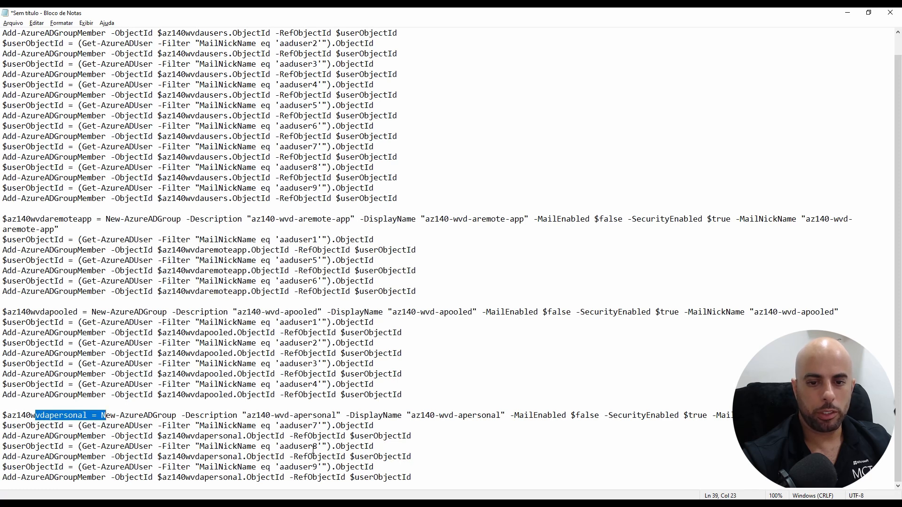
key("ctrl+a")
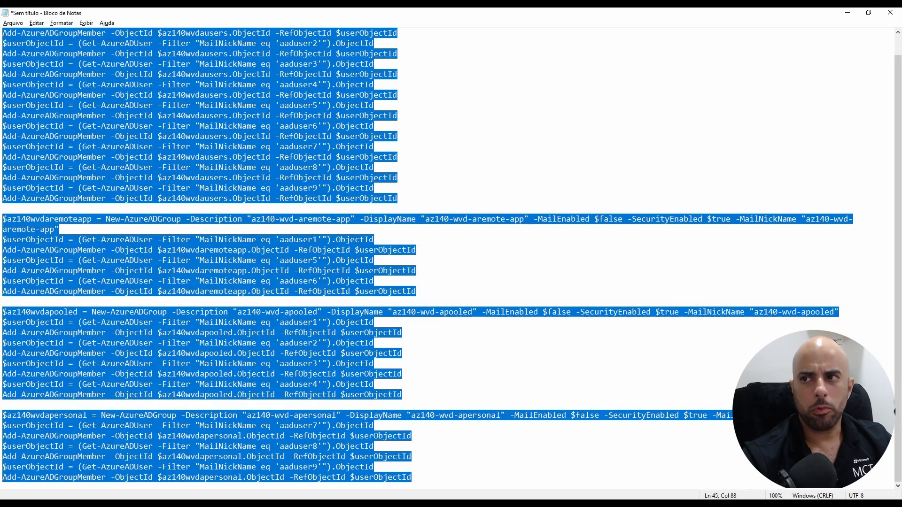
Paste the group script into Cloud Shell to run it, then close aadadmin1's Groups blade
left_click(847, 13)
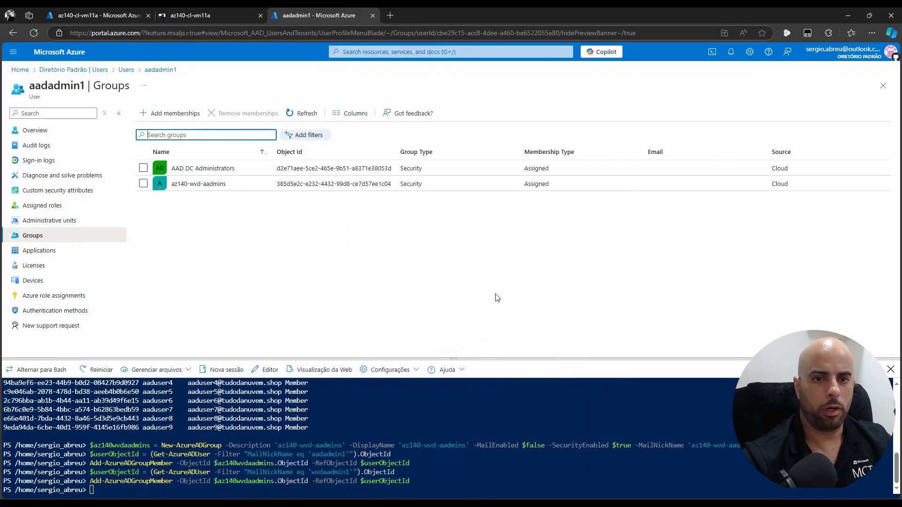
right_click(557, 477)
left_click(611, 378)
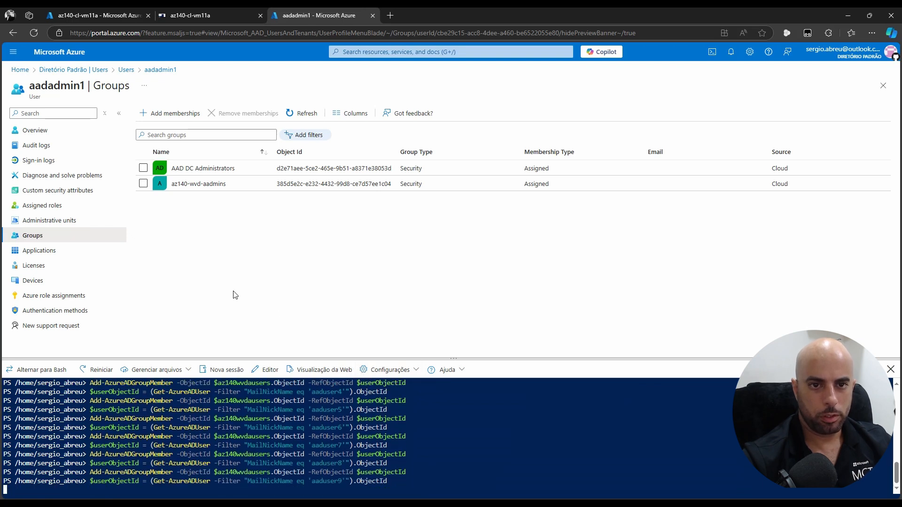
left_click(304, 114)
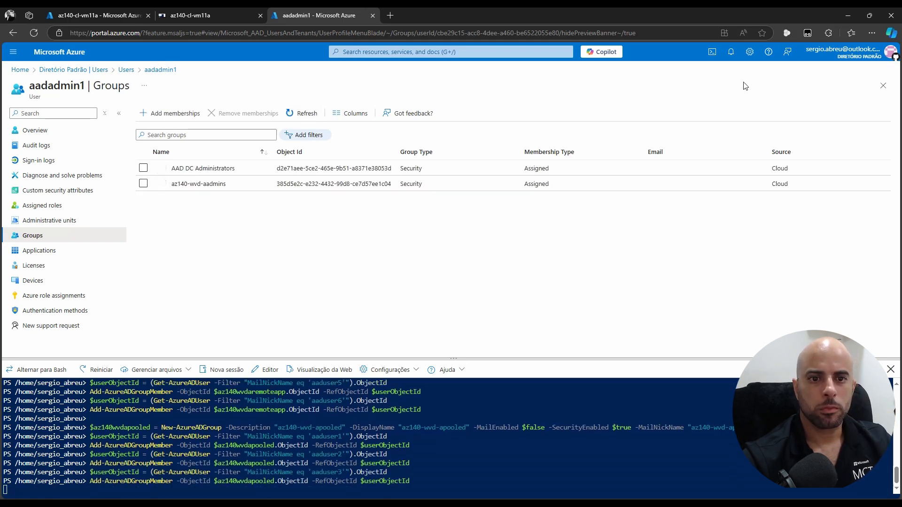
left_click(883, 86)
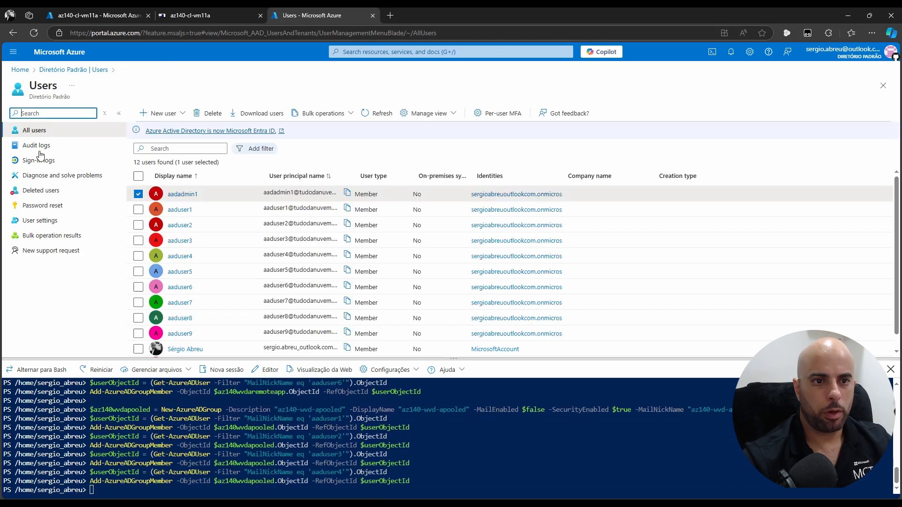
Verify aaduser1 is in apooled, aremote-app and ausers, and aaduser3 in apooled and ausers
left_click(184, 206)
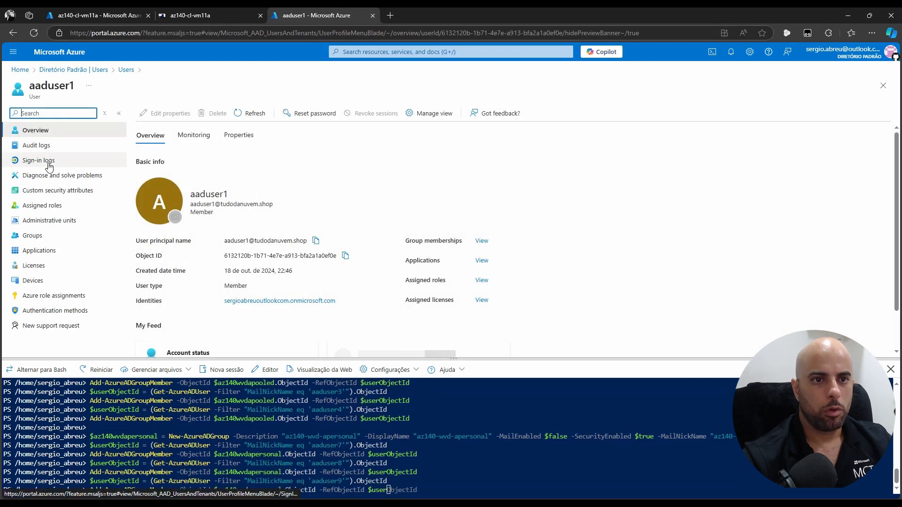
left_click(31, 236)
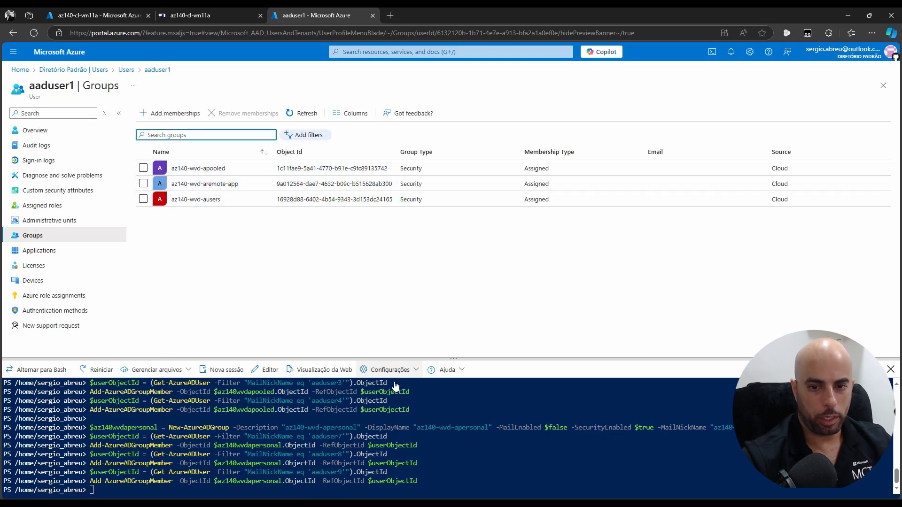
key("ctrl+v")
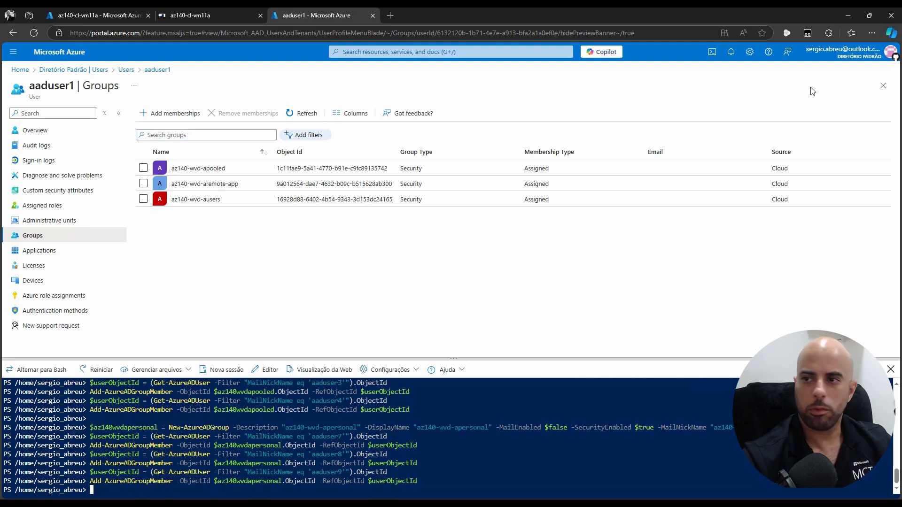
left_click(881, 89)
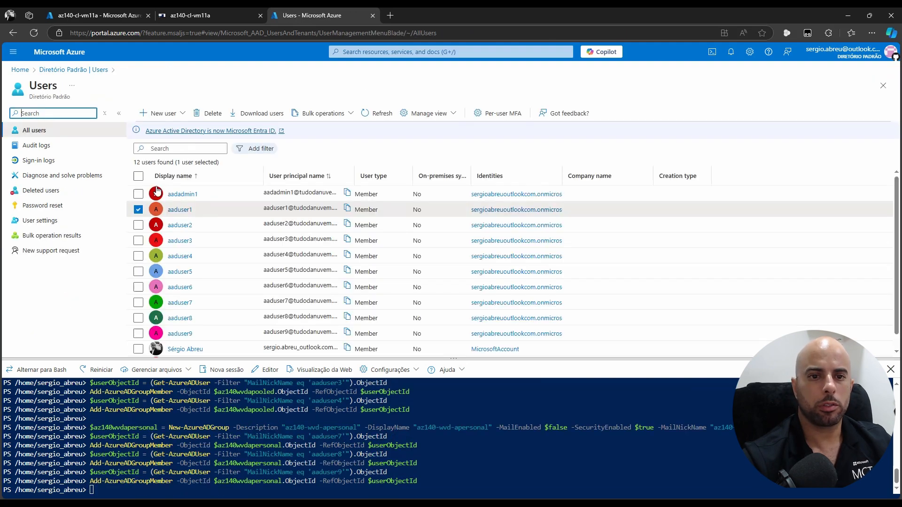
left_click(180, 242)
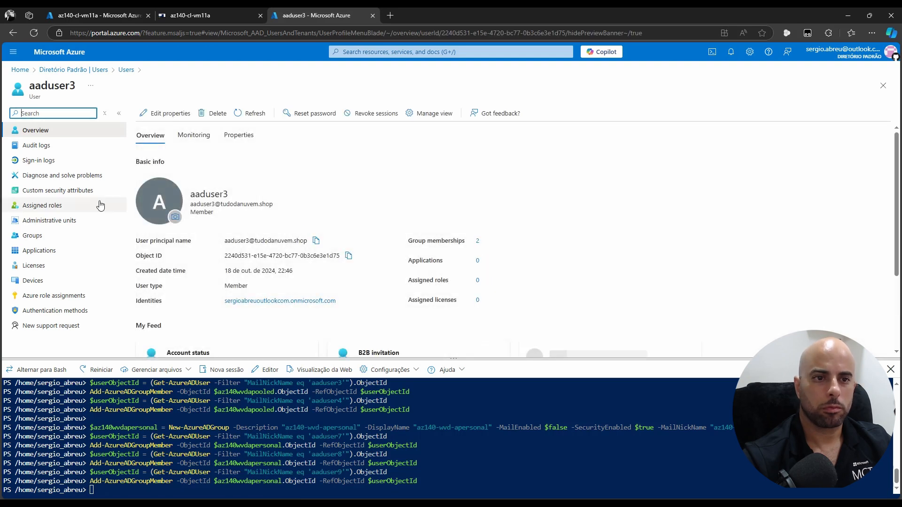
left_click(51, 235)
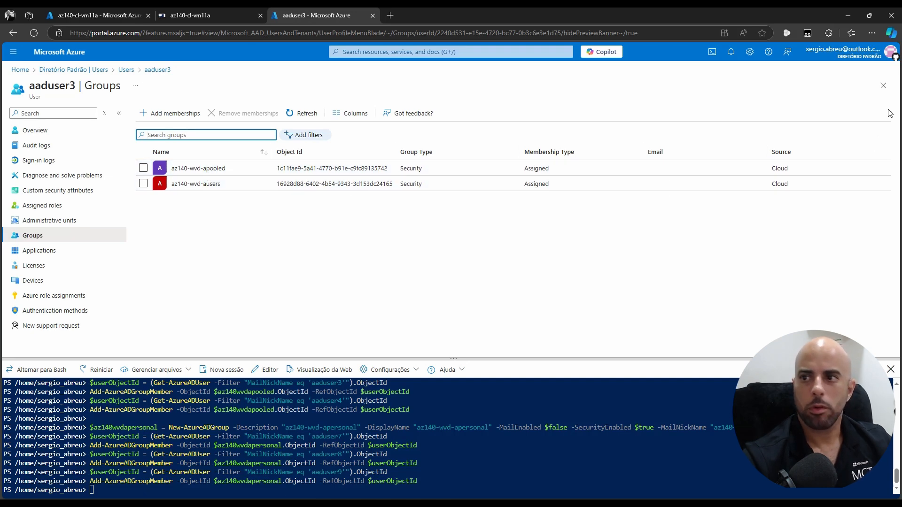
left_click(883, 86)
Review the groups of aaduser4, aaduser9 and aaduser6 (az140-wvd-aremote-app, az140-wvd-ausers), then return to Users
left_click(177, 261)
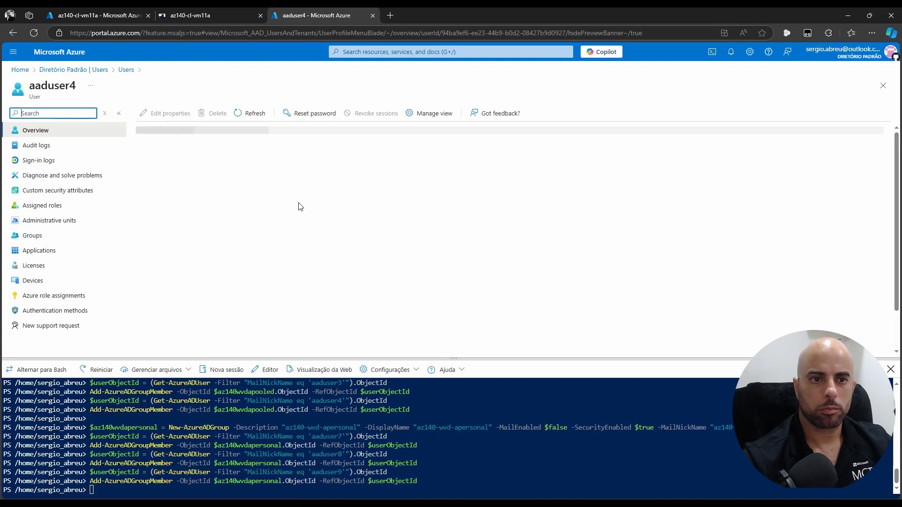
left_click(32, 238)
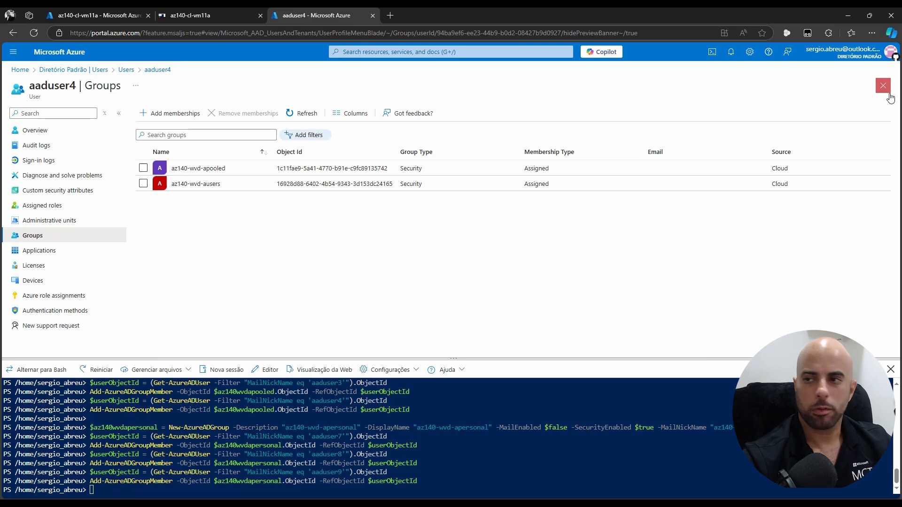
left_click(882, 88)
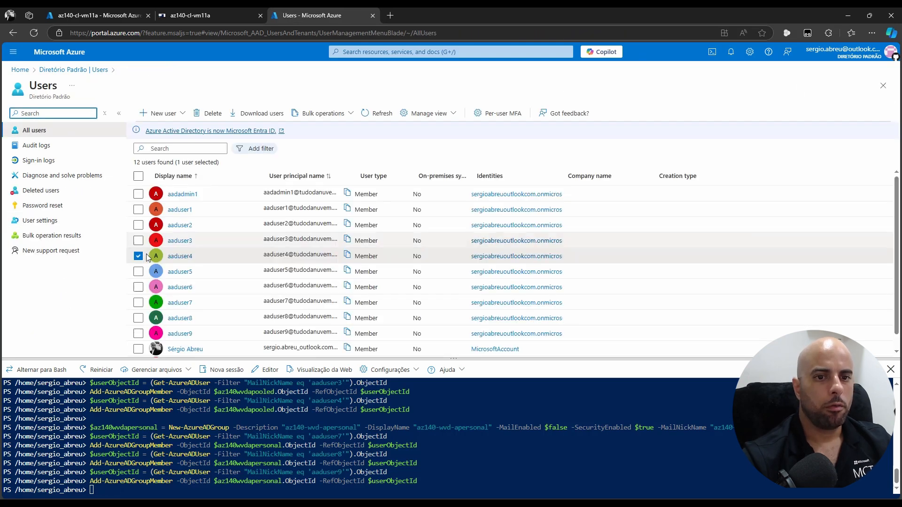
left_click(181, 334)
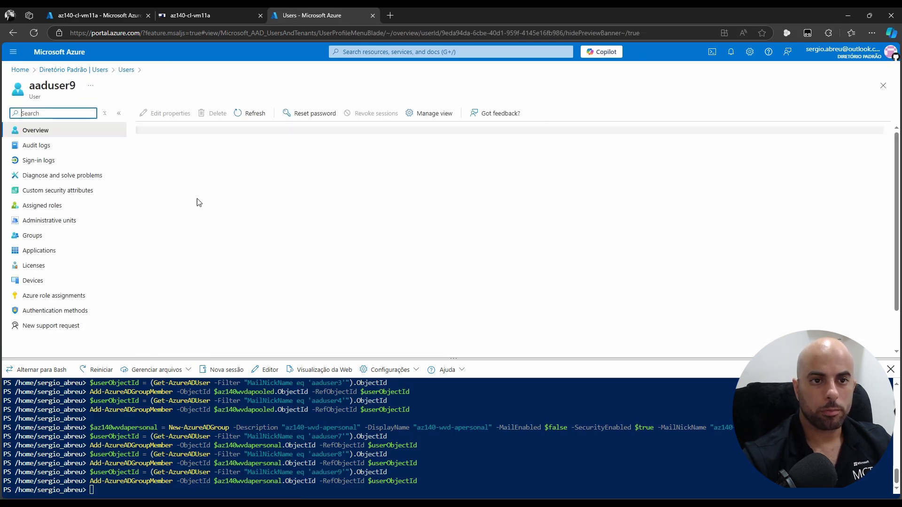
left_click(36, 239)
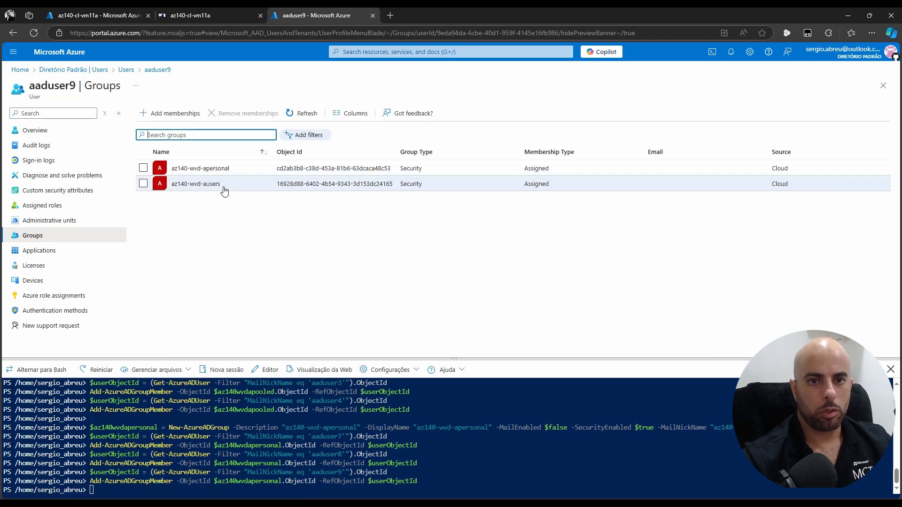
left_click(869, 88)
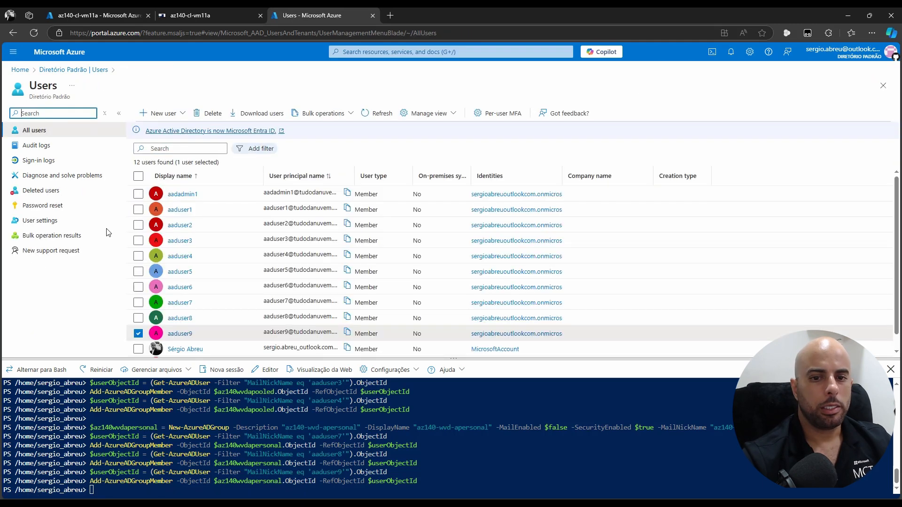
left_click(181, 288)
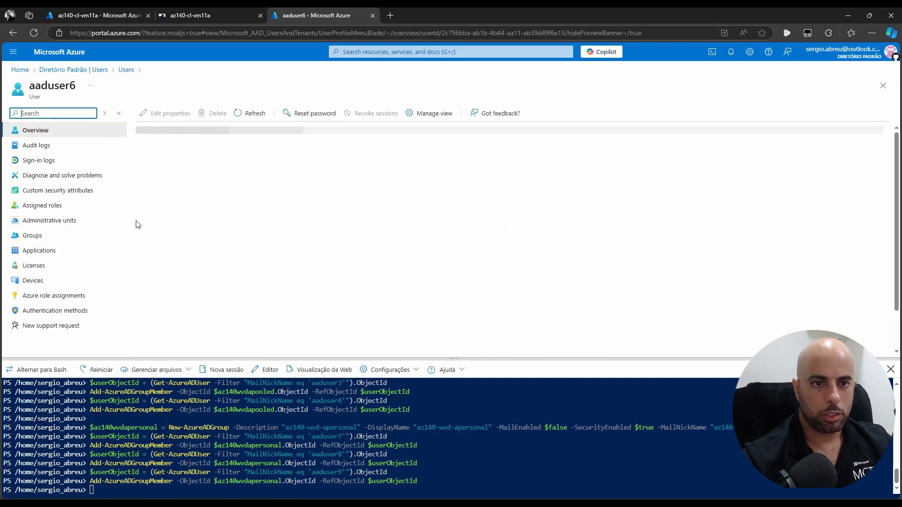
left_click(69, 239)
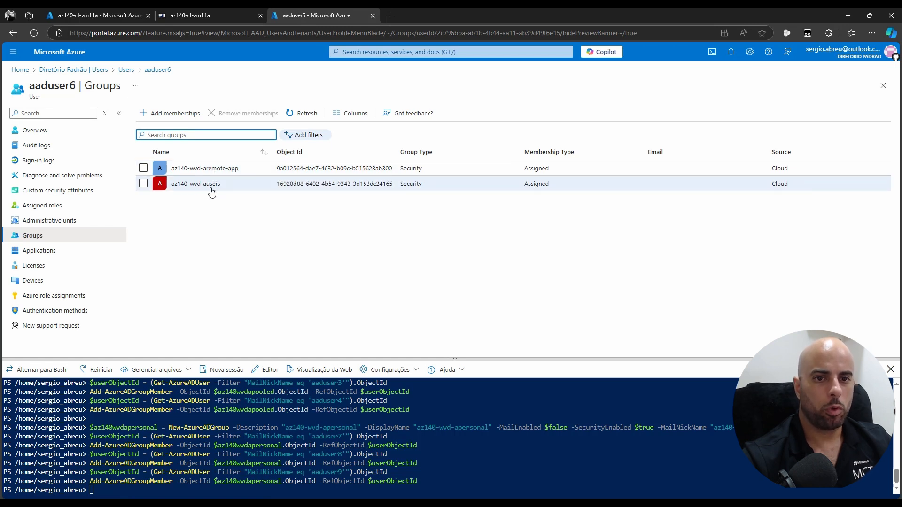
left_click(888, 84)
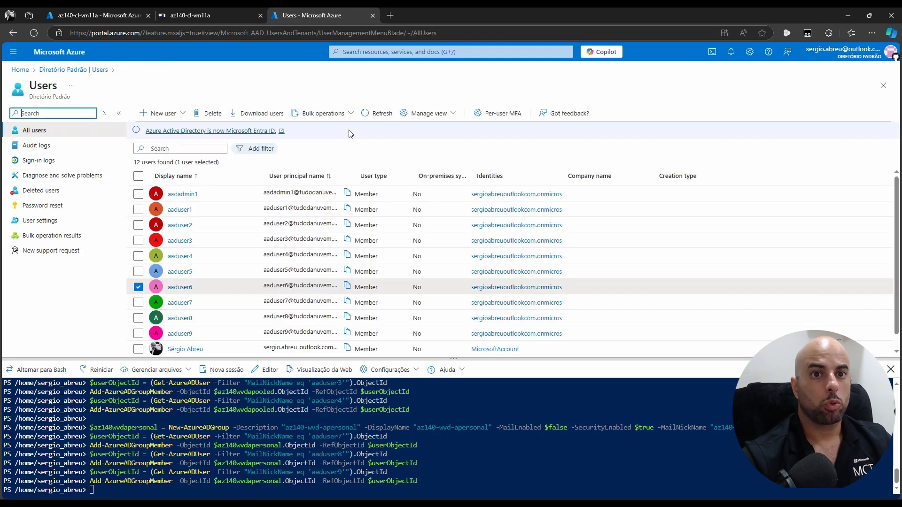
In the Bastion session, refresh AADDC Users and the tudodanuvem.shop domain to show the synced aaduser accounts and az140-wvd groups
left_click(219, 15)
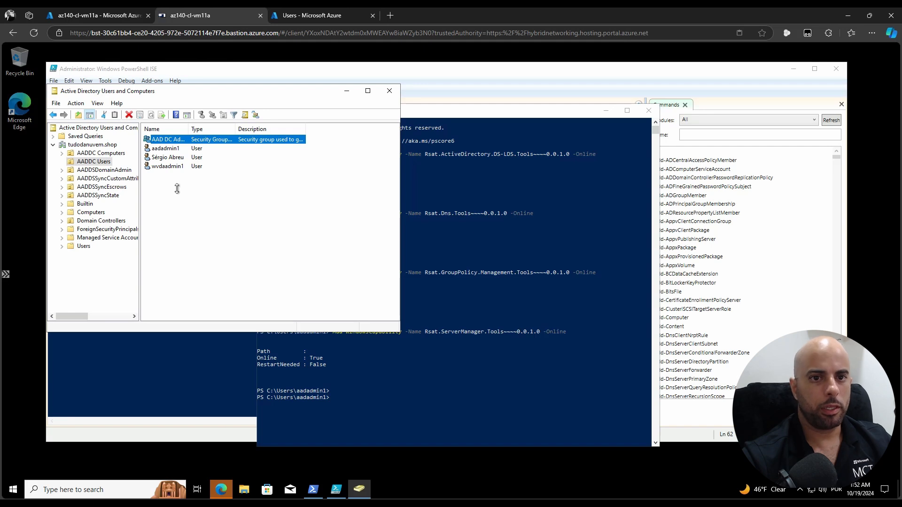
left_click_drag(257, 97, 321, 84)
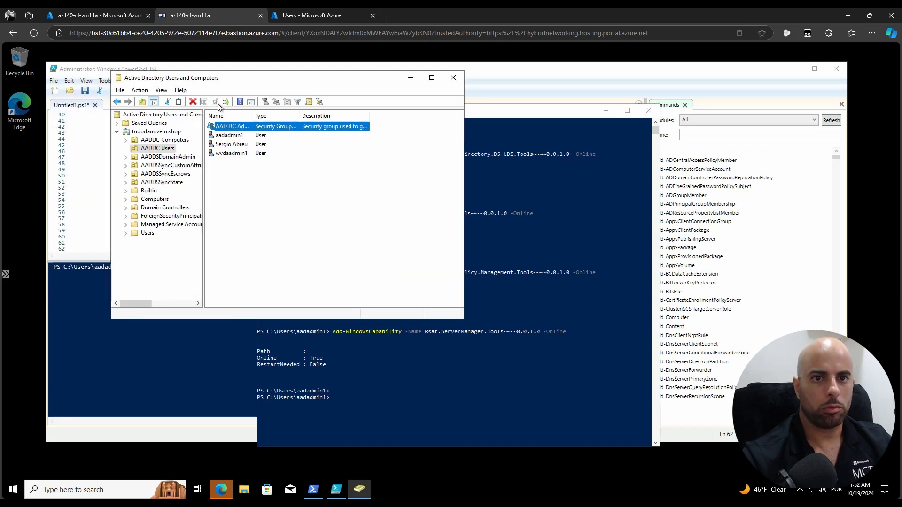
left_click(157, 149)
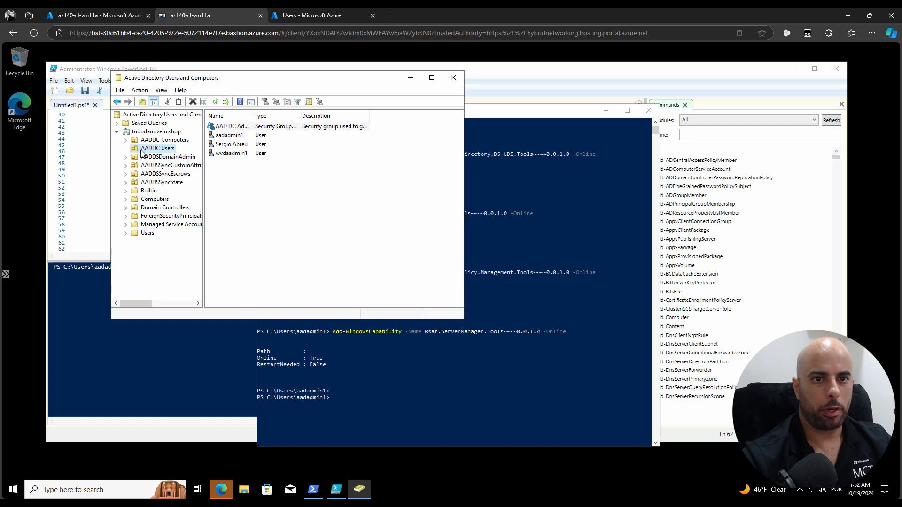
left_click(212, 101)
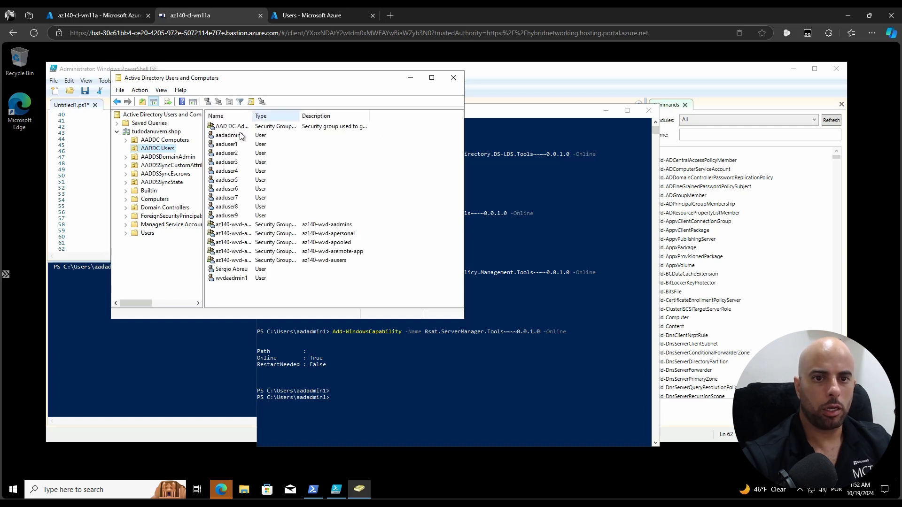
right_click(135, 131)
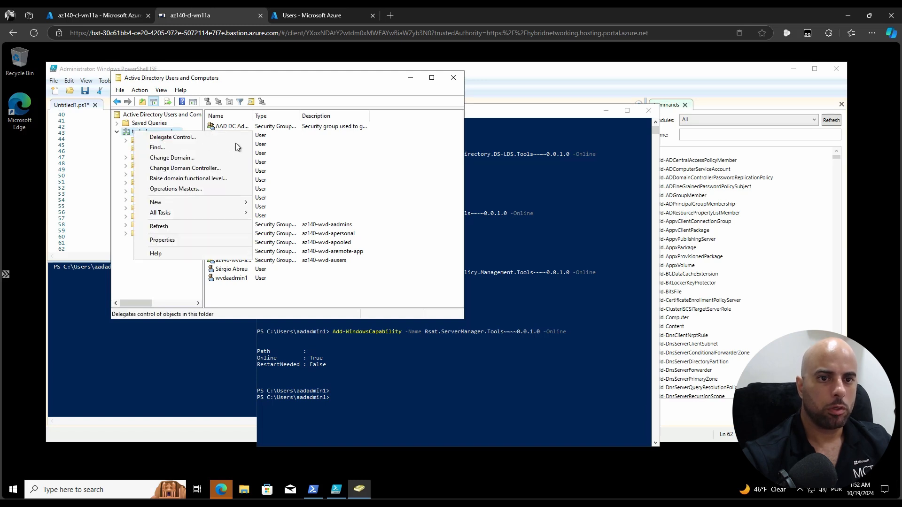
left_click(170, 230)
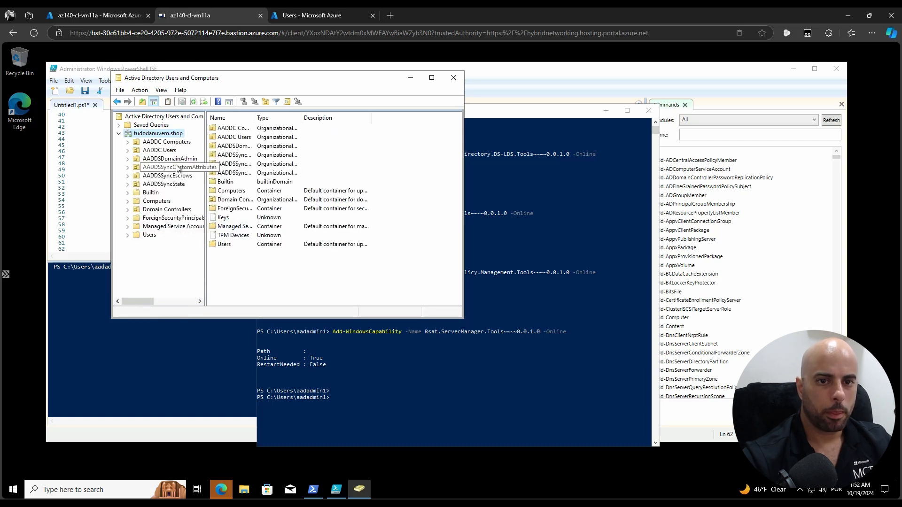
left_click(162, 150)
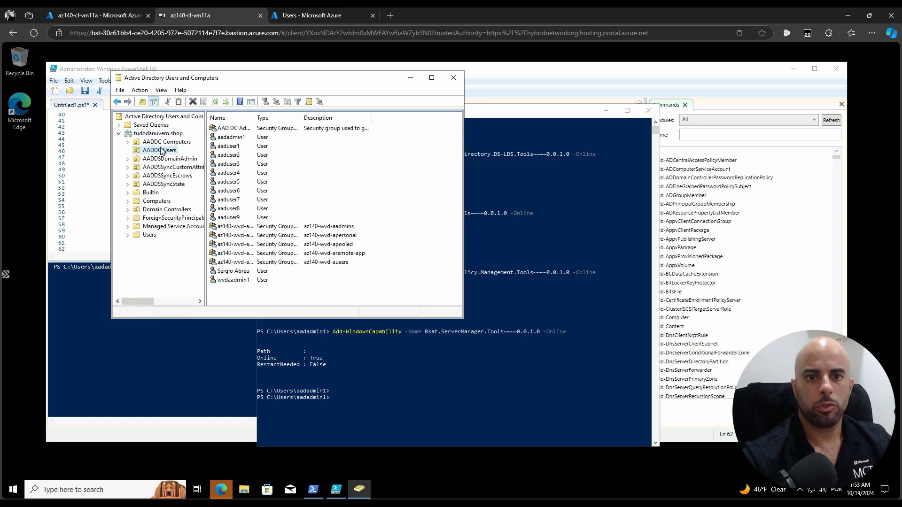
left_click(245, 218)
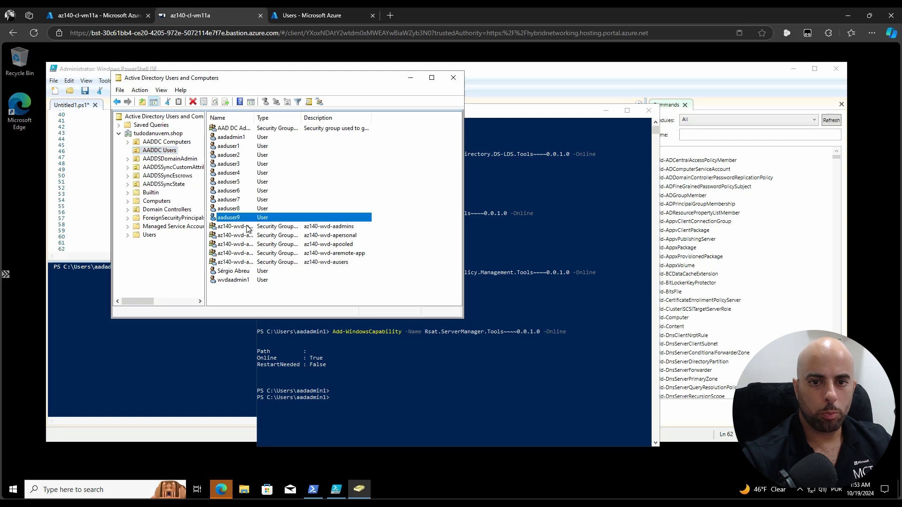
left_click(247, 227)
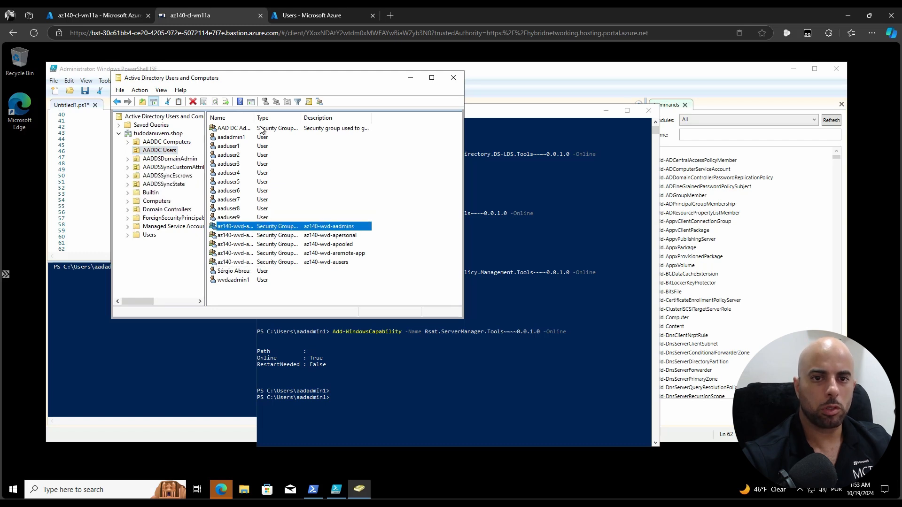
Widen the Name column in AADDC Users so the full az140-wvd group names show
left_click_drag(254, 116, 284, 114)
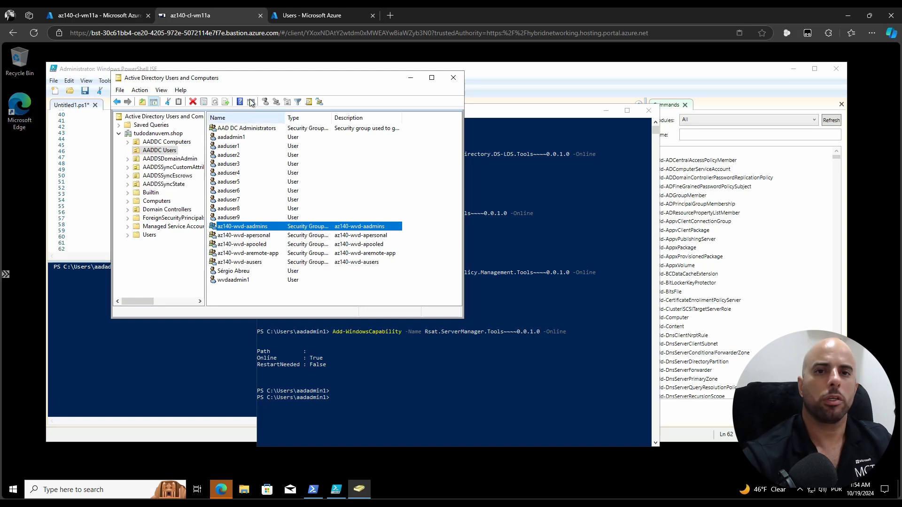
Stop the az140-cl-vm11a virtual machine, then open the Padrão subscription's remaining-credit details
left_click(304, 16)
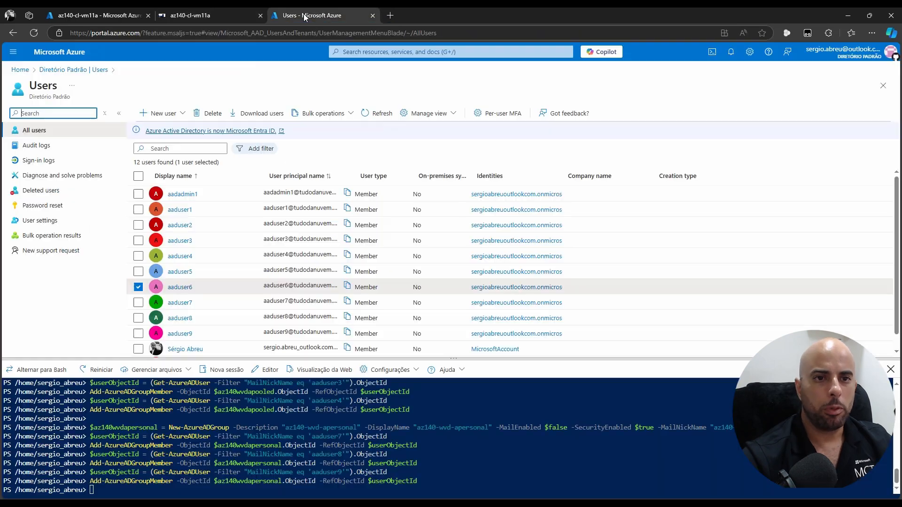
left_click(20, 71)
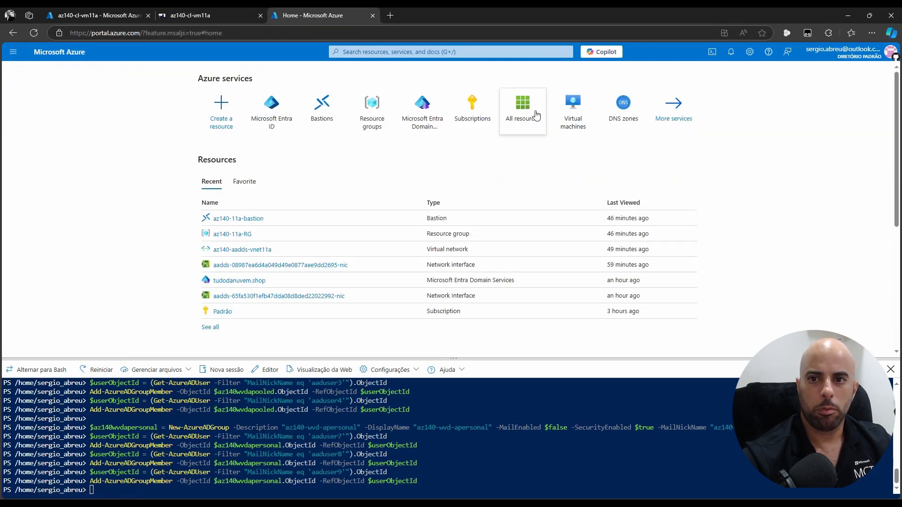
left_click(577, 115)
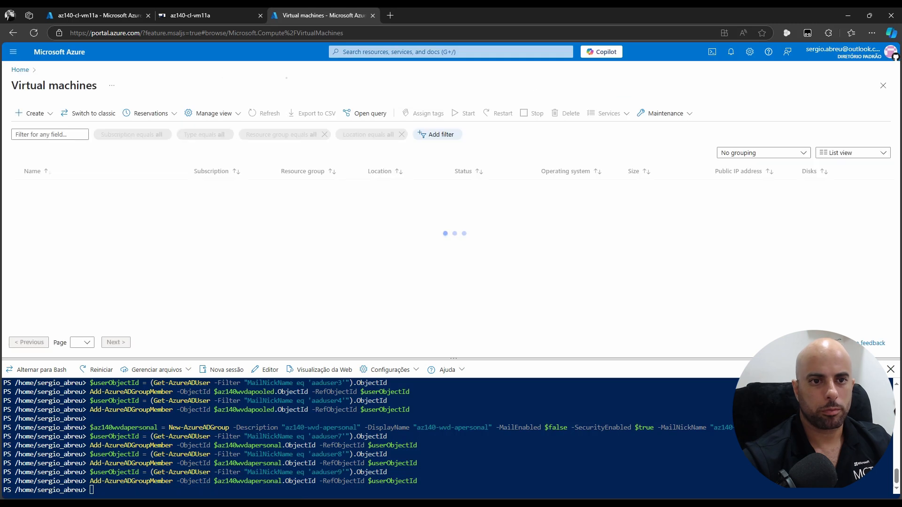
left_click(66, 187)
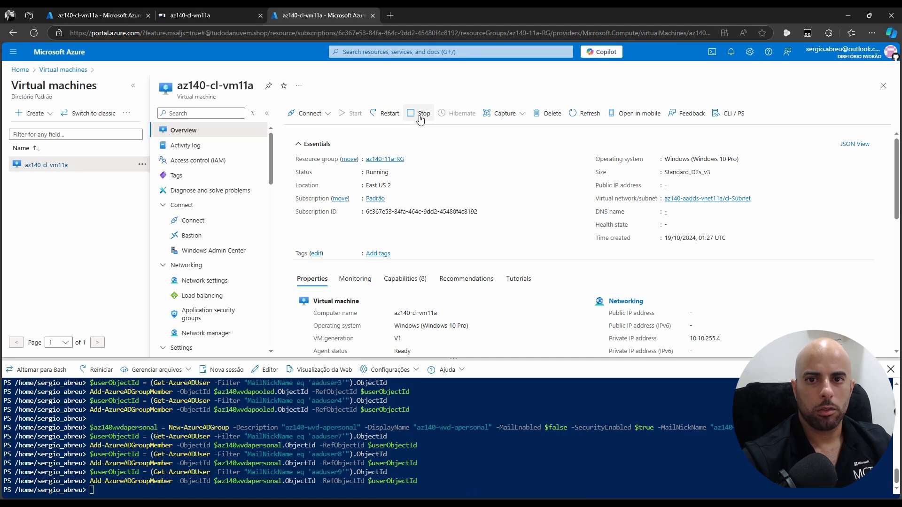
left_click(420, 117)
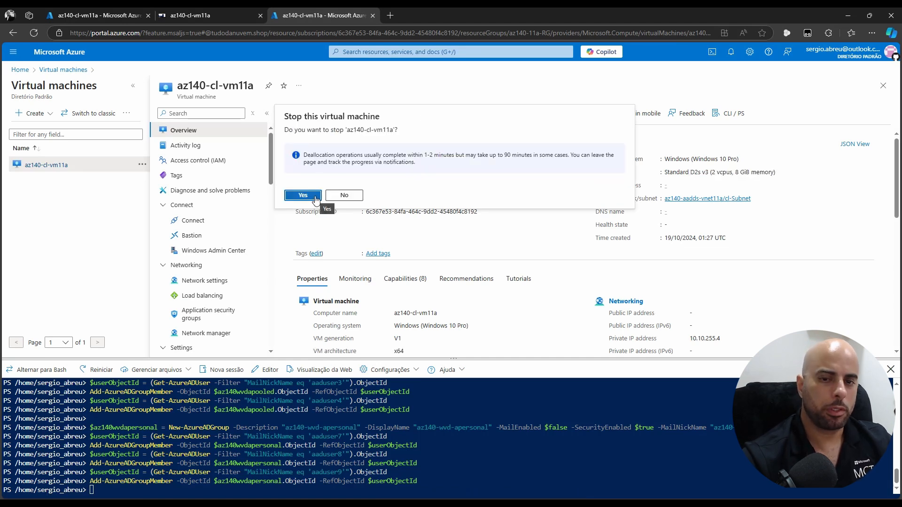
left_click(308, 198)
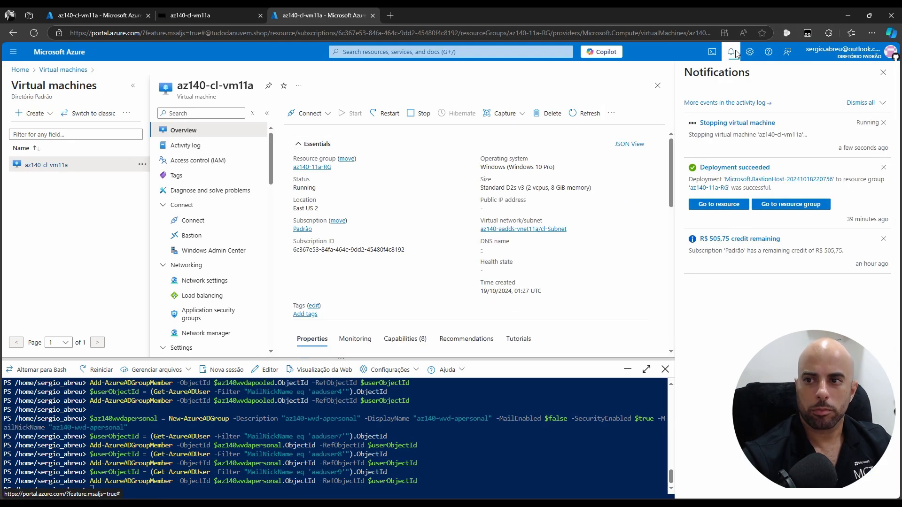
left_click(747, 239)
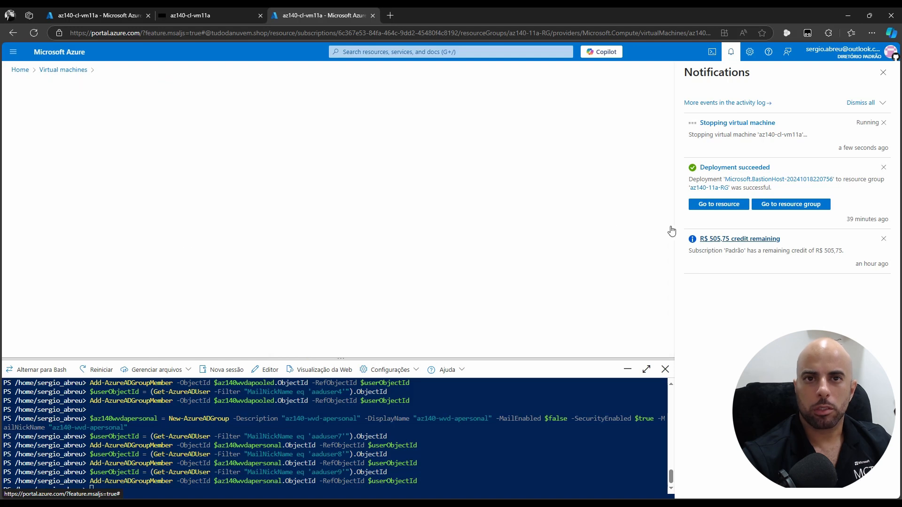